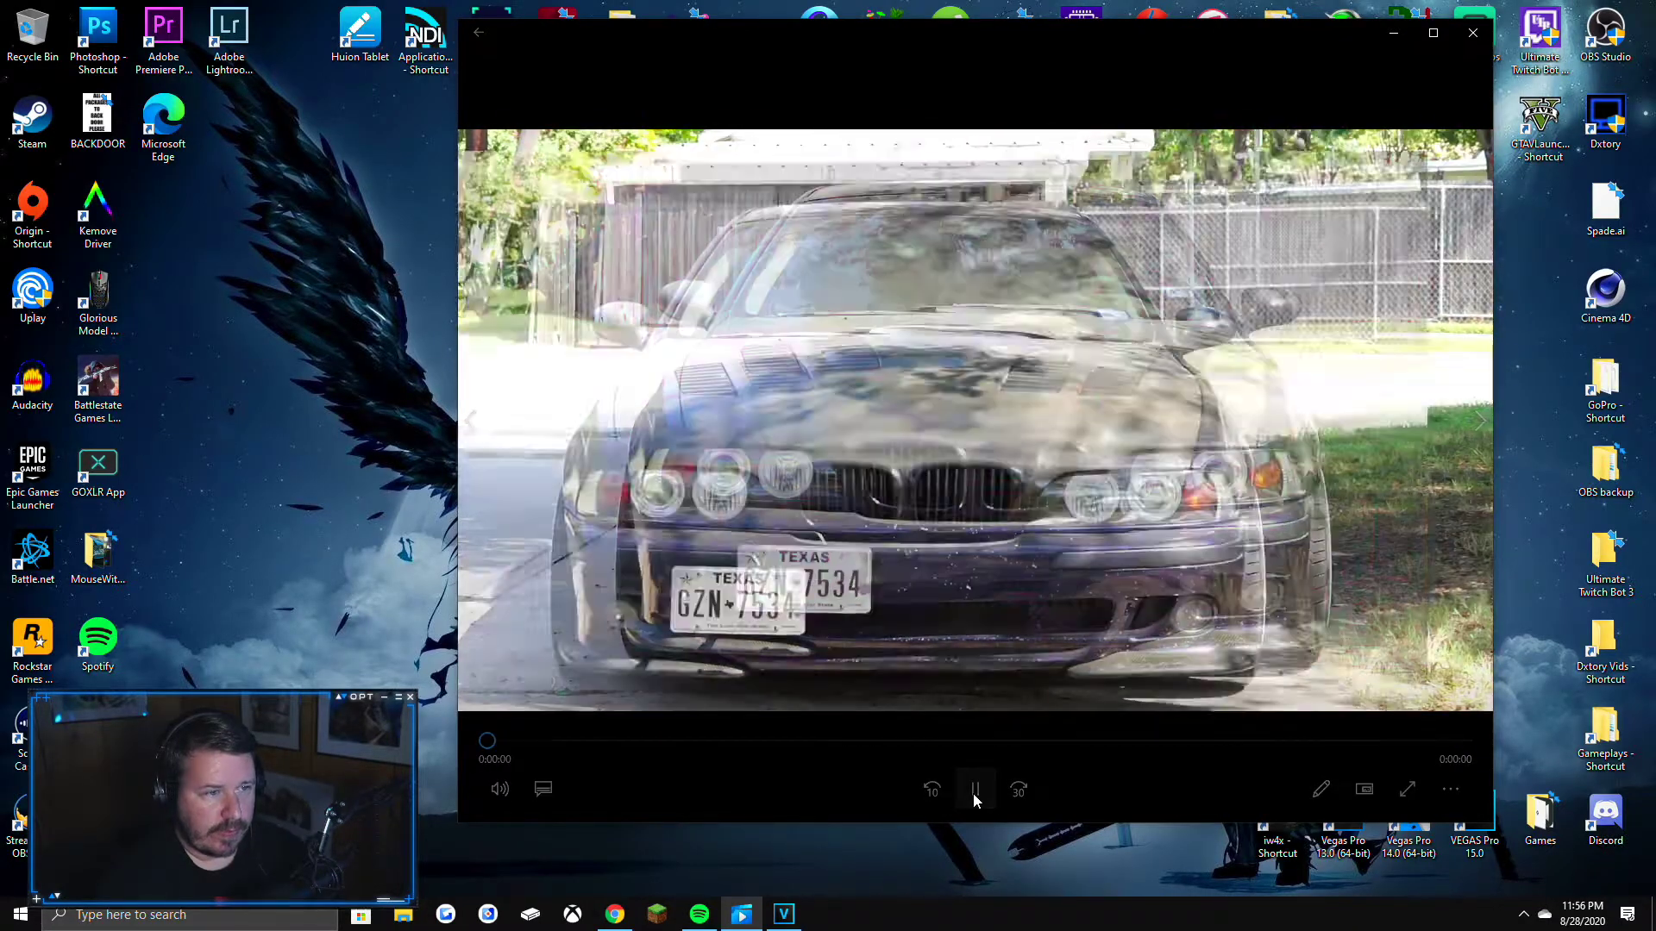
Play the Vegas Glitch example video from the Ready to Upload folder, and close the player and folder windows.
click(975, 791)
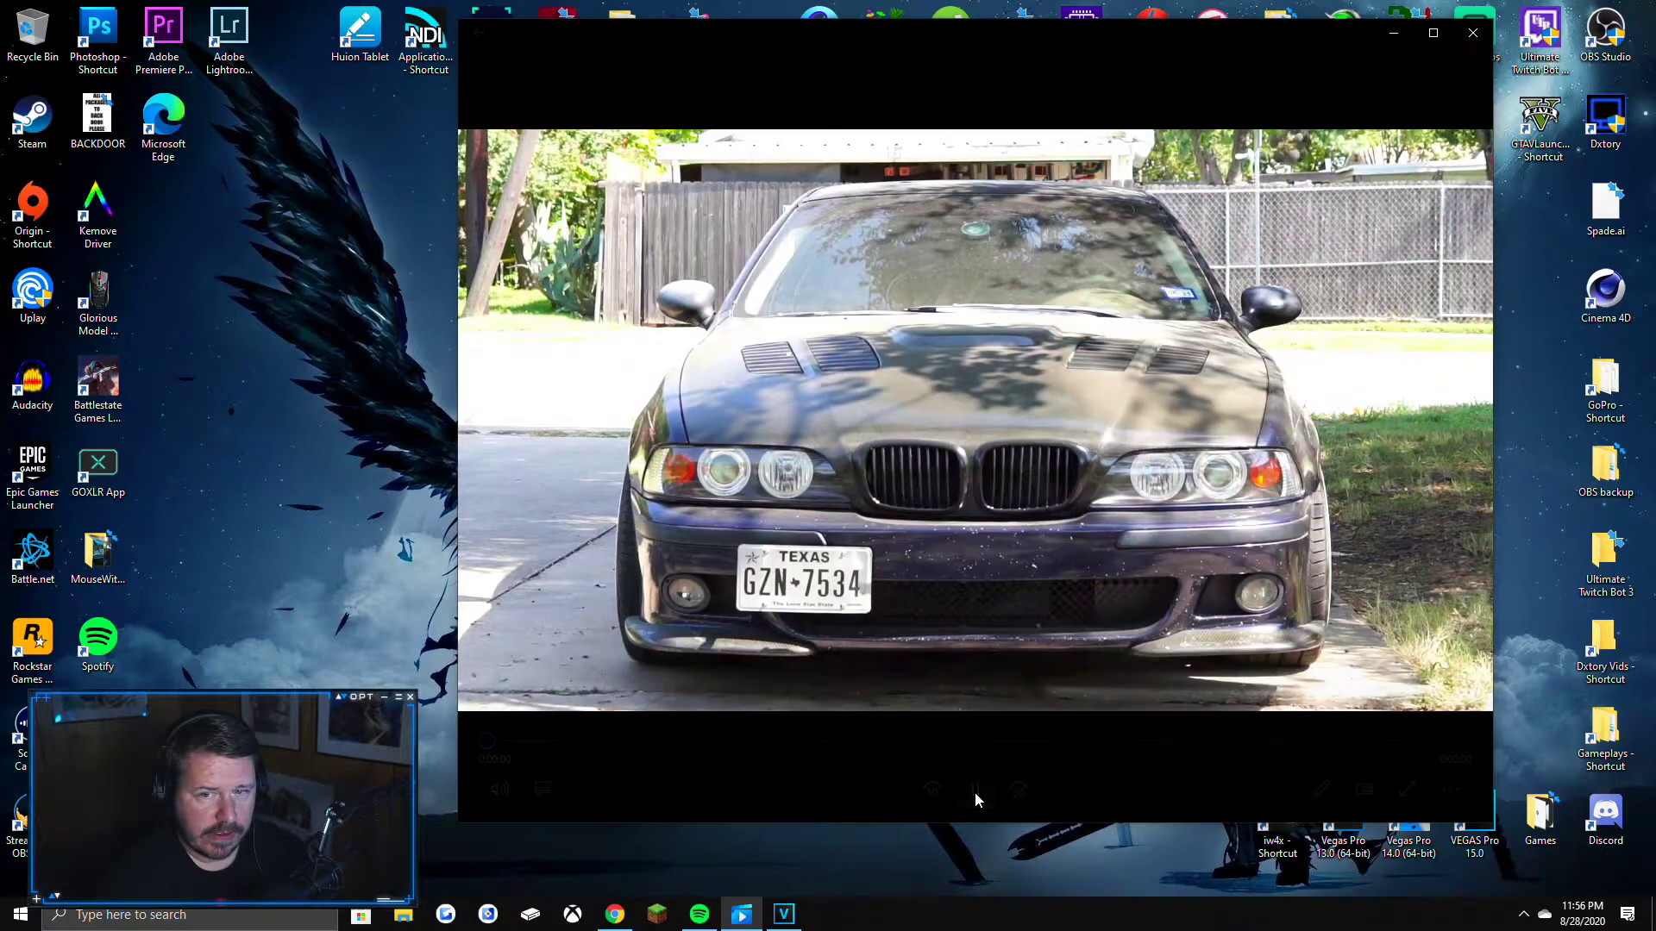
click(1472, 34)
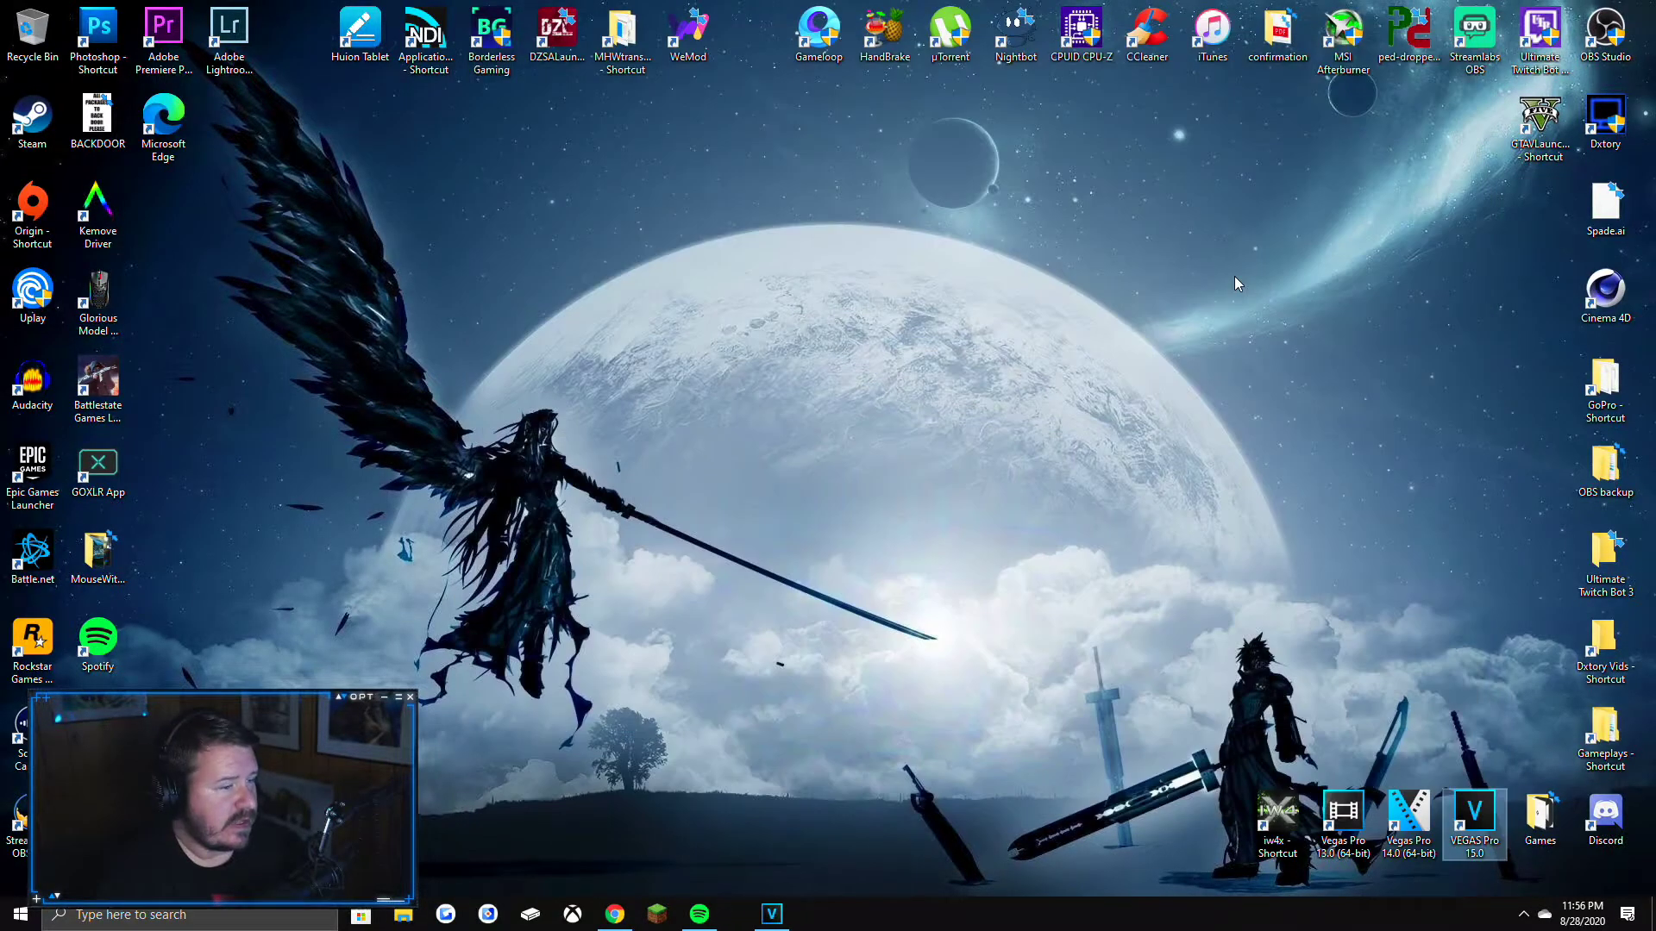
click(402, 914)
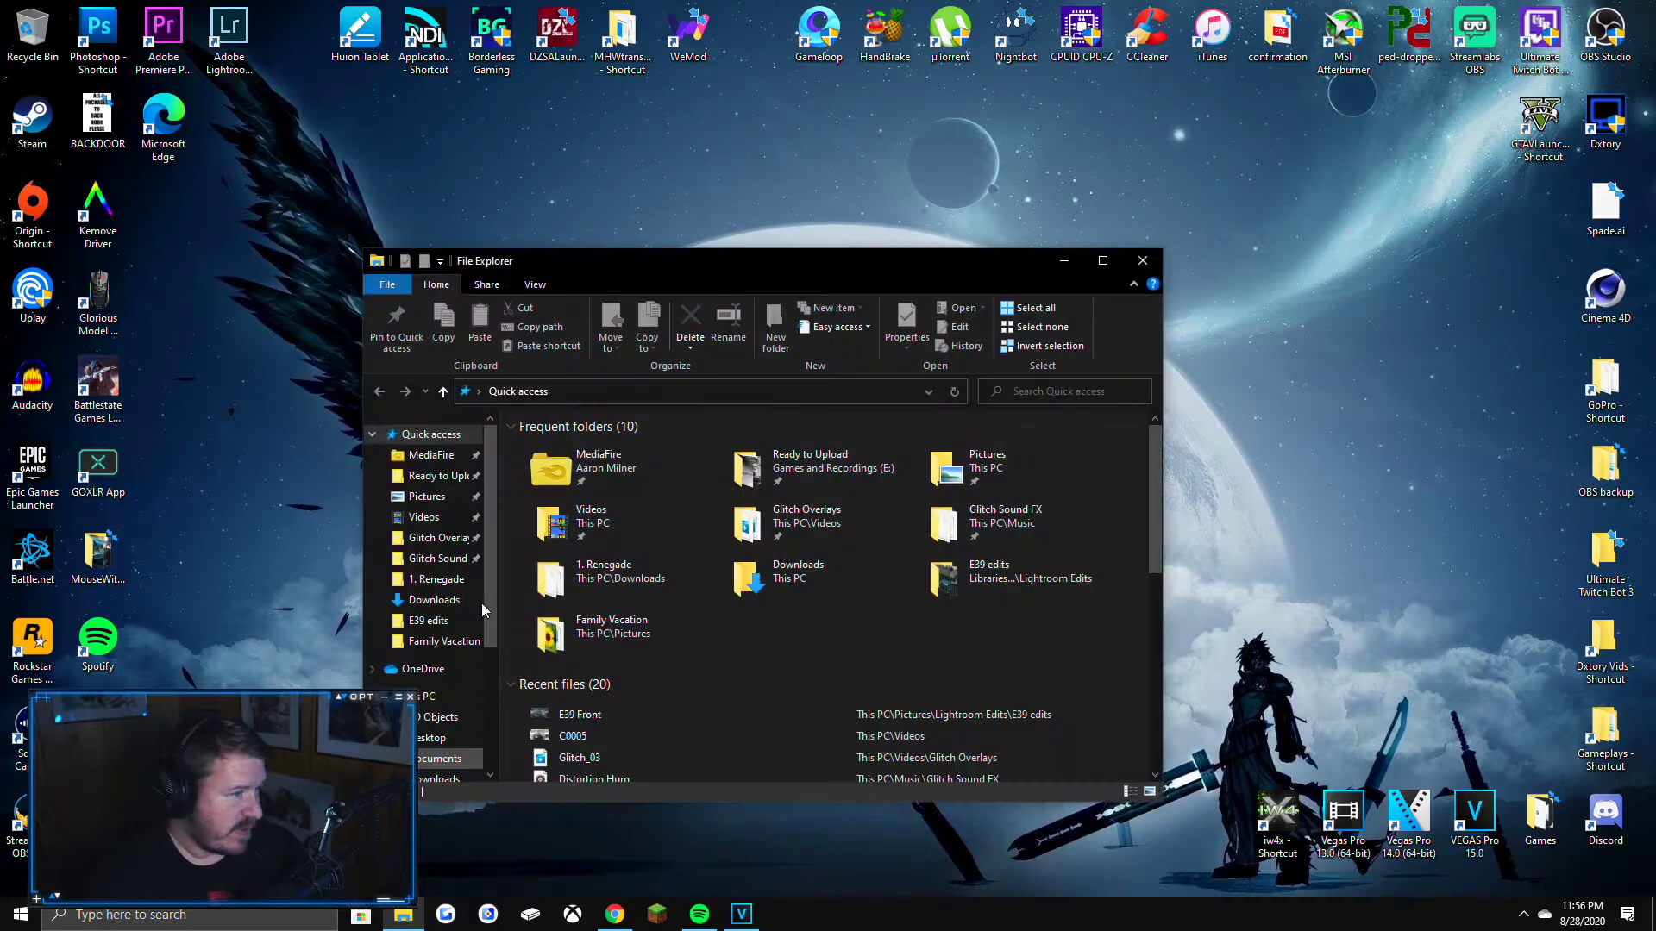
click(424, 515)
click(434, 476)
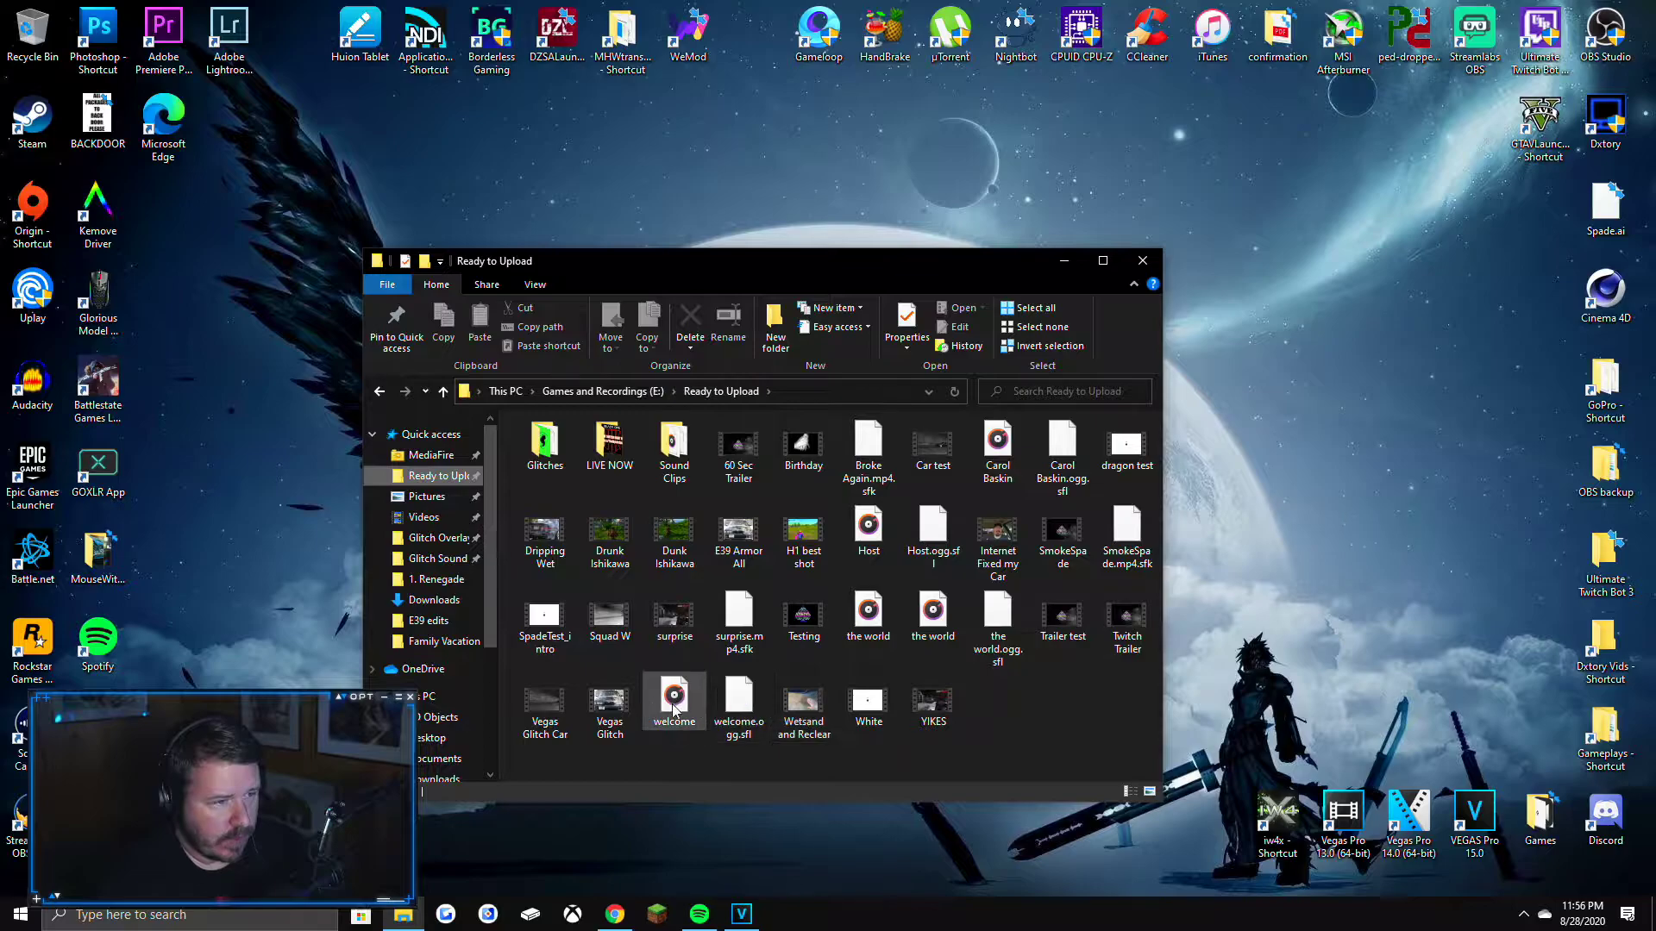
double_click(607, 702)
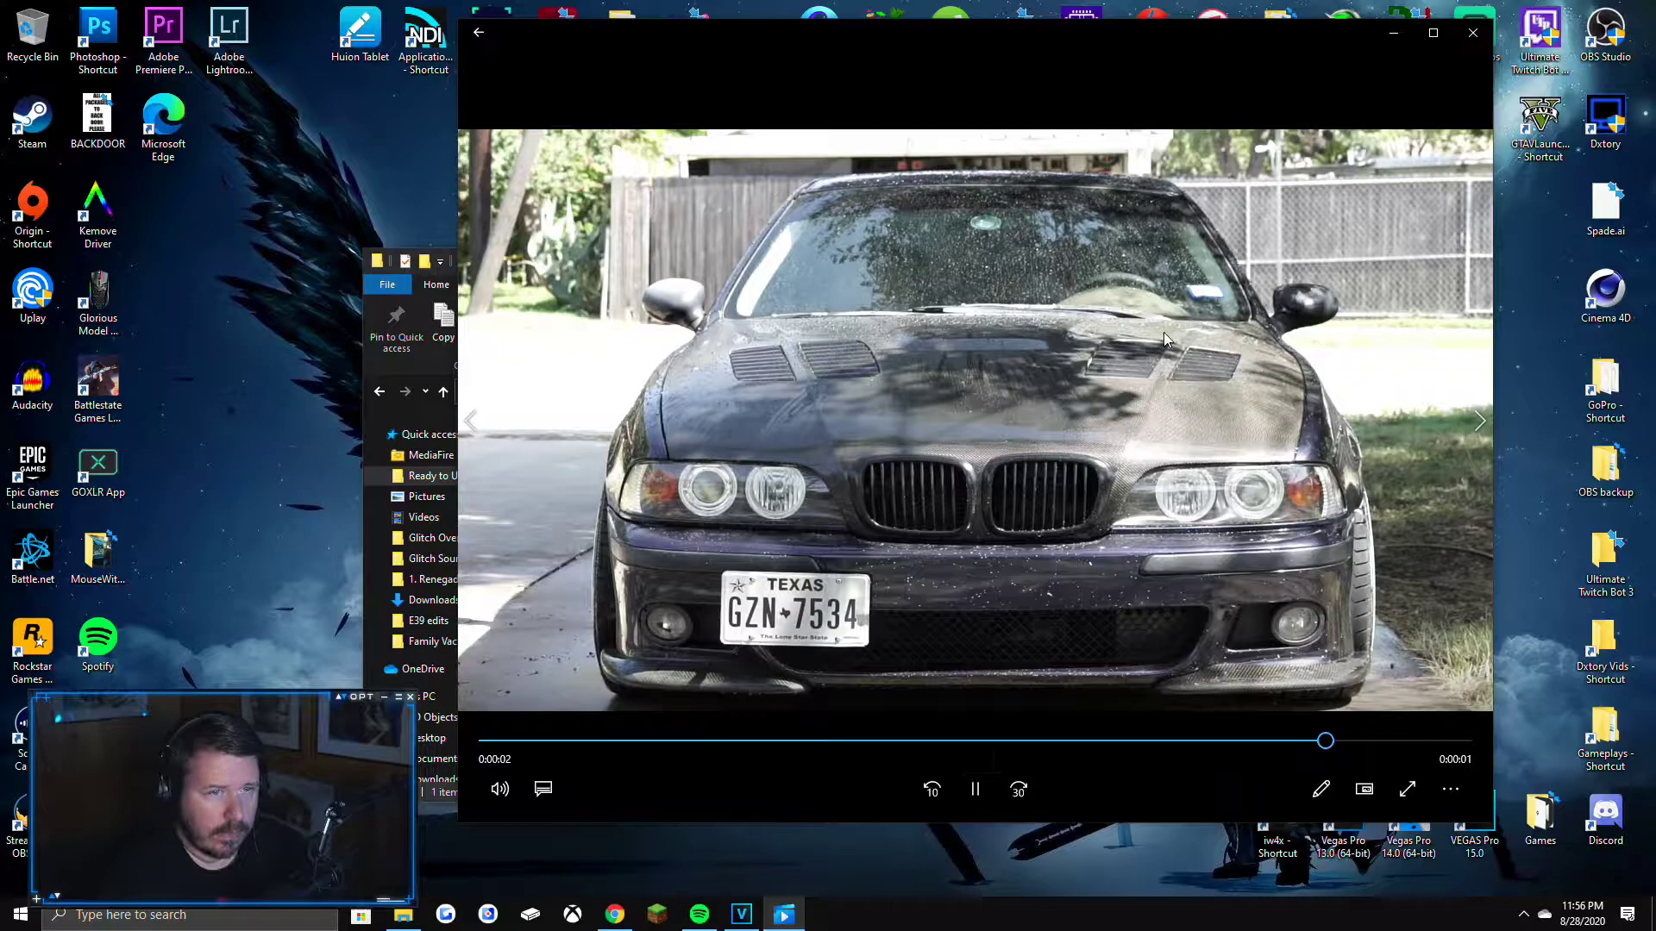
click(1472, 32)
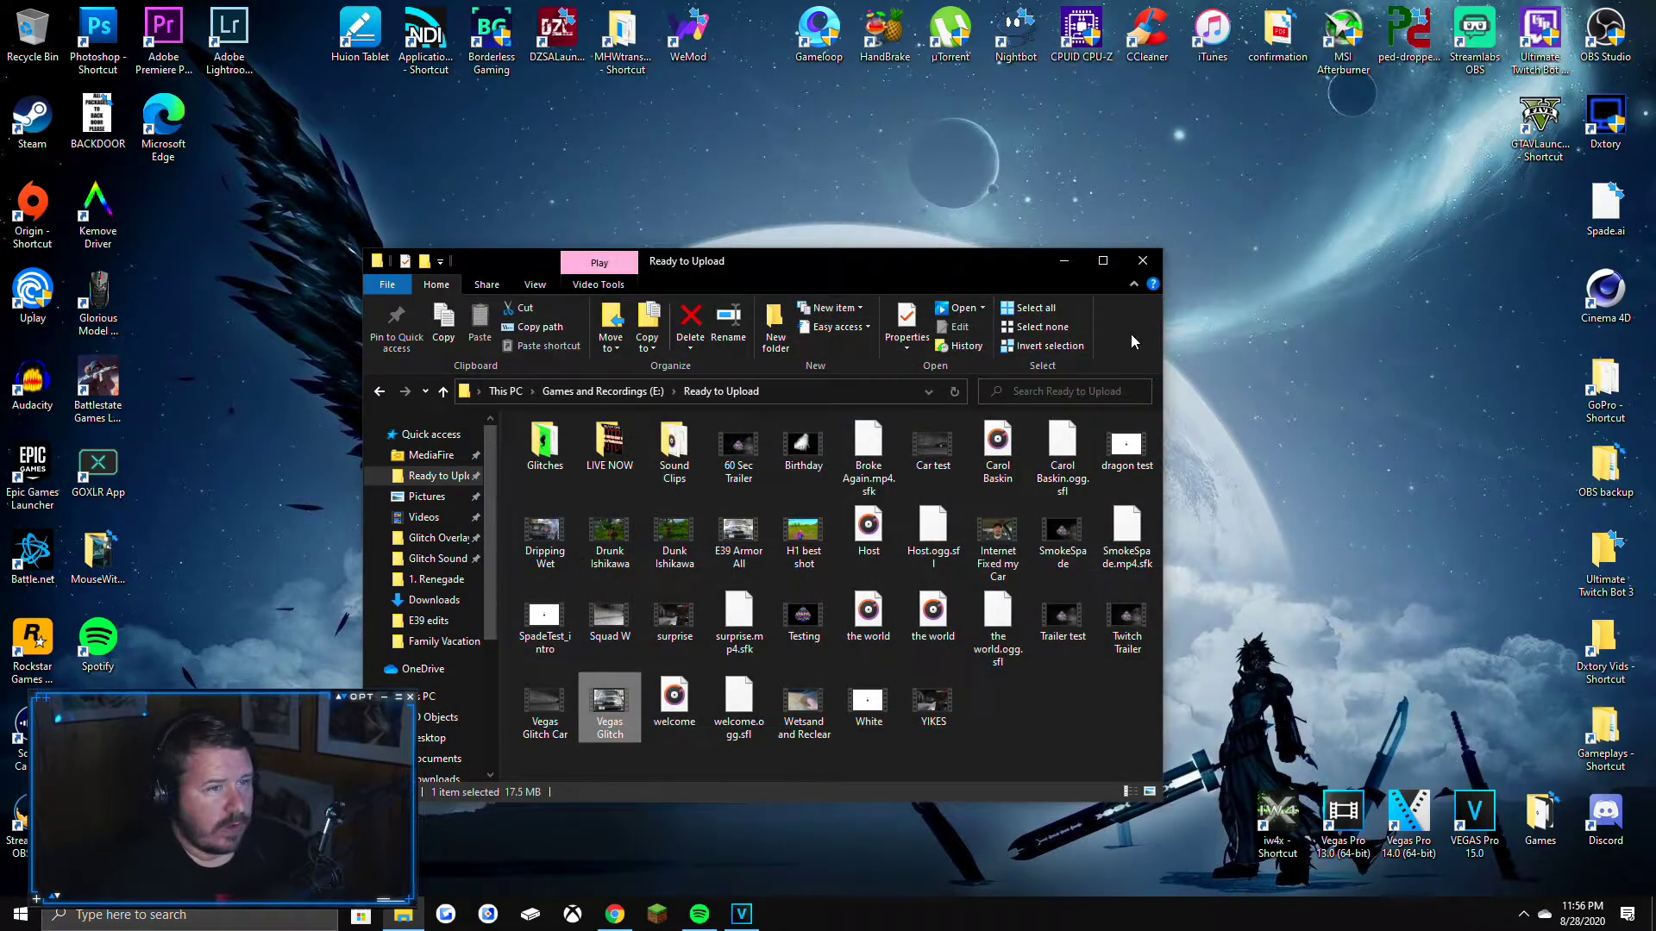
click(1145, 269)
Switch to VEGAS Pro and duplicate the car clip from the third track onto the start of the second track.
click(742, 914)
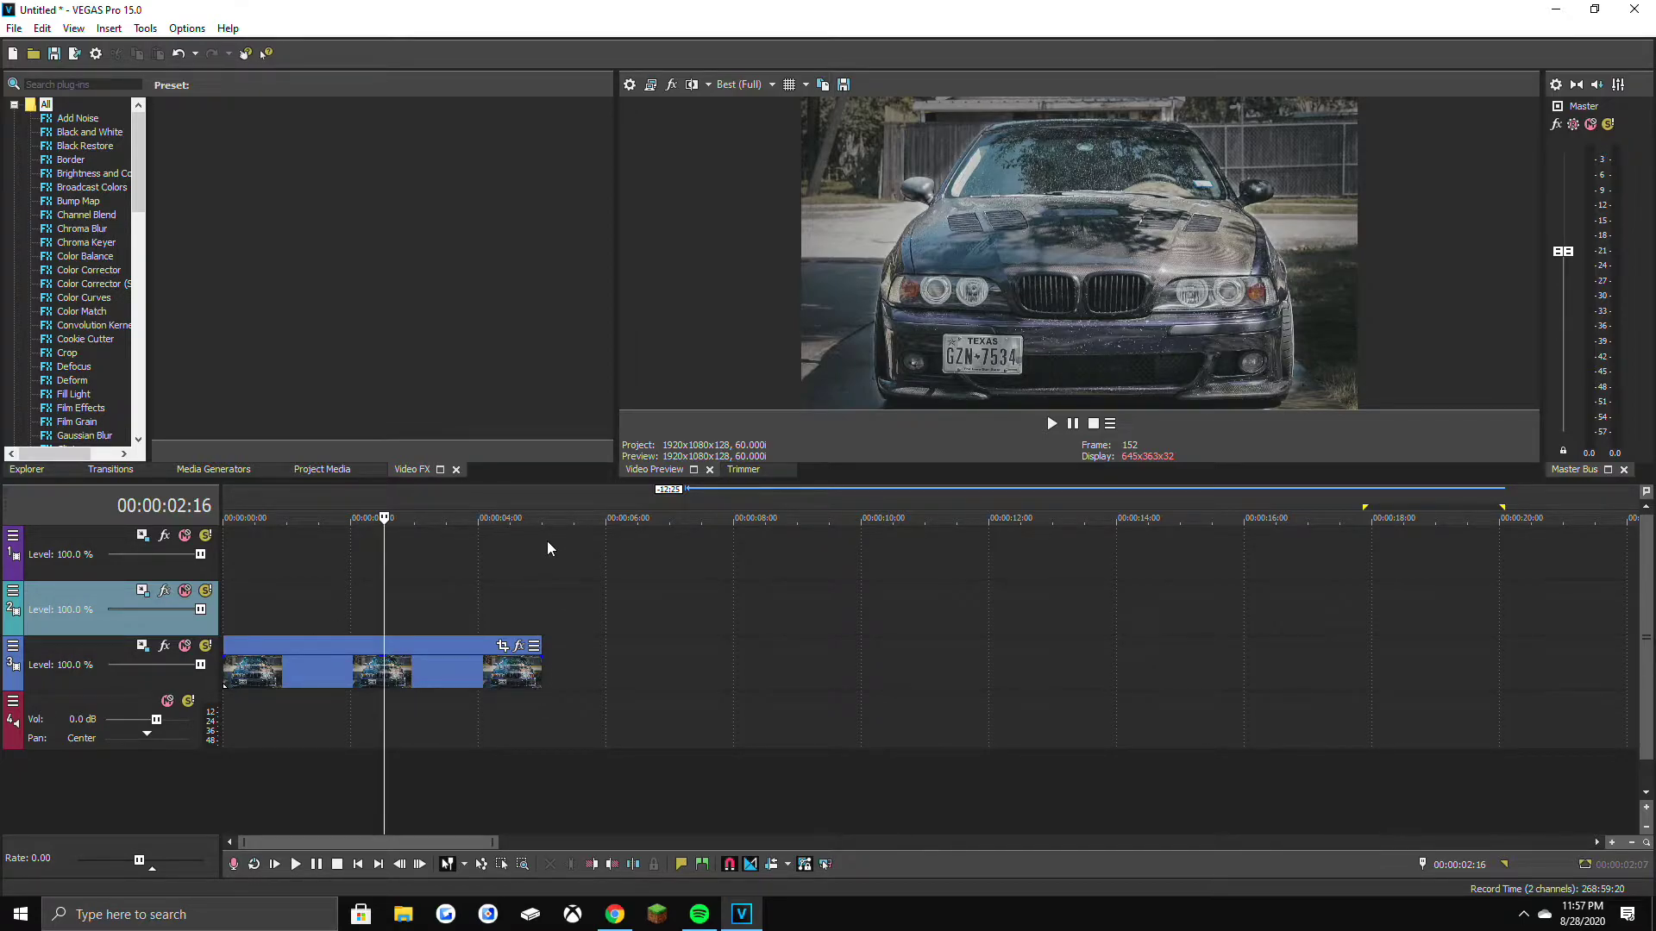
scroll(526, 643, up, 3)
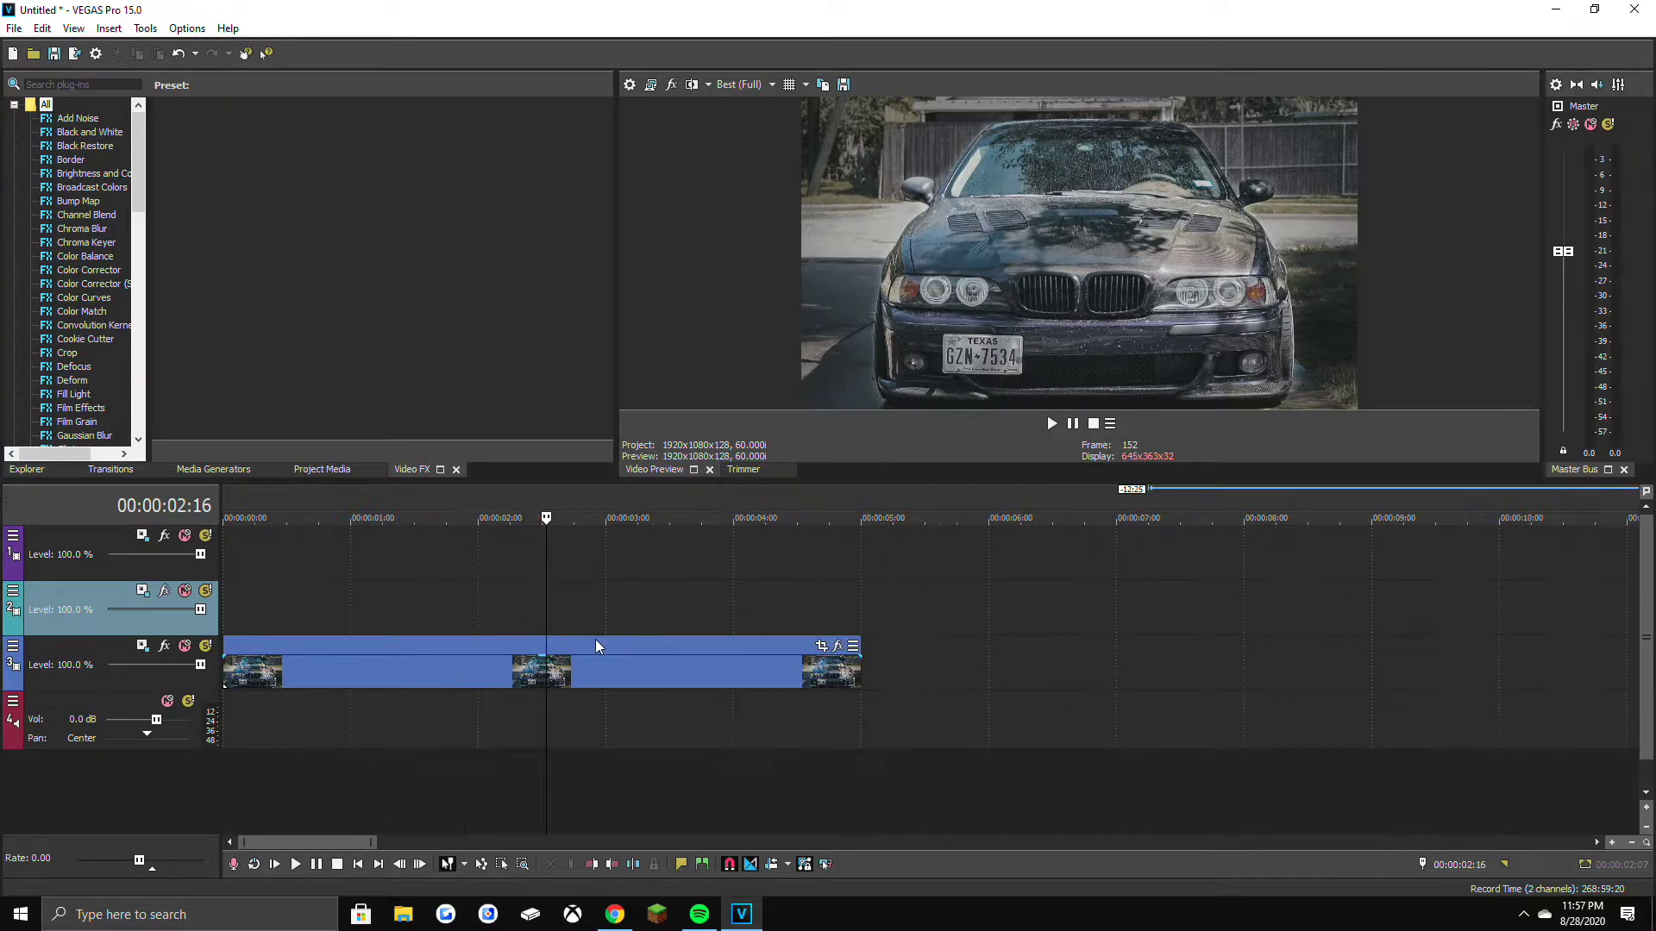
scroll(620, 664, up, 3)
click(704, 679)
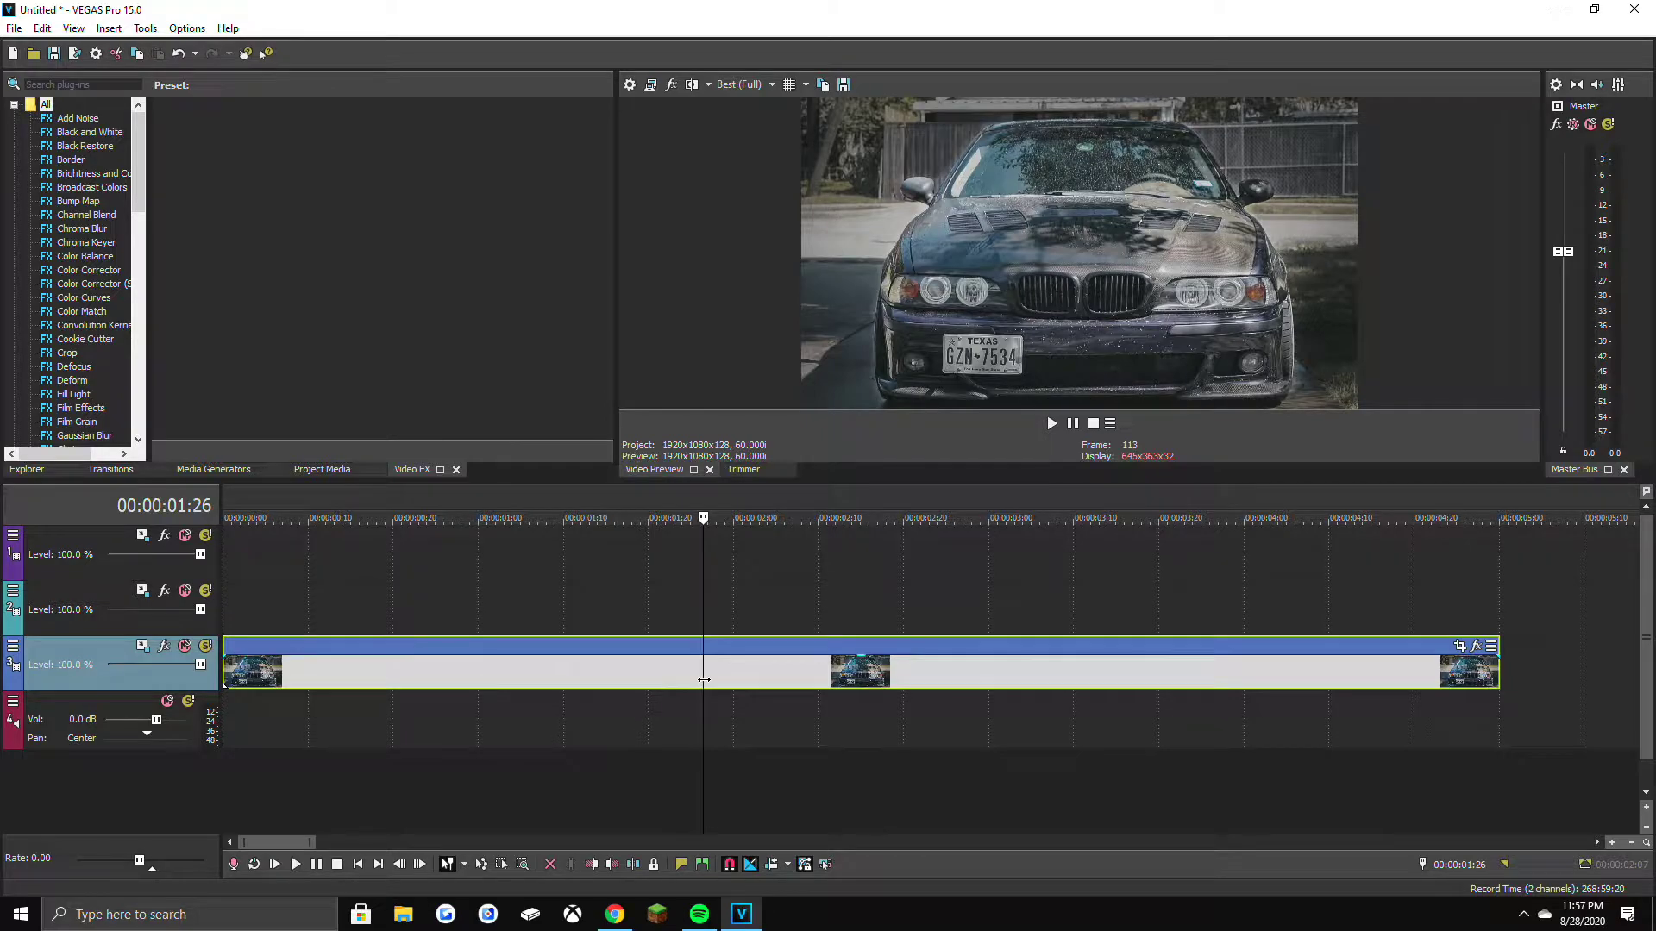
key(ctrl+c)
click(594, 619)
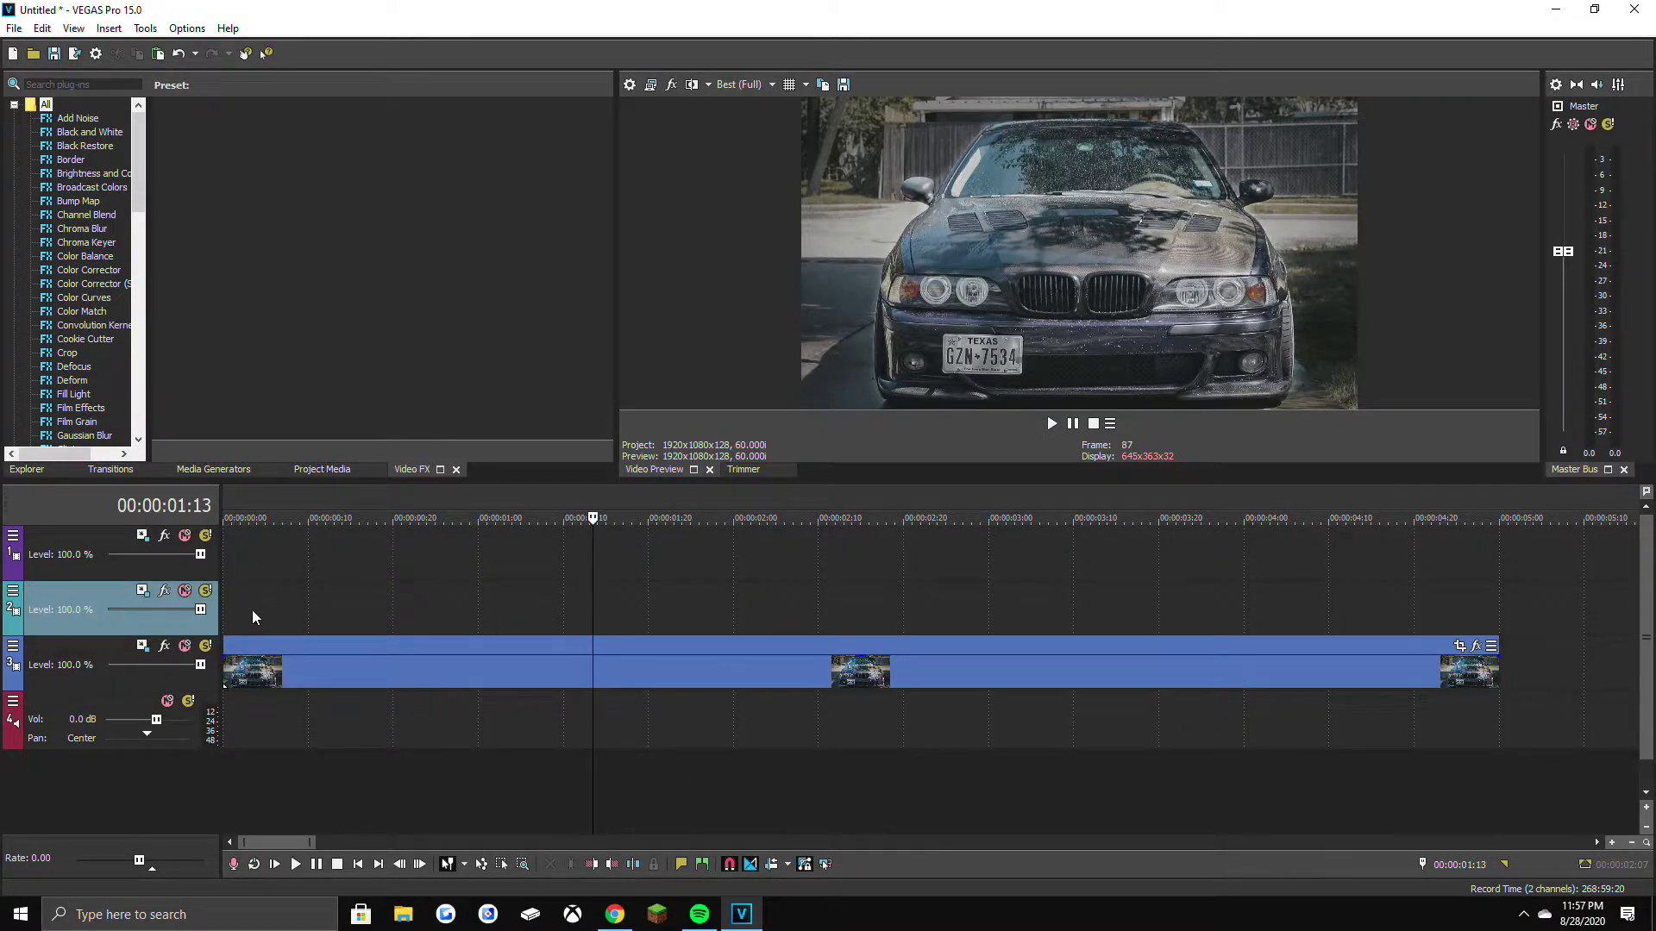
click(226, 608)
key(ctrl+v)
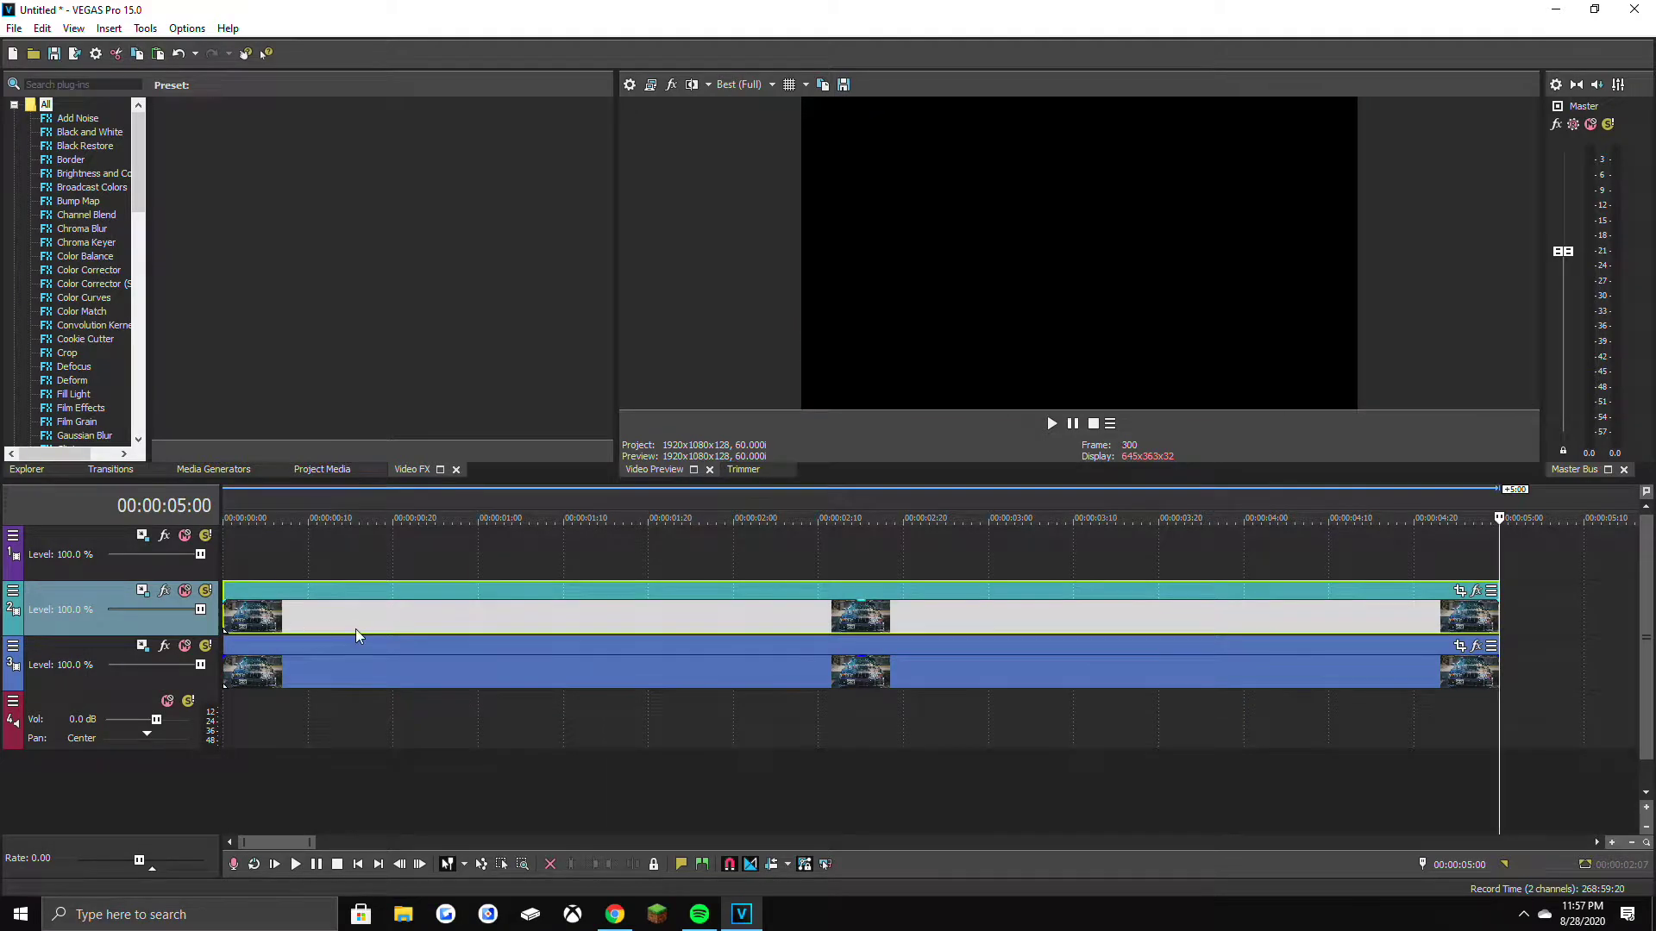
Place the playhead at 00:00:02:15 and lower the duplicated car clip's opacity to 55%.
click(669, 622)
click(860, 621)
drag(868, 608, 869, 620)
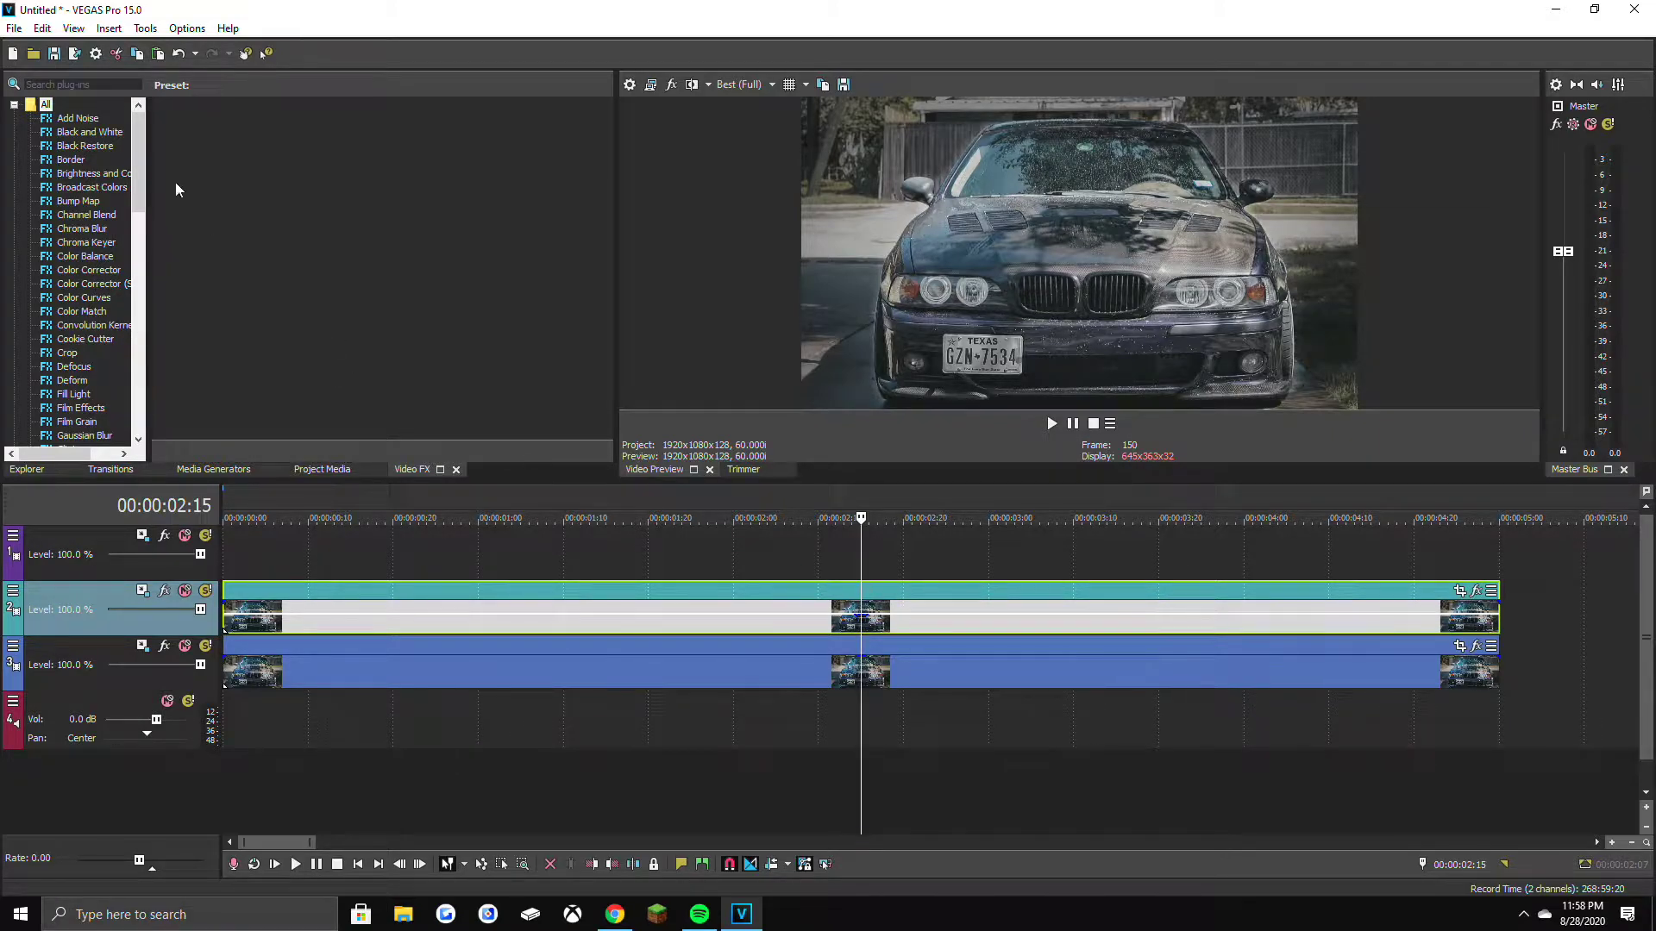
Check in the project properties that the stereoscopic 3D mode is Anaglyphic (red/cyan), and accept the settings.
click(12, 29)
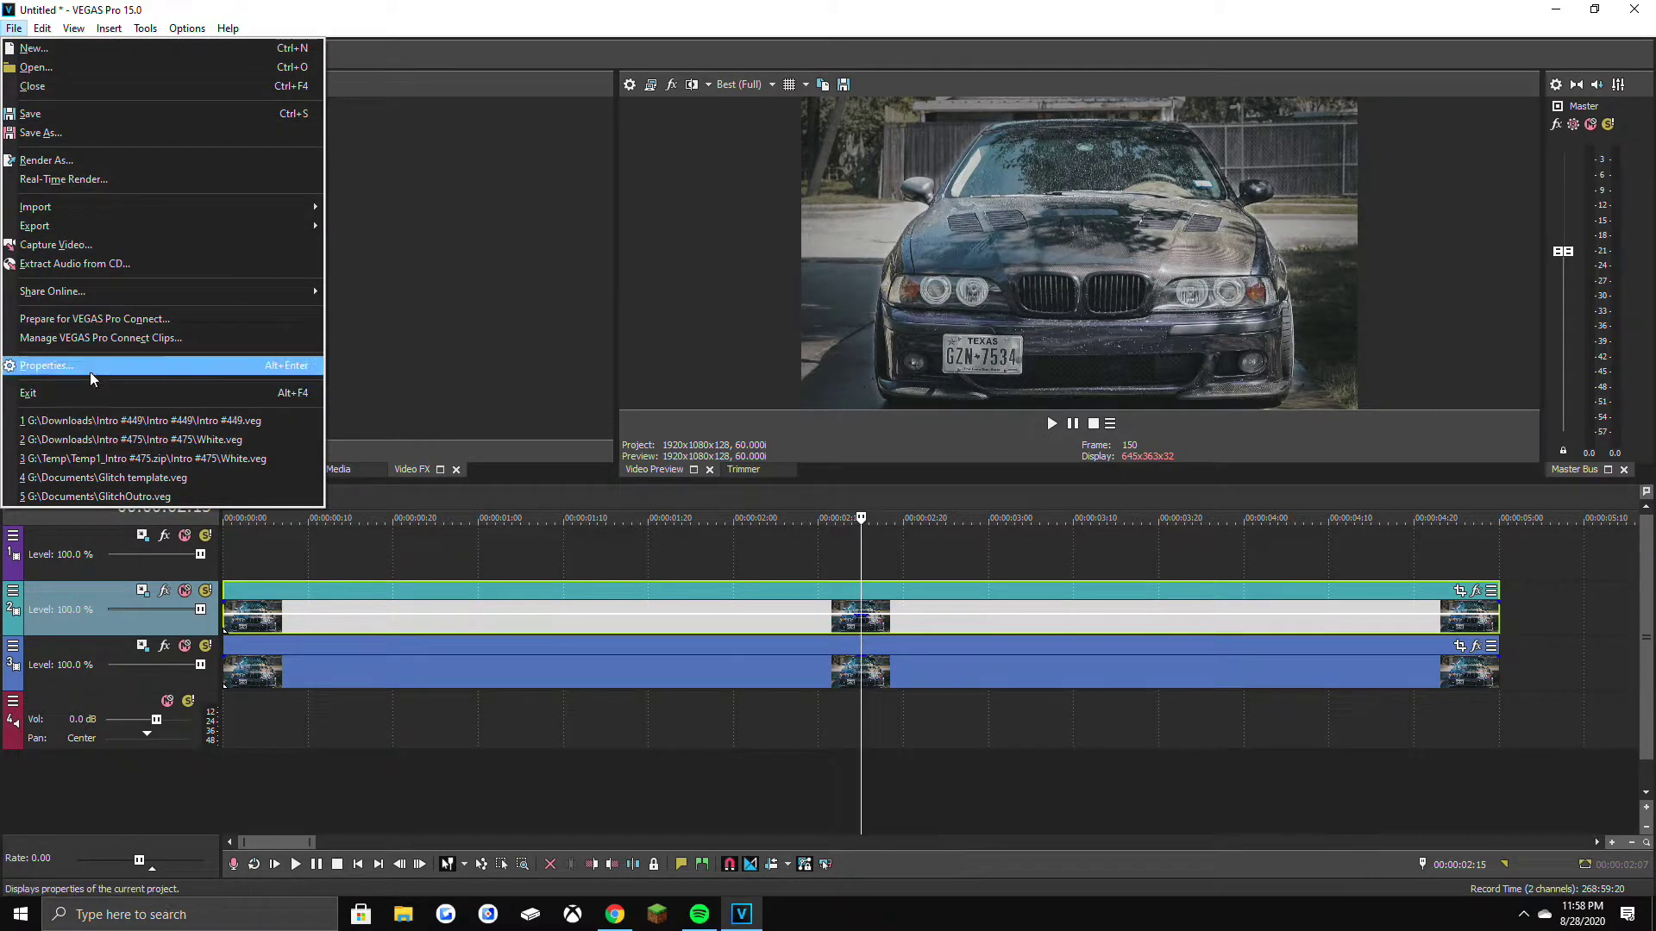
click(522, 9)
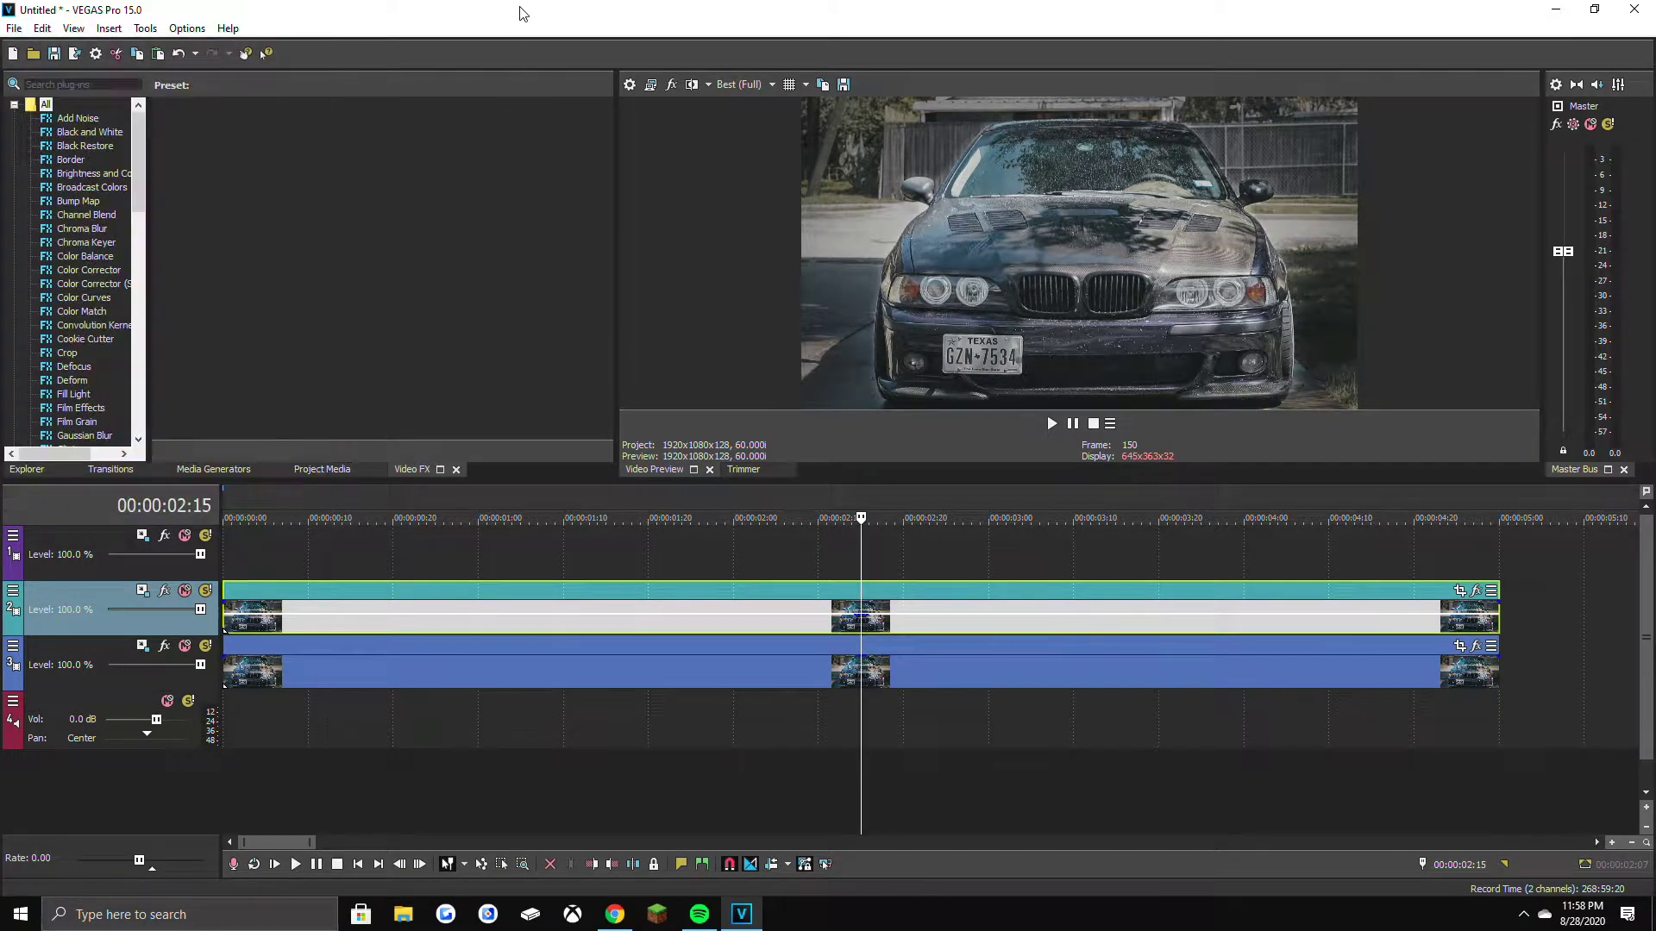
click(13, 27)
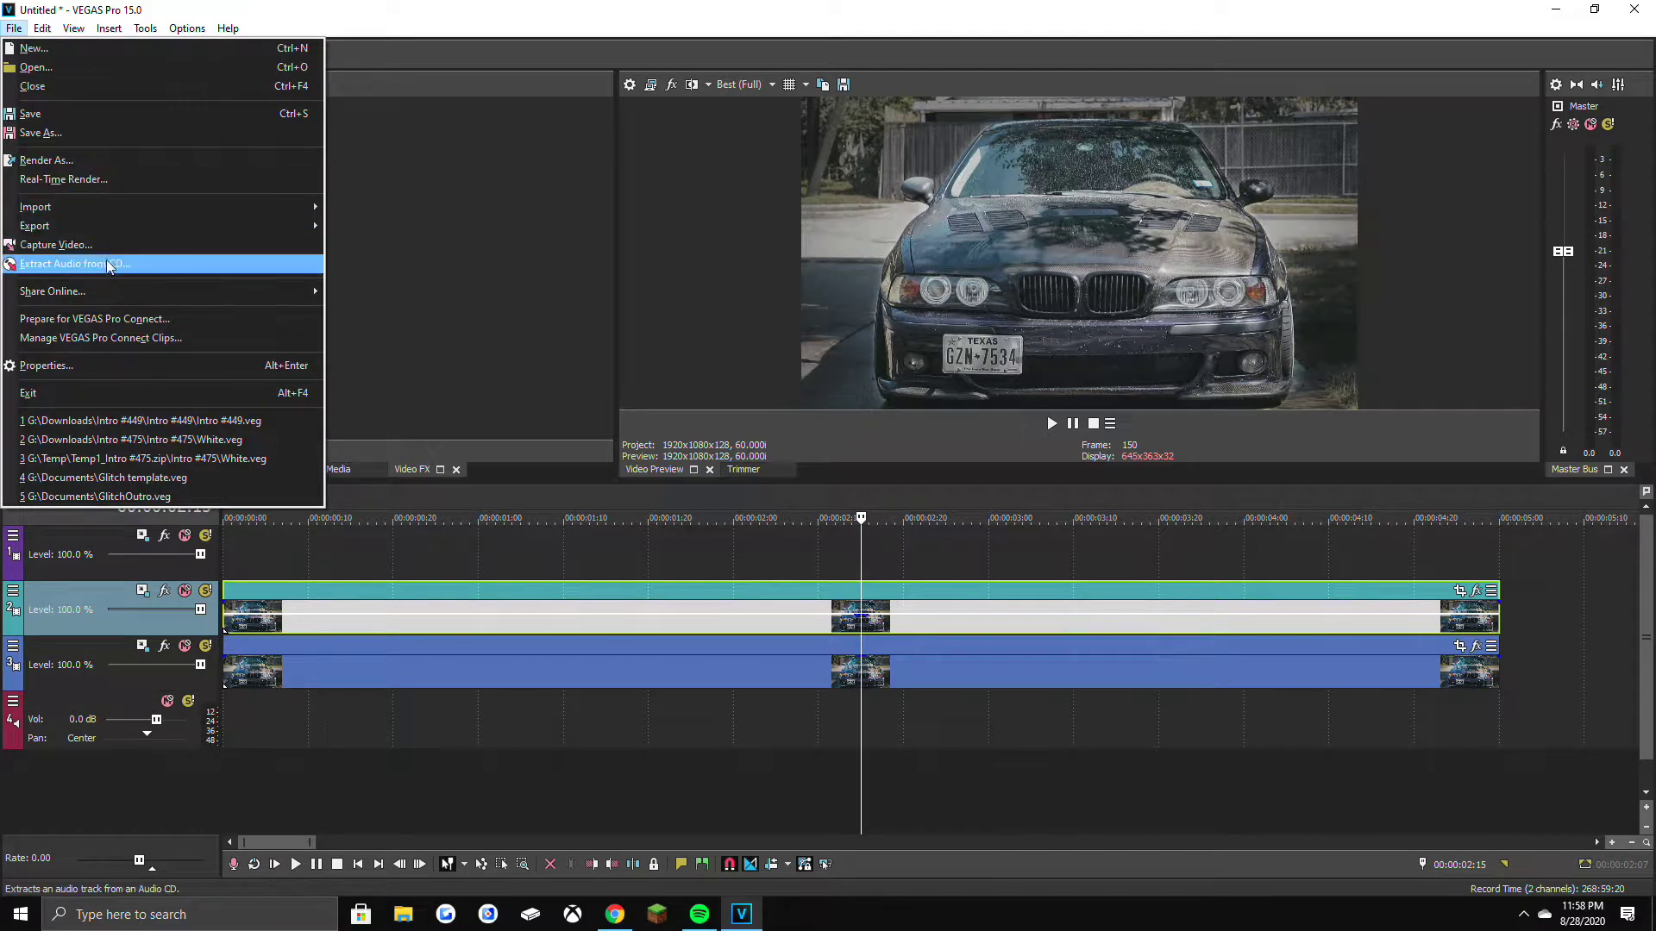
click(88, 366)
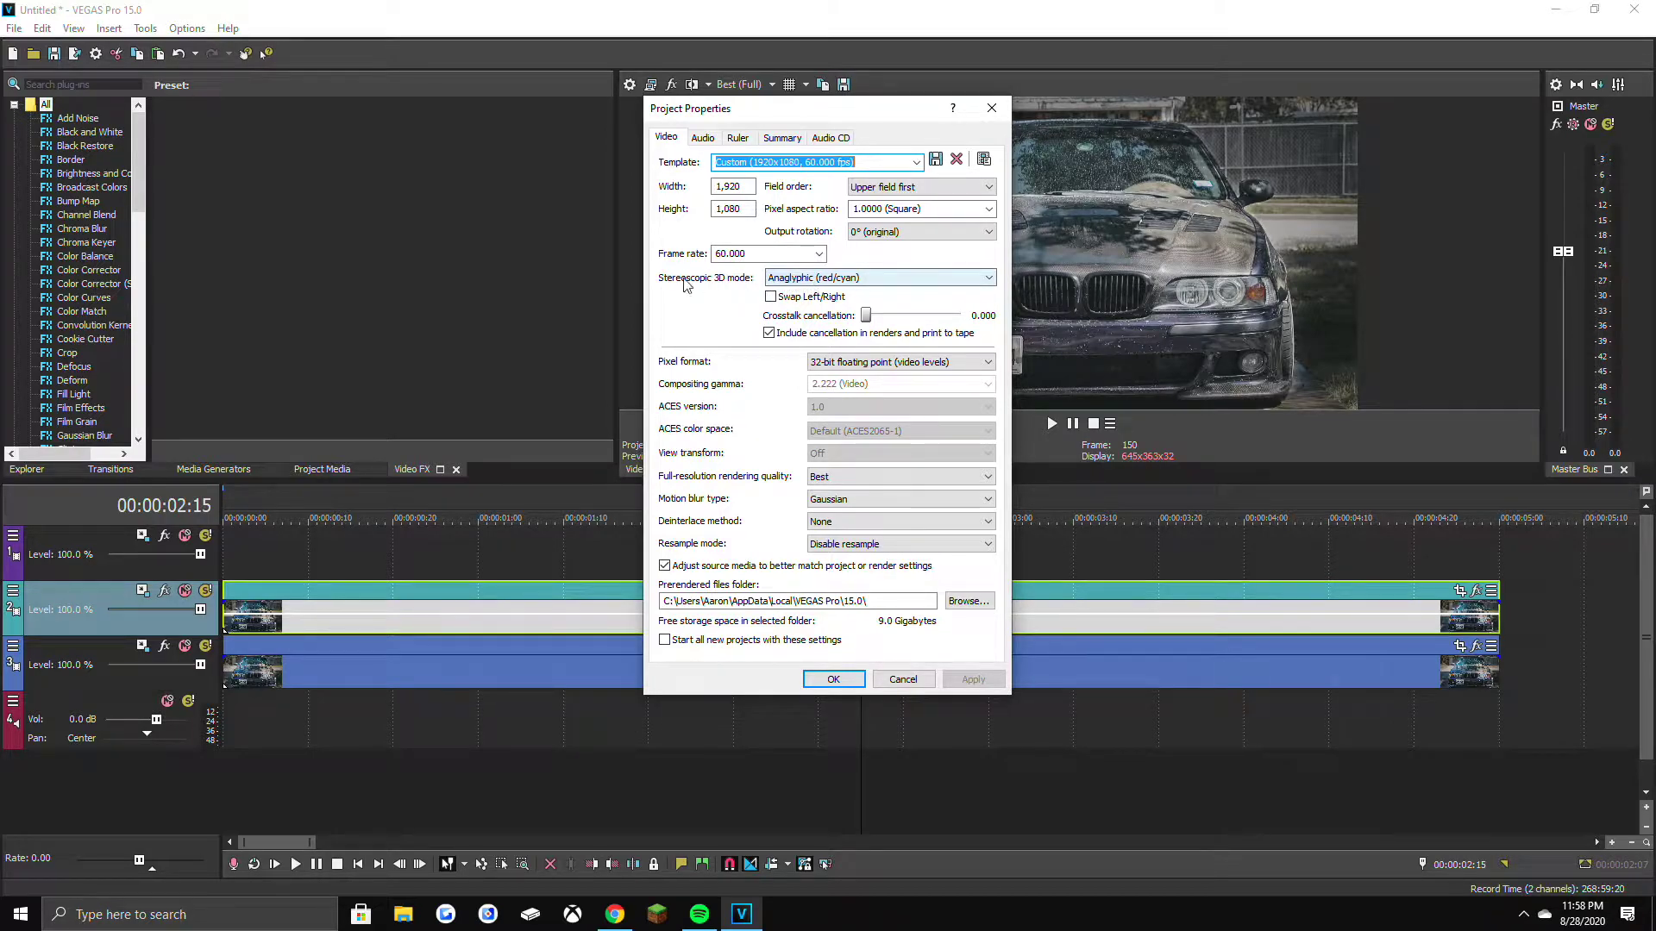
click(879, 284)
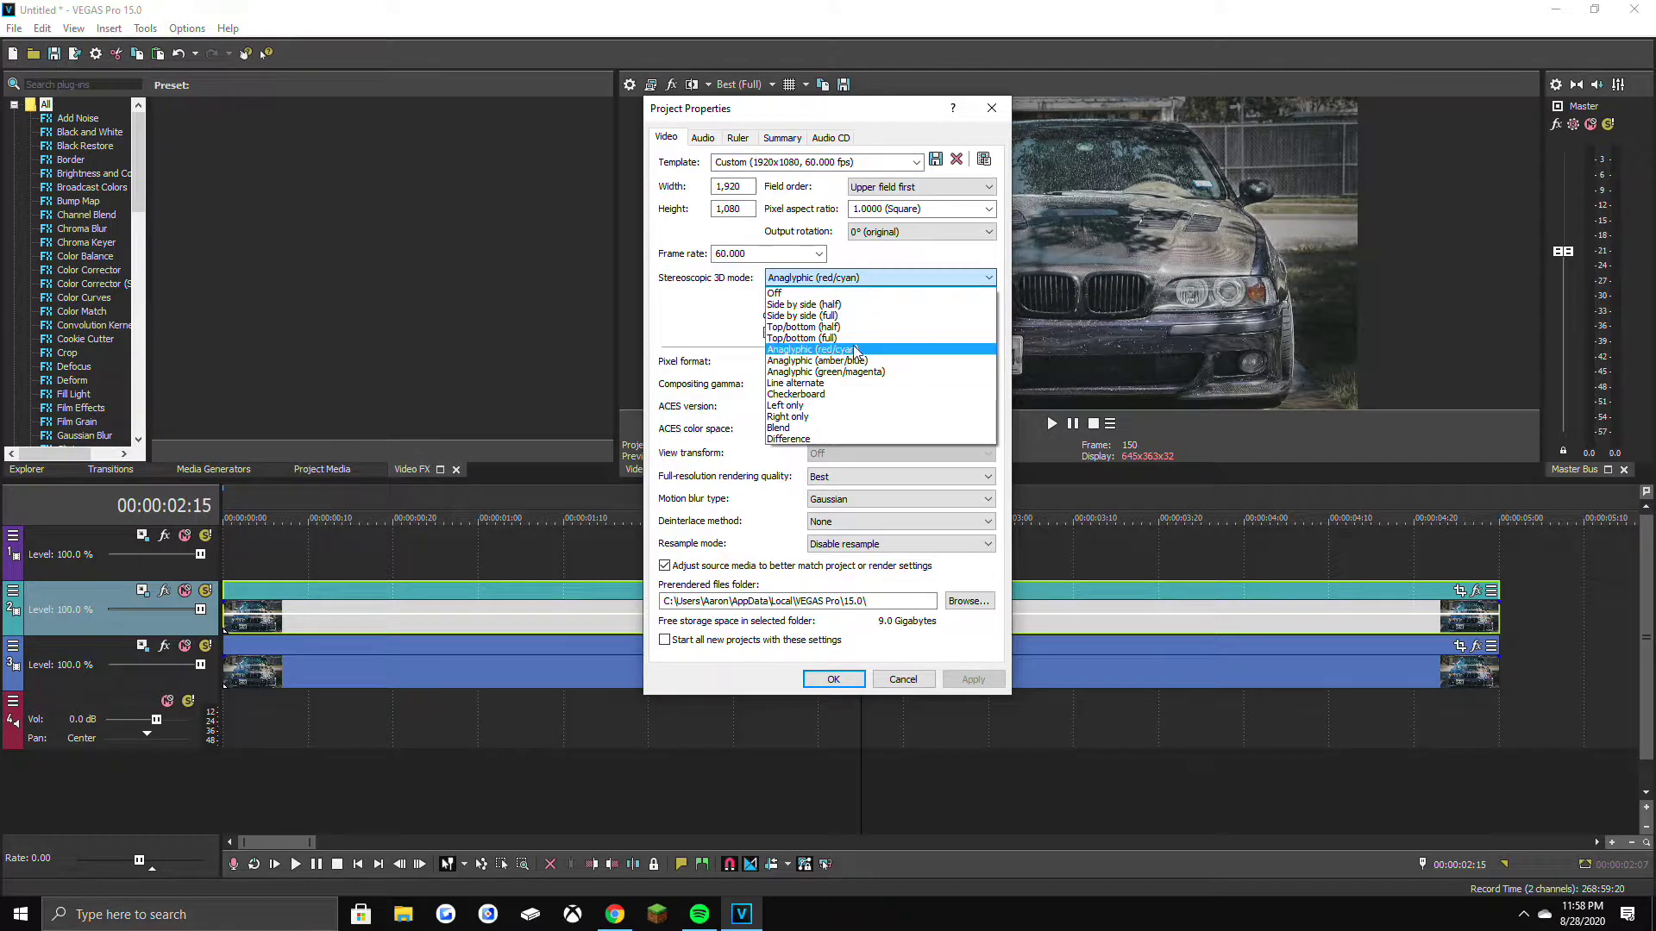
click(738, 354)
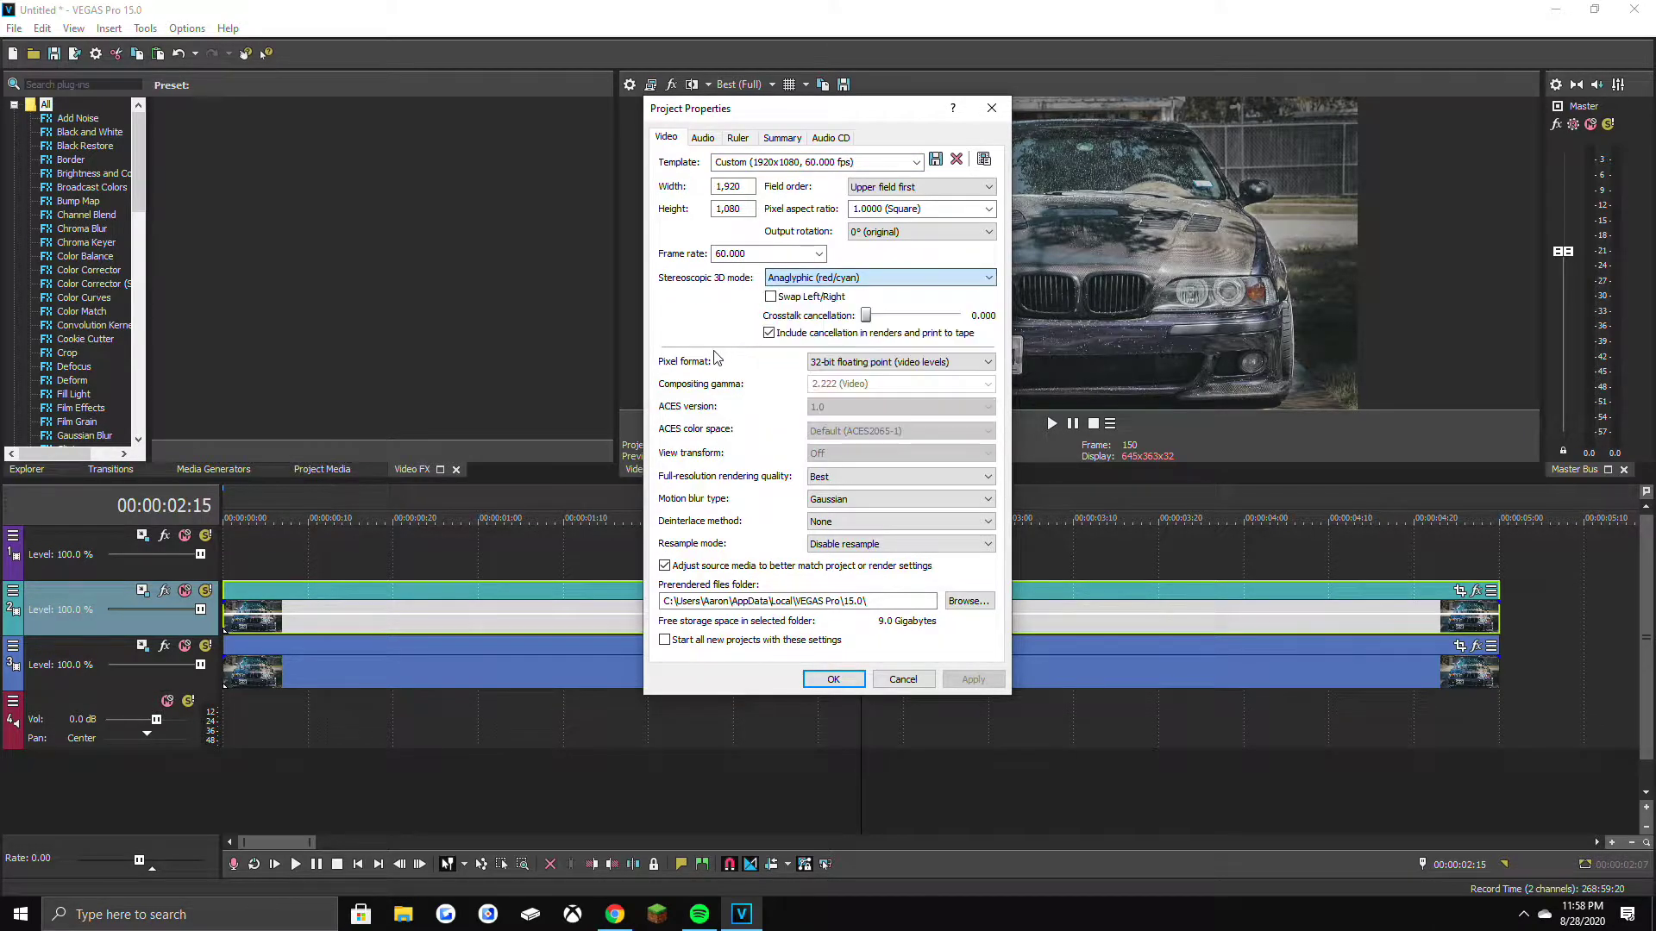
click(833, 679)
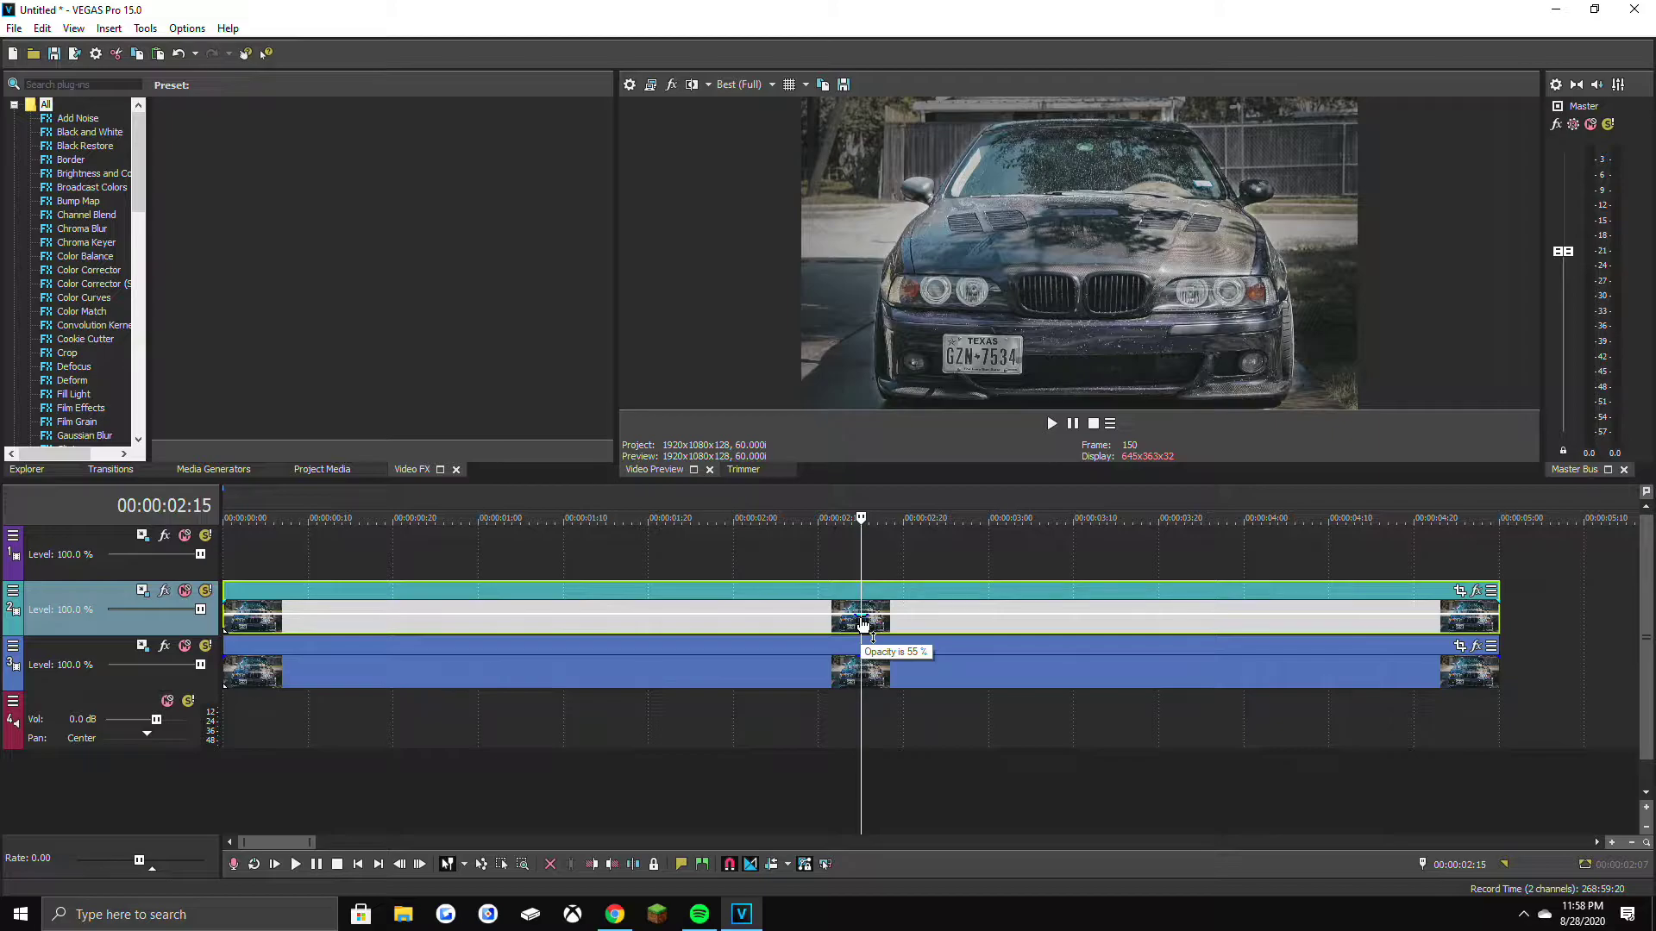
Split the second-track clip at 00:00:02:15 and at every following frame up to 00:00:02:21.
key(s)
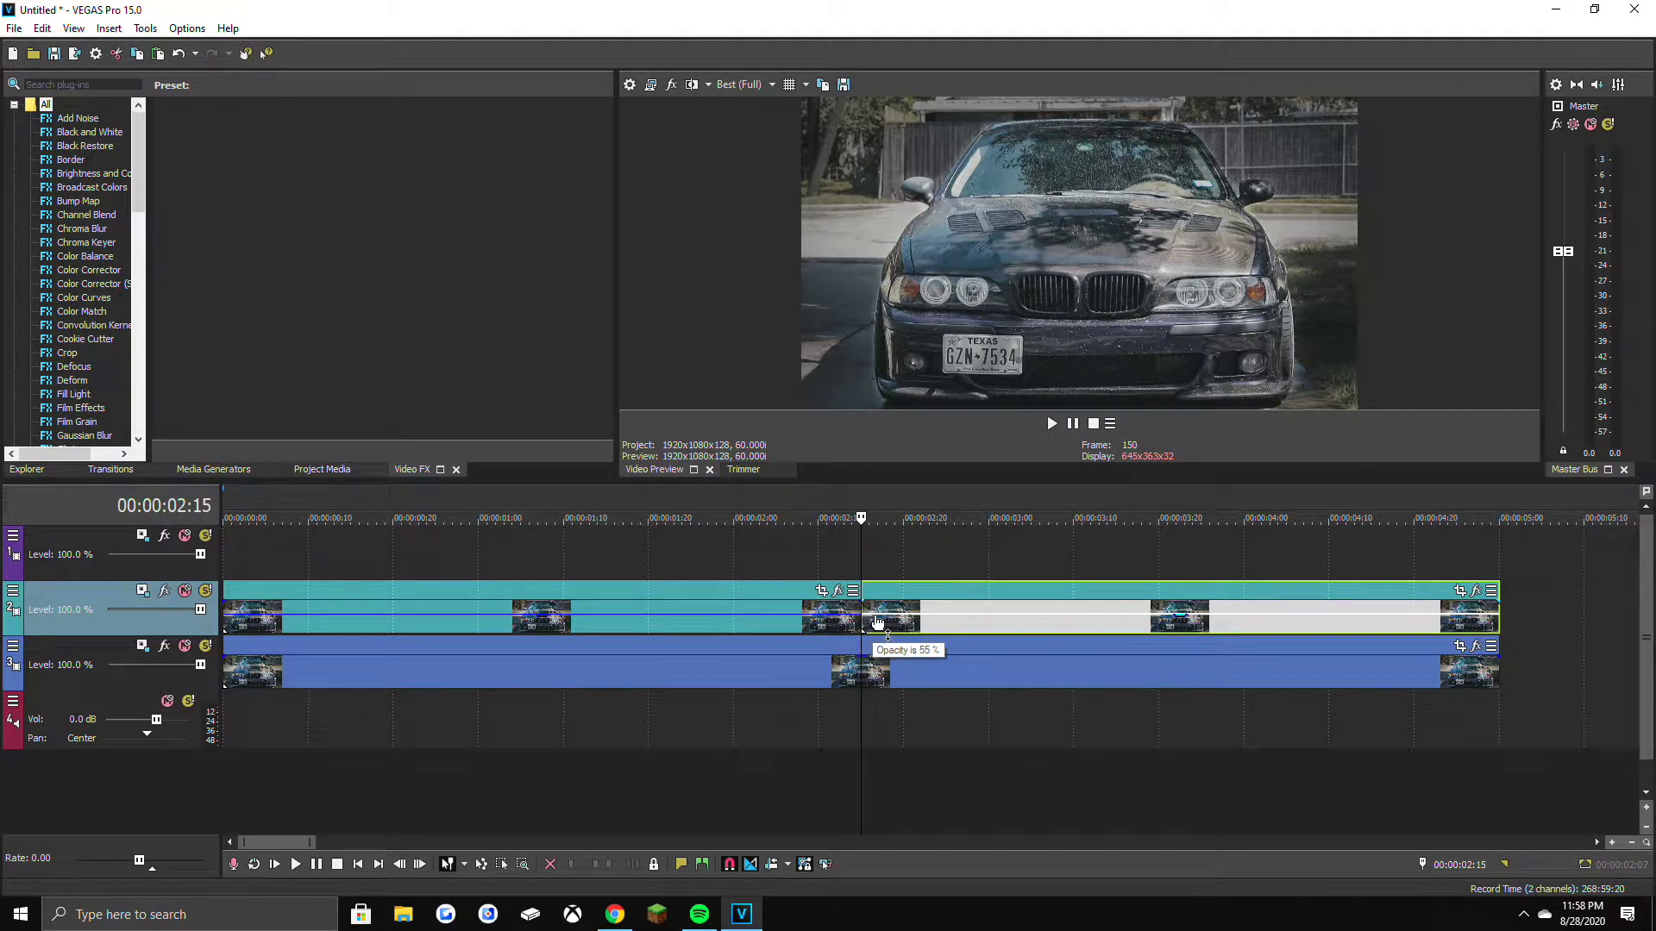
scroll(878, 621, up, 6)
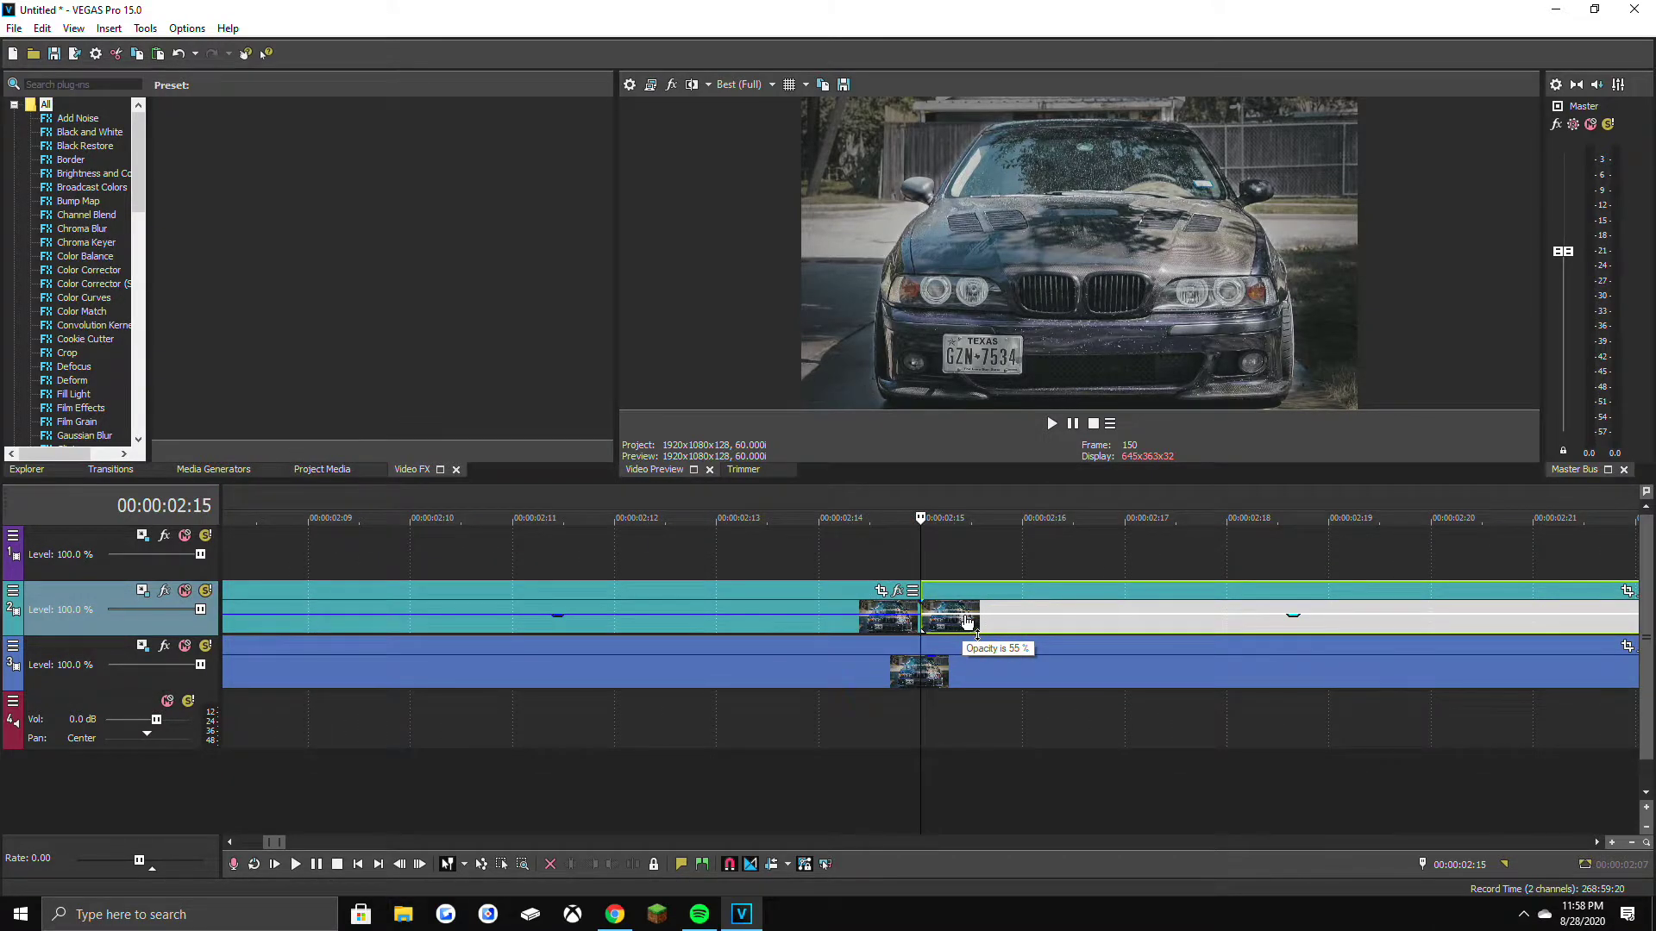
key(Right)
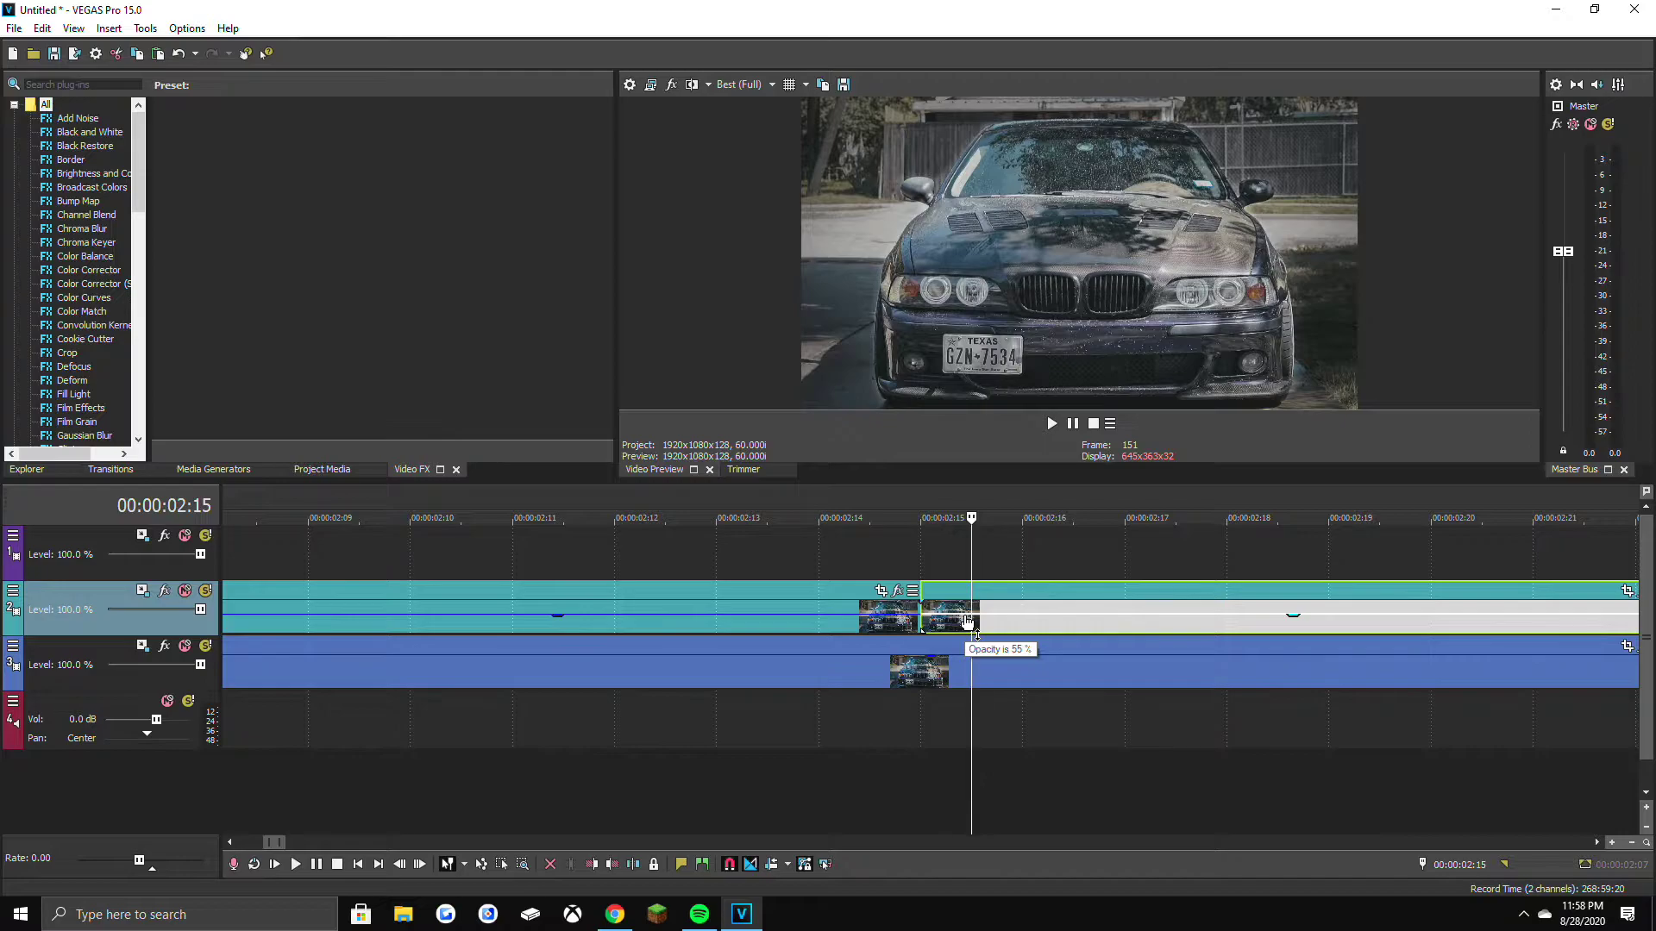
key(s)
key(Right)
key(s)
key(Right)
key(s)
key(Right)
key(s)
key(Right)
key(s)
key(Right)
key(s)
key(Right)
key(s)
key(Right)
key(s)
key(Right)
key(s)
key(Right)
key(s)
key(Right)
key(s)
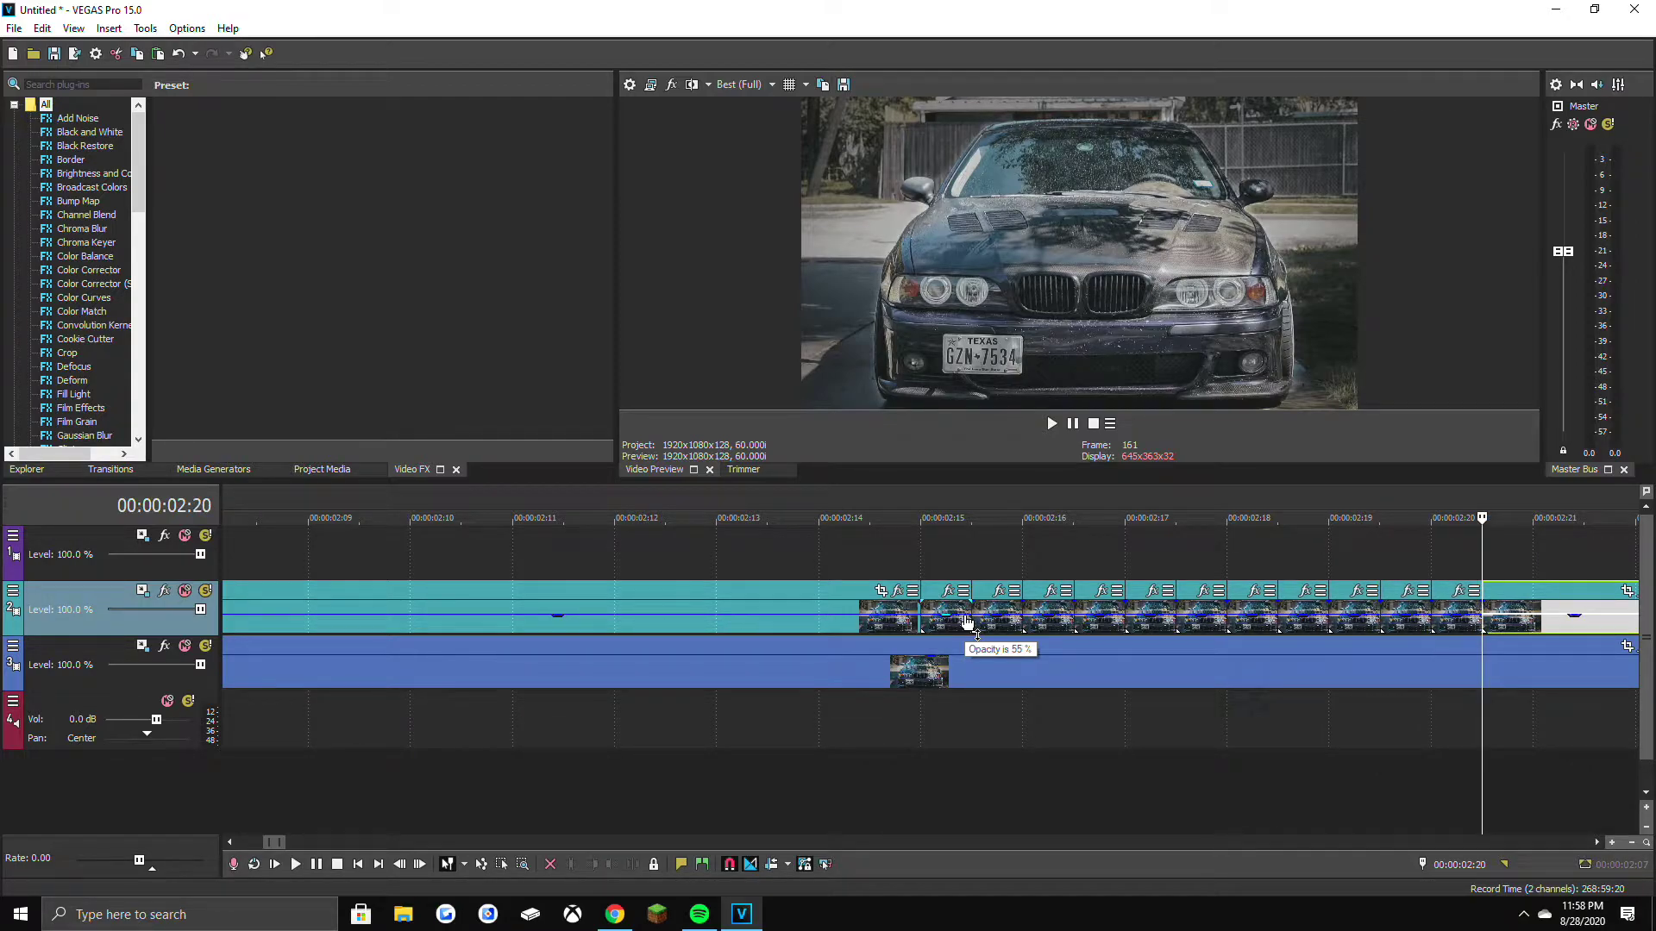
key(Right)
key(s)
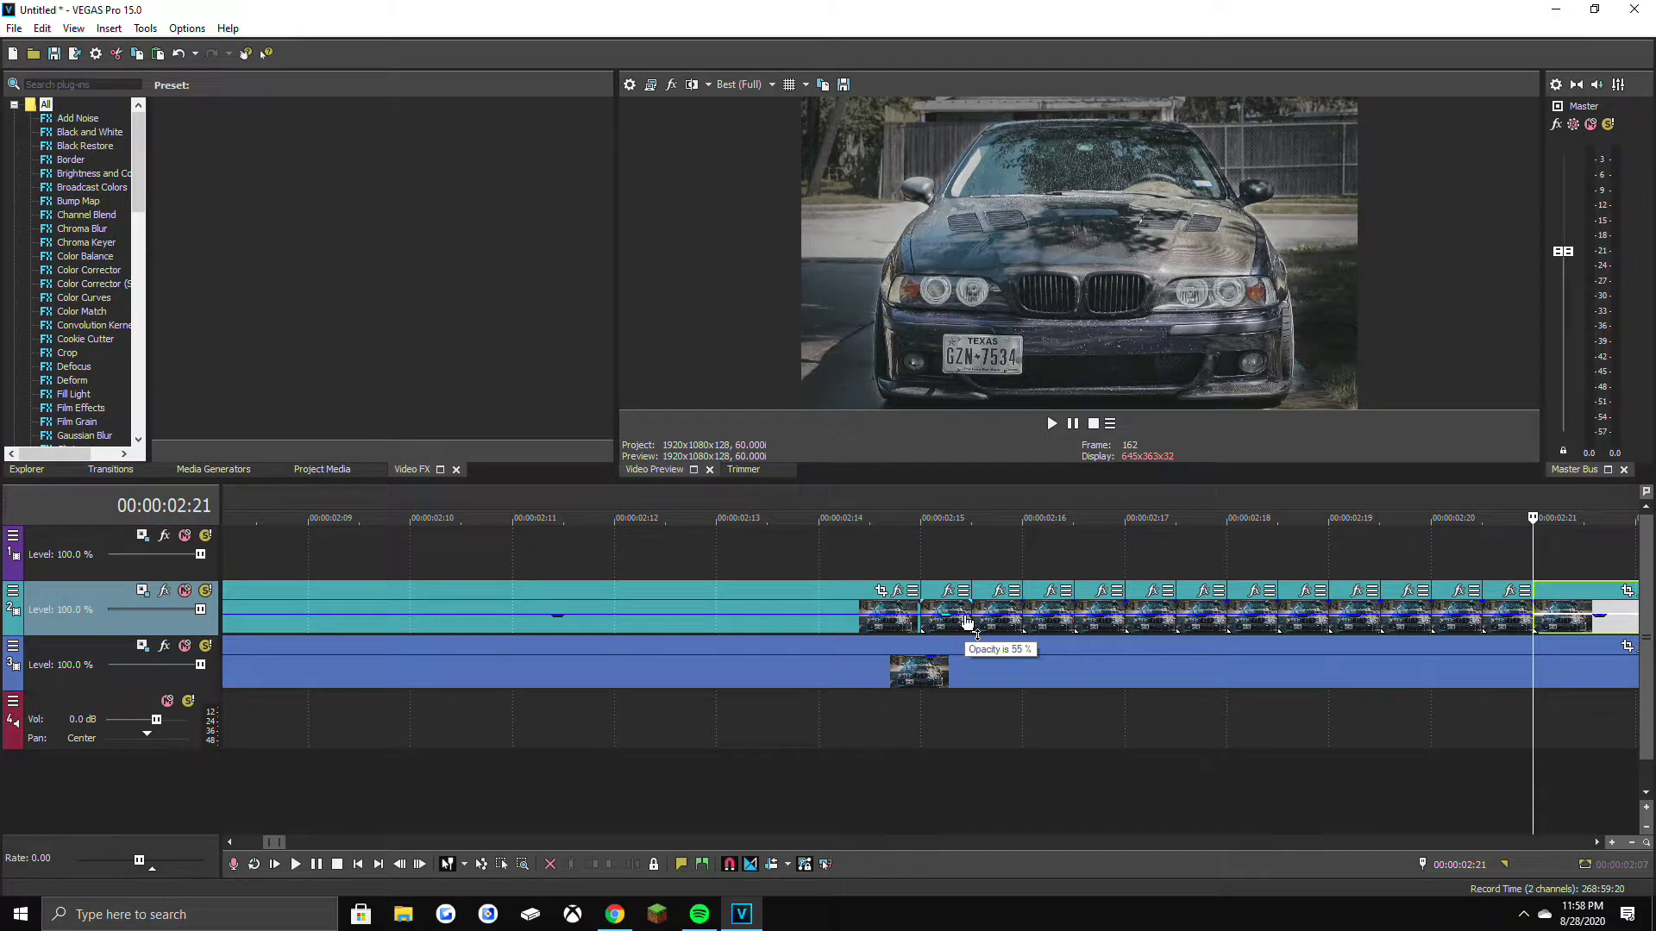
Delete the part of the second-track clip before 00:00:02:15 and every other one-frame piece up to 00:00:02:19.
right_click(698, 609)
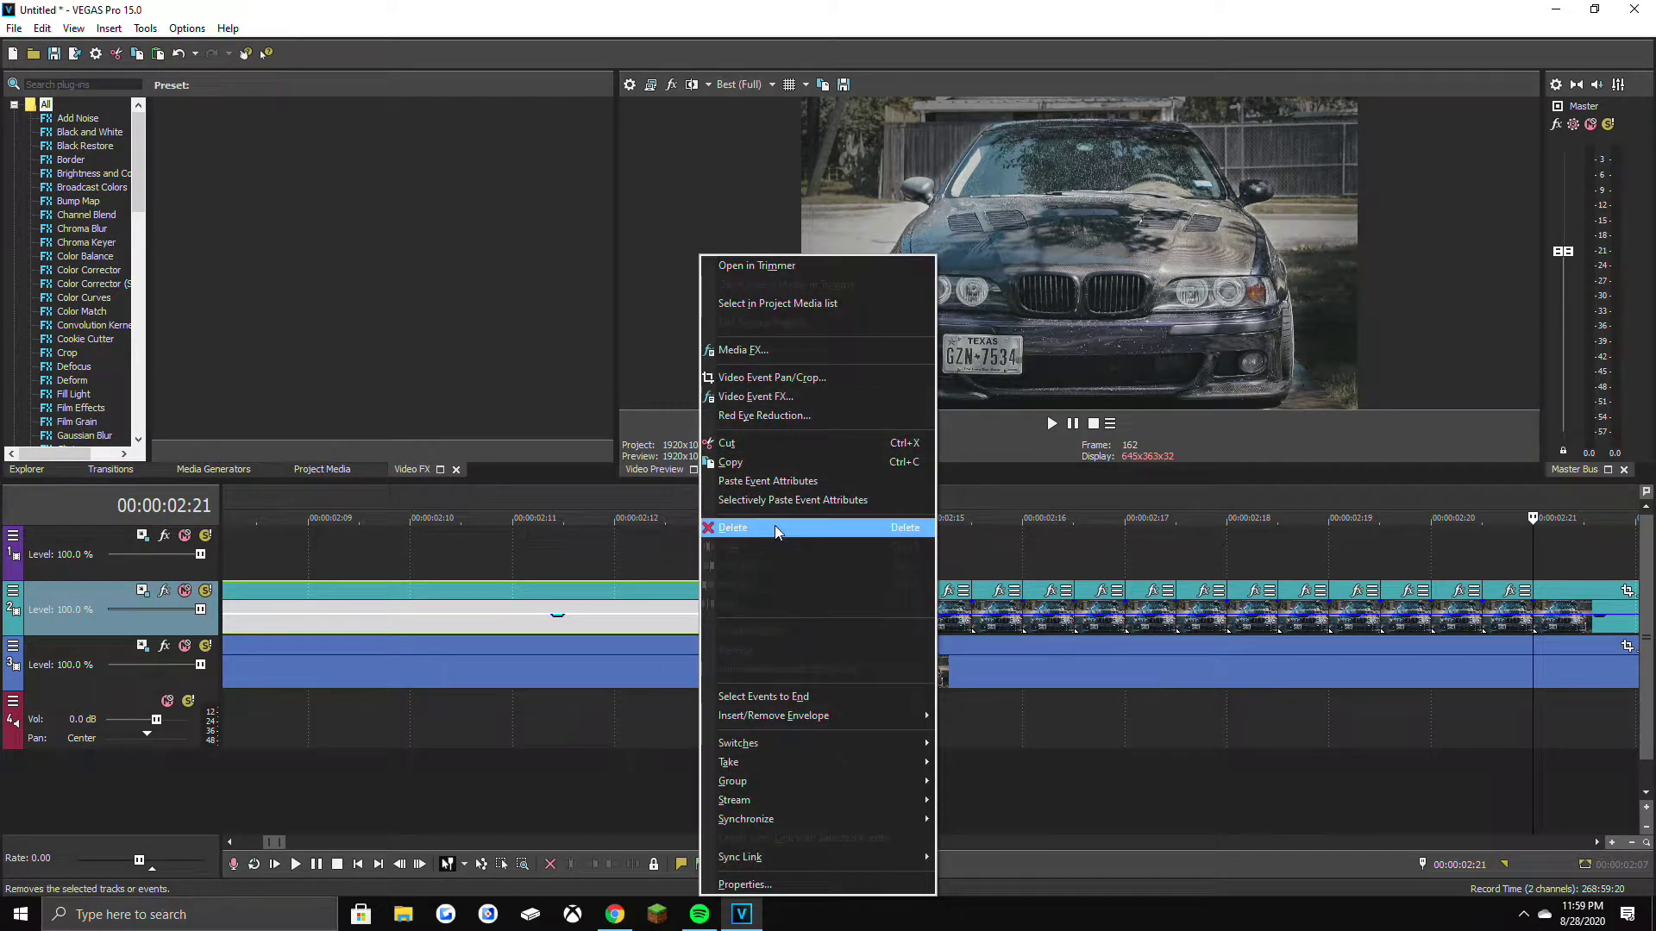
click(776, 527)
right_click(997, 624)
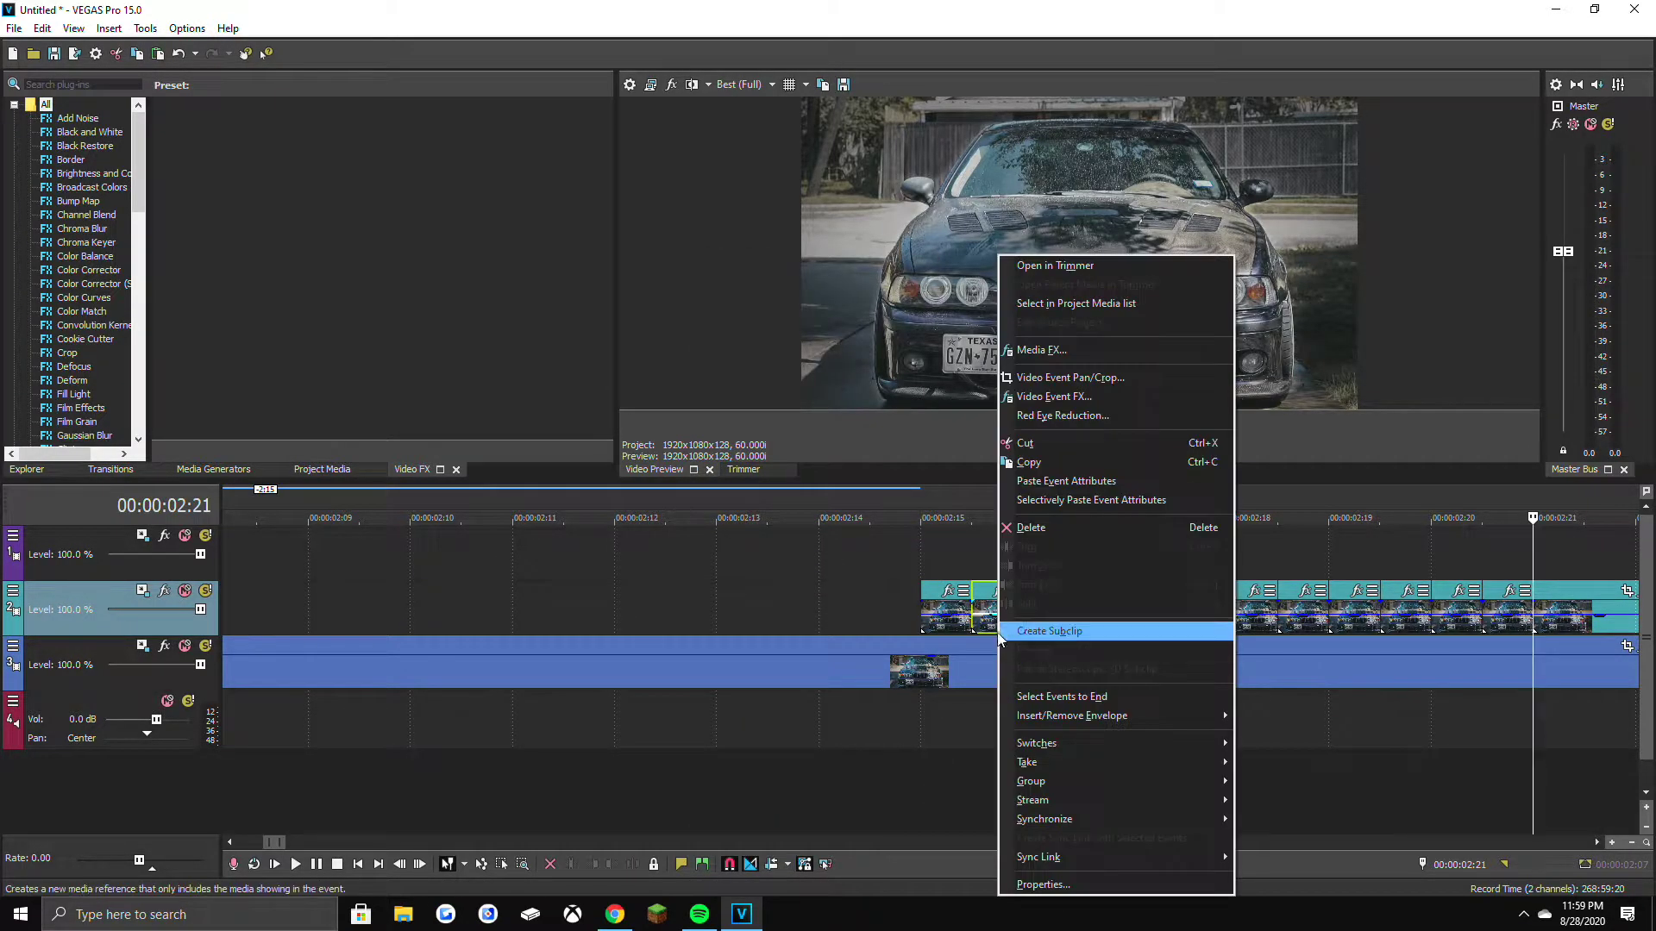
click(1043, 535)
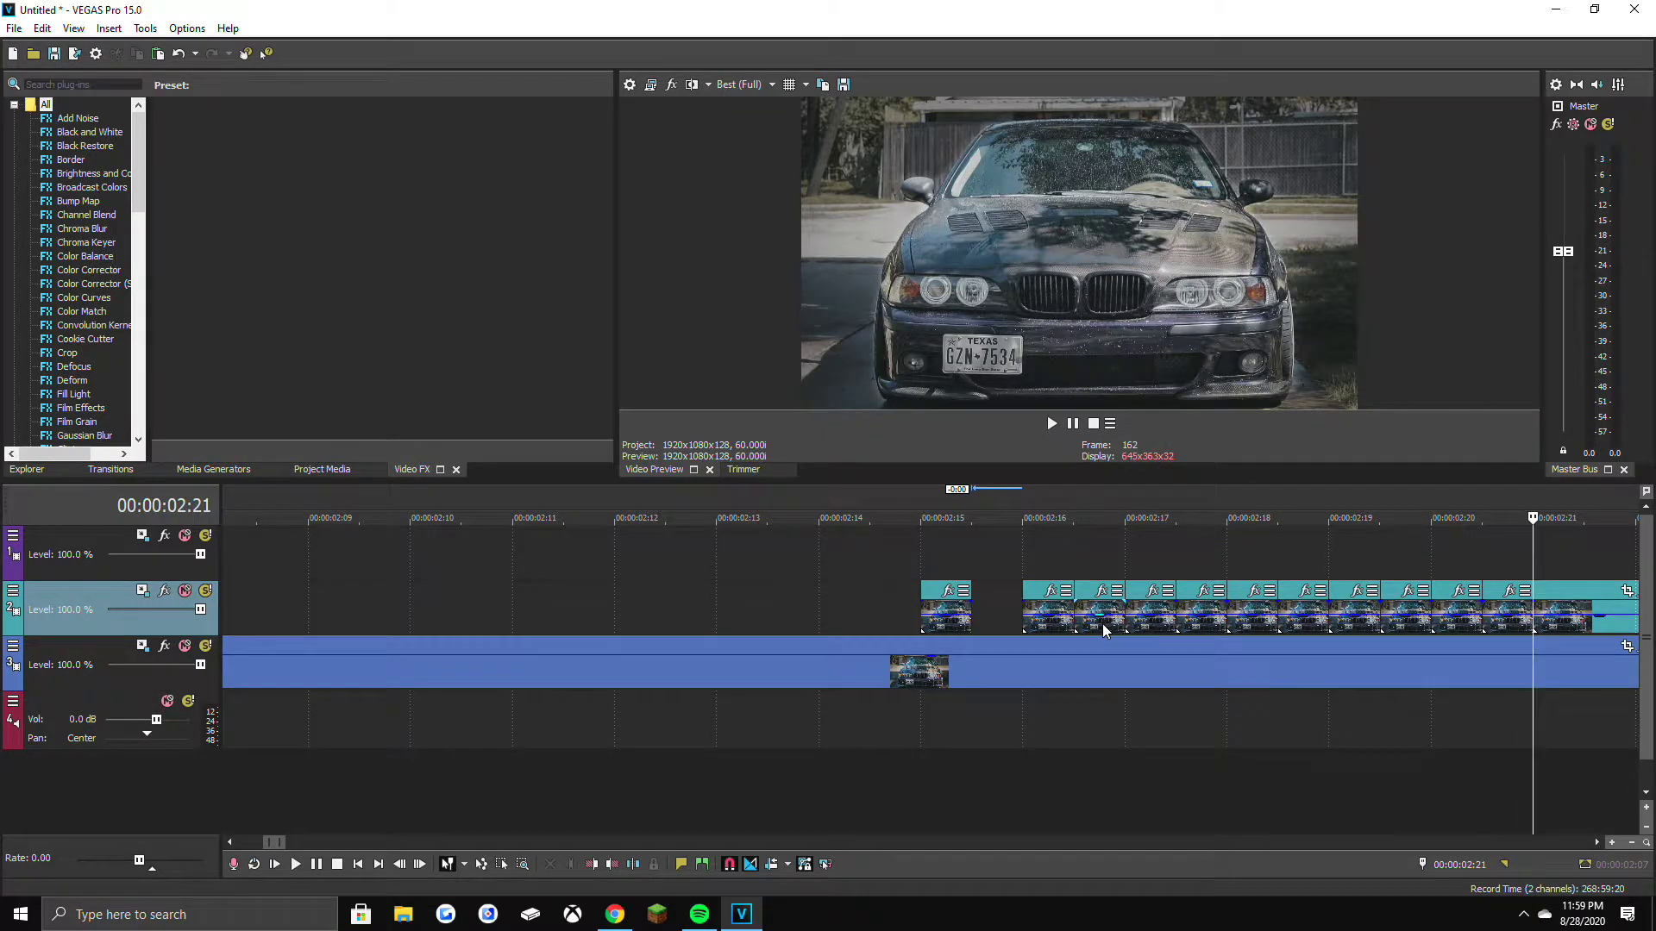
right_click(1102, 623)
click(1153, 535)
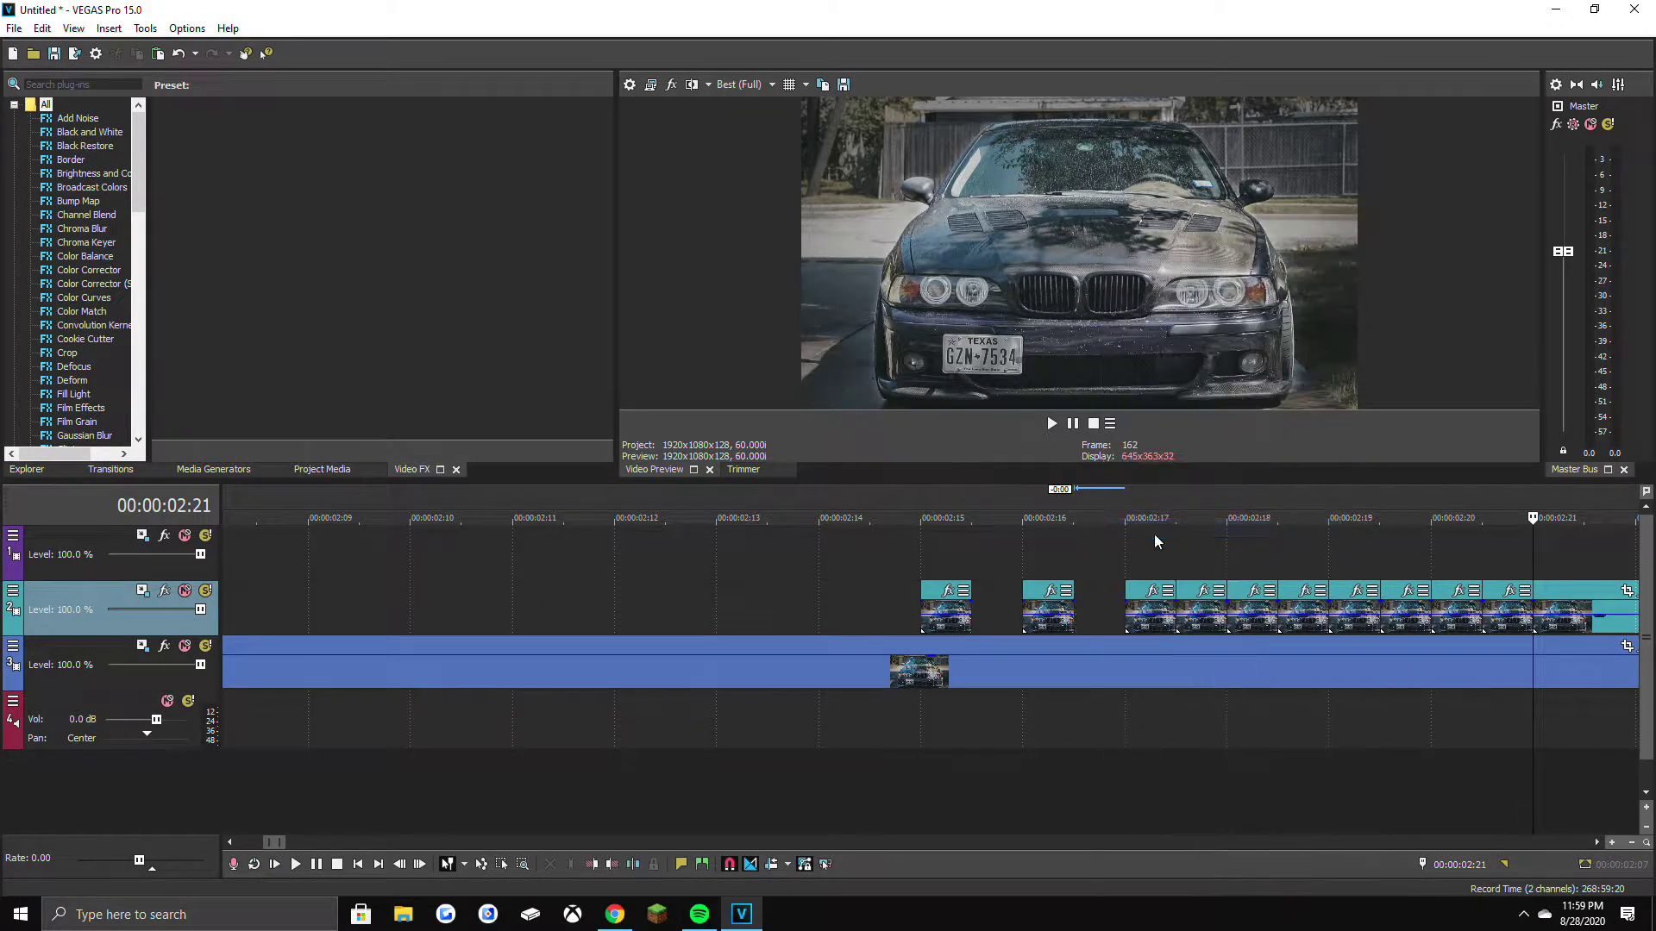
right_click(1196, 608)
click(1252, 536)
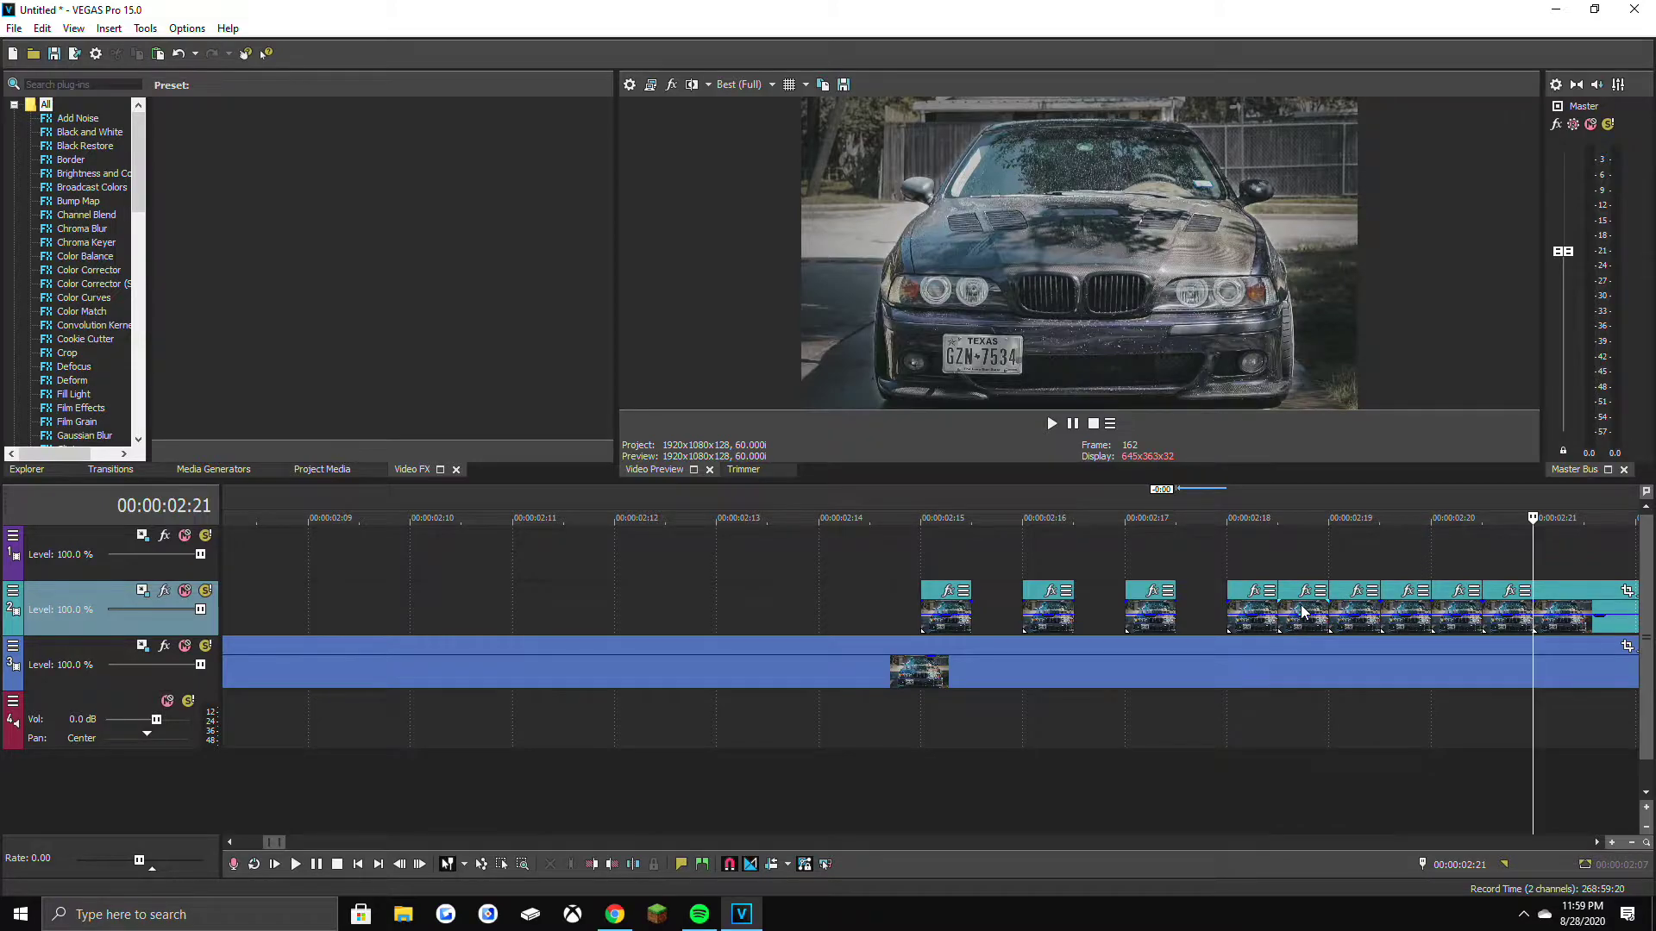
right_click(1302, 610)
click(1326, 533)
right_click(1356, 611)
click(1388, 534)
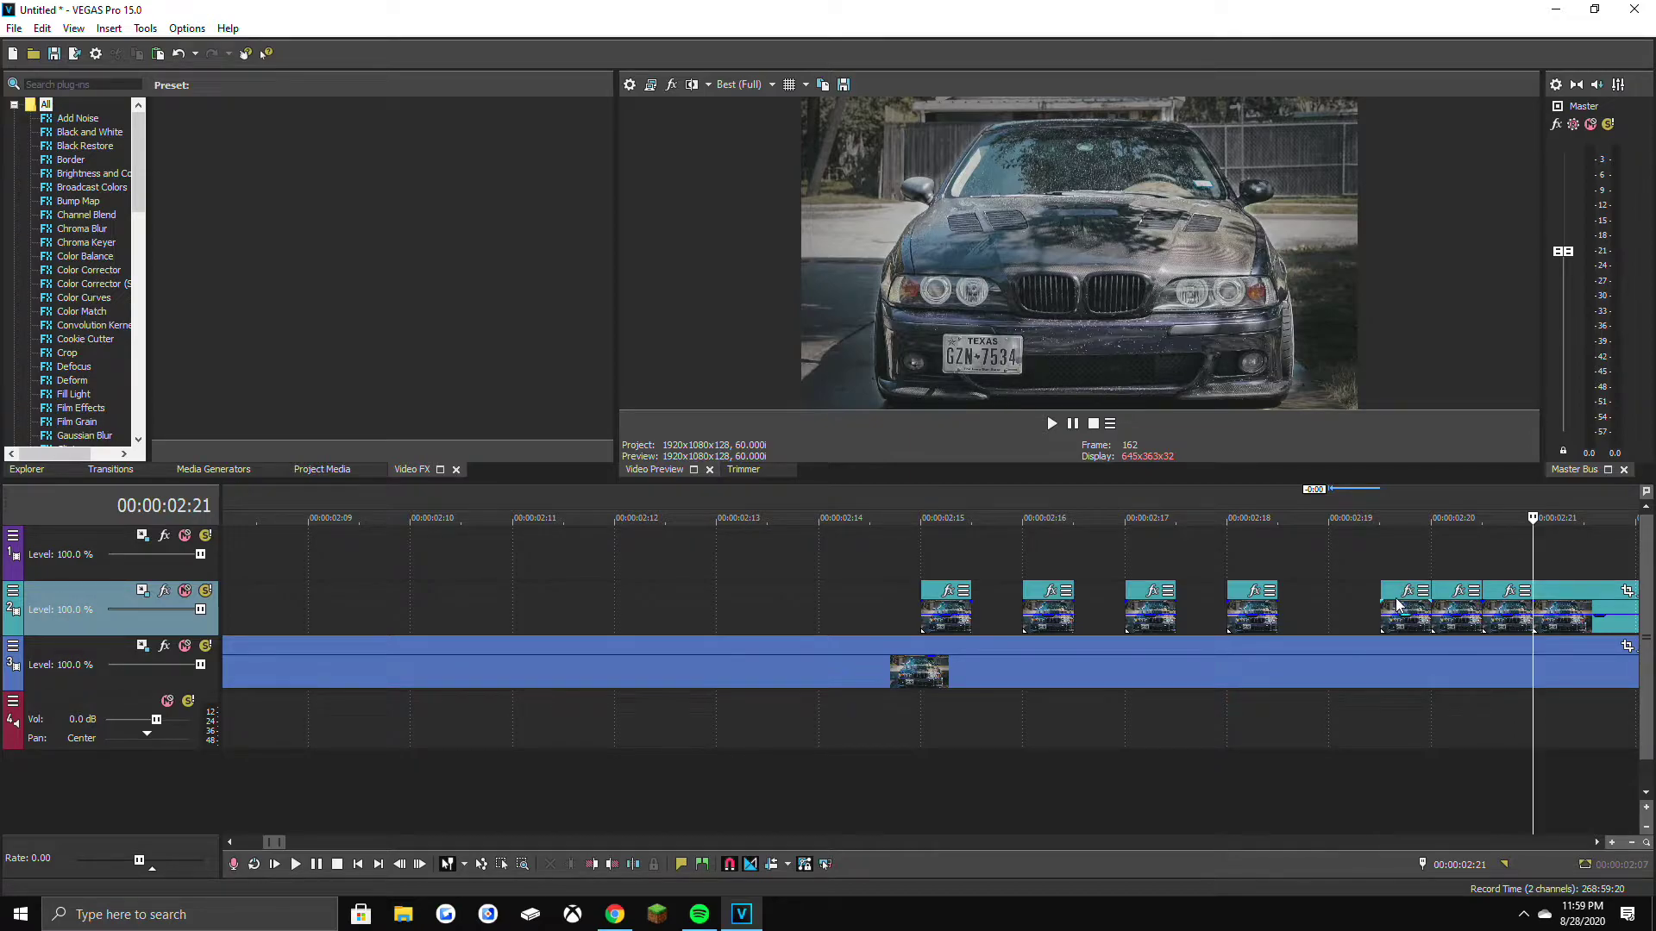
click(42, 28)
click(69, 51)
Delete every other one-frame piece on the second track between 00:00:02:19 and 00:00:02:21.
right_click(1415, 614)
click(1435, 532)
right_click(1526, 603)
click(1487, 530)
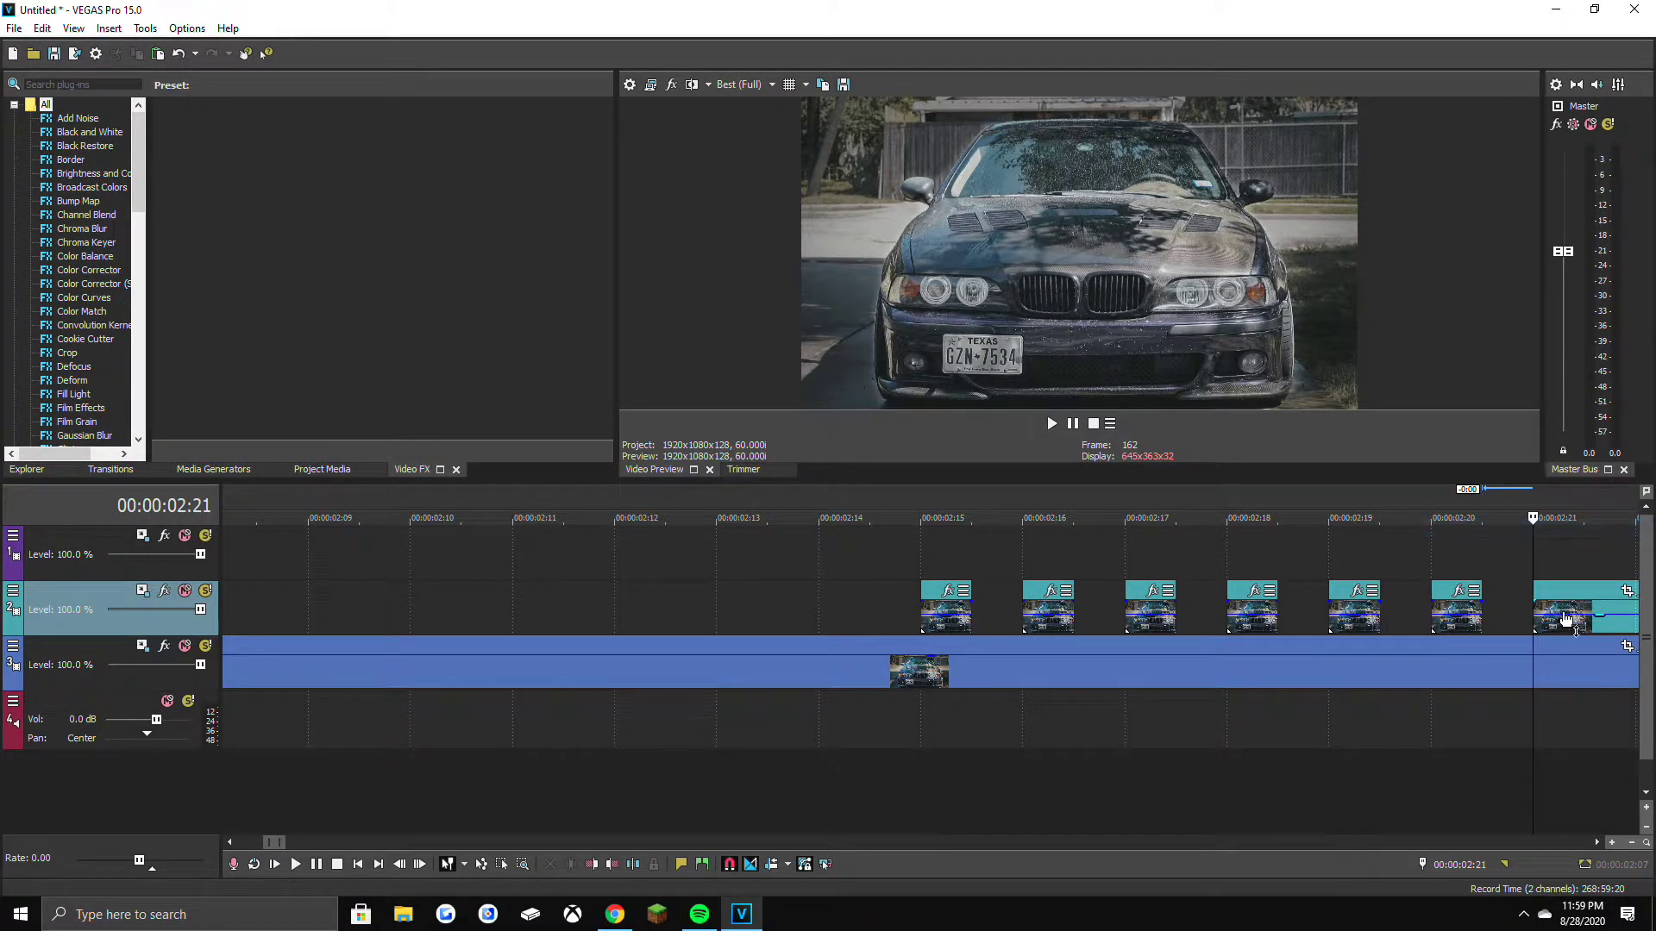
Split the clips one frame after the cut at 00:00:02:21 and delete the remaining long part on the second track.
scroll(1552, 621, down, 3)
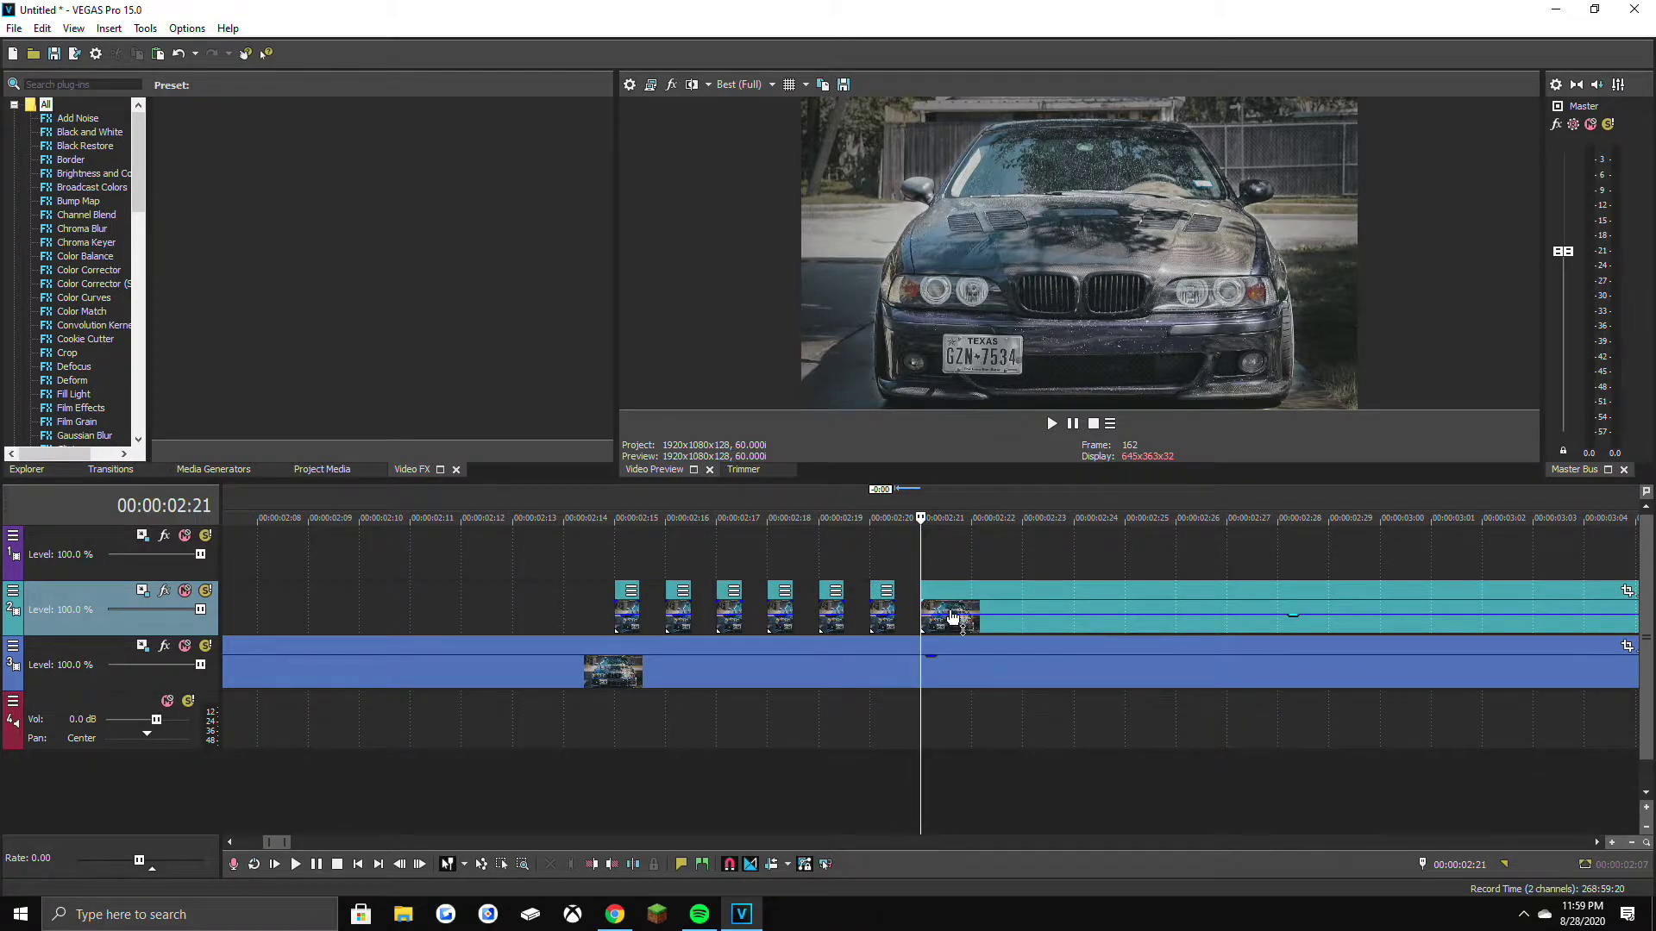
mouse_move(957, 614)
key(Right)
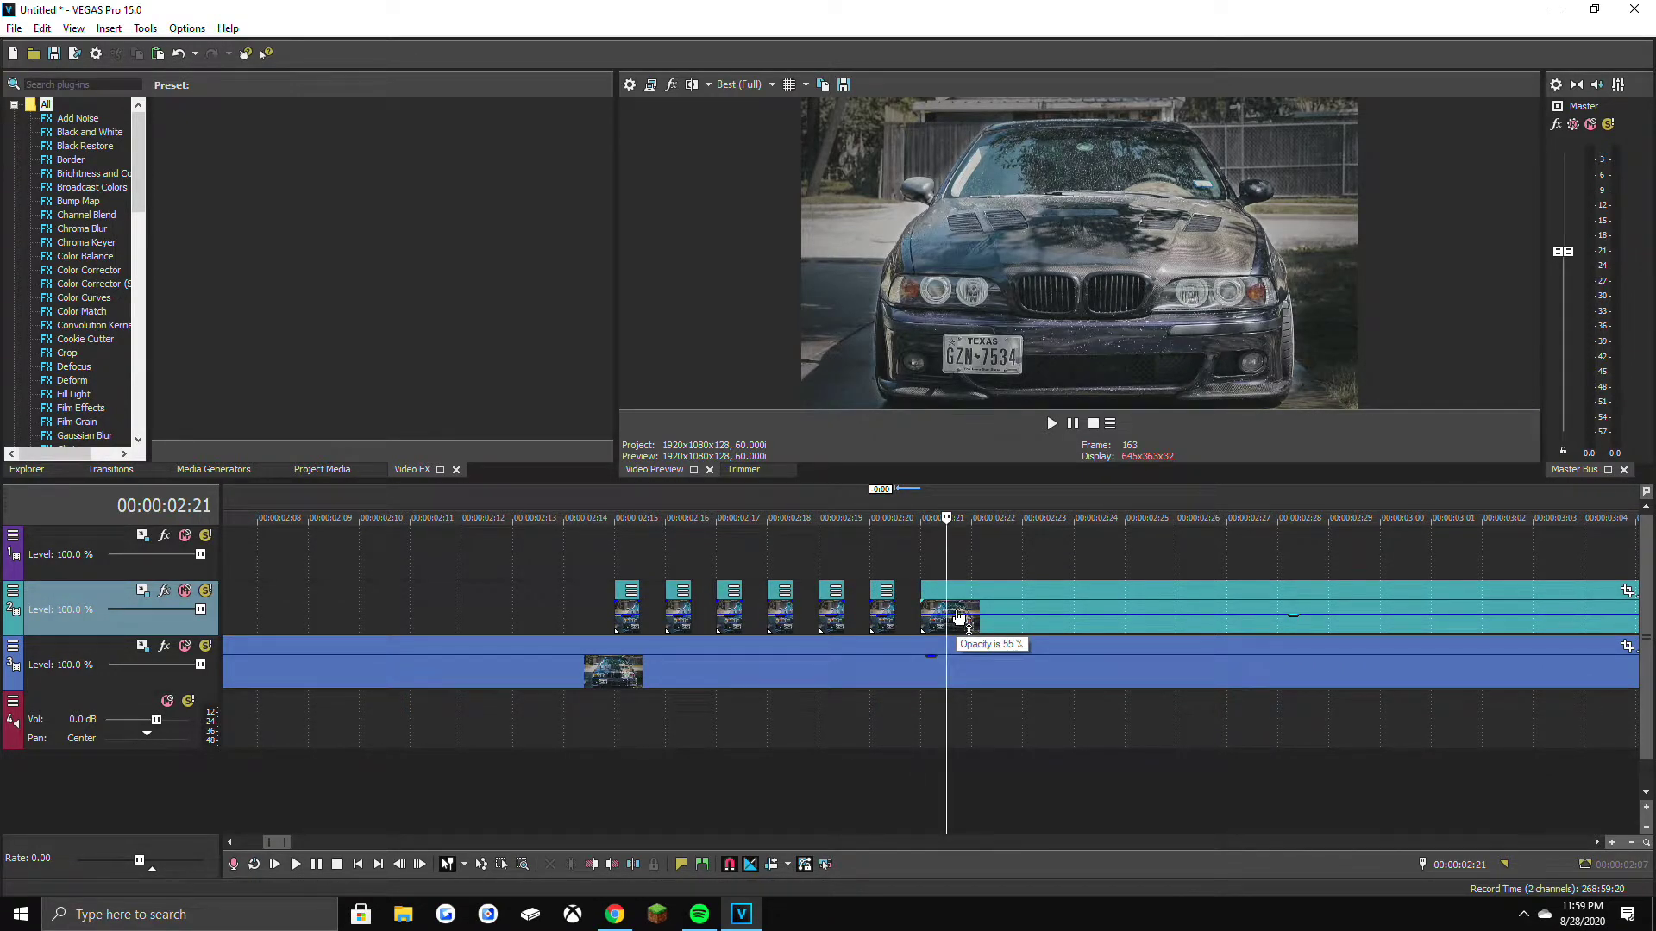
key(s)
click(1025, 624)
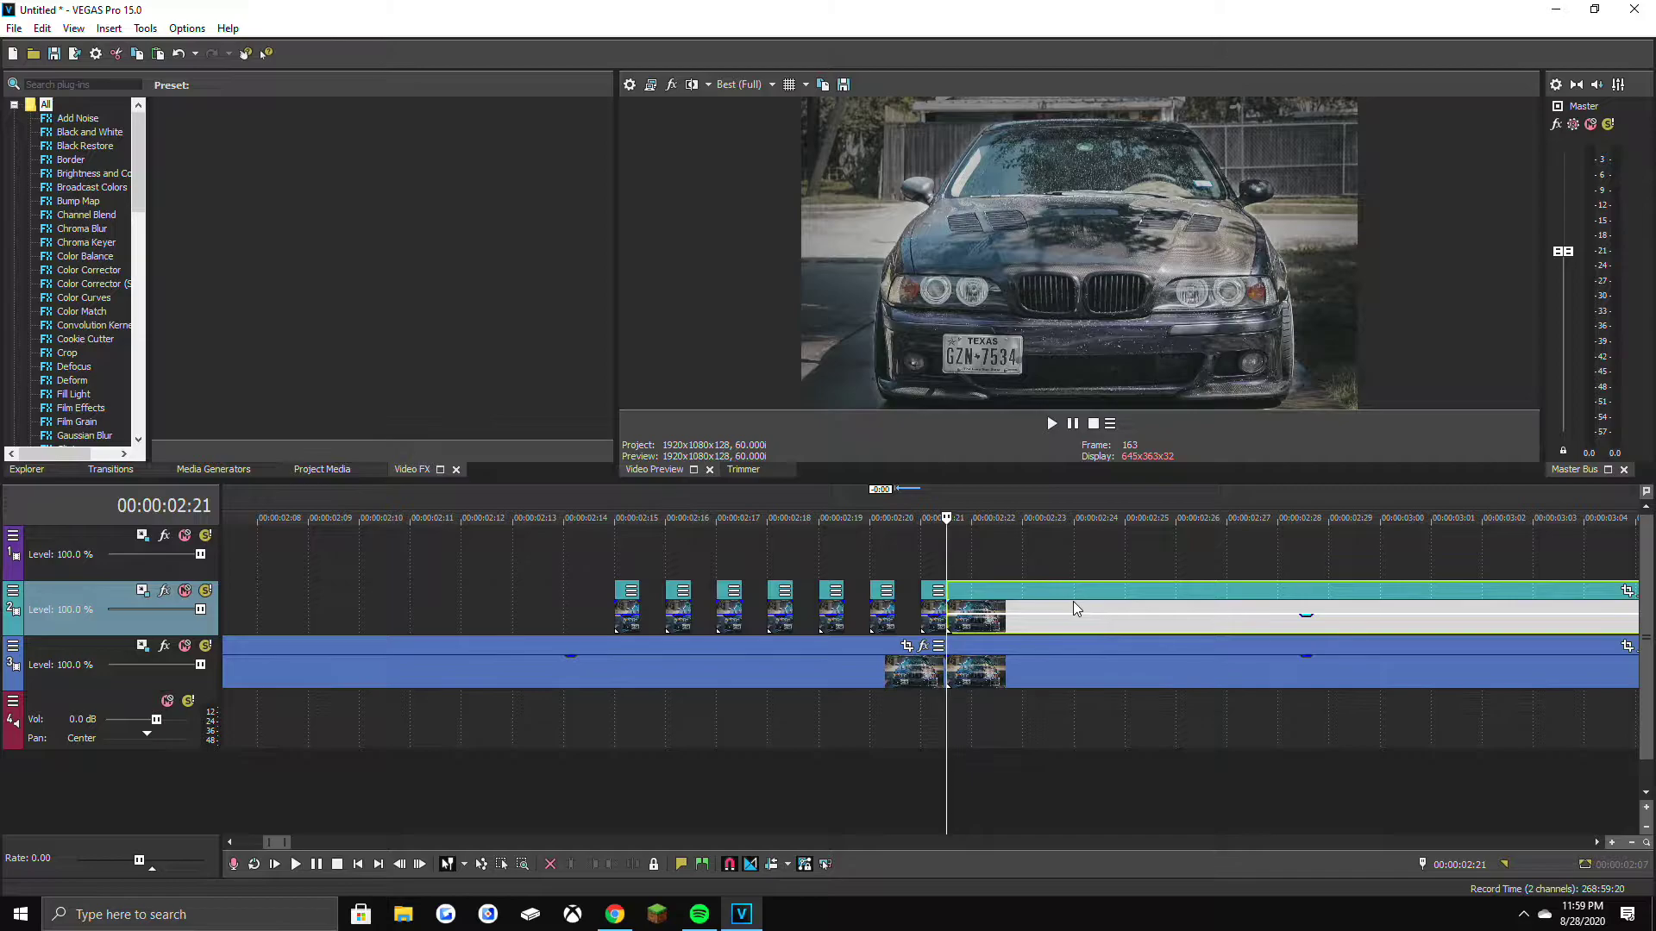
right_click(1072, 602)
click(1157, 529)
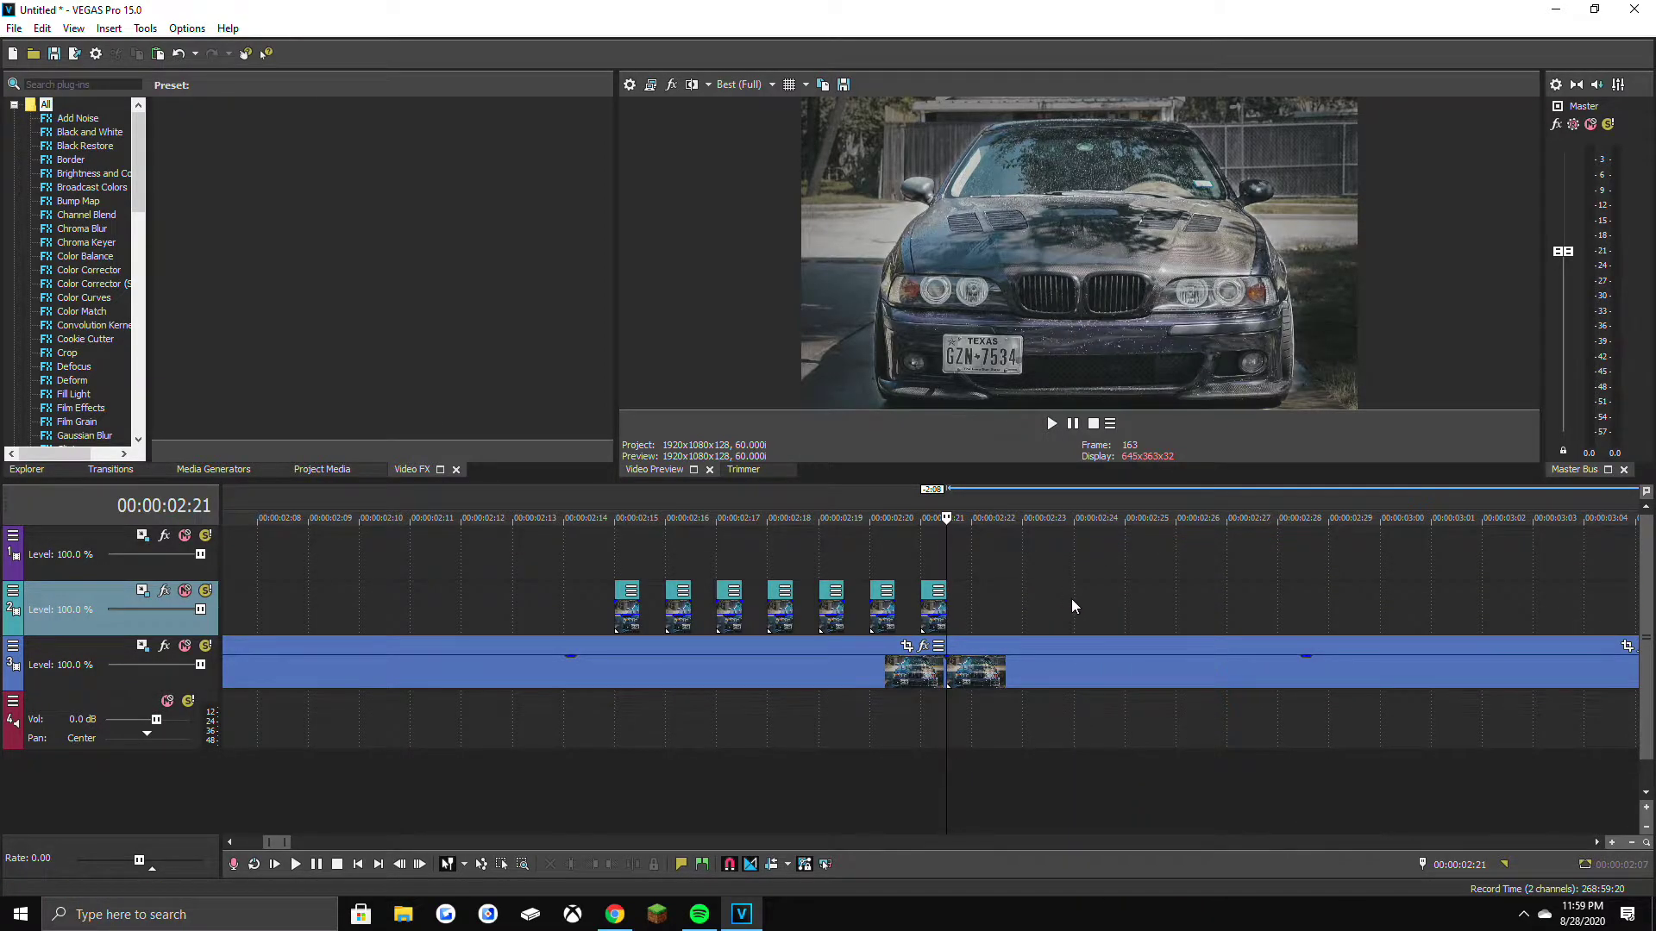
Offset the pan/crop frame of the second-track piece at 00:00:02:15 to about X center 1,085 and Y center 589.
click(624, 612)
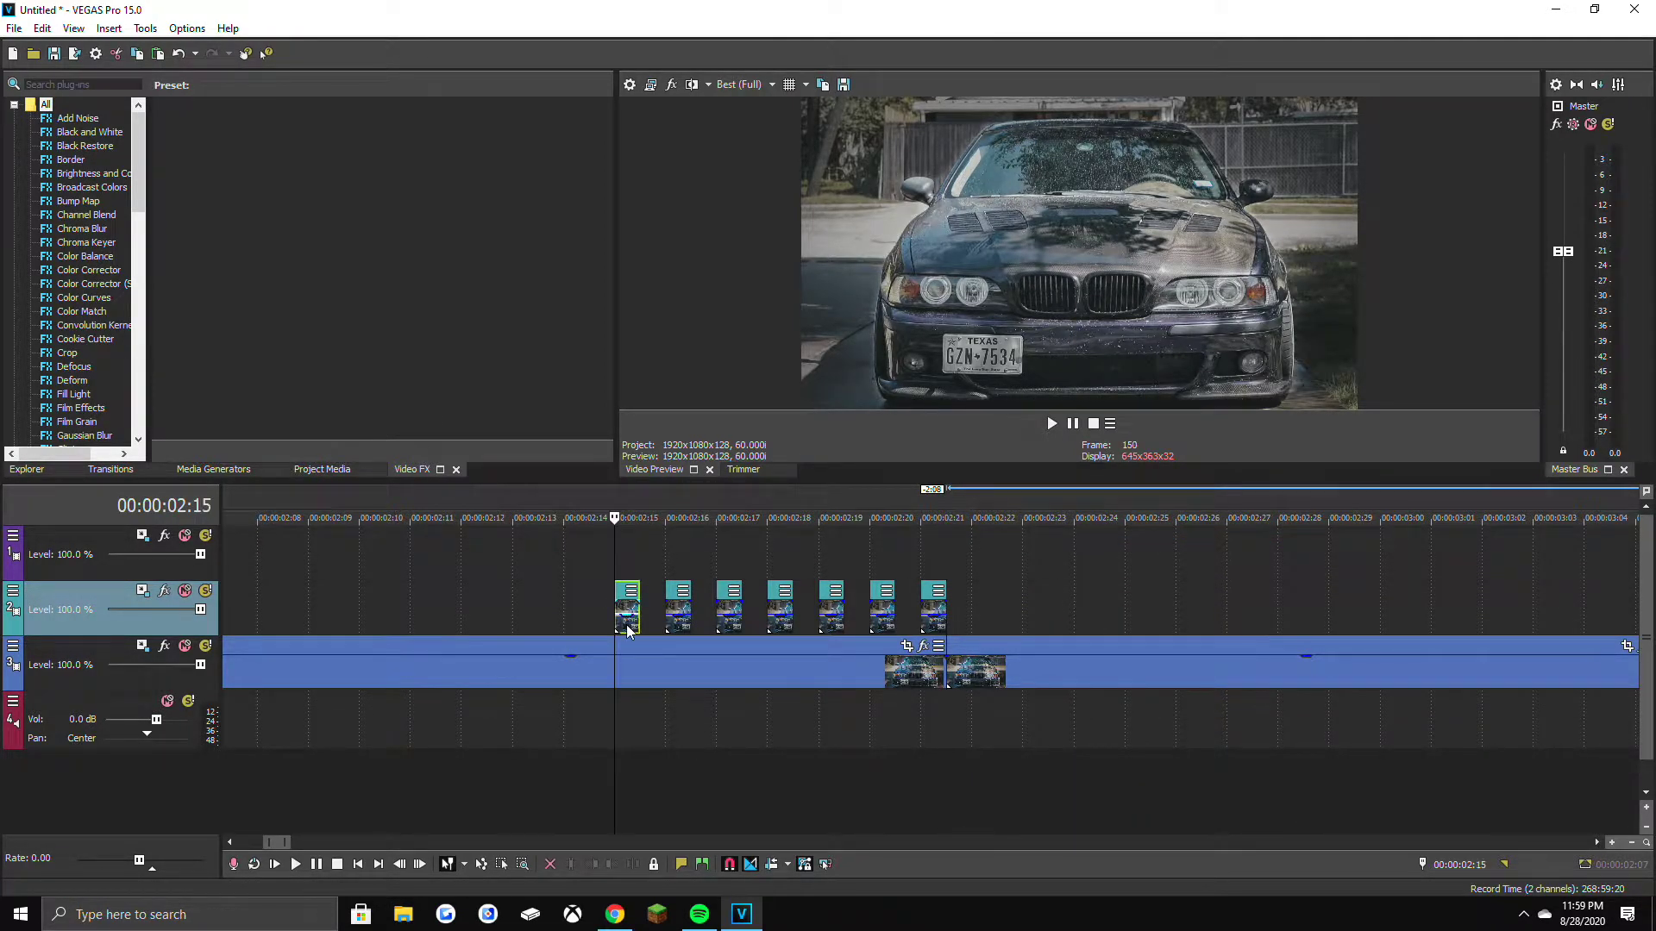
scroll(627, 608, up, 2)
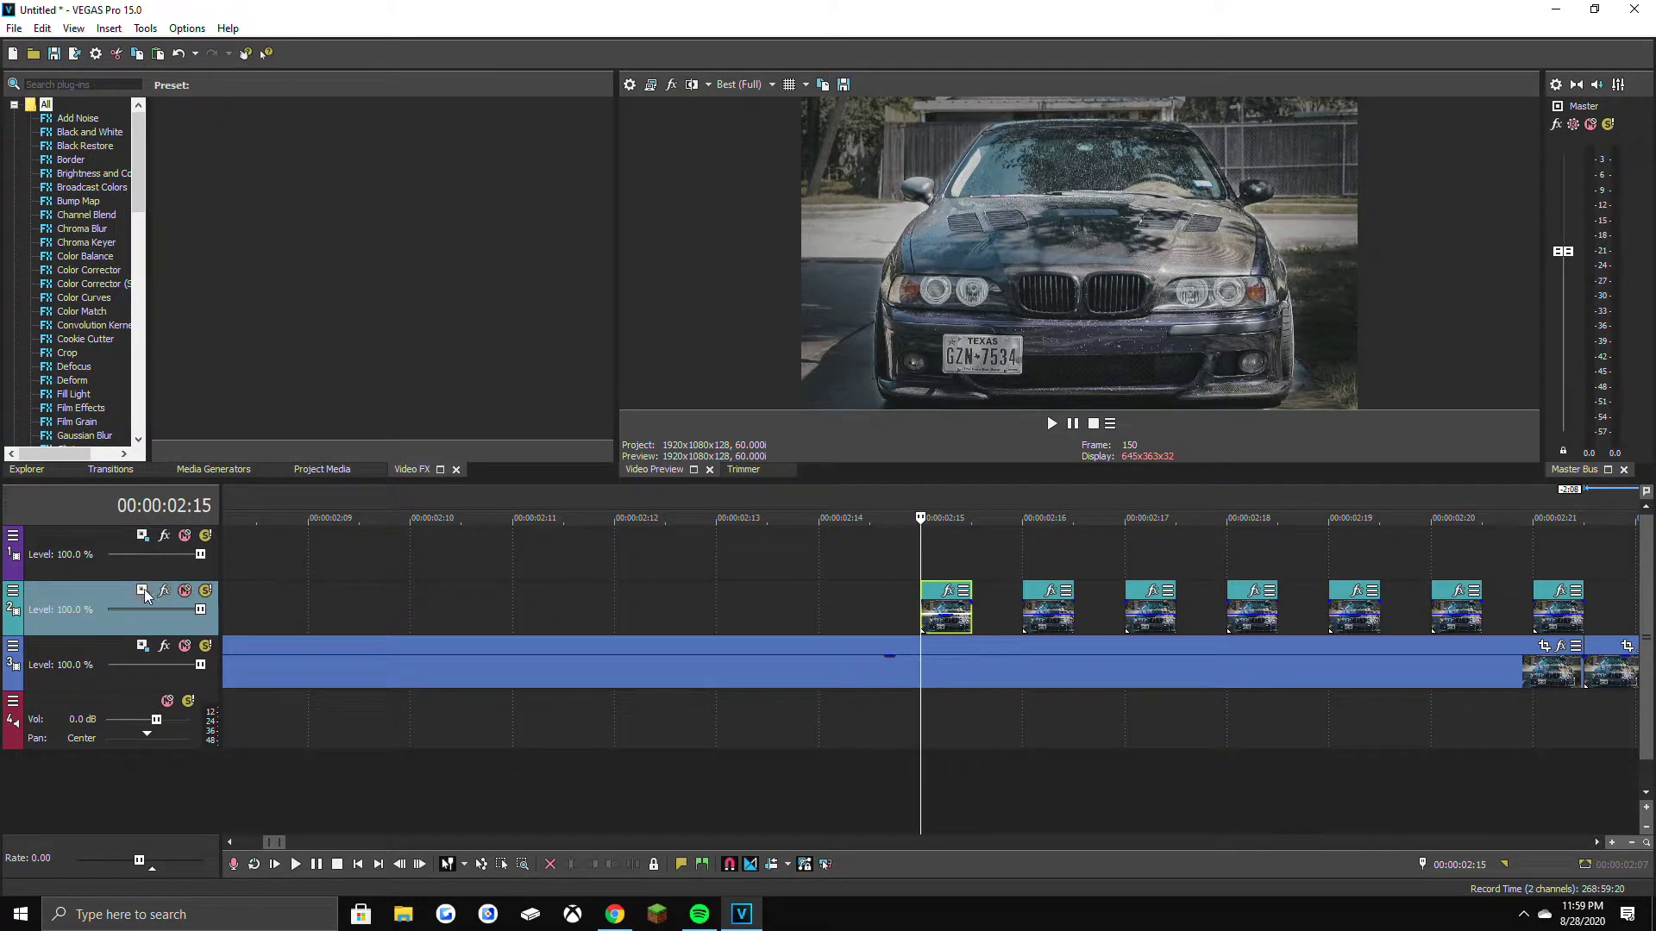
scroll(612, 640, up, 2)
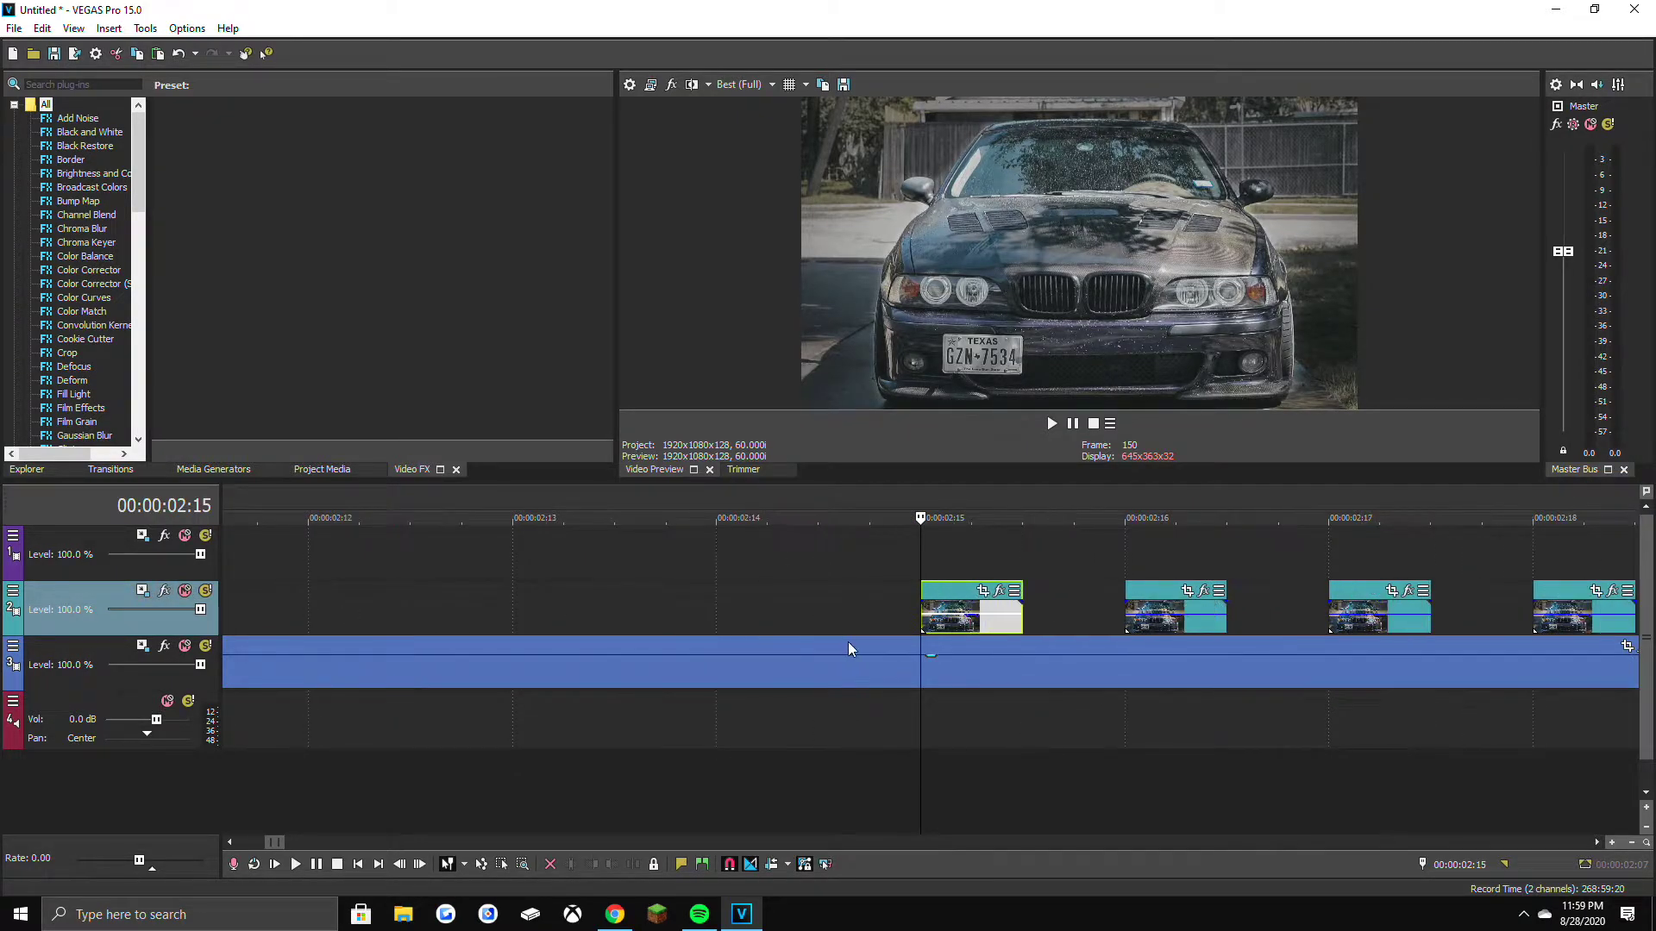
click(999, 590)
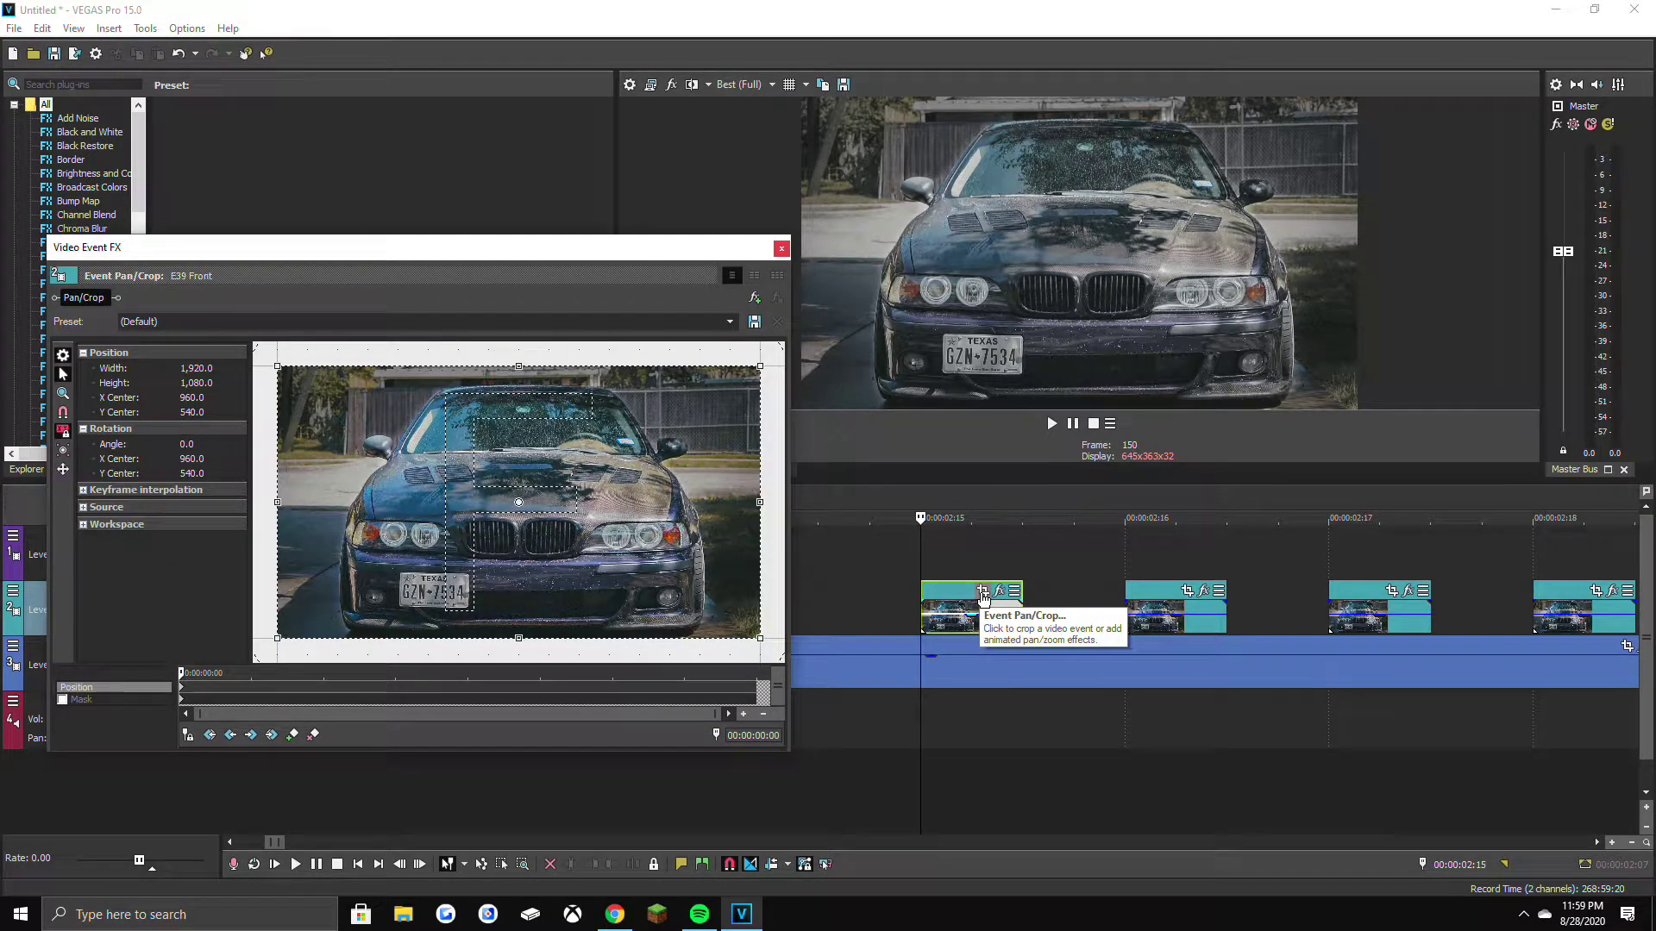
scroll(463, 504, down, 2)
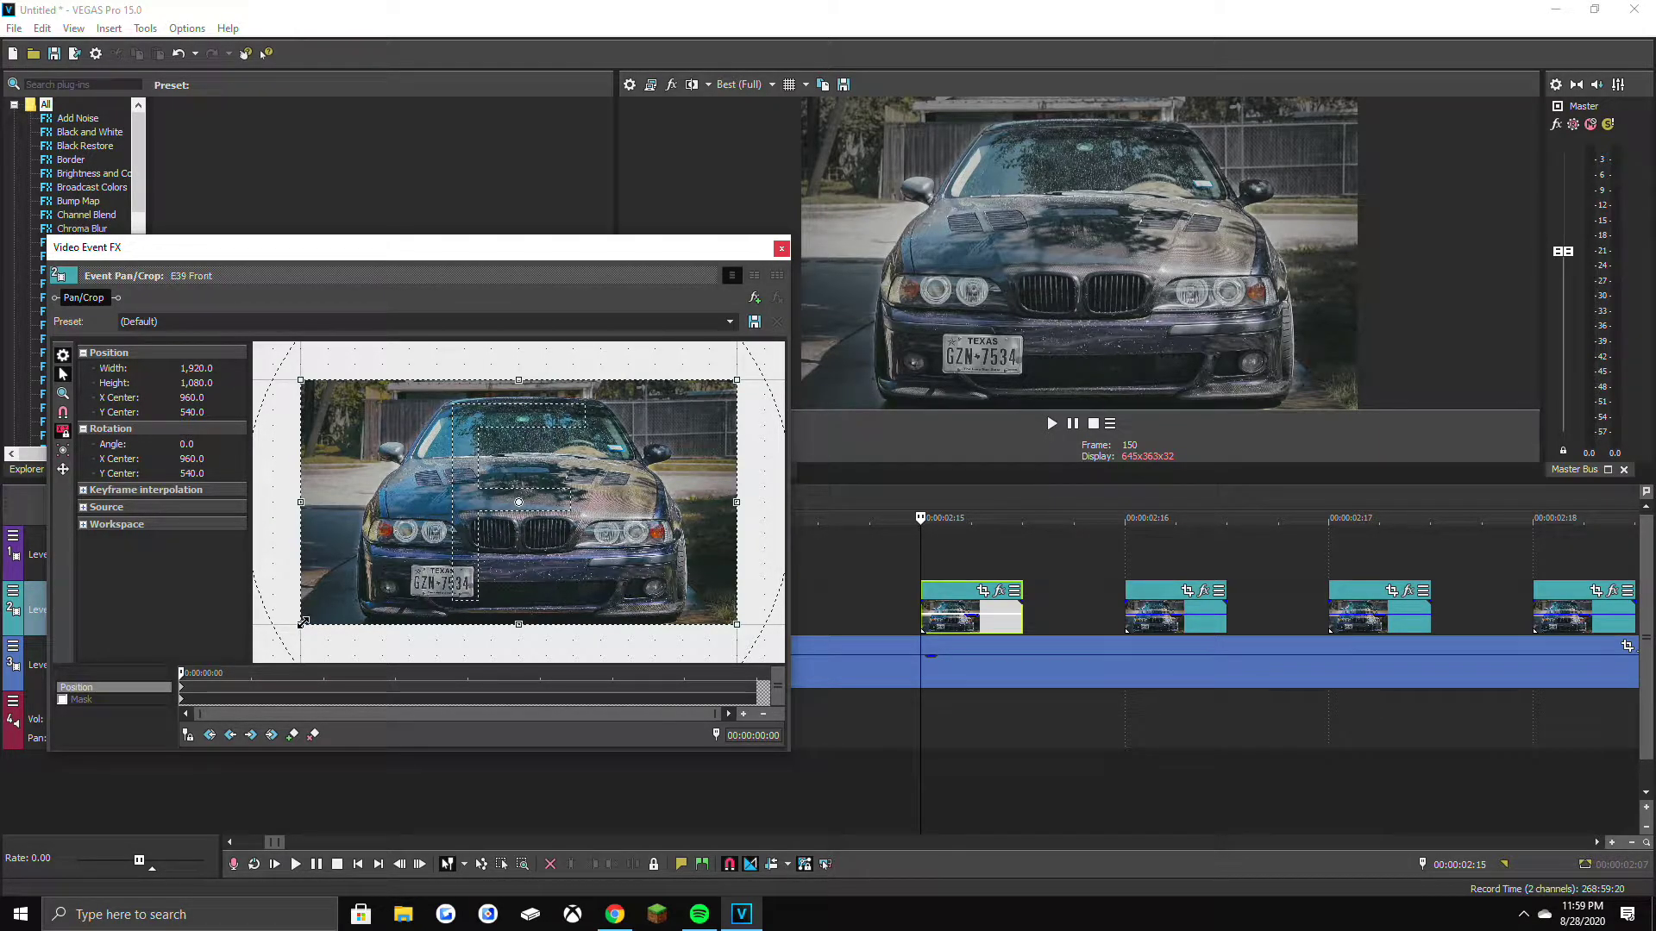
mouse_move(375, 580)
mouse_down()
mouse_move(361, 564)
mouse_move(393, 593)
mouse_move(428, 575)
mouse_move(405, 582)
mouse_up()
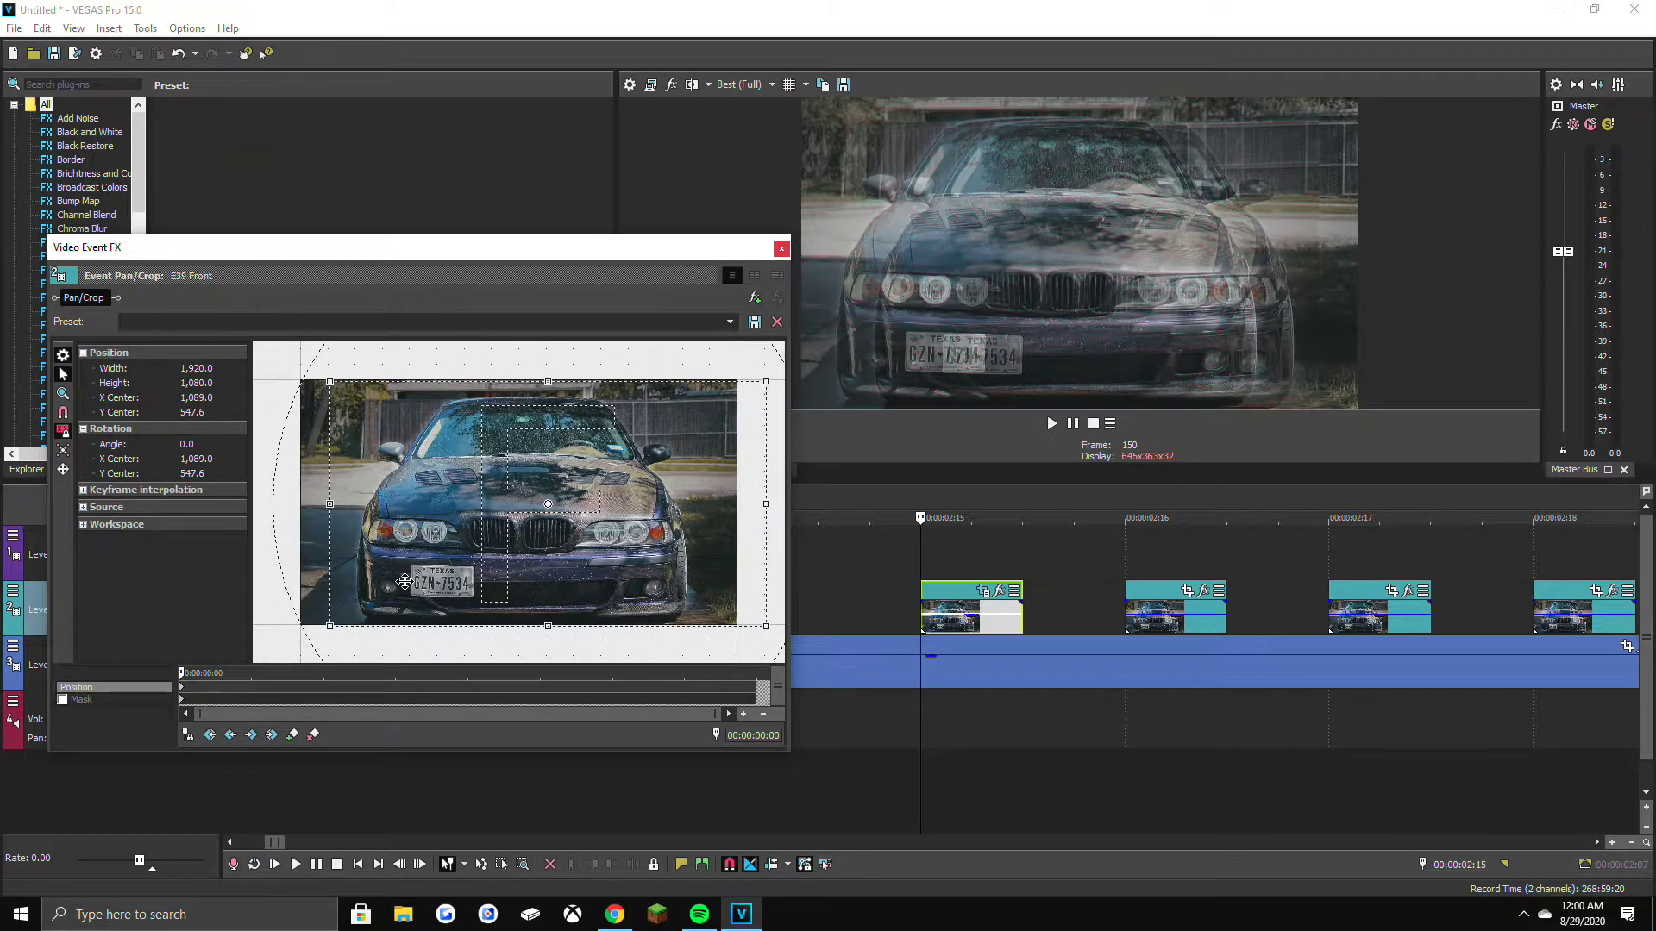
drag(405, 582, 403, 591)
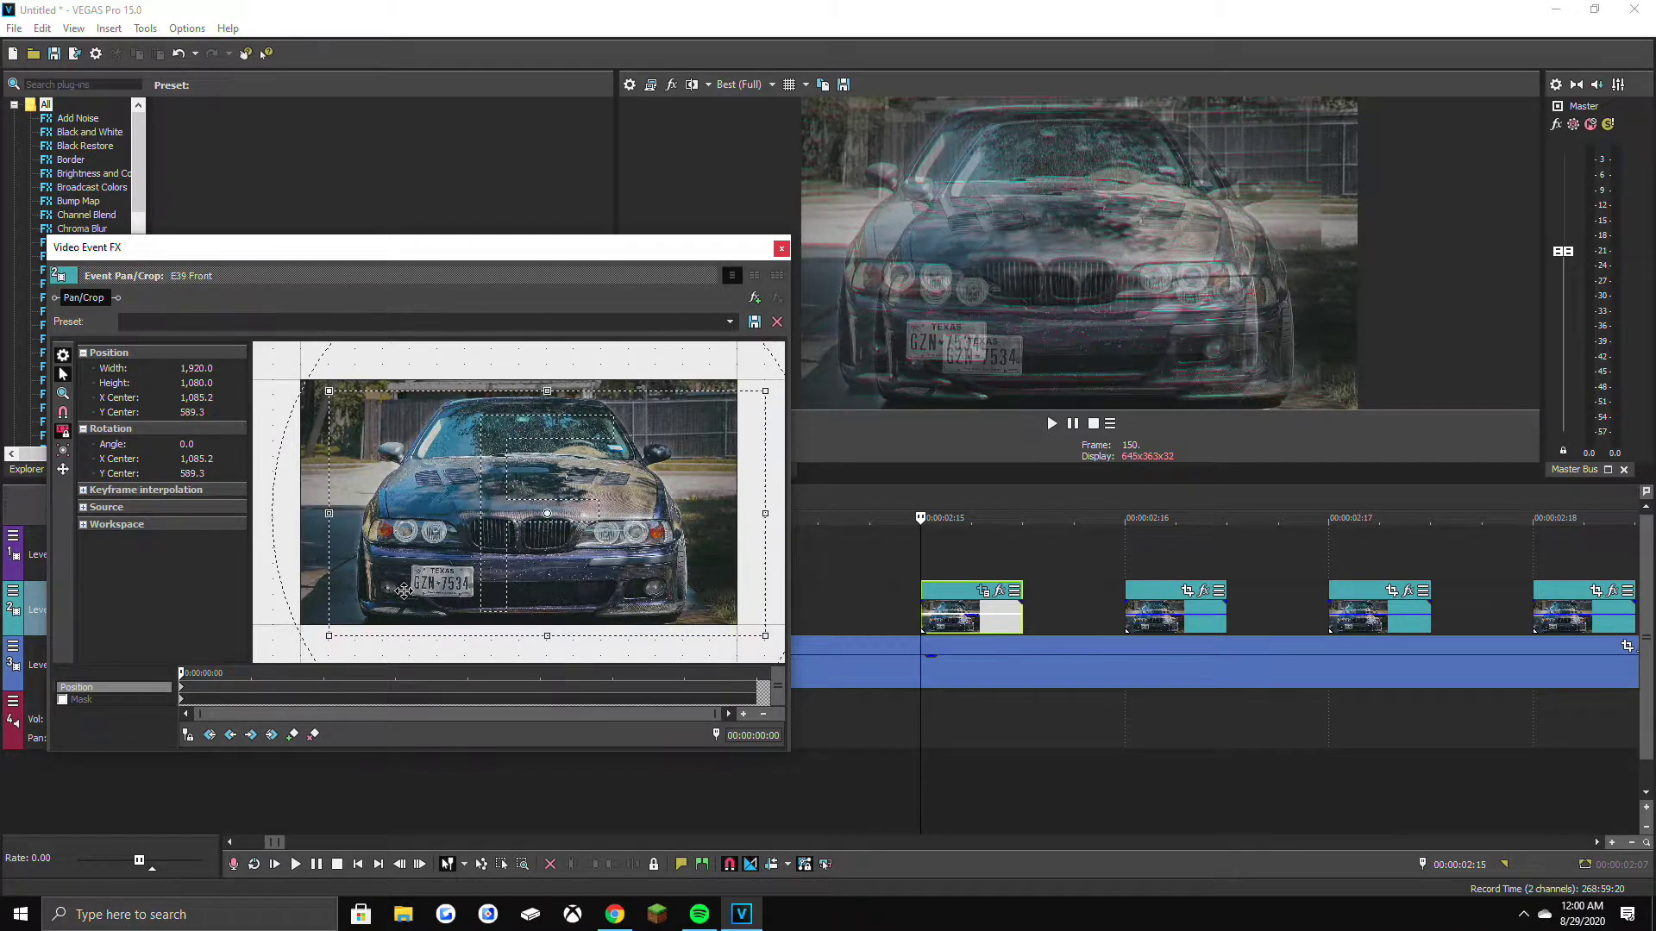
click(780, 250)
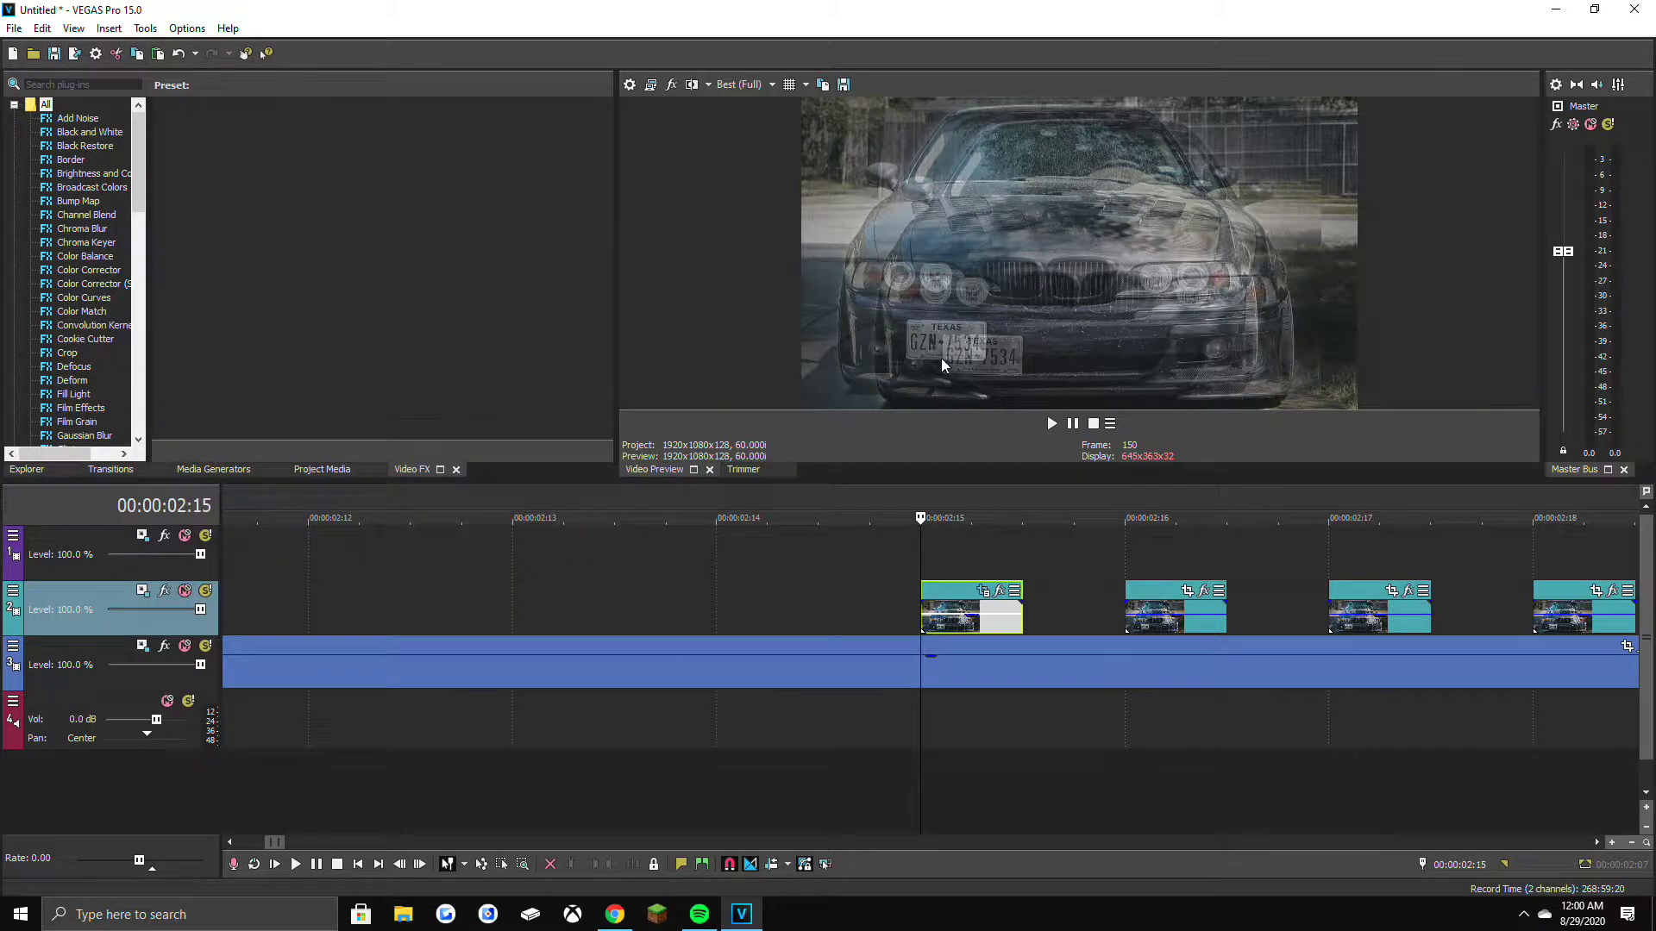
click(1130, 614)
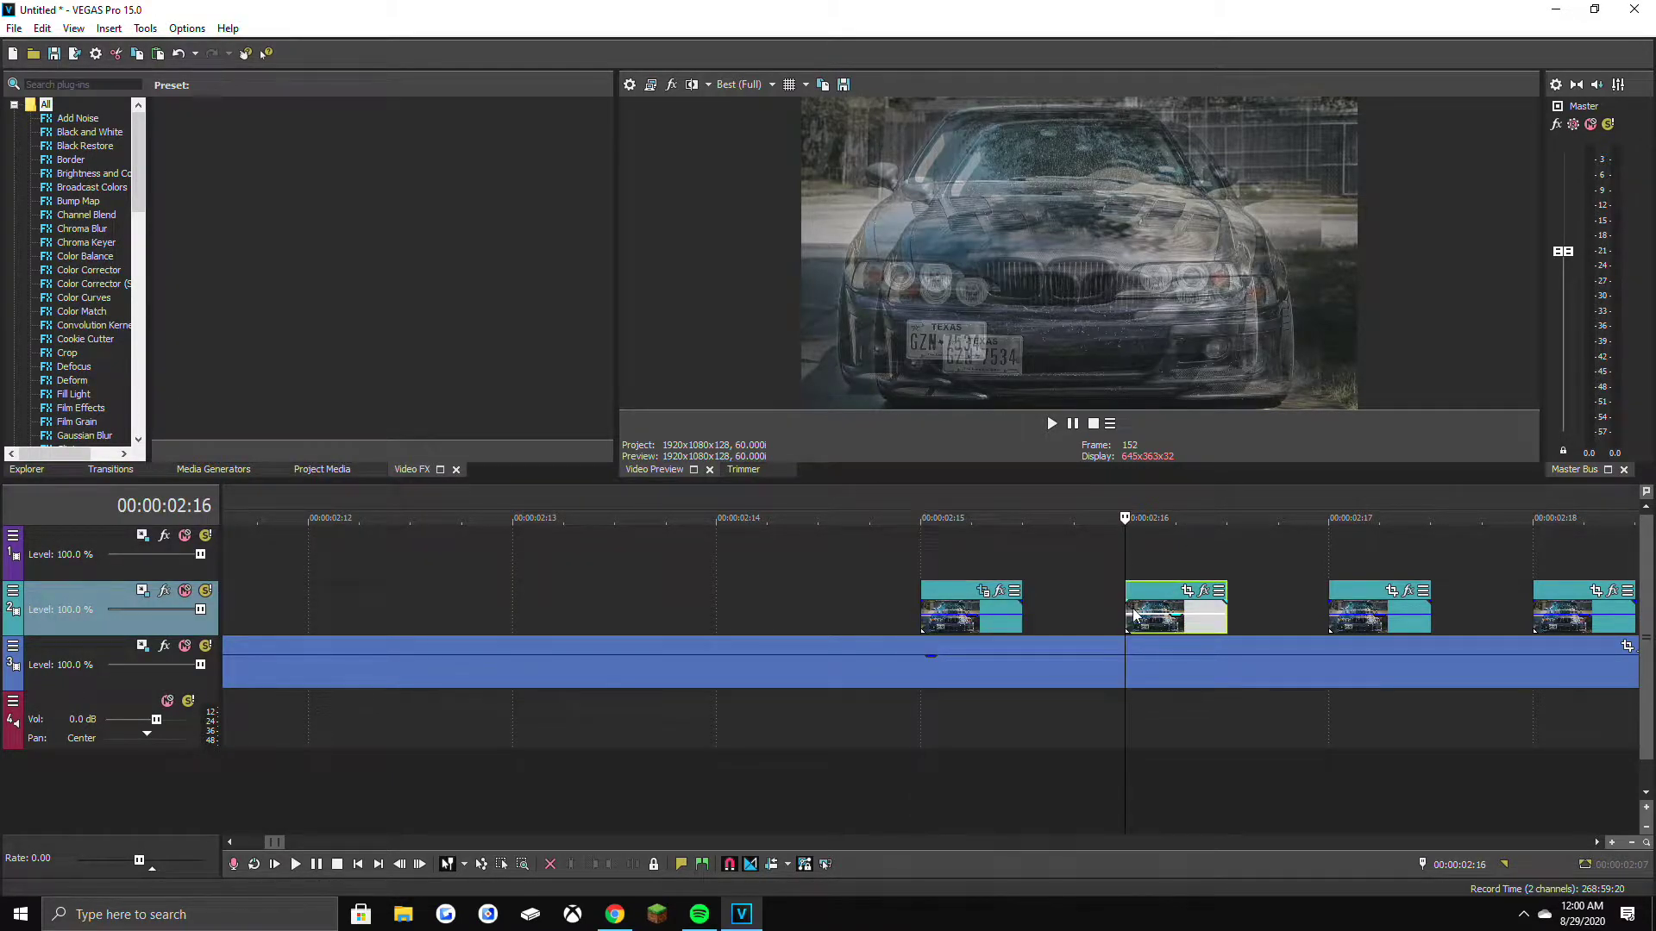
click(1001, 616)
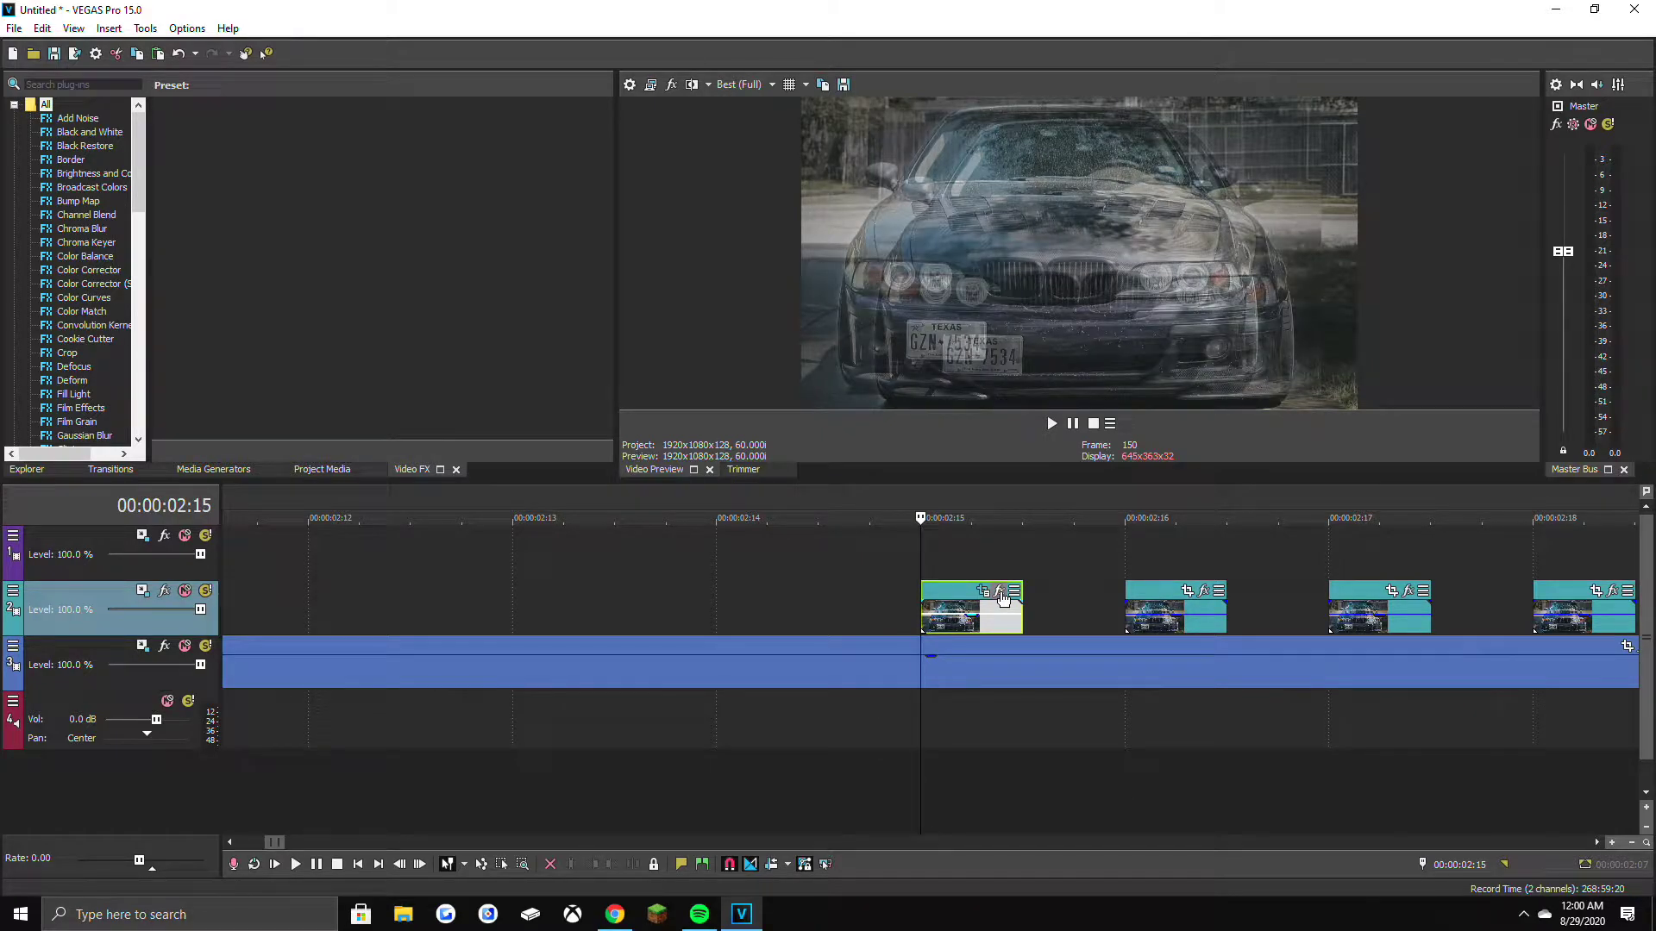
click(999, 591)
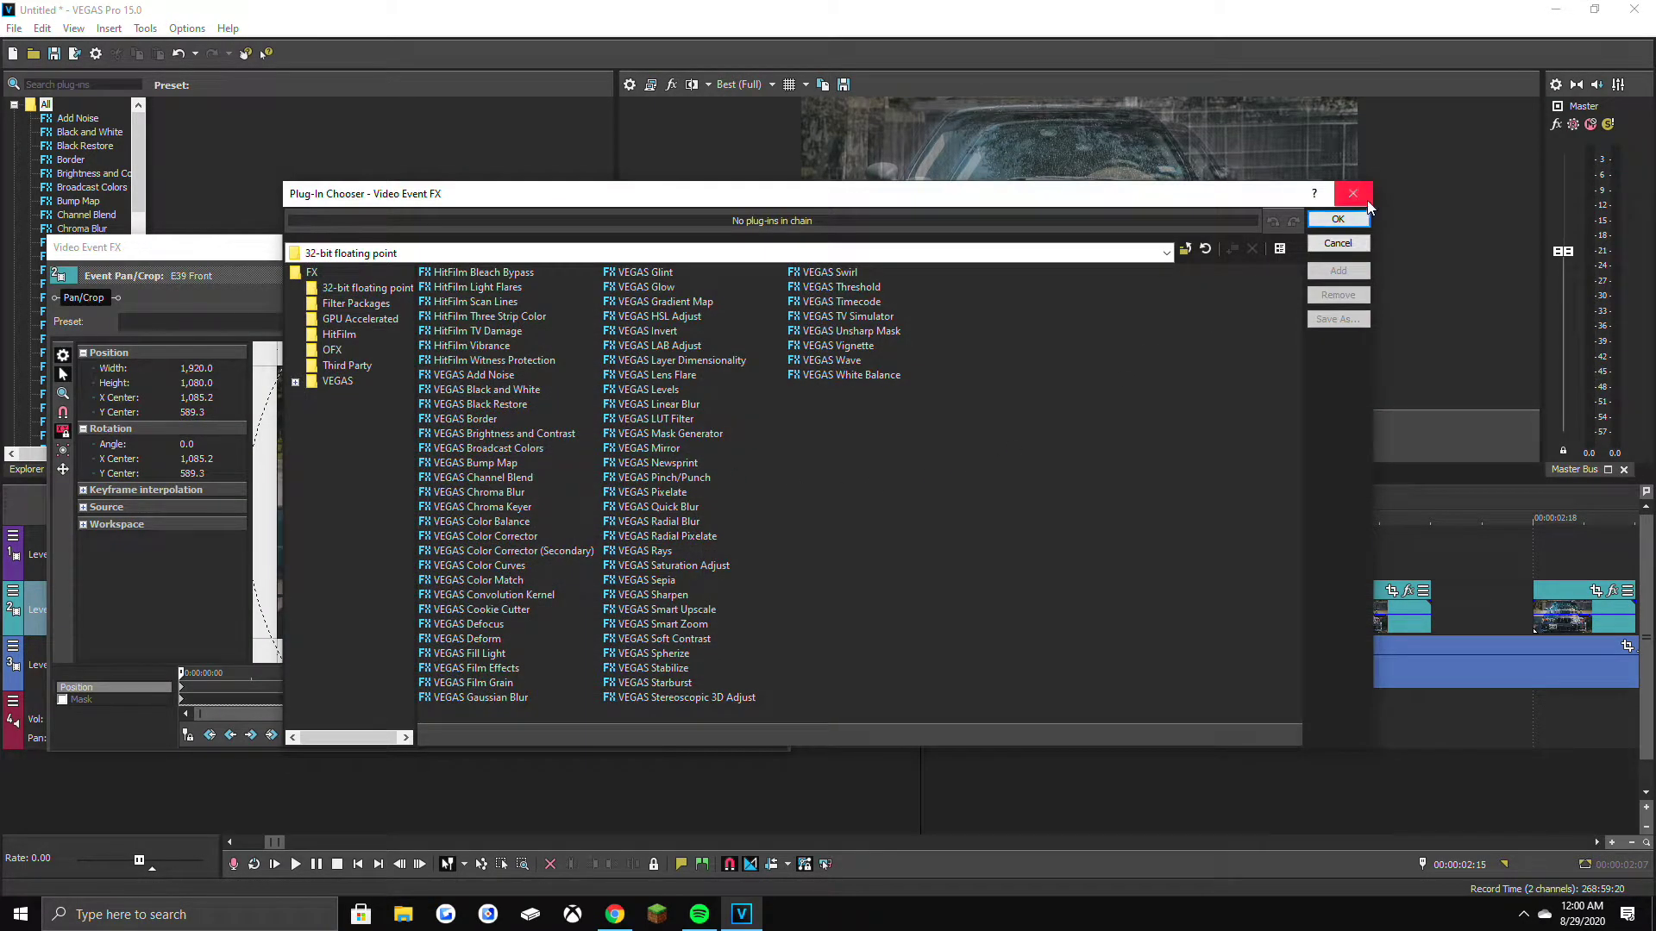
click(1348, 194)
click(782, 248)
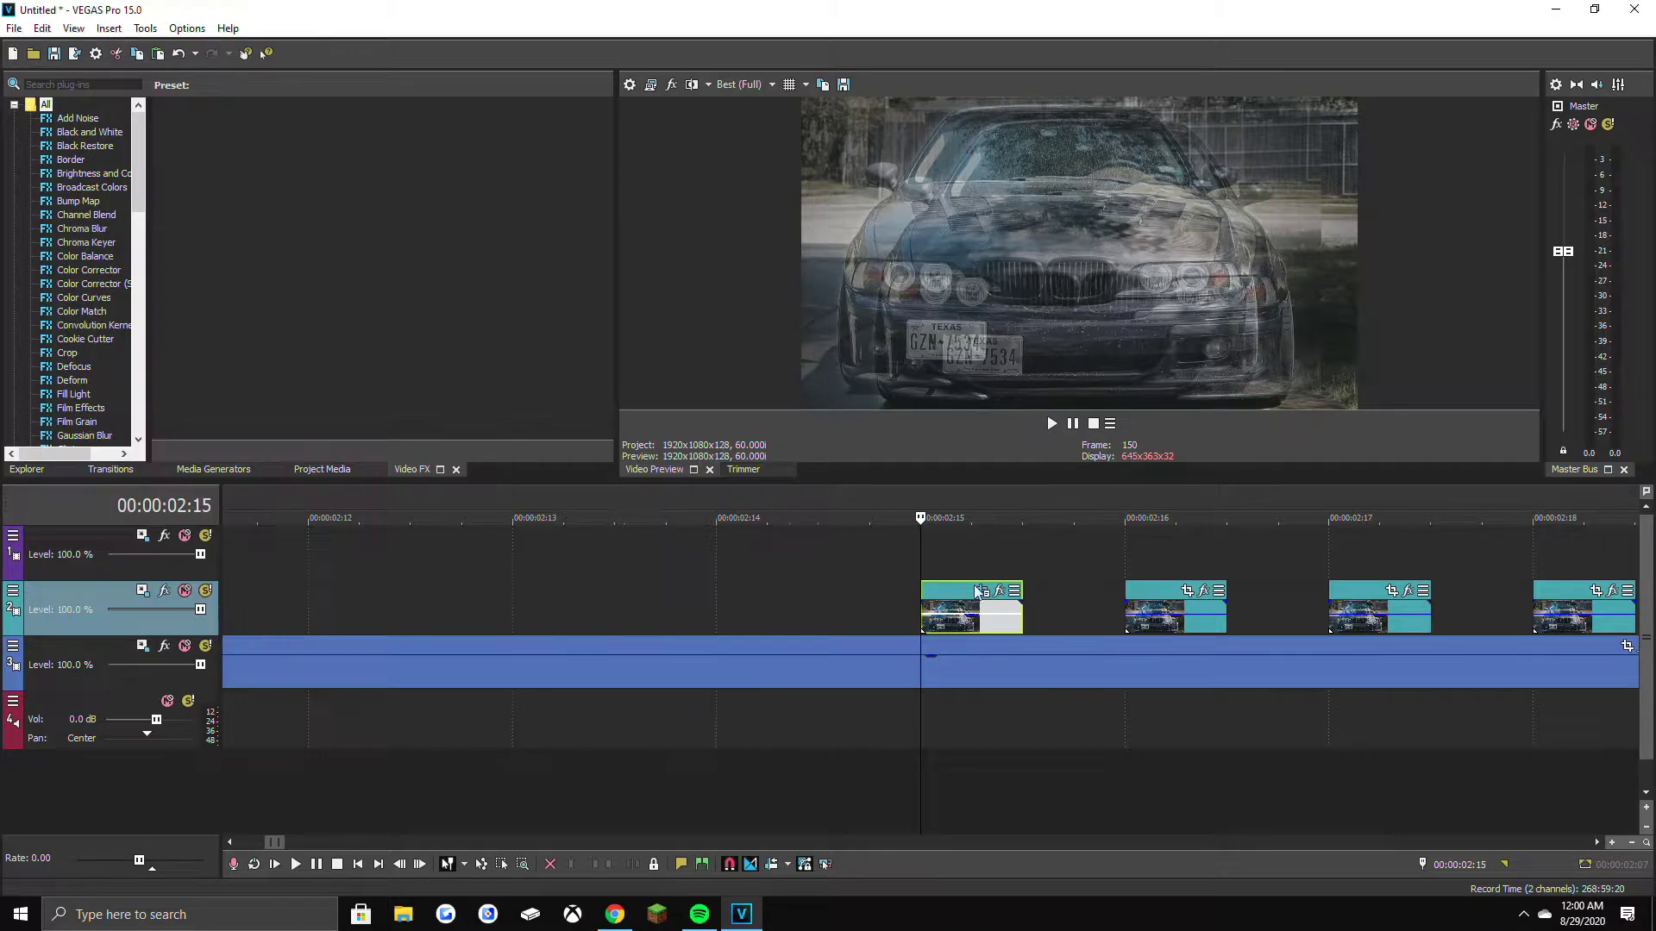
Add the VEGAS Stereoscopic 3D Adjust effect to the second-track piece at 00:00:02:15.
click(999, 591)
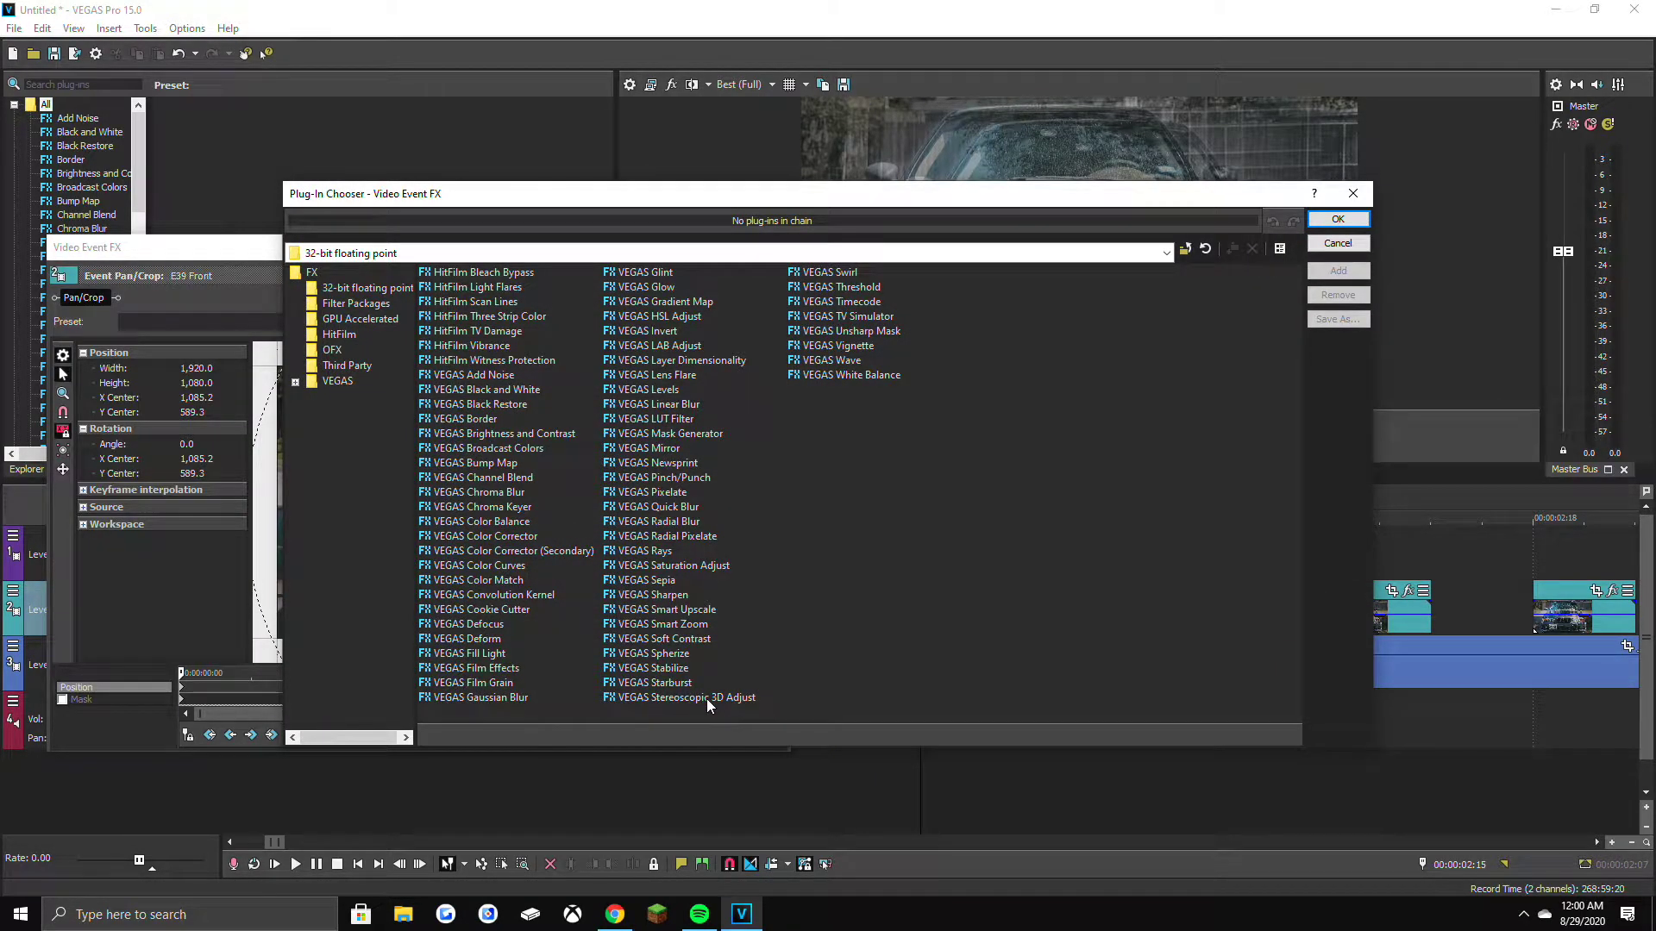
click(706, 699)
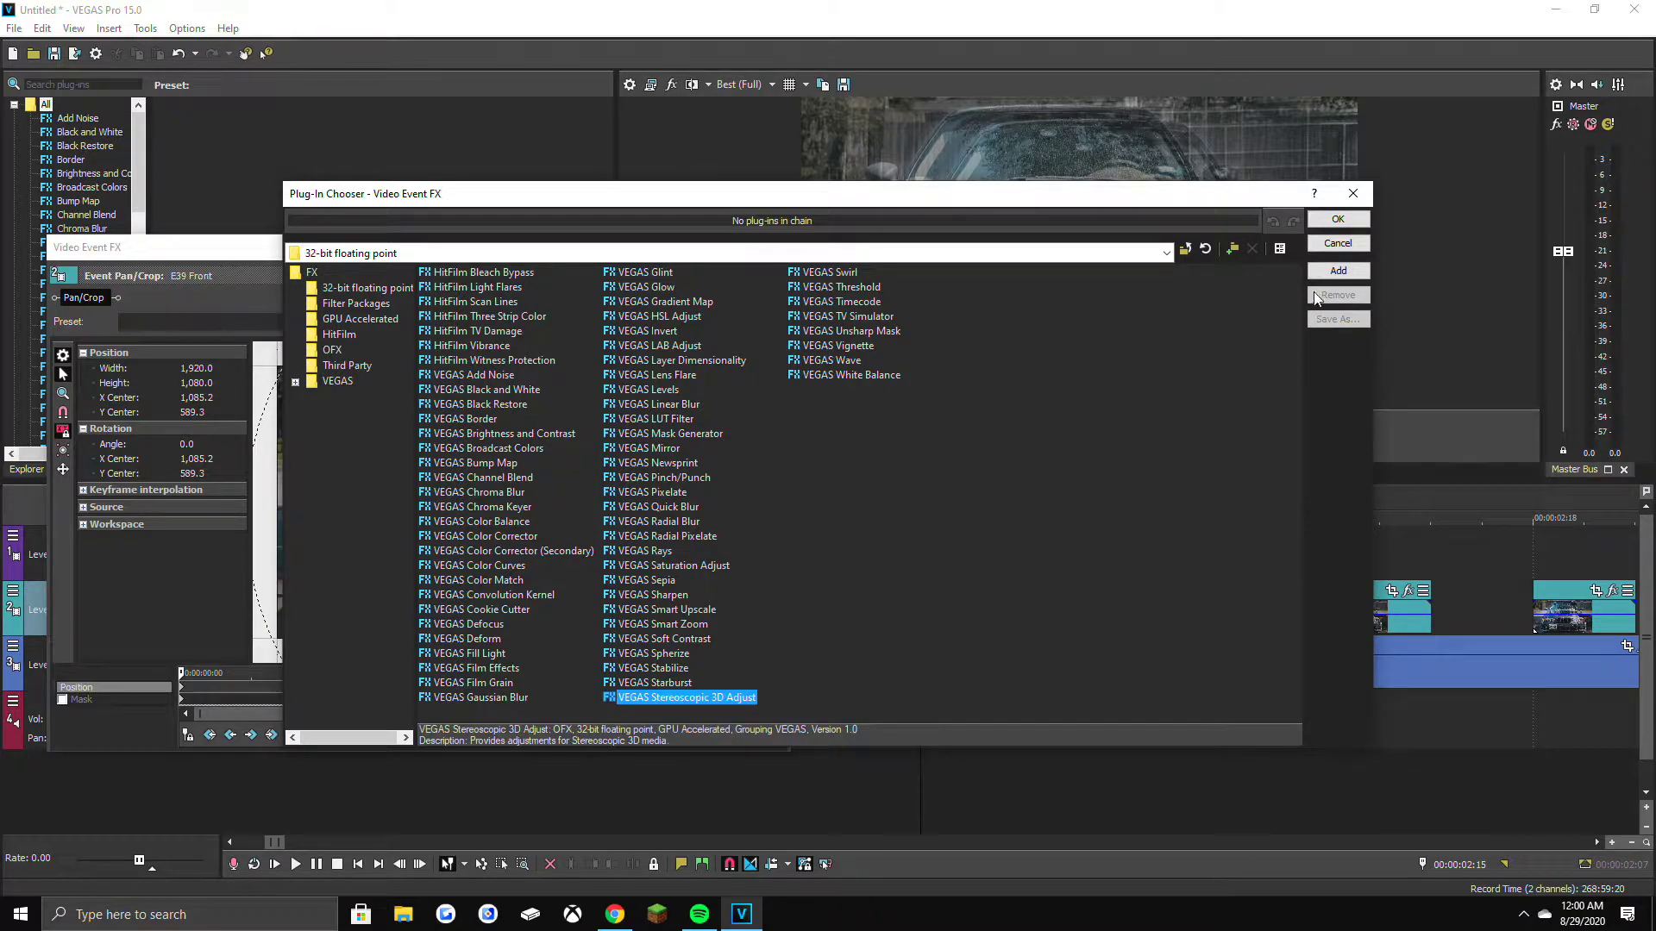
click(1337, 271)
click(1337, 219)
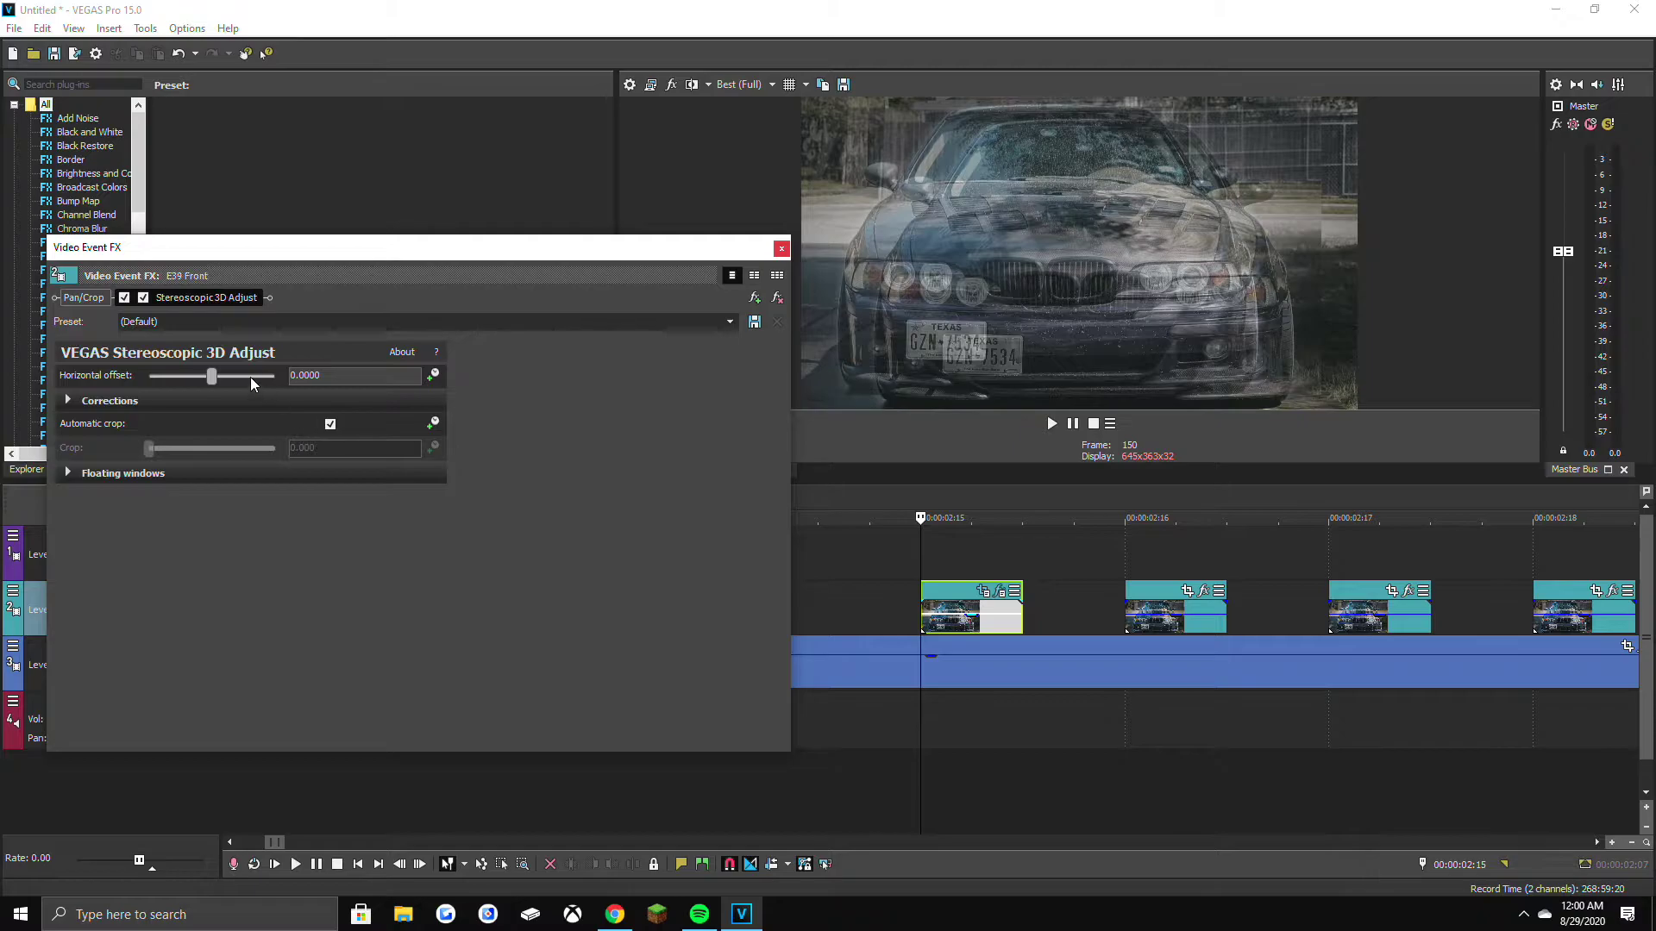
Set the 00:00:02:15 piece's stereoscopic horizontal offset to about 0.025, vertical offset to about 0.051 and keystone to about 0.021.
drag(220, 376, 230, 379)
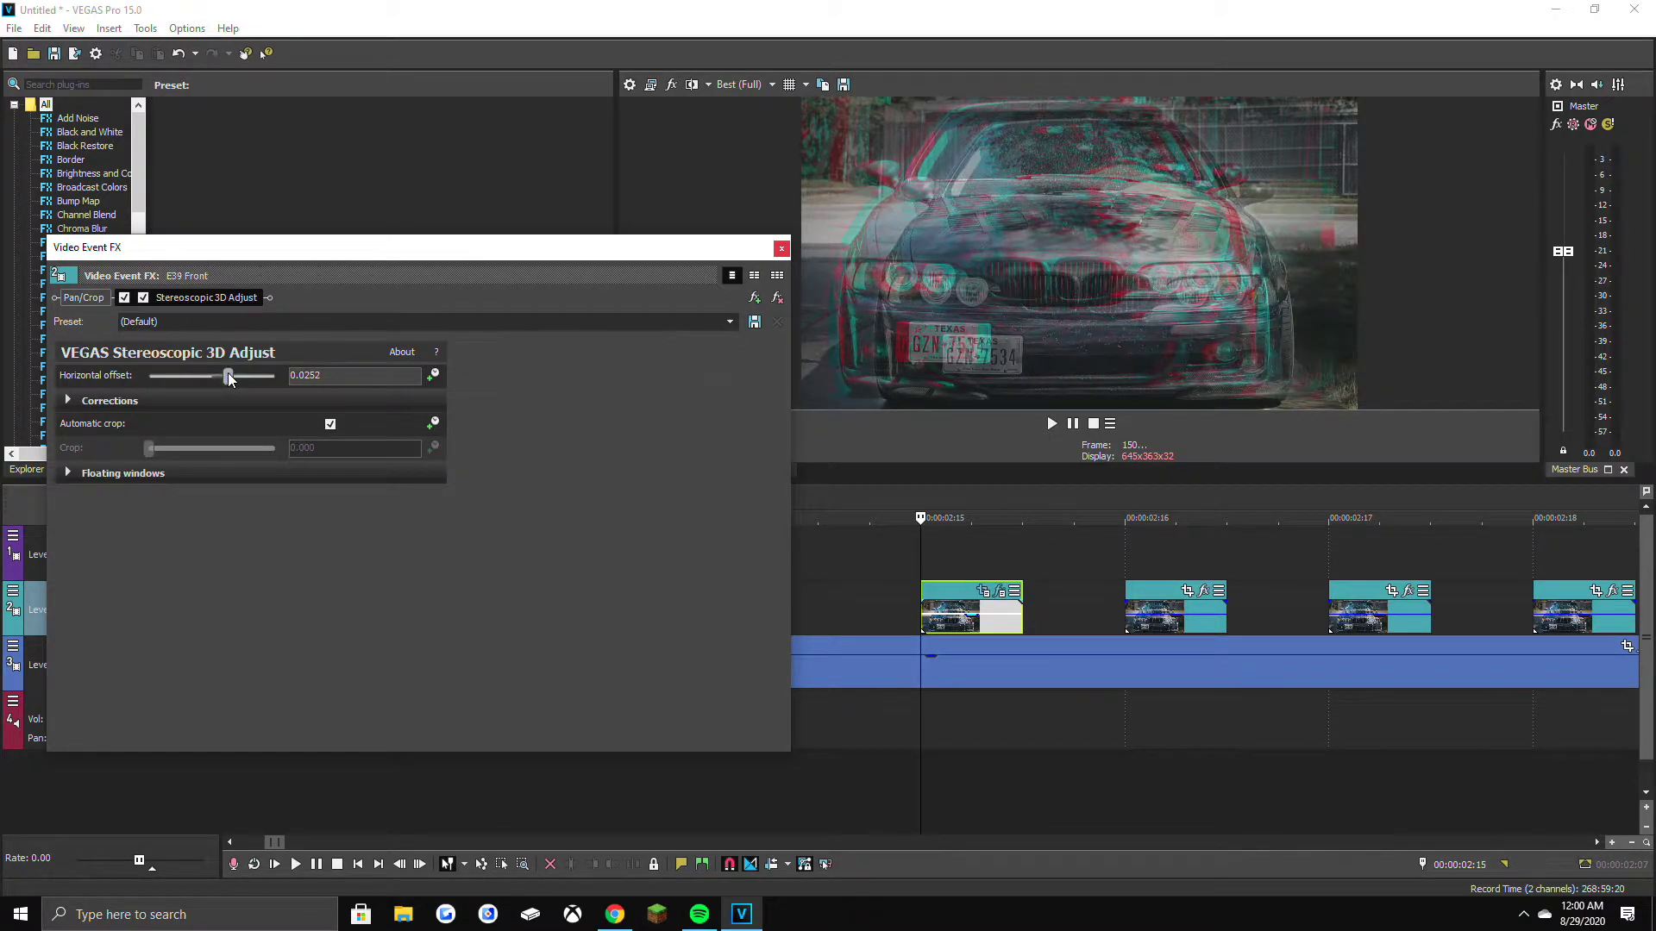
click(68, 400)
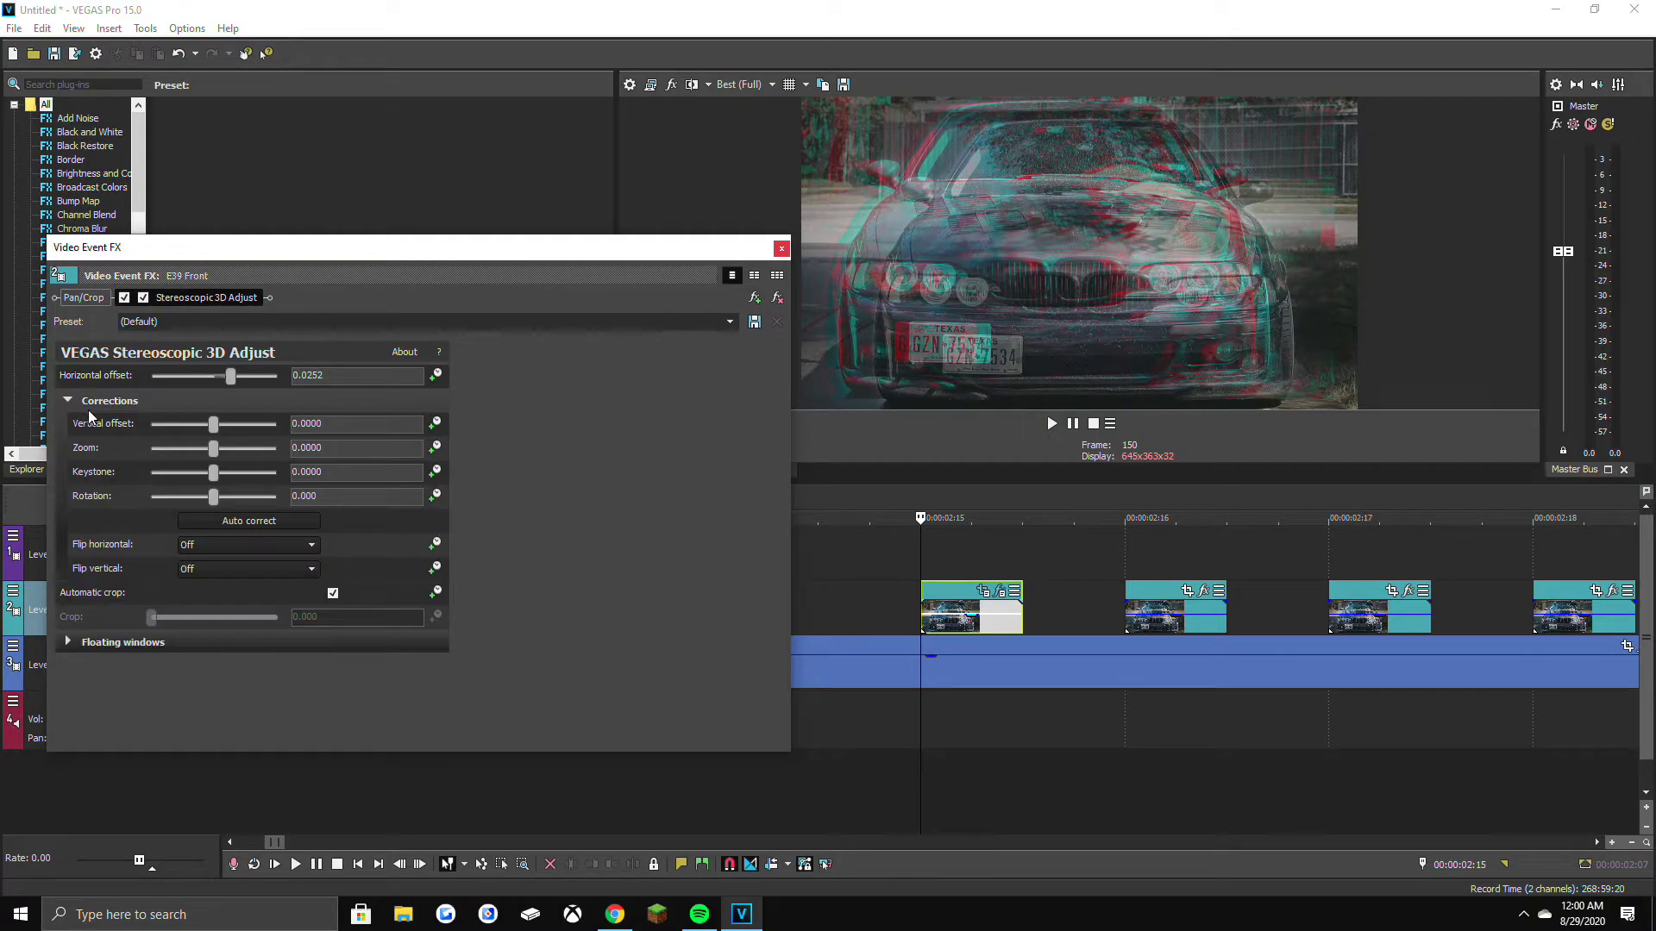
drag(213, 426, 245, 426)
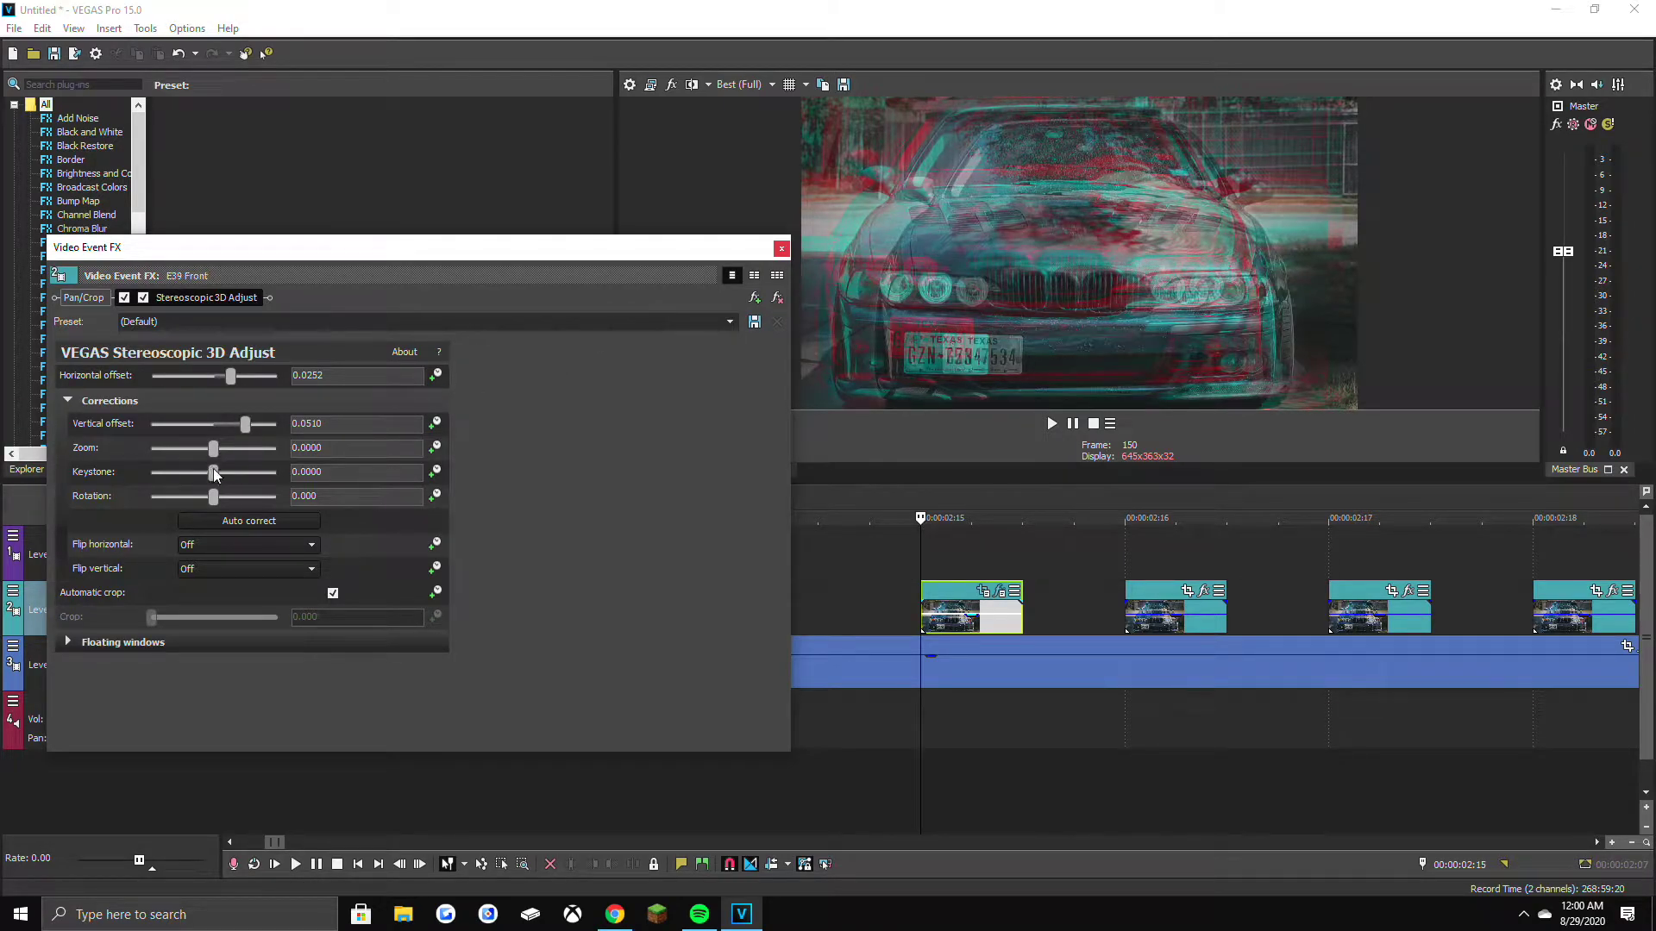
drag(214, 473, 229, 476)
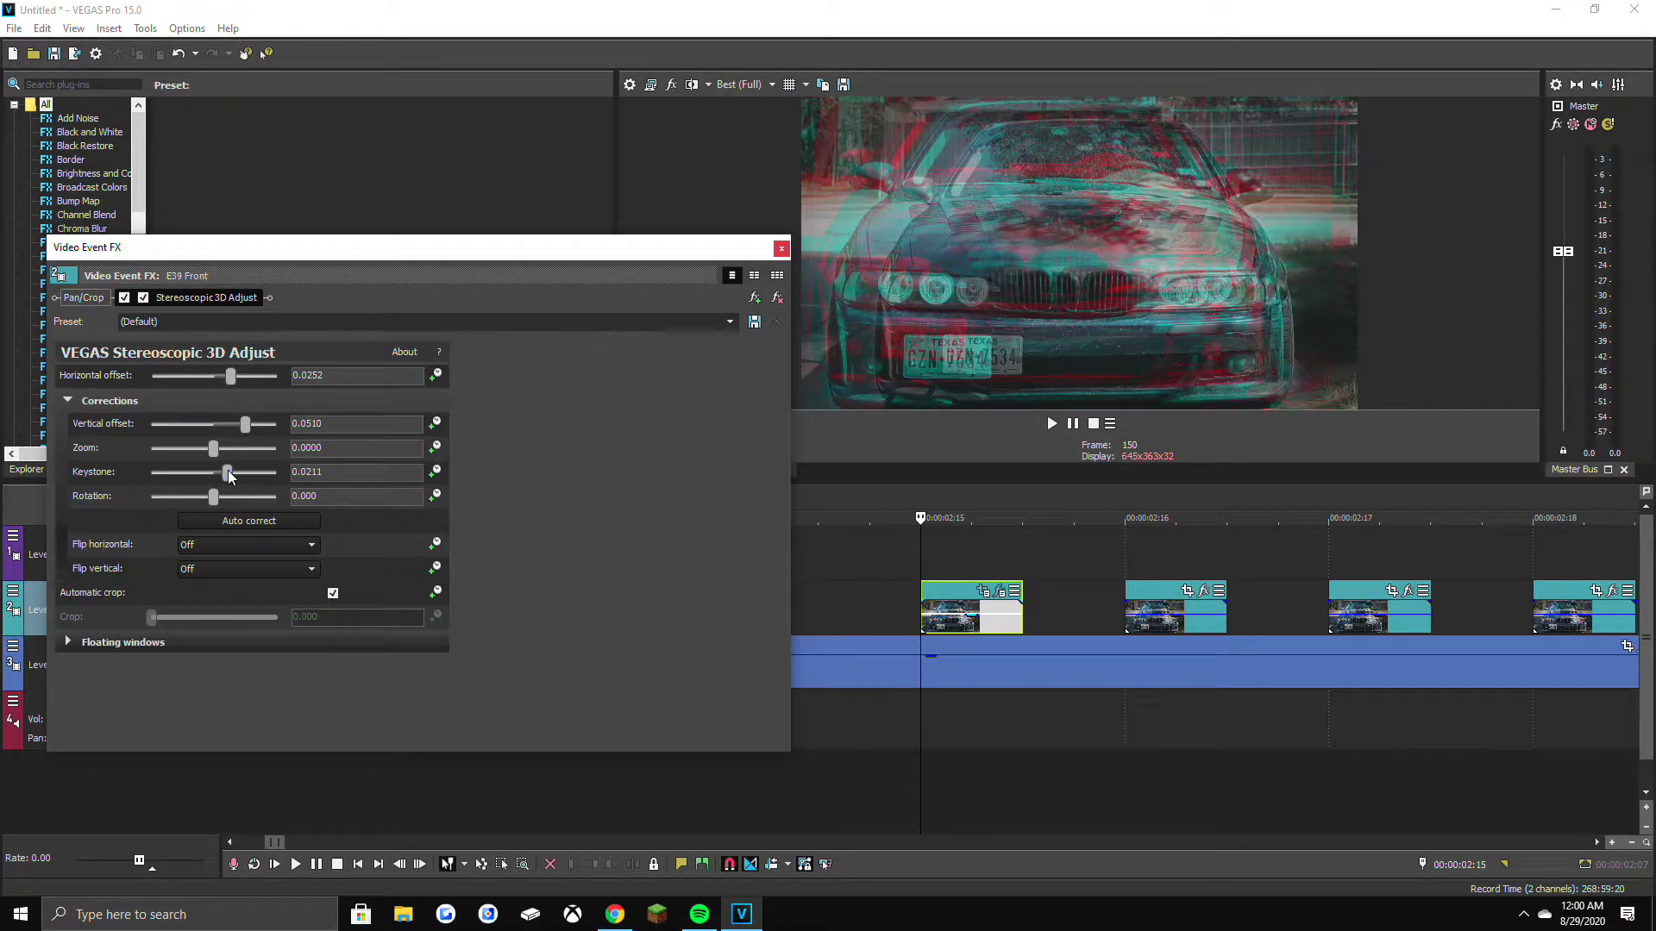
click(781, 250)
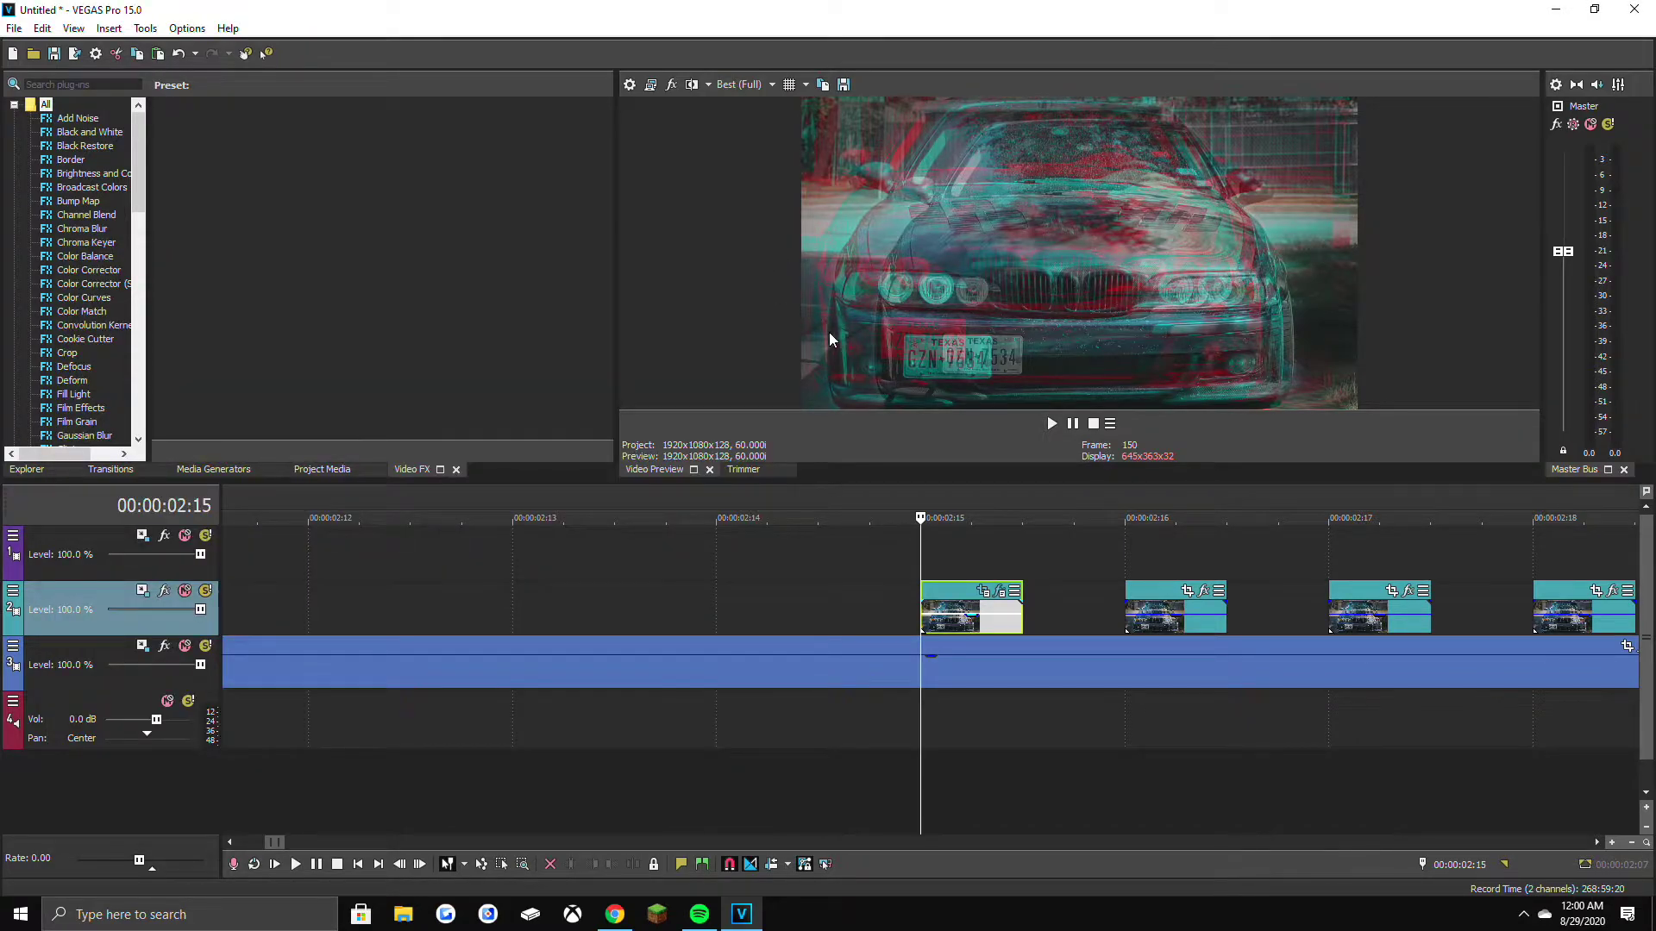
Offset the pan/crop frame of the second-track piece at 00:00:02:16 to about X center 1,107 and Y center 526.
click(1129, 612)
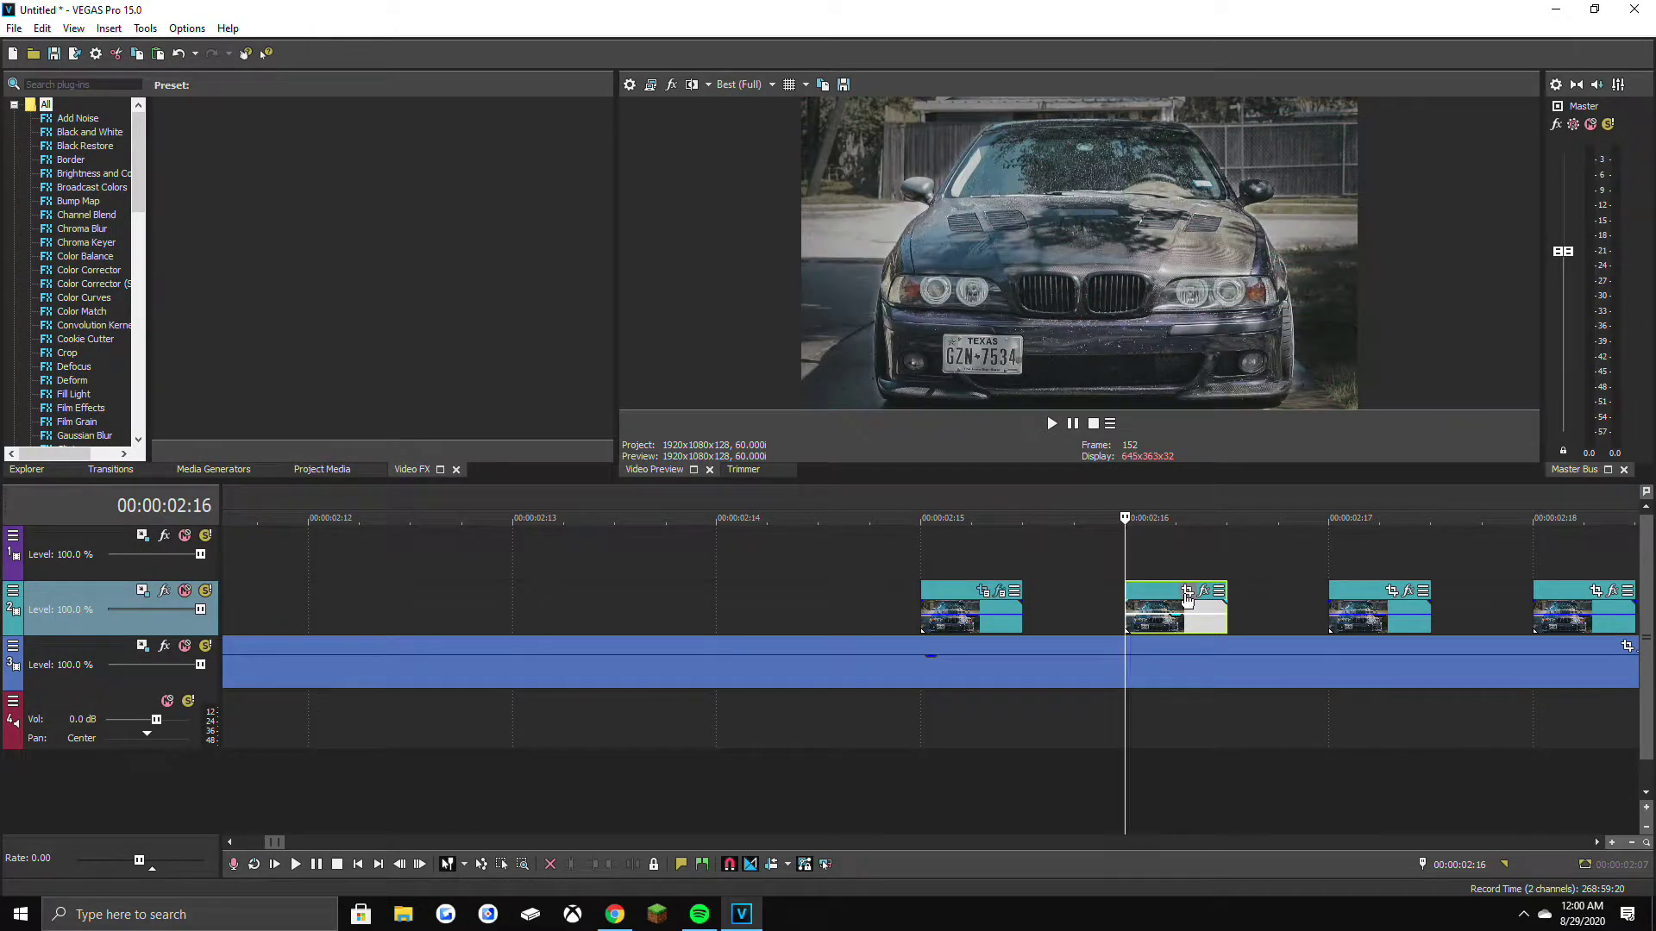
click(1203, 592)
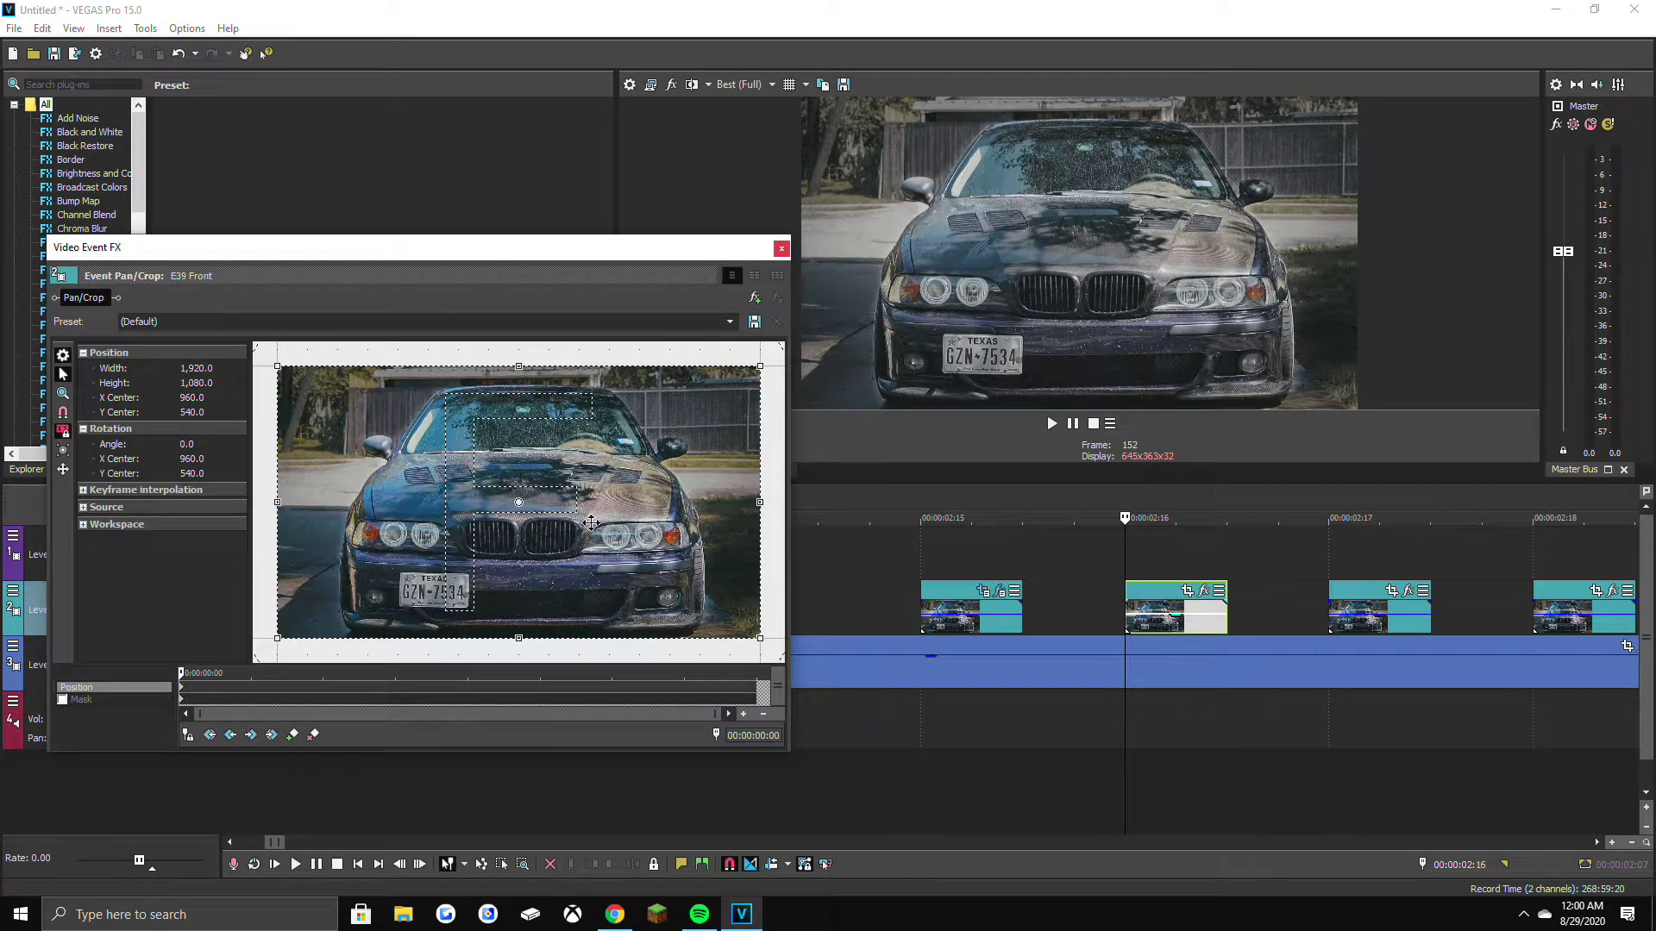
drag(603, 522, 647, 516)
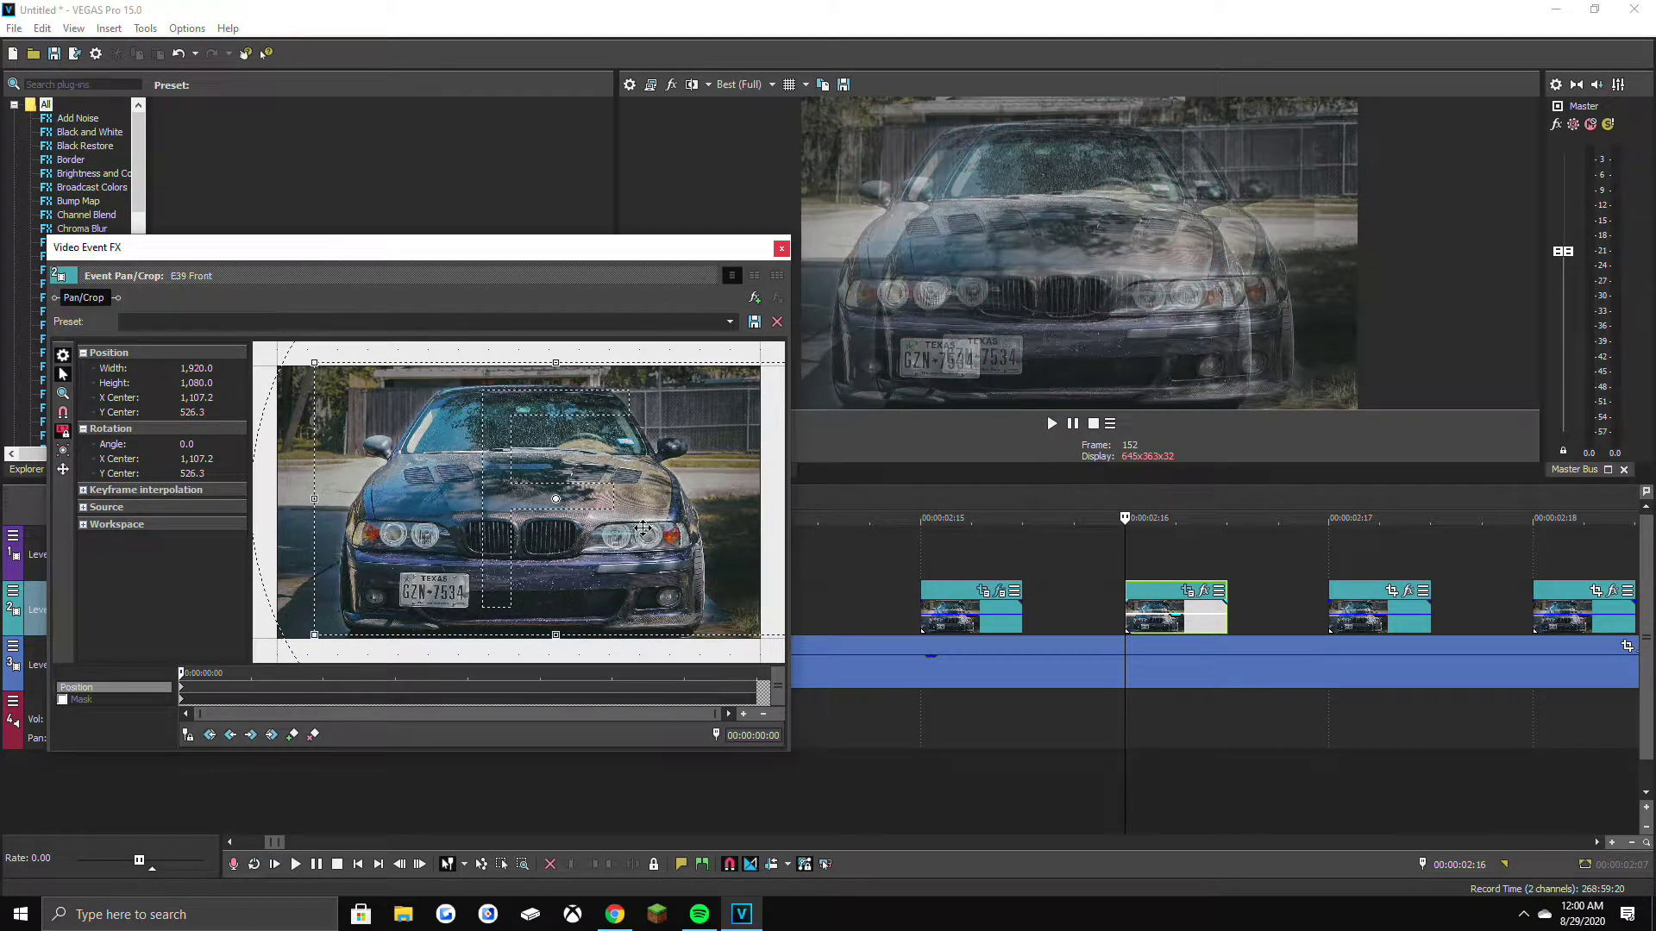
click(781, 249)
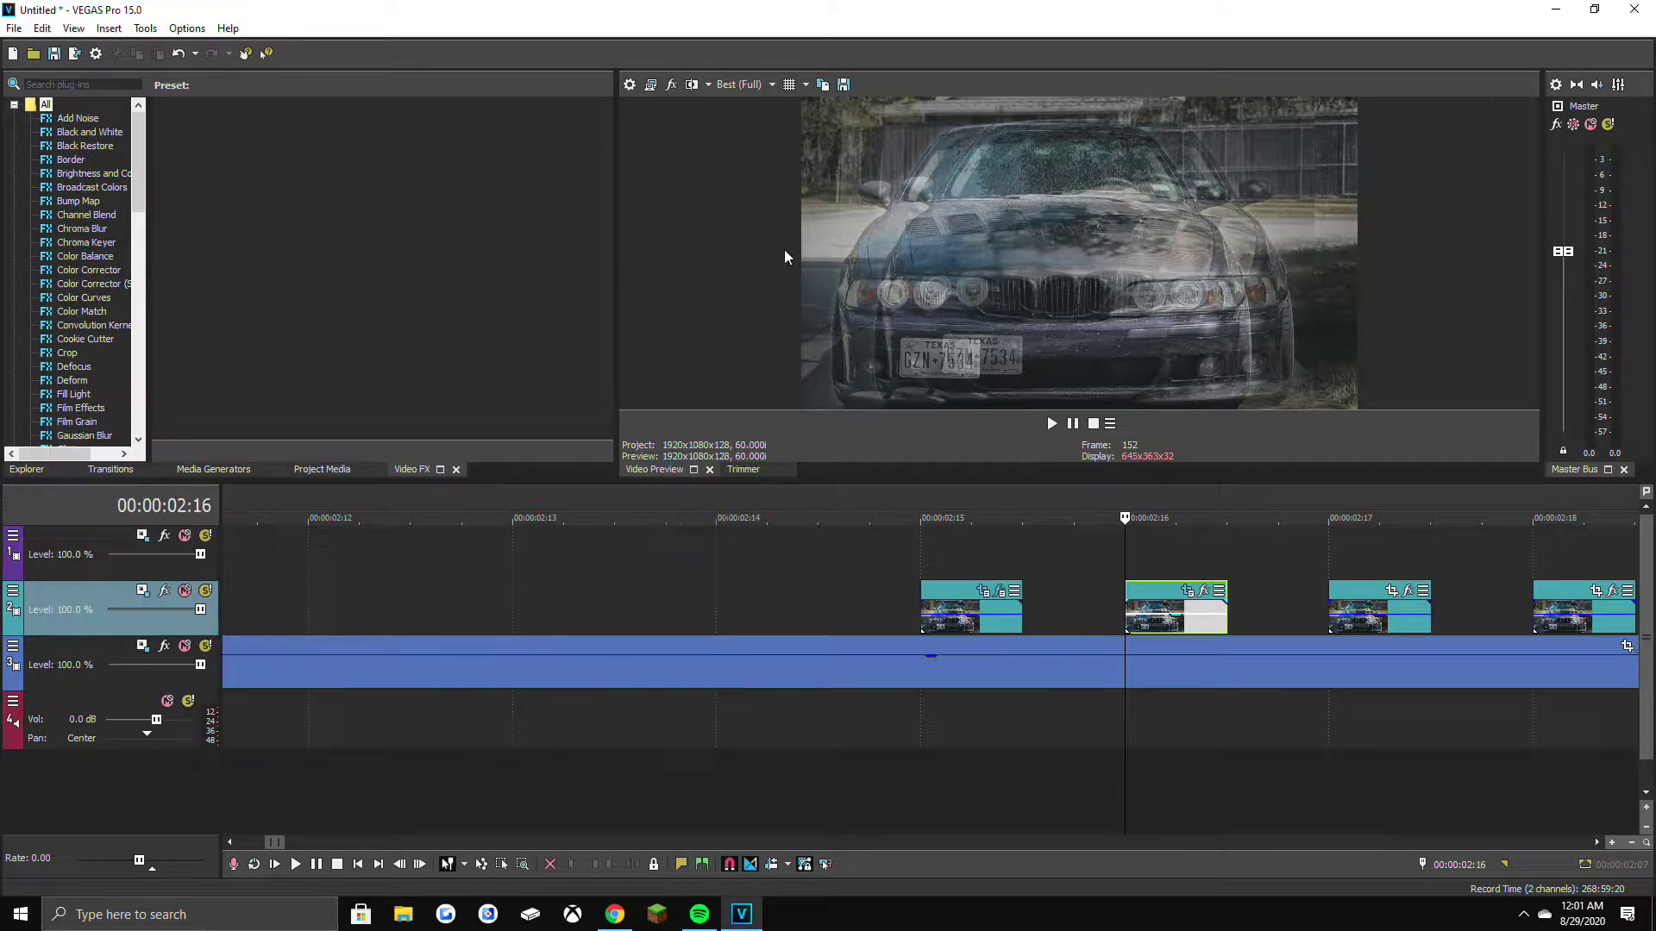
Add the VEGAS Stereoscopic 3D Adjust effect to the second-track piece at 00:00:02:16.
click(1204, 590)
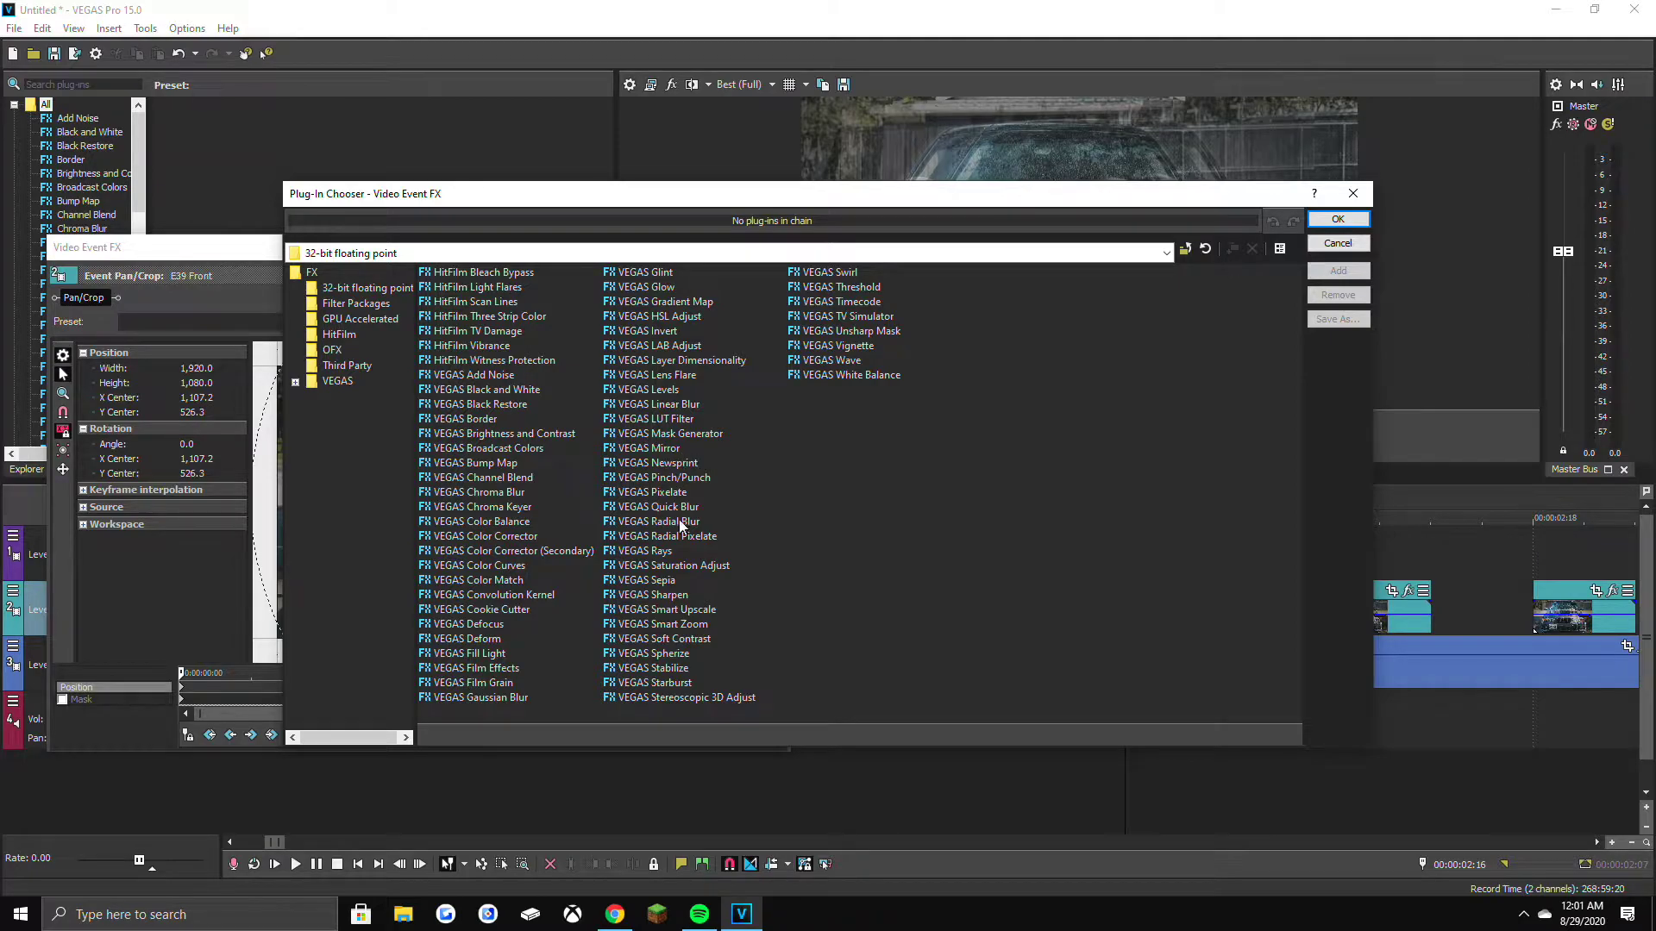
click(709, 698)
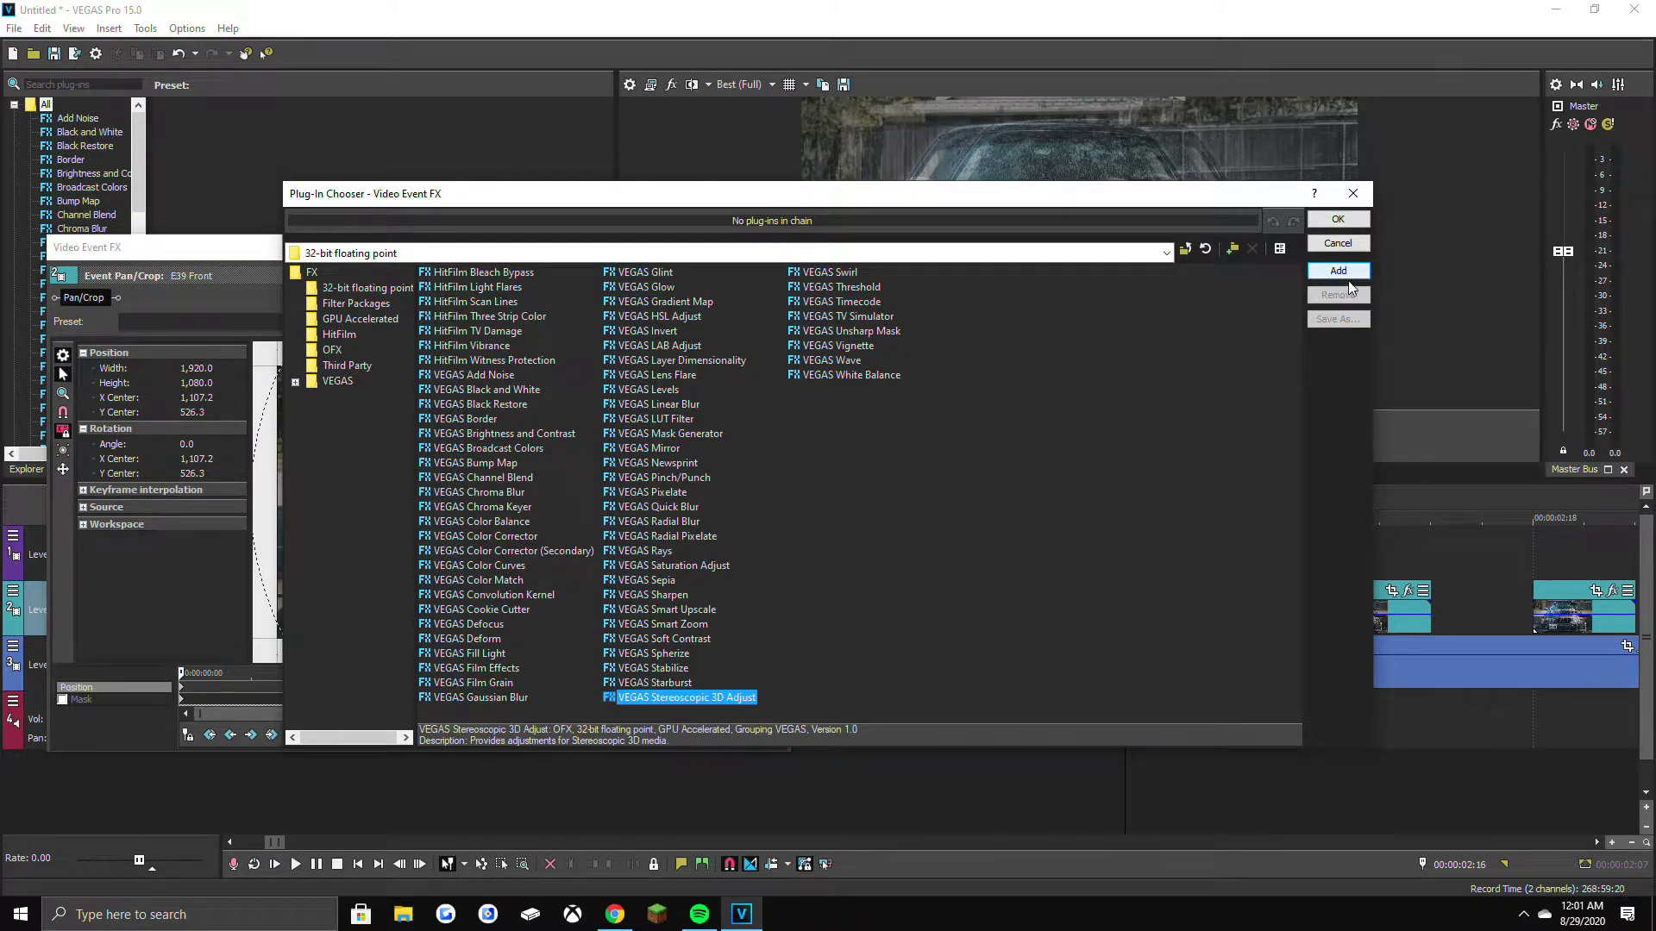
click(1342, 274)
click(1338, 219)
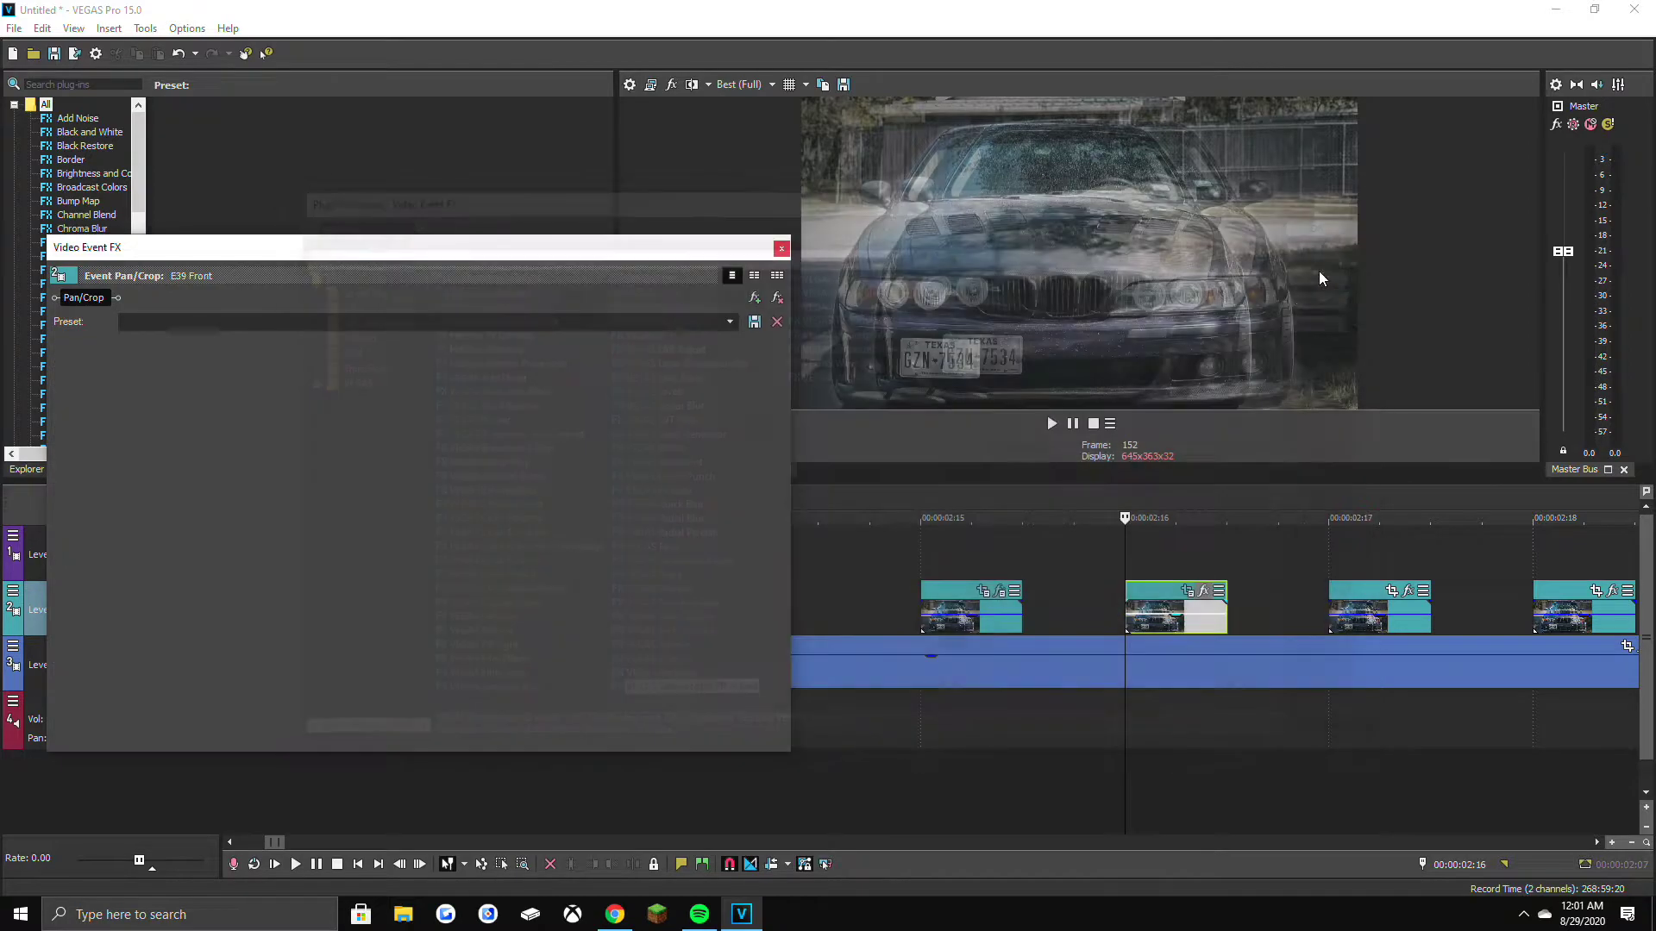
Set the 00:00:02:16 piece's stereoscopic horizontal offset to about 0.054, vertical offset to about -0.067 and rotation to about 7.2.
drag(215, 375, 327, 376)
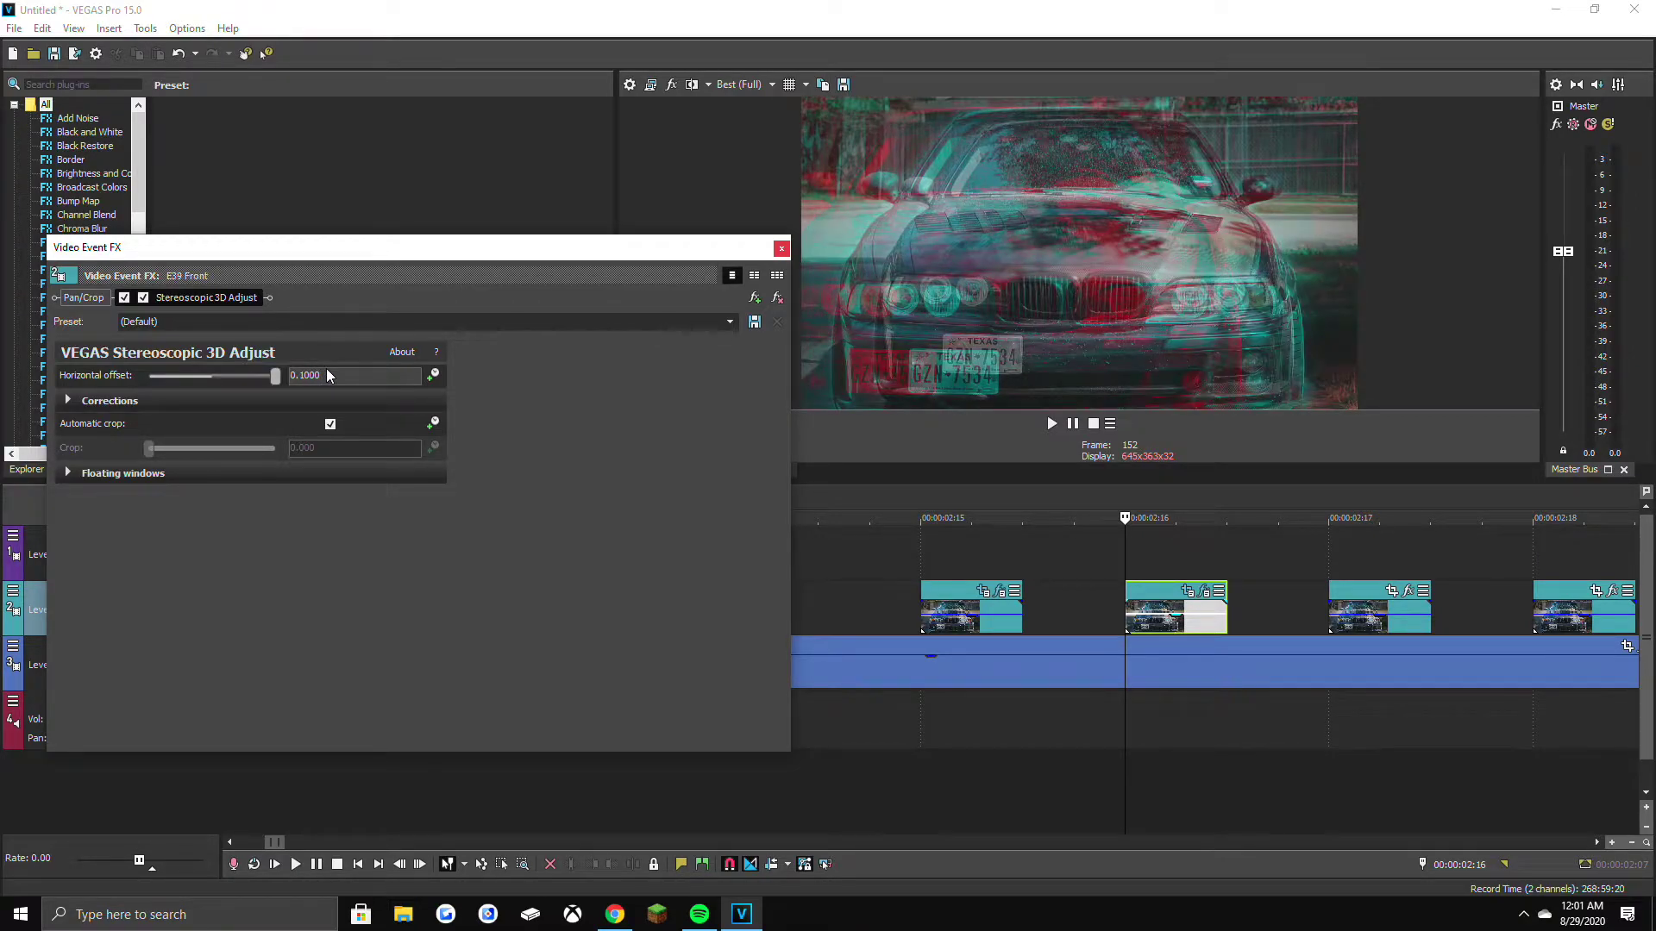
drag(283, 371, 247, 374)
click(93, 404)
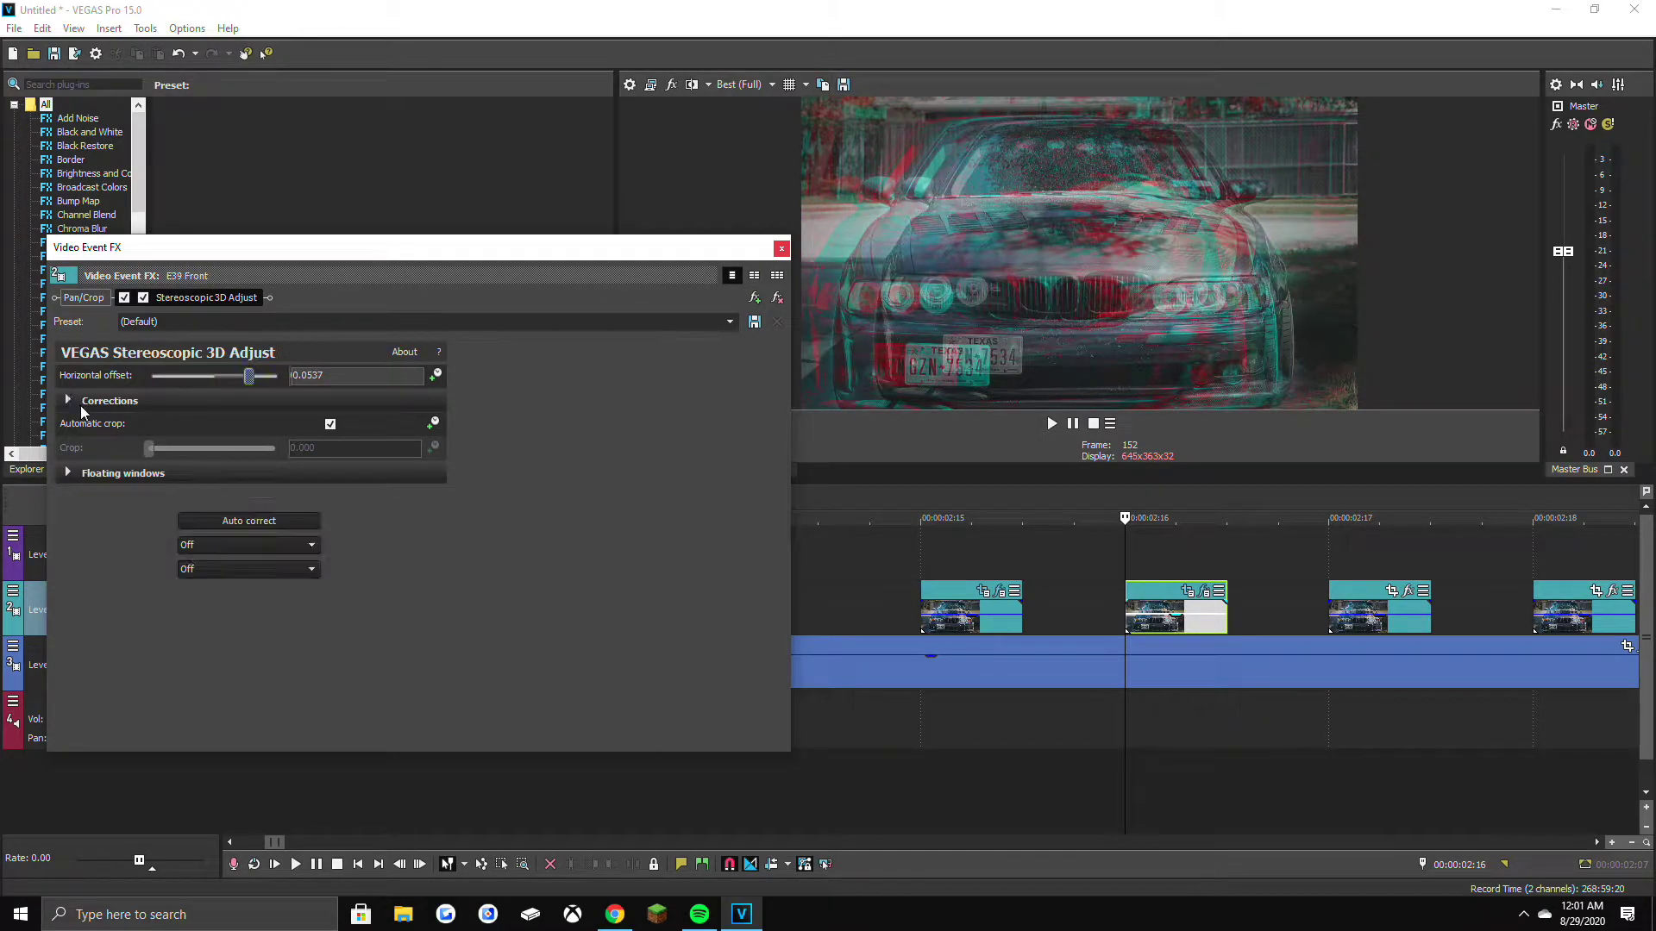
click(207, 422)
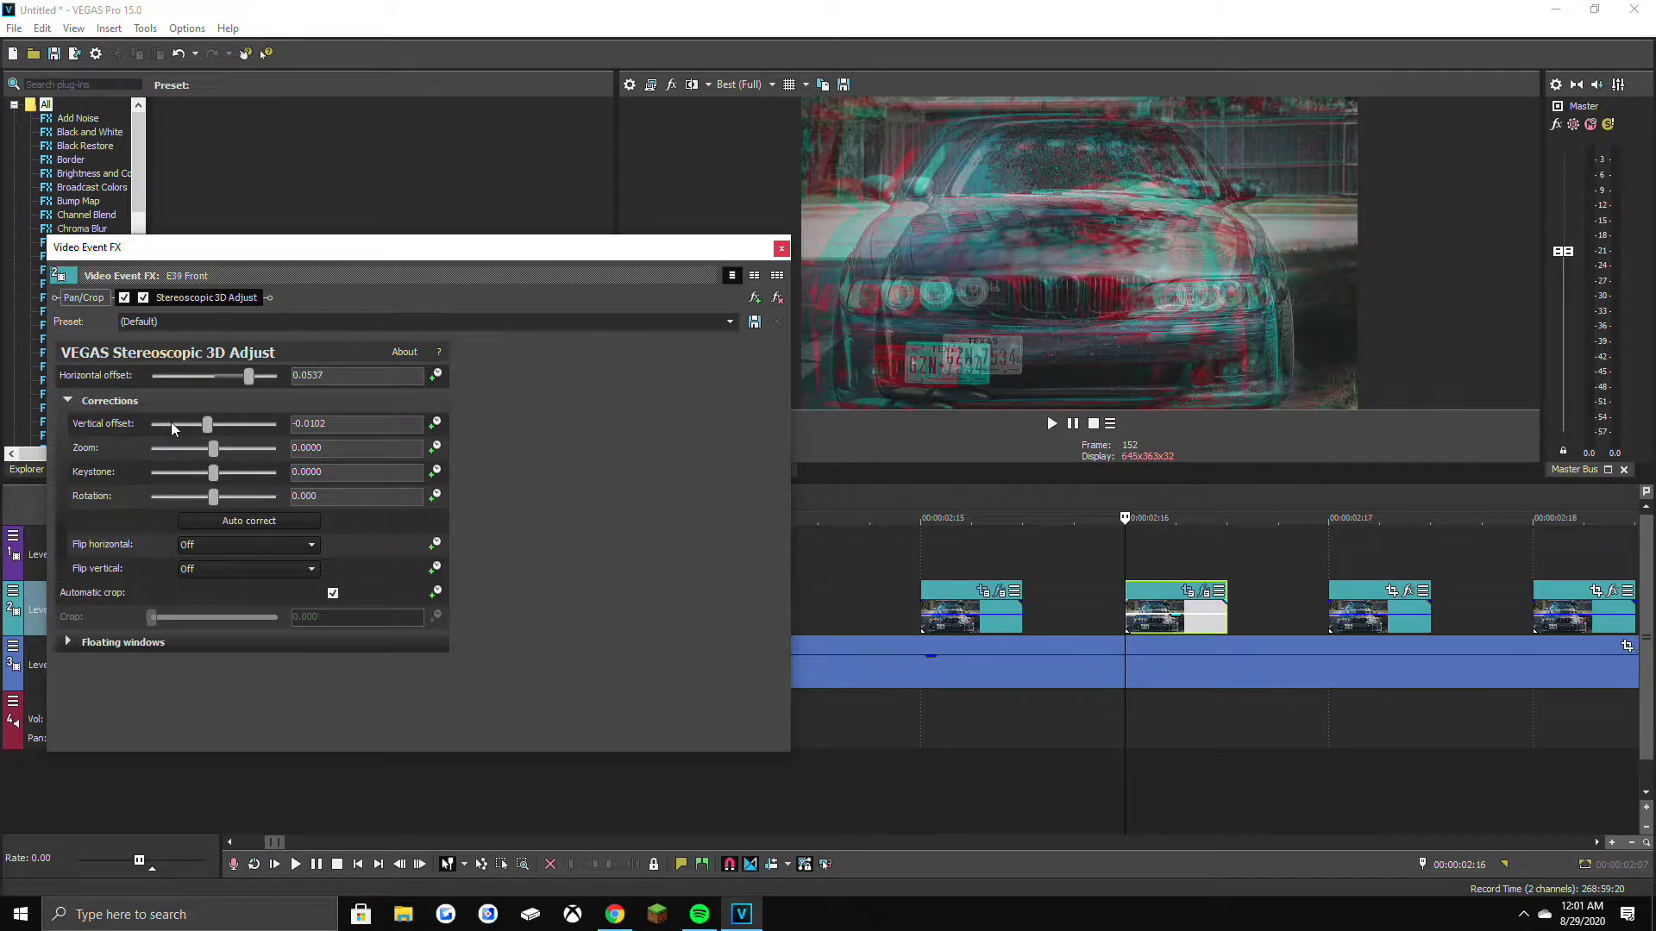
drag(208, 424, 174, 429)
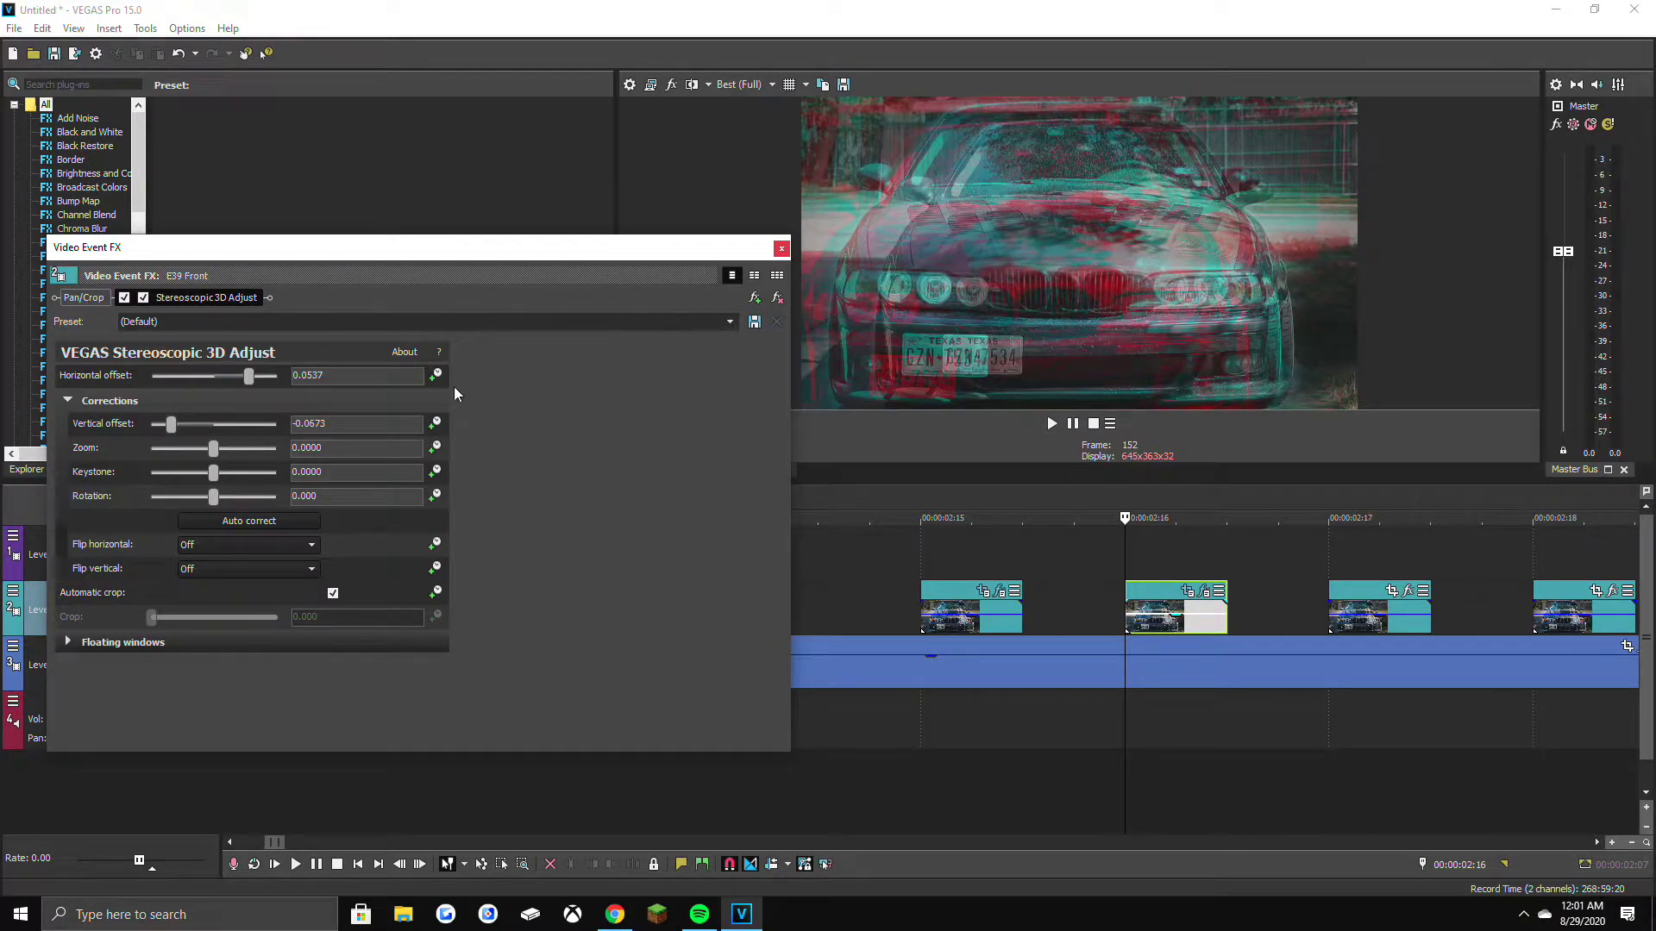
mouse_move(213, 499)
mouse_down()
mouse_move(313, 501)
mouse_move(245, 500)
mouse_up()
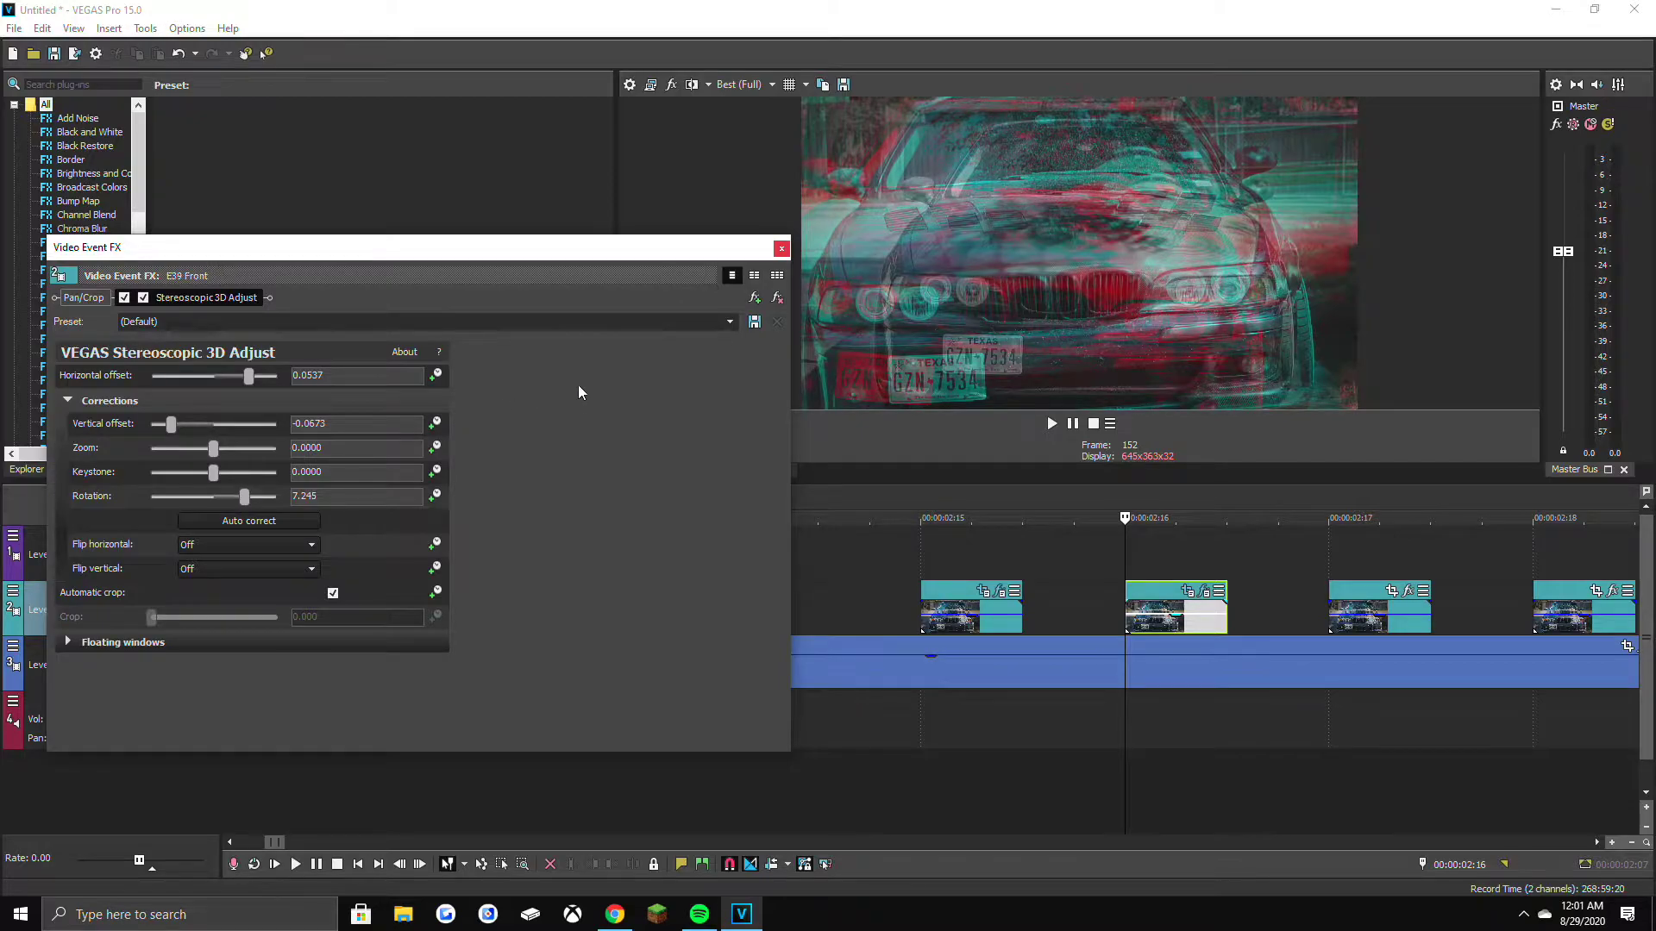
click(777, 252)
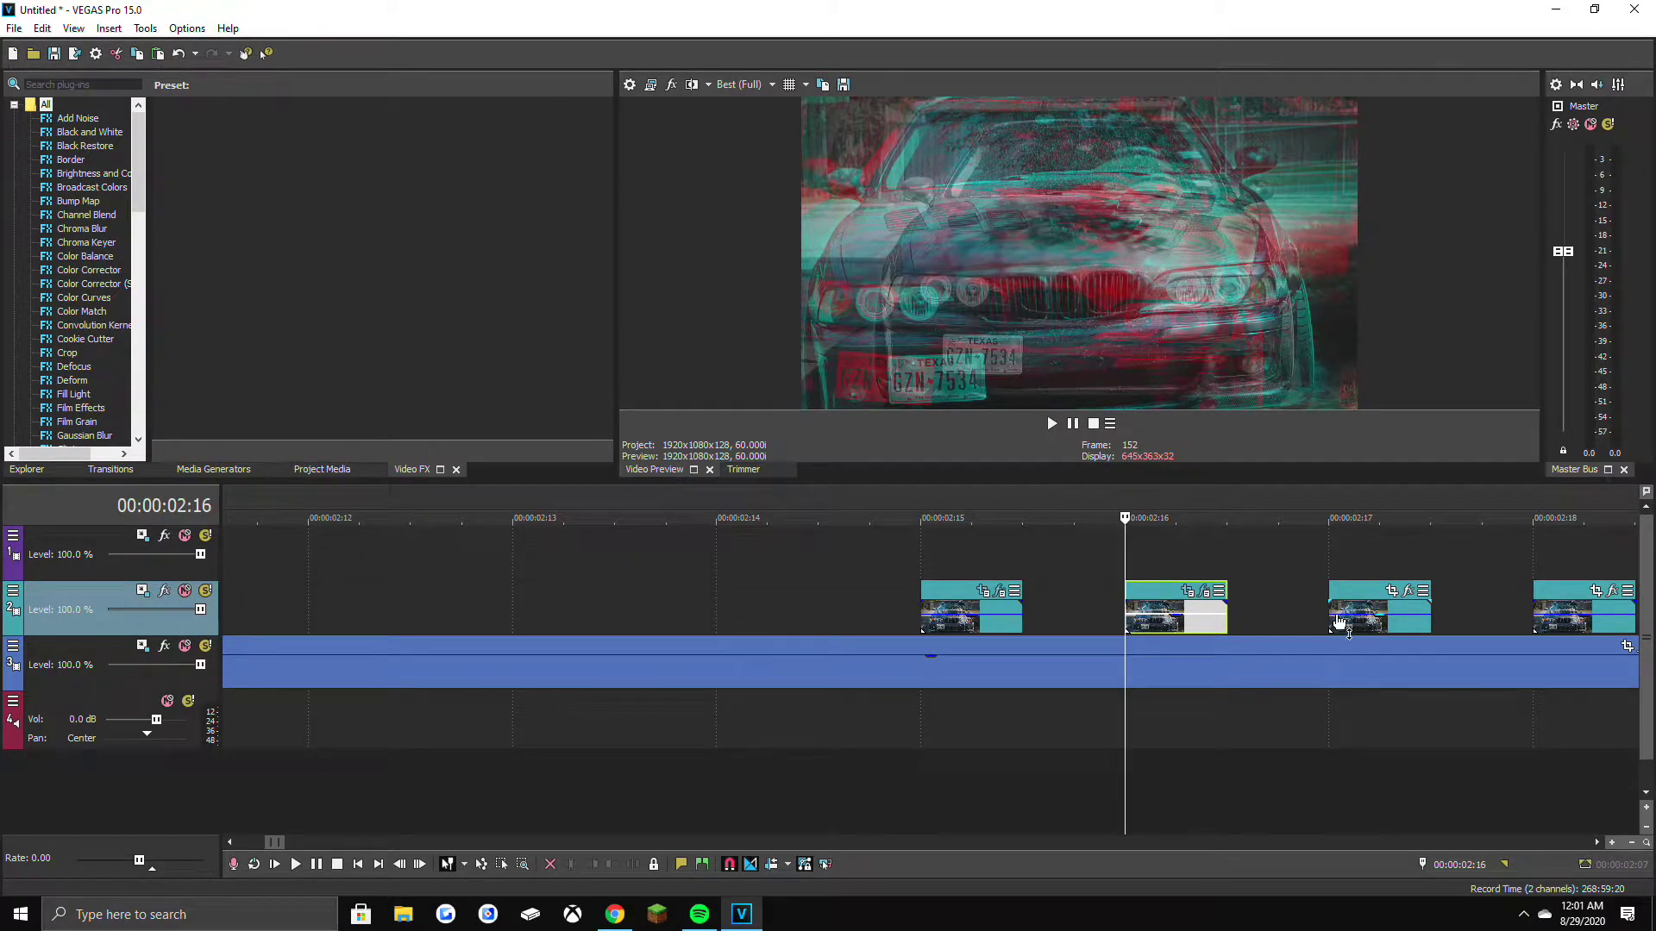
Offset the pan/crop frame of the second-track piece at 00:00:02:17 to about X center 1,063 and Y center 612.
click(1337, 614)
click(1391, 591)
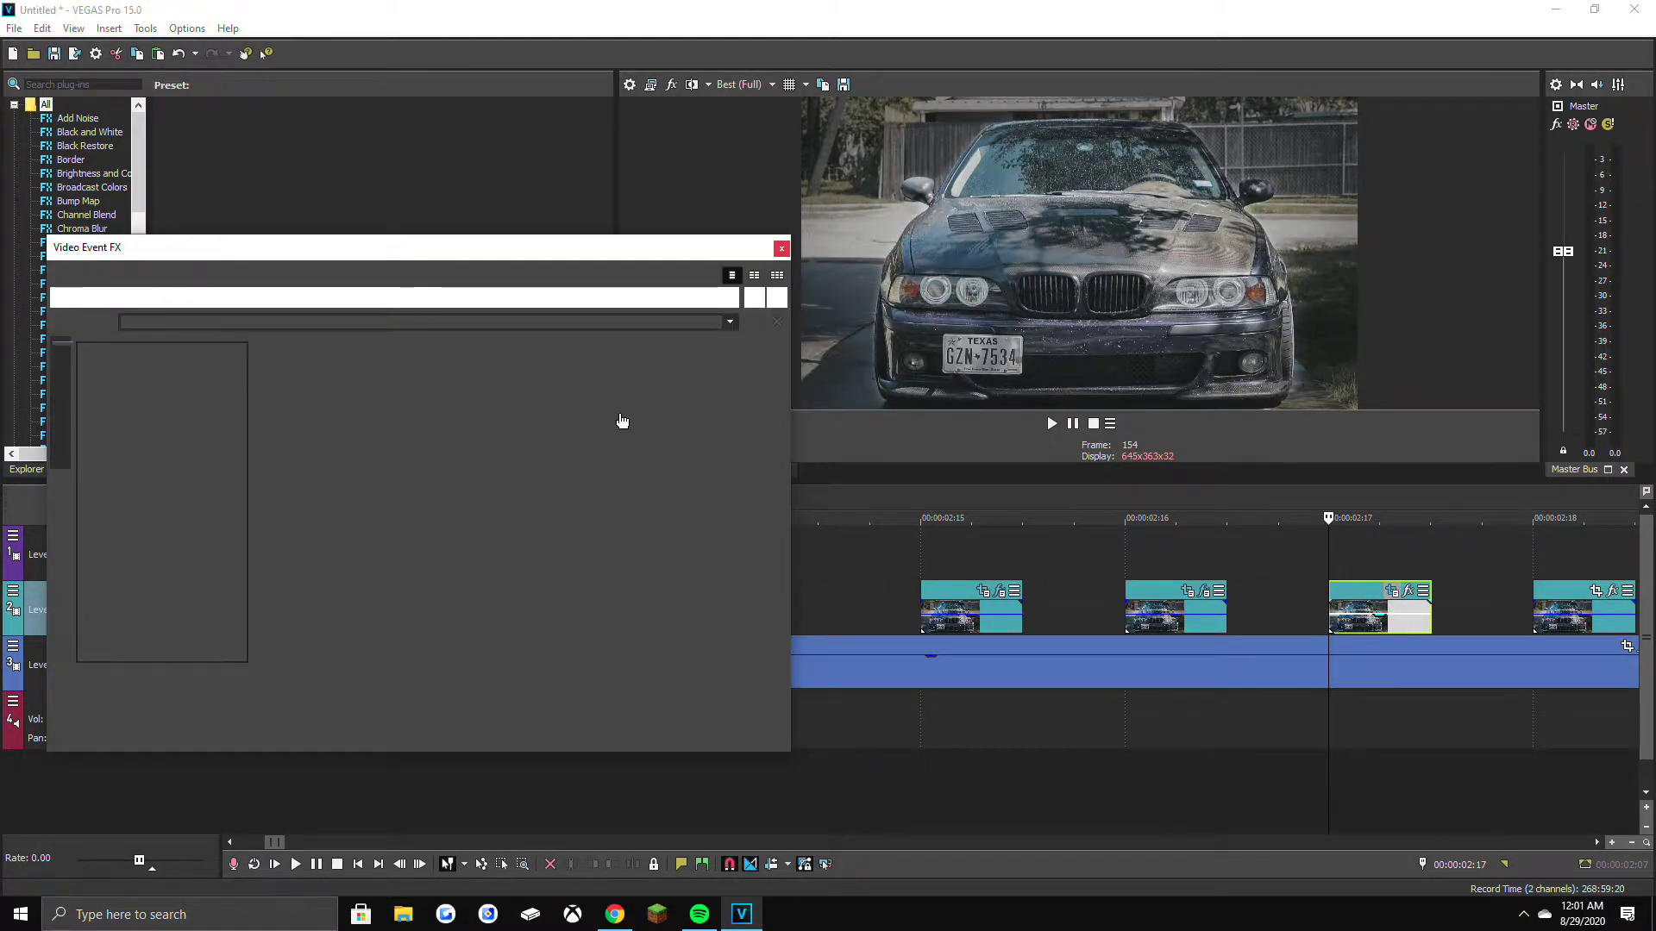
drag(585, 477, 613, 495)
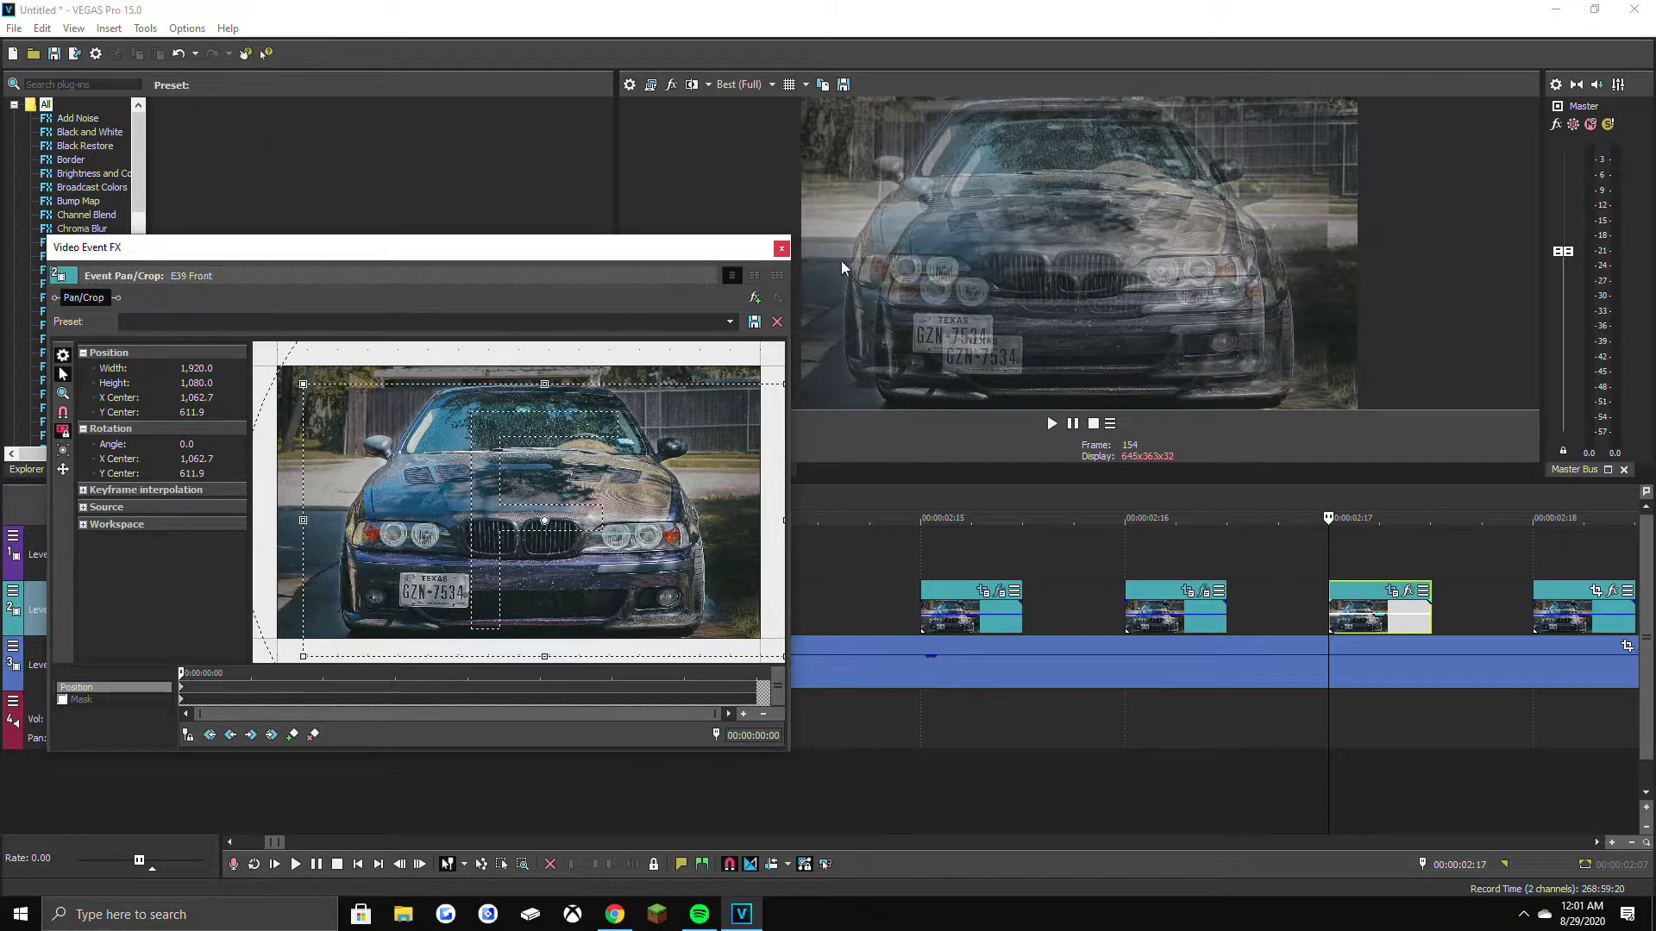
Add the VEGAS Stereoscopic 3D Adjust effect to the second-track piece at 00:00:02:17.
click(782, 249)
click(1409, 599)
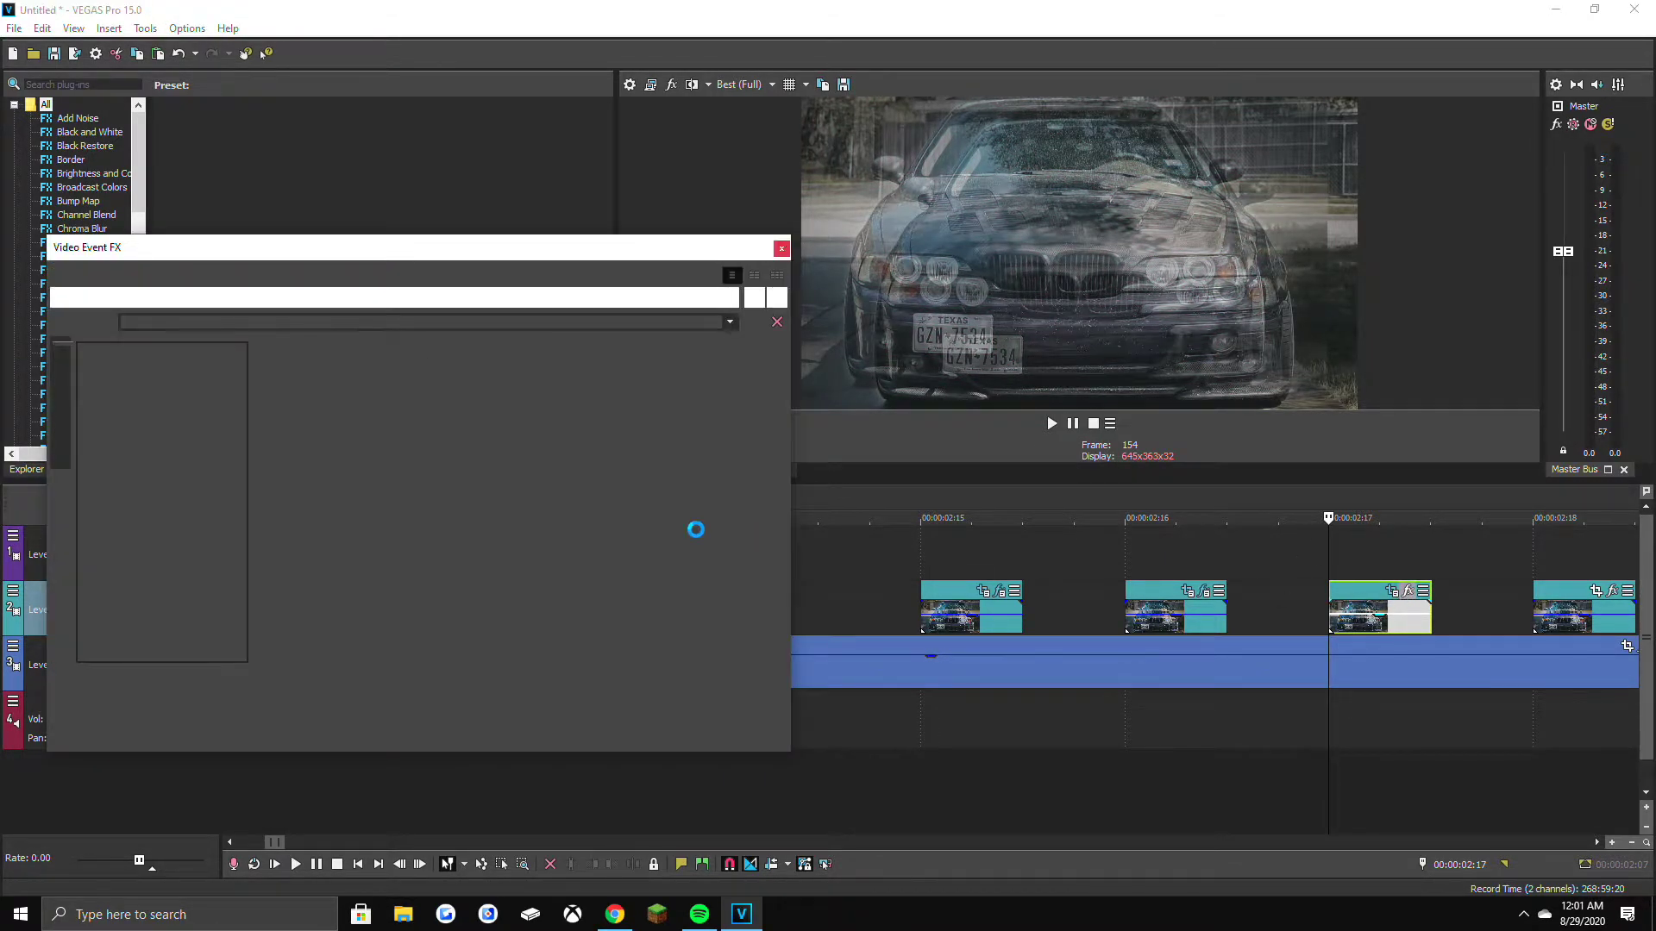
click(681, 697)
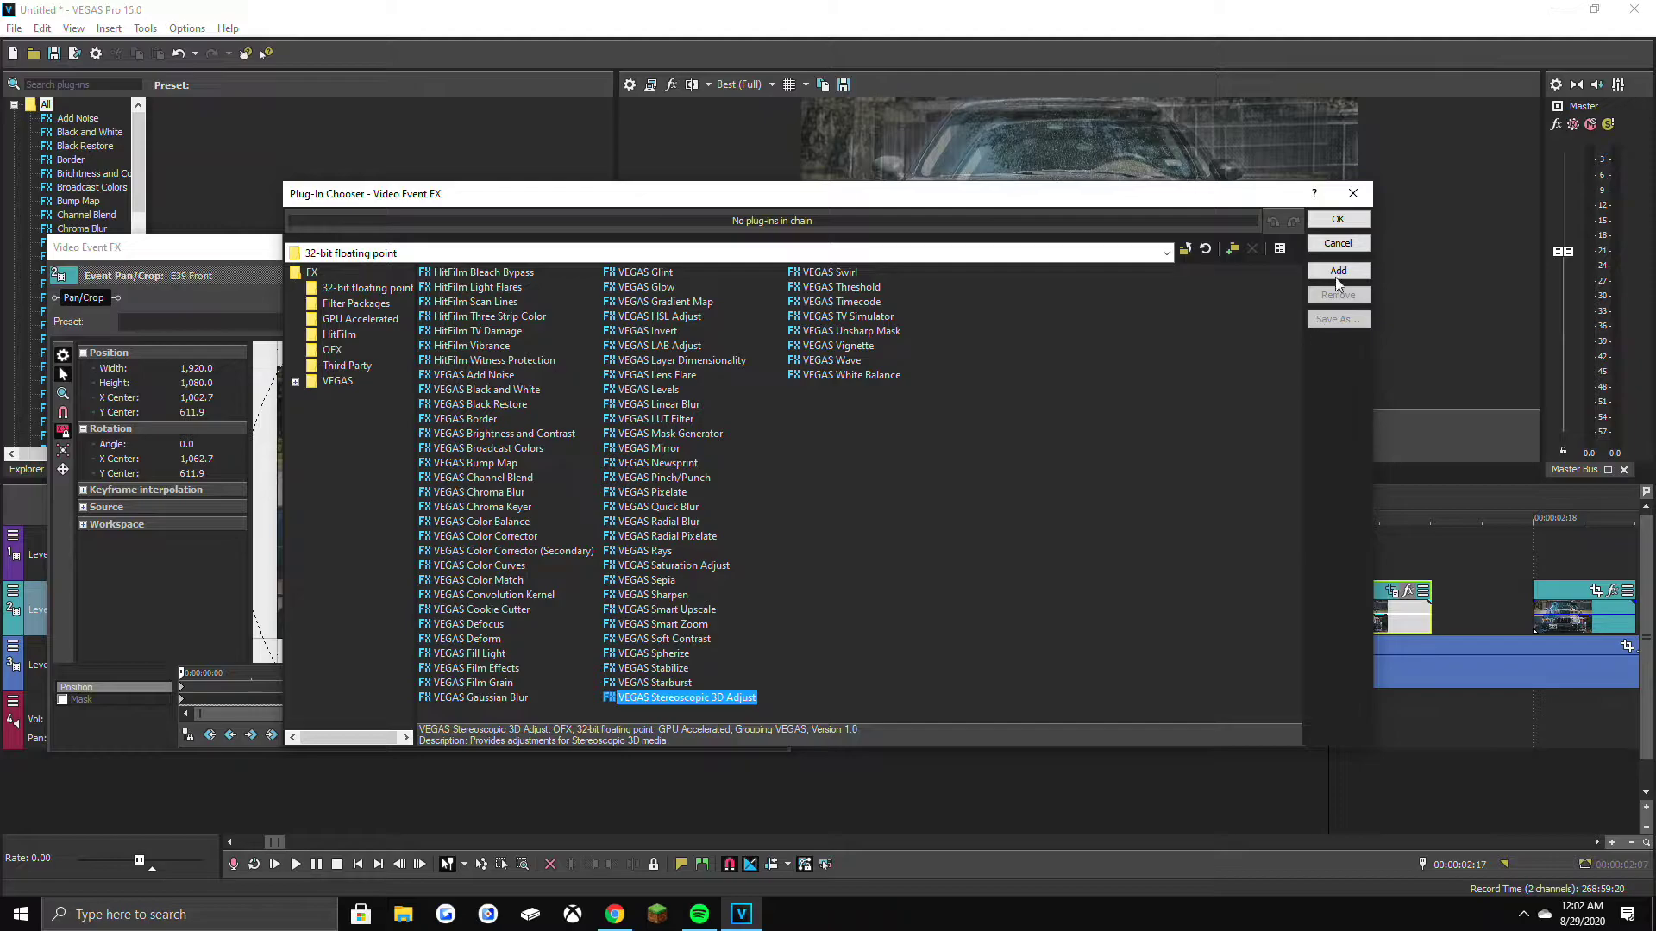
click(1338, 270)
click(1337, 219)
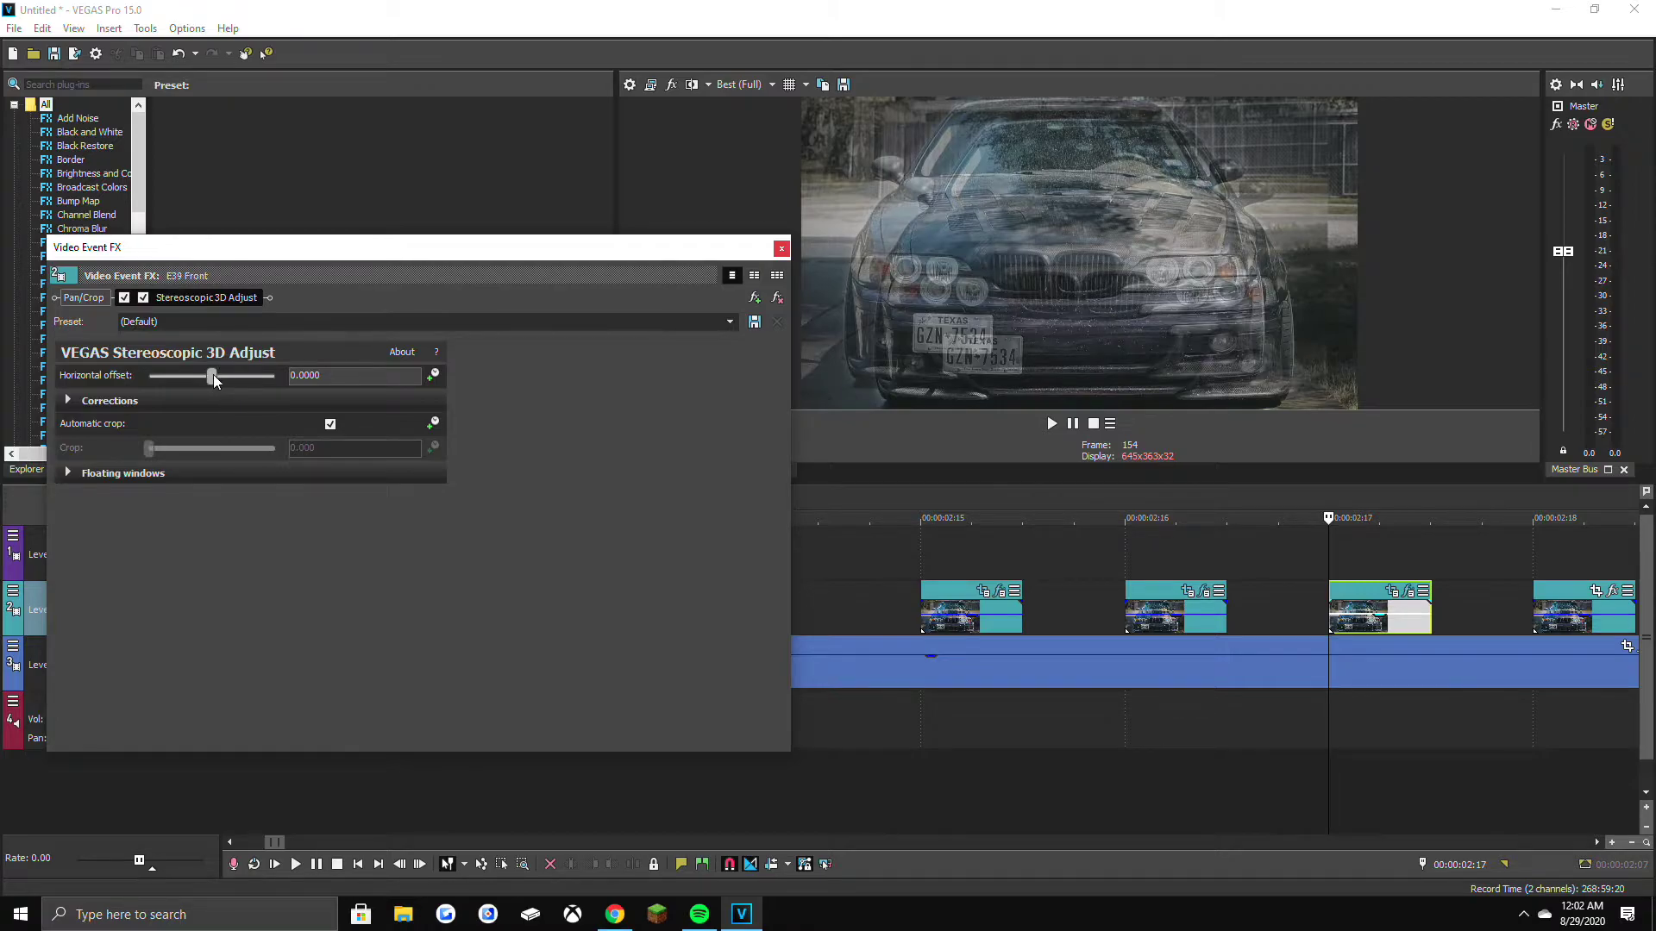
Set the 00:00:02:17 piece's stereoscopic horizontal offset to about 0.035, vertical offset to about 0.043, keystone to about -0.069 and rotation to -15.
drag(214, 375, 241, 423)
click(79, 402)
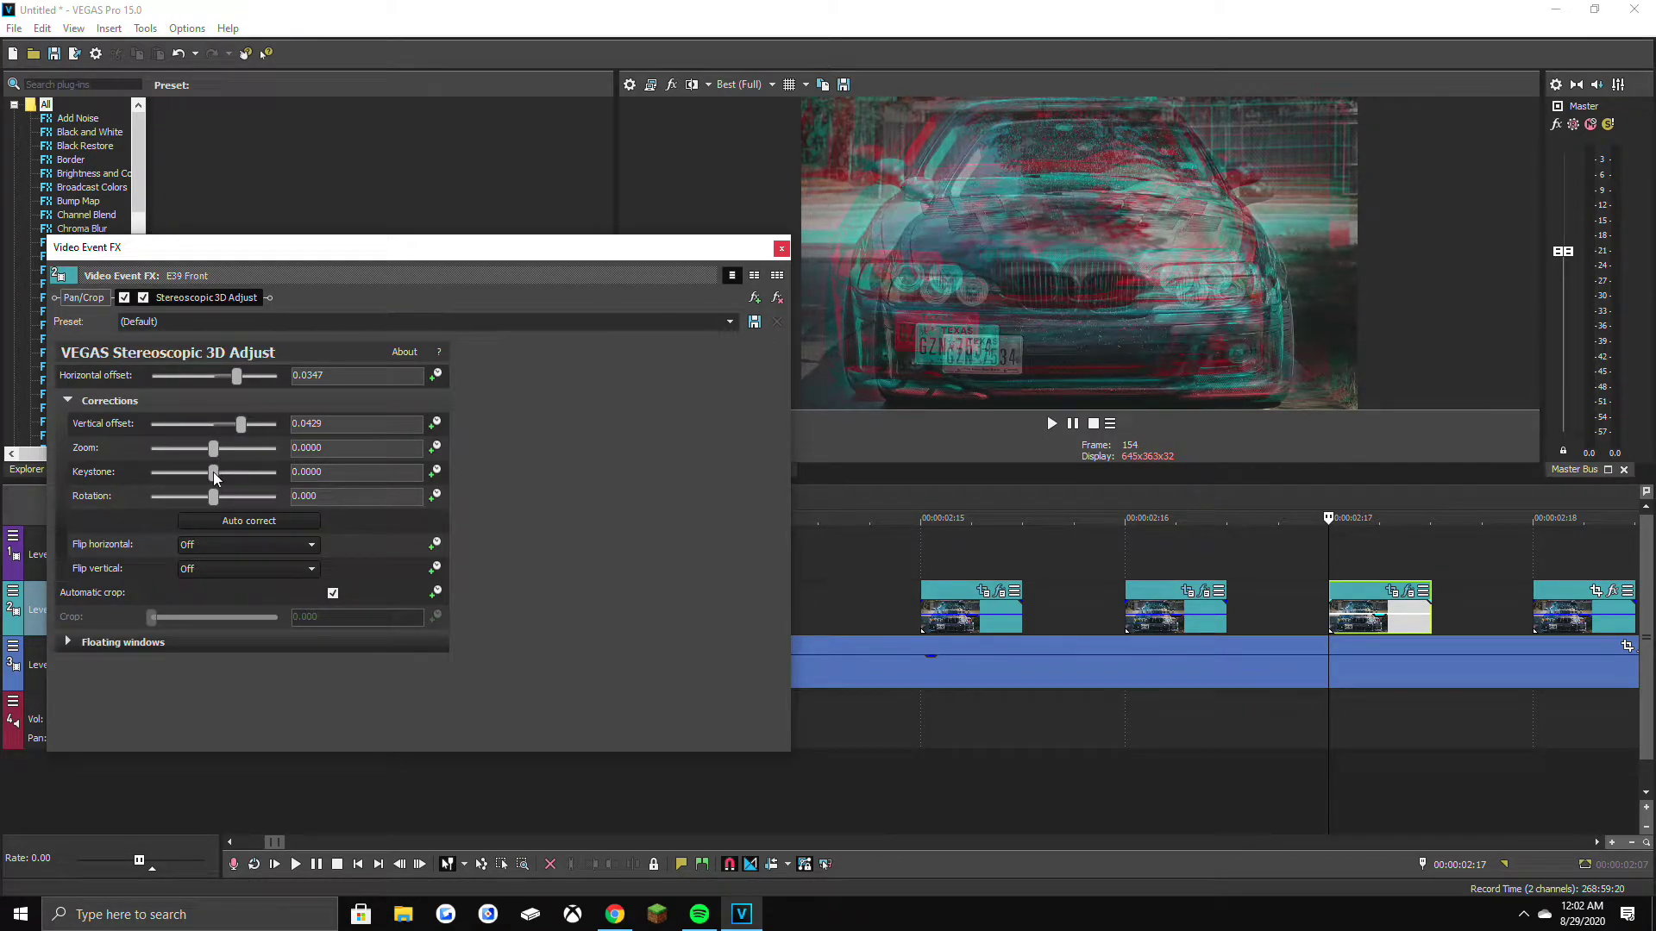
drag(213, 473, 169, 474)
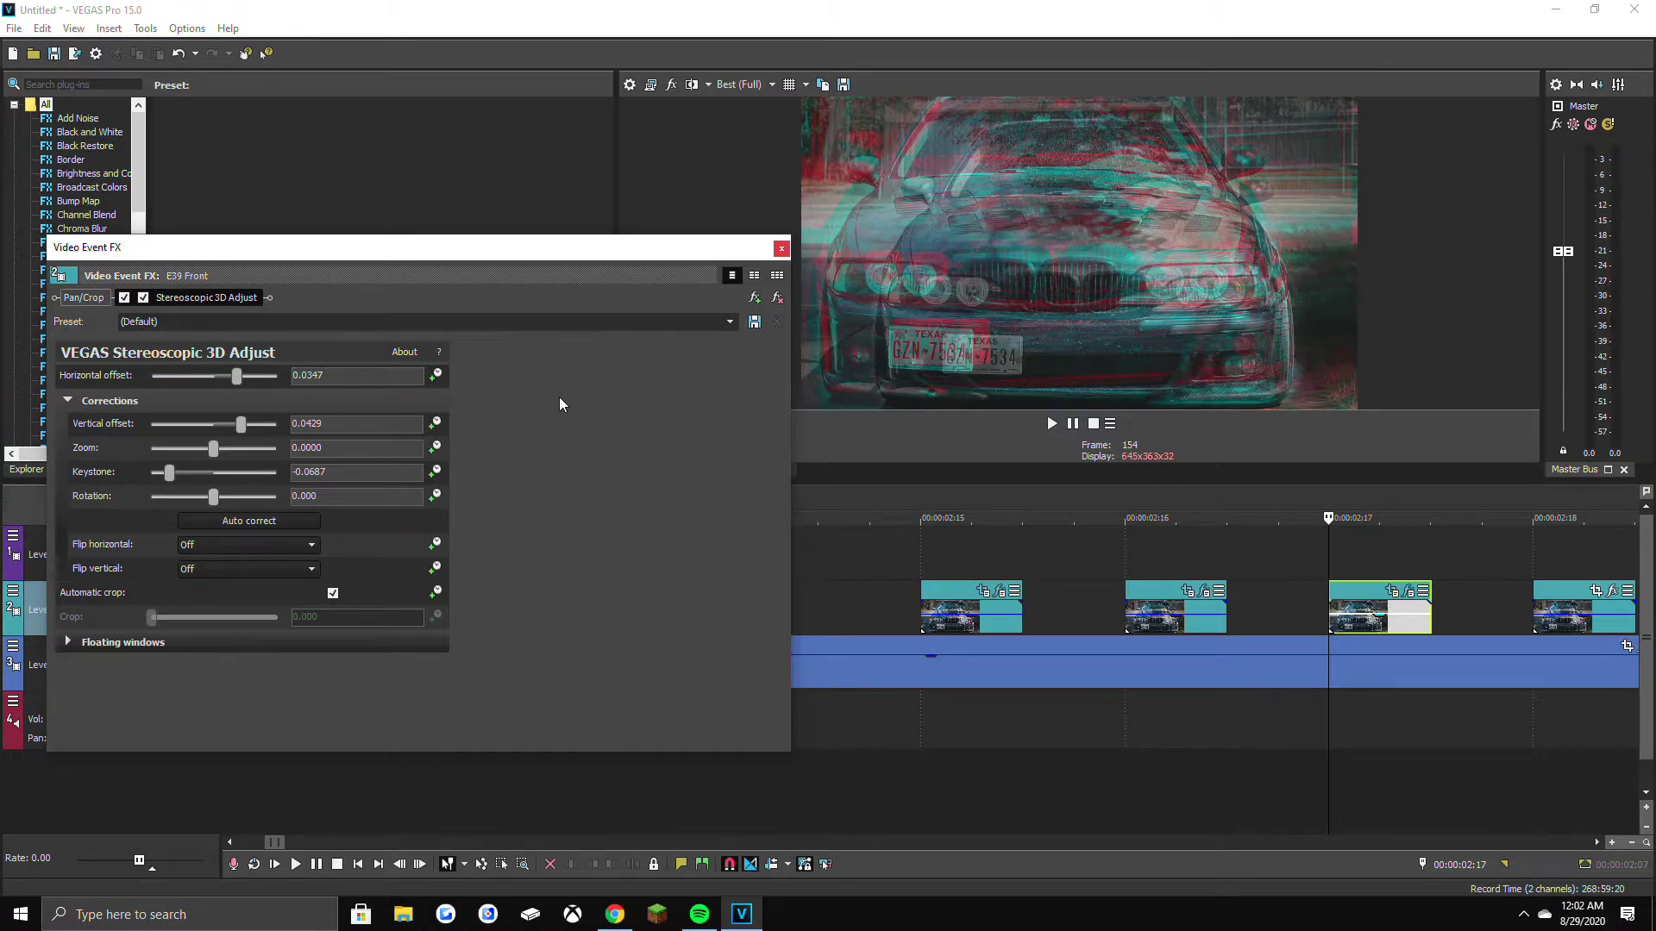
drag(214, 497, 147, 495)
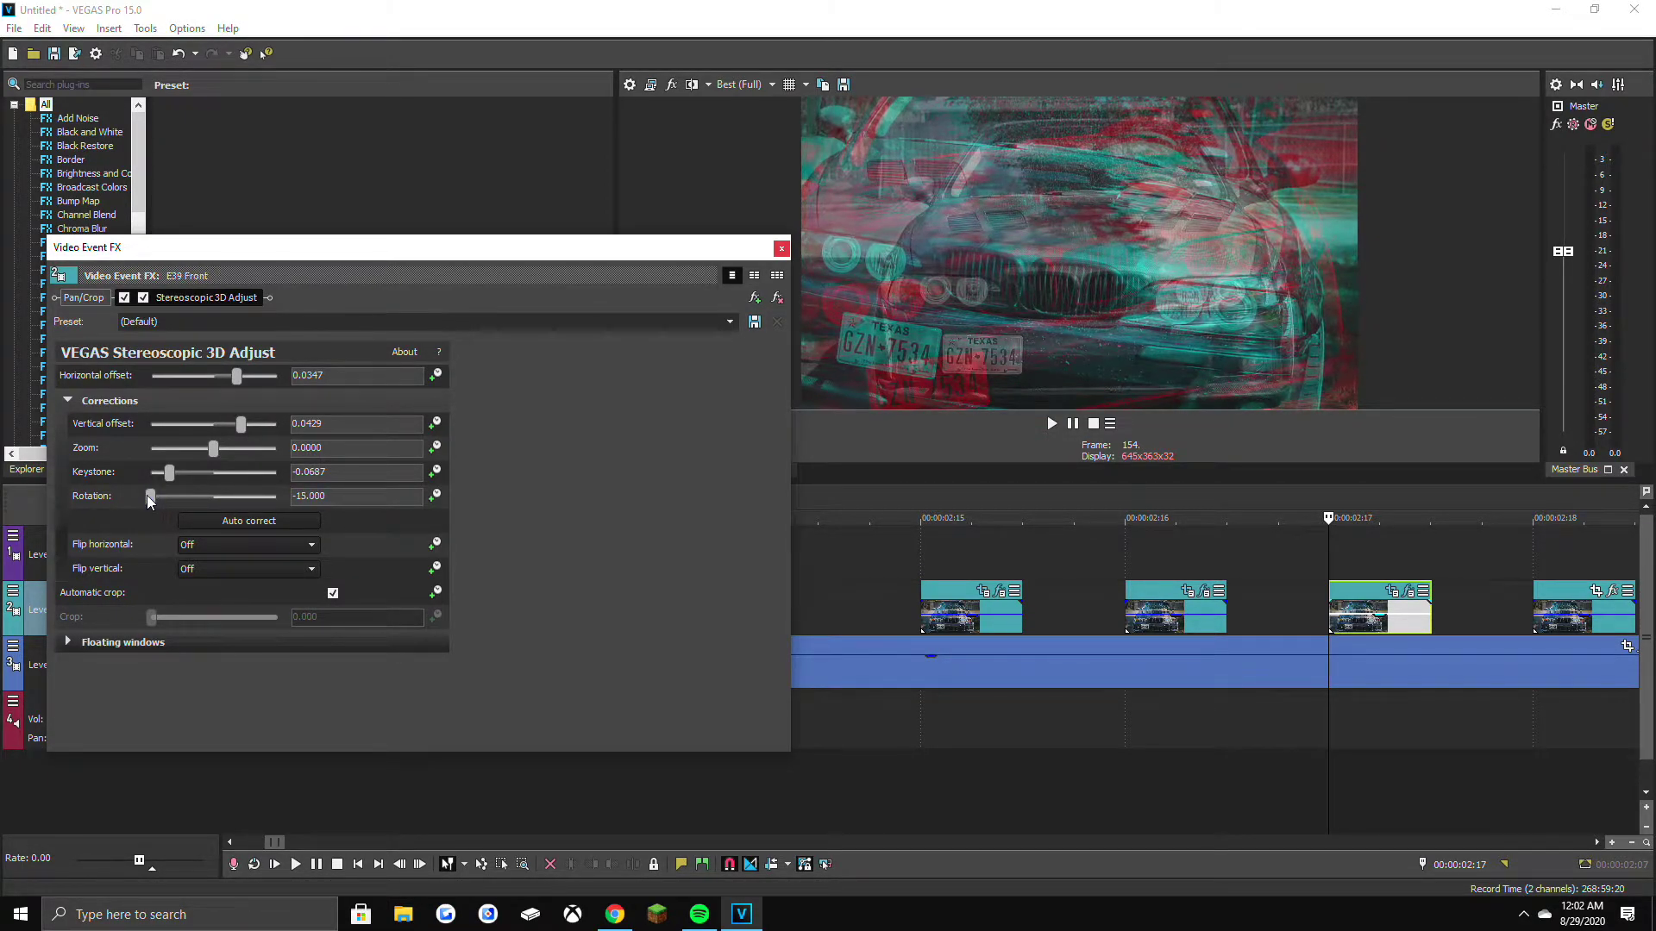
click(782, 249)
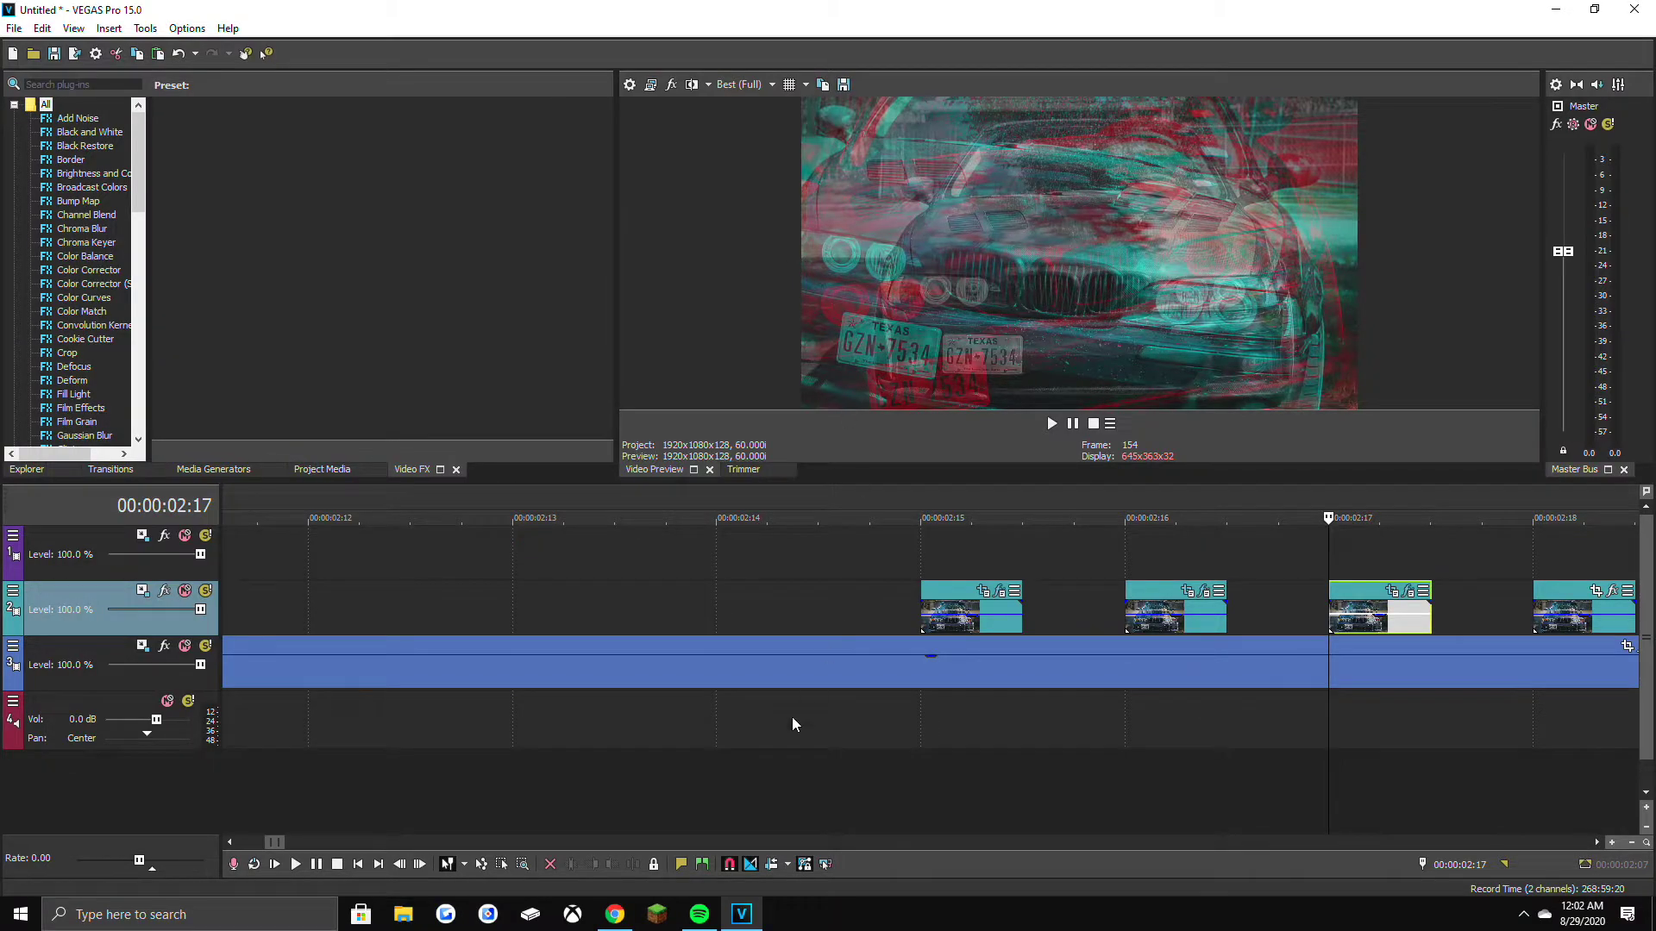
Offset the pan/crop frame of the second-track piece at 00:00:02:18 to about X center 789 and Y center 489.
click(1538, 618)
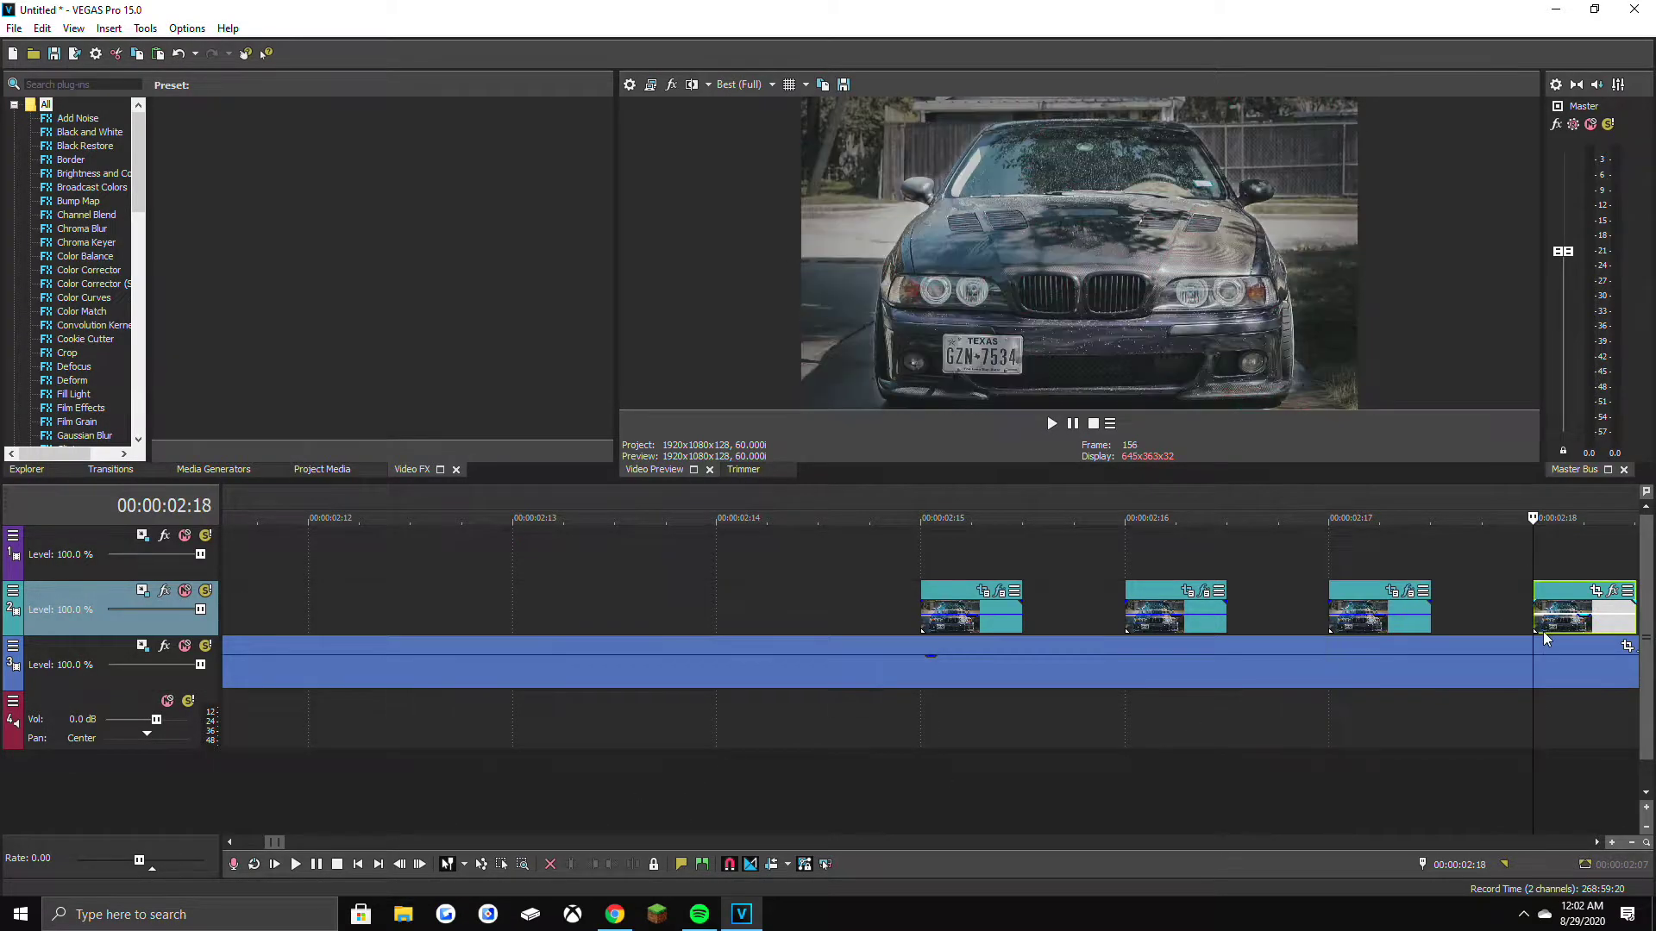
click(1596, 593)
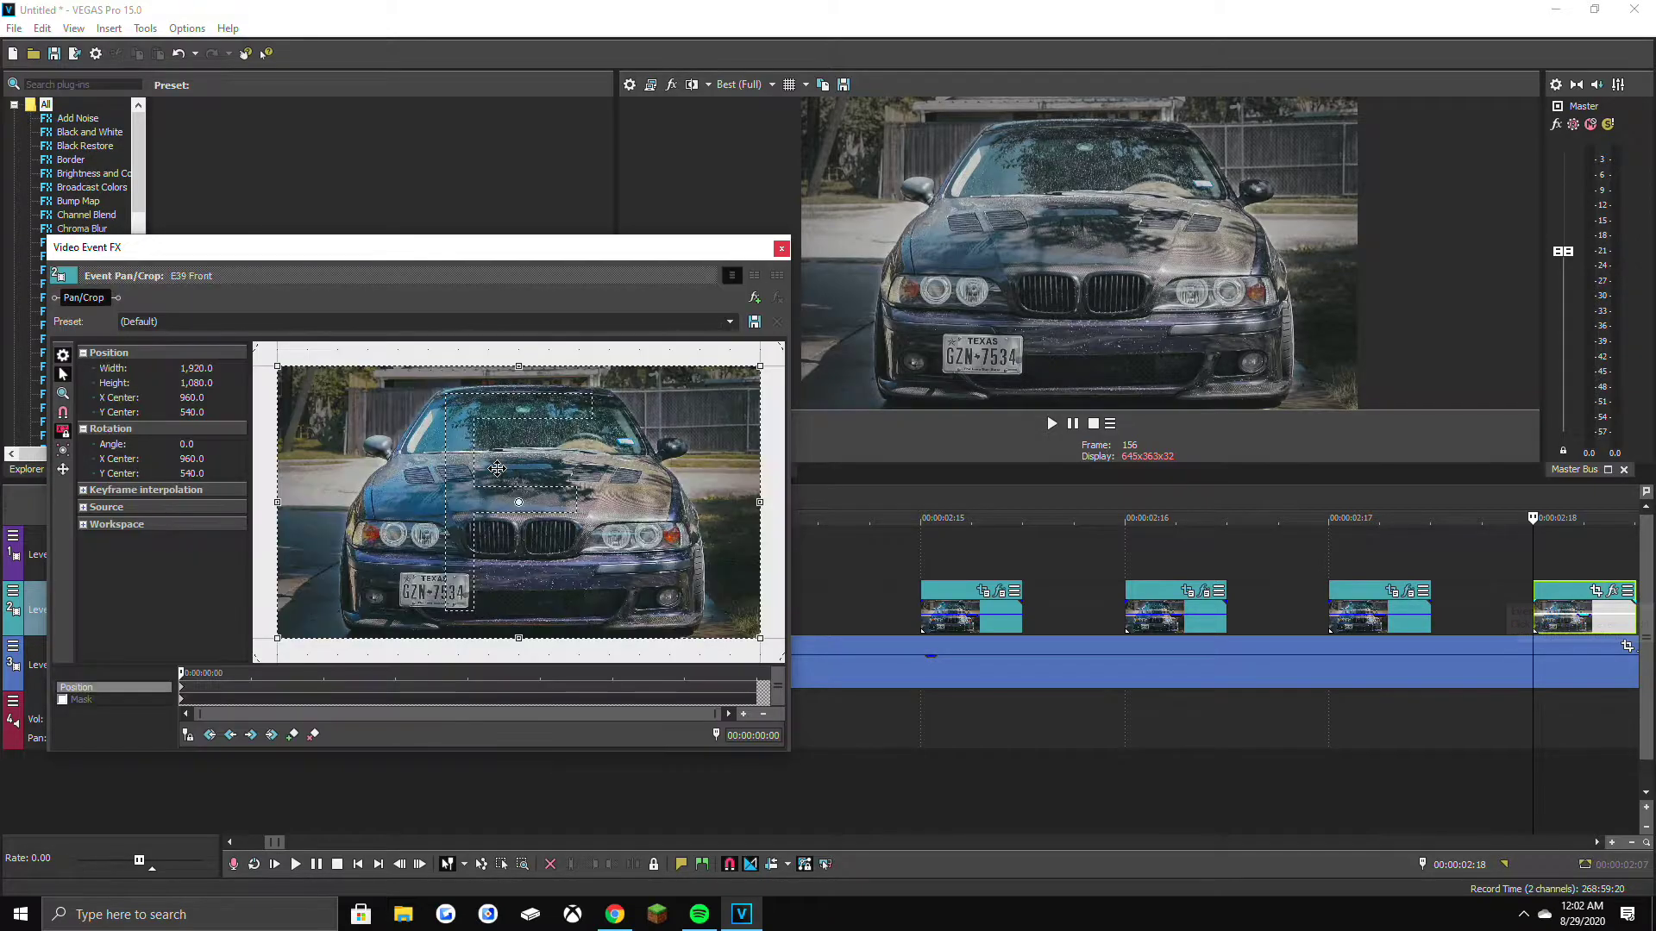
drag(529, 518, 495, 512)
click(781, 248)
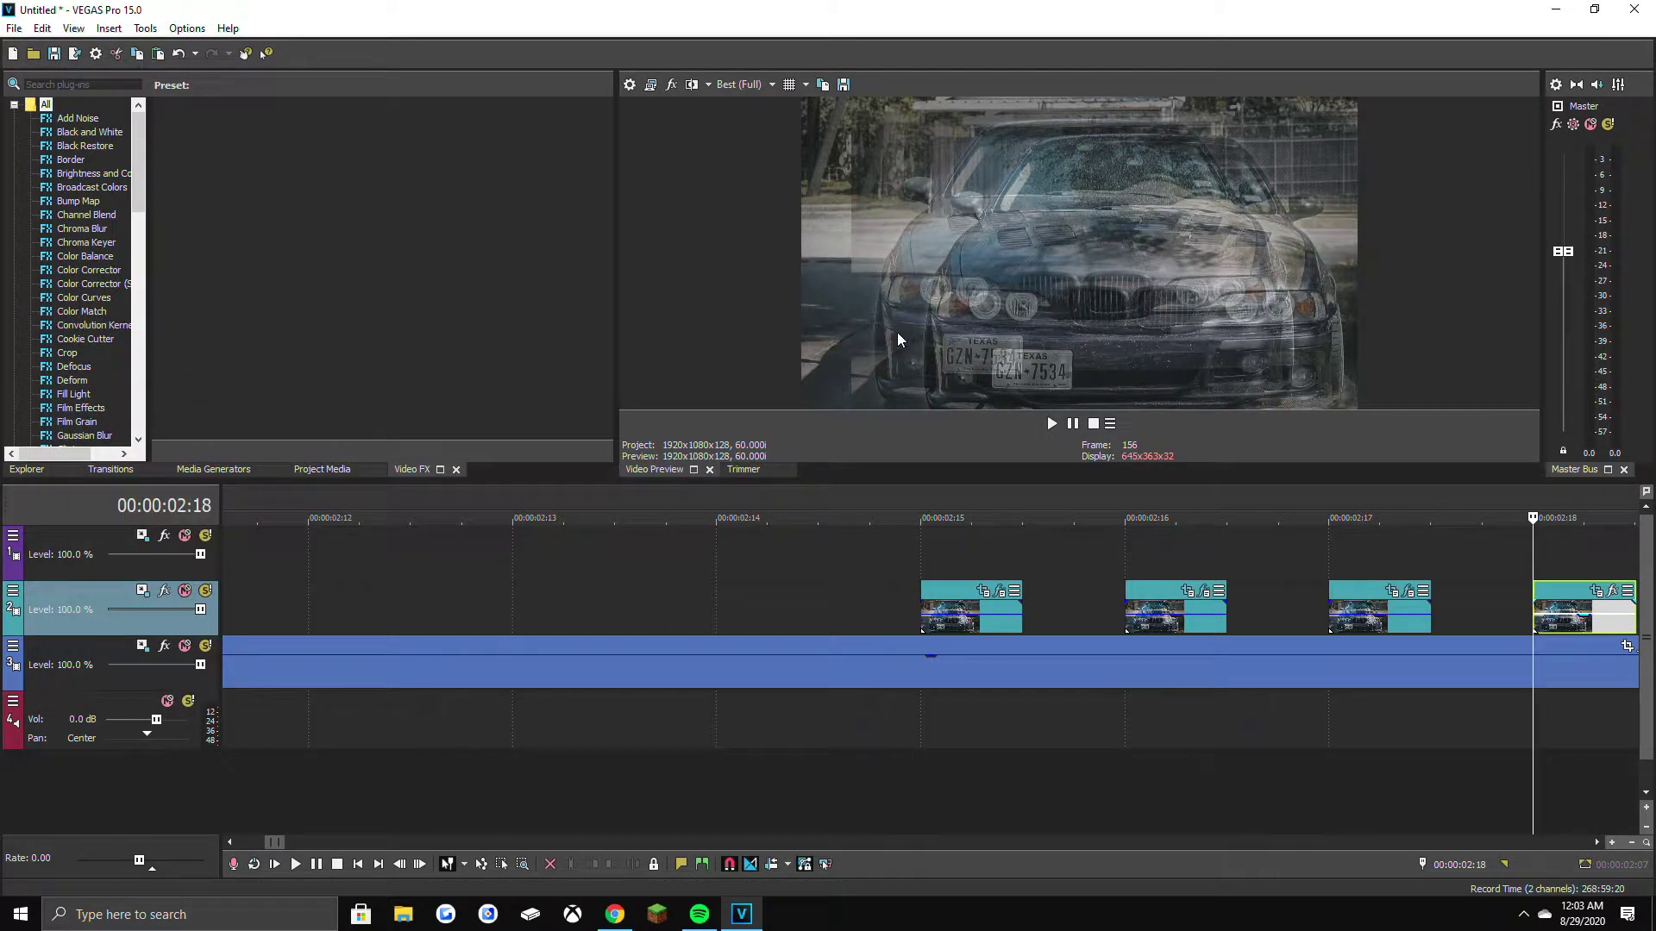
Add the VEGAS Stereoscopic 3D Adjust effect to the second-track piece at 00:00:02:18.
click(1615, 601)
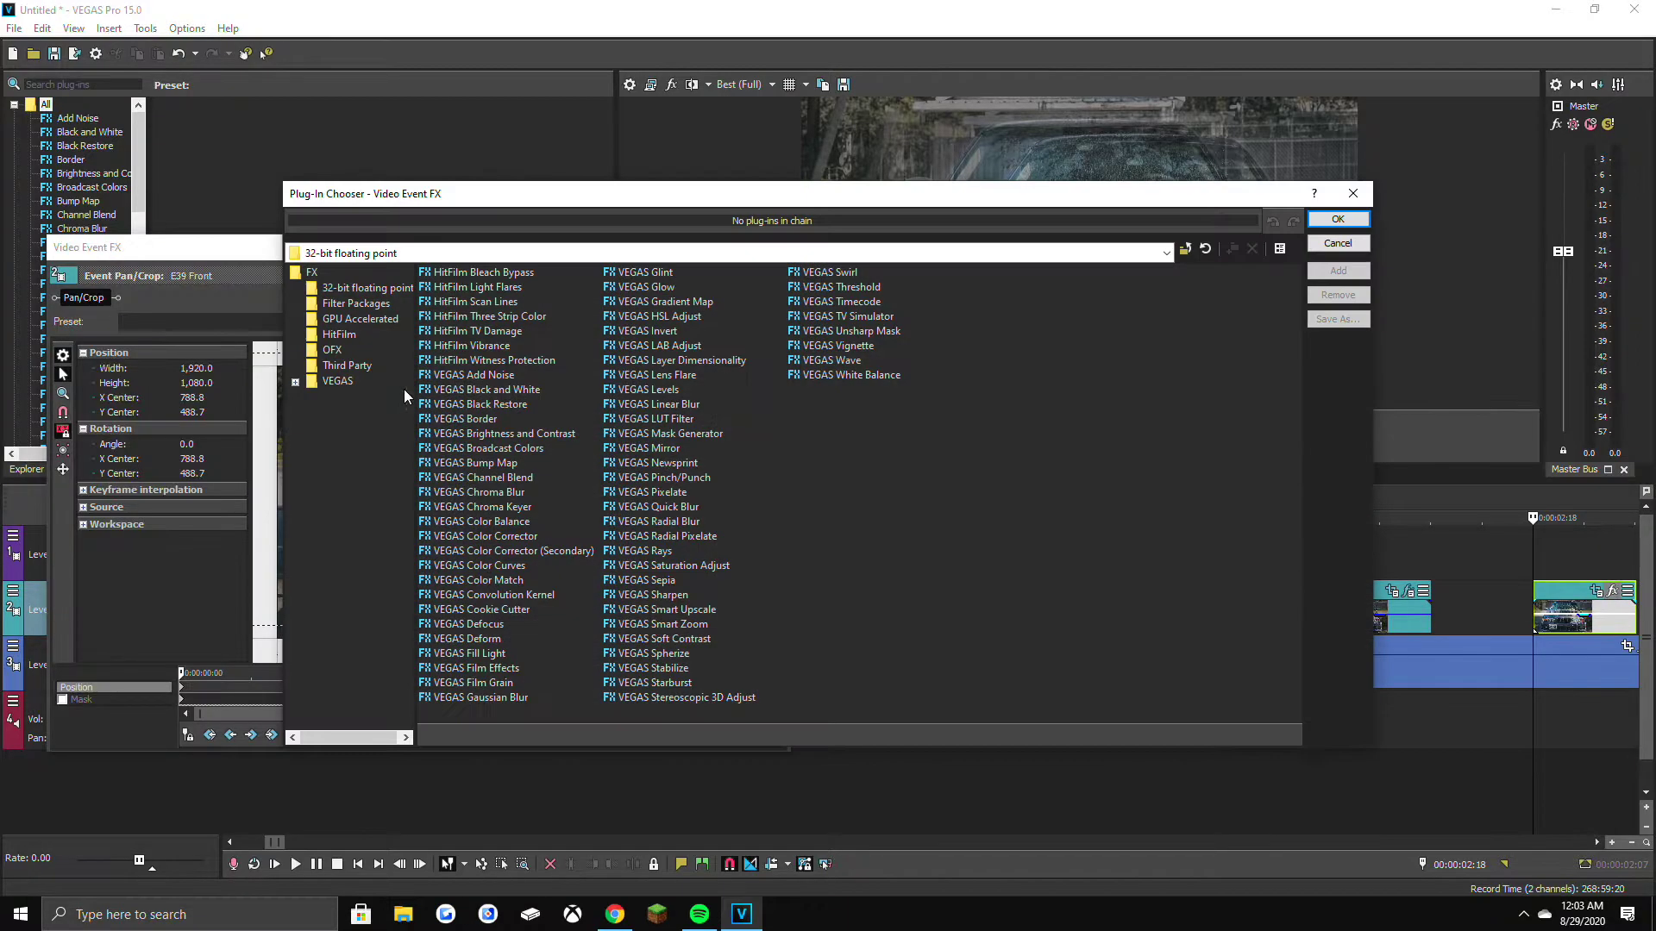
click(690, 697)
click(1337, 270)
click(1347, 222)
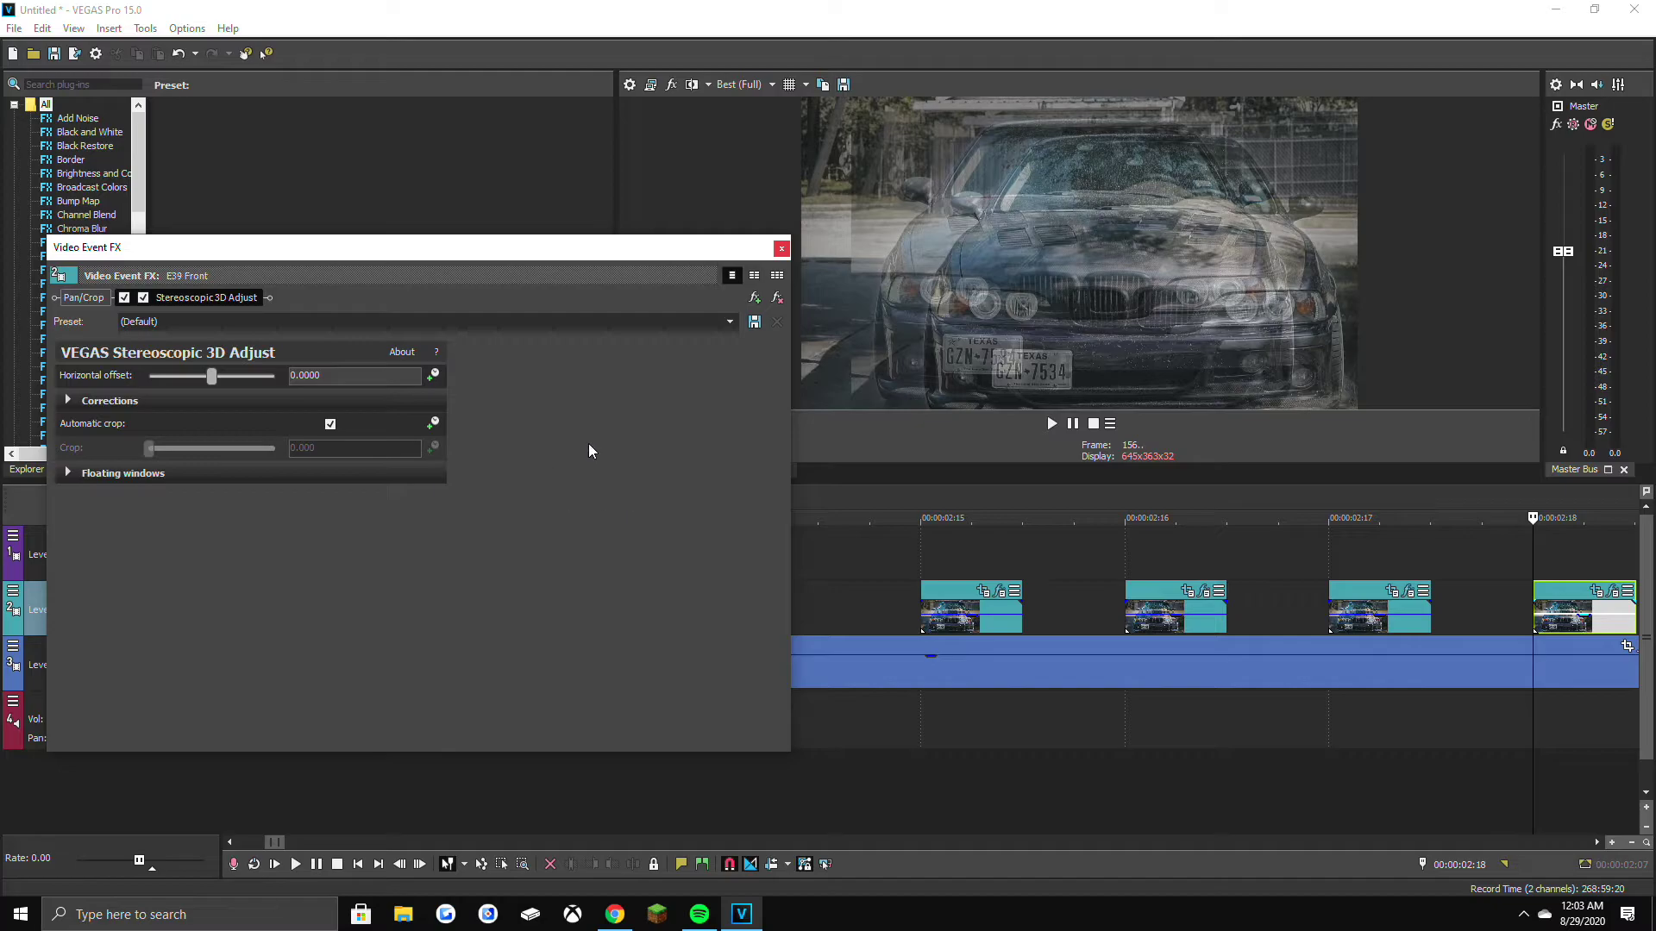
Set the 00:00:02:18 piece's stereoscopic horizontal offset to about 0.089, vertical offset to about -0.059, zoom to -0.1 and keystone to about 0.025.
drag(213, 377, 154, 426)
click(69, 396)
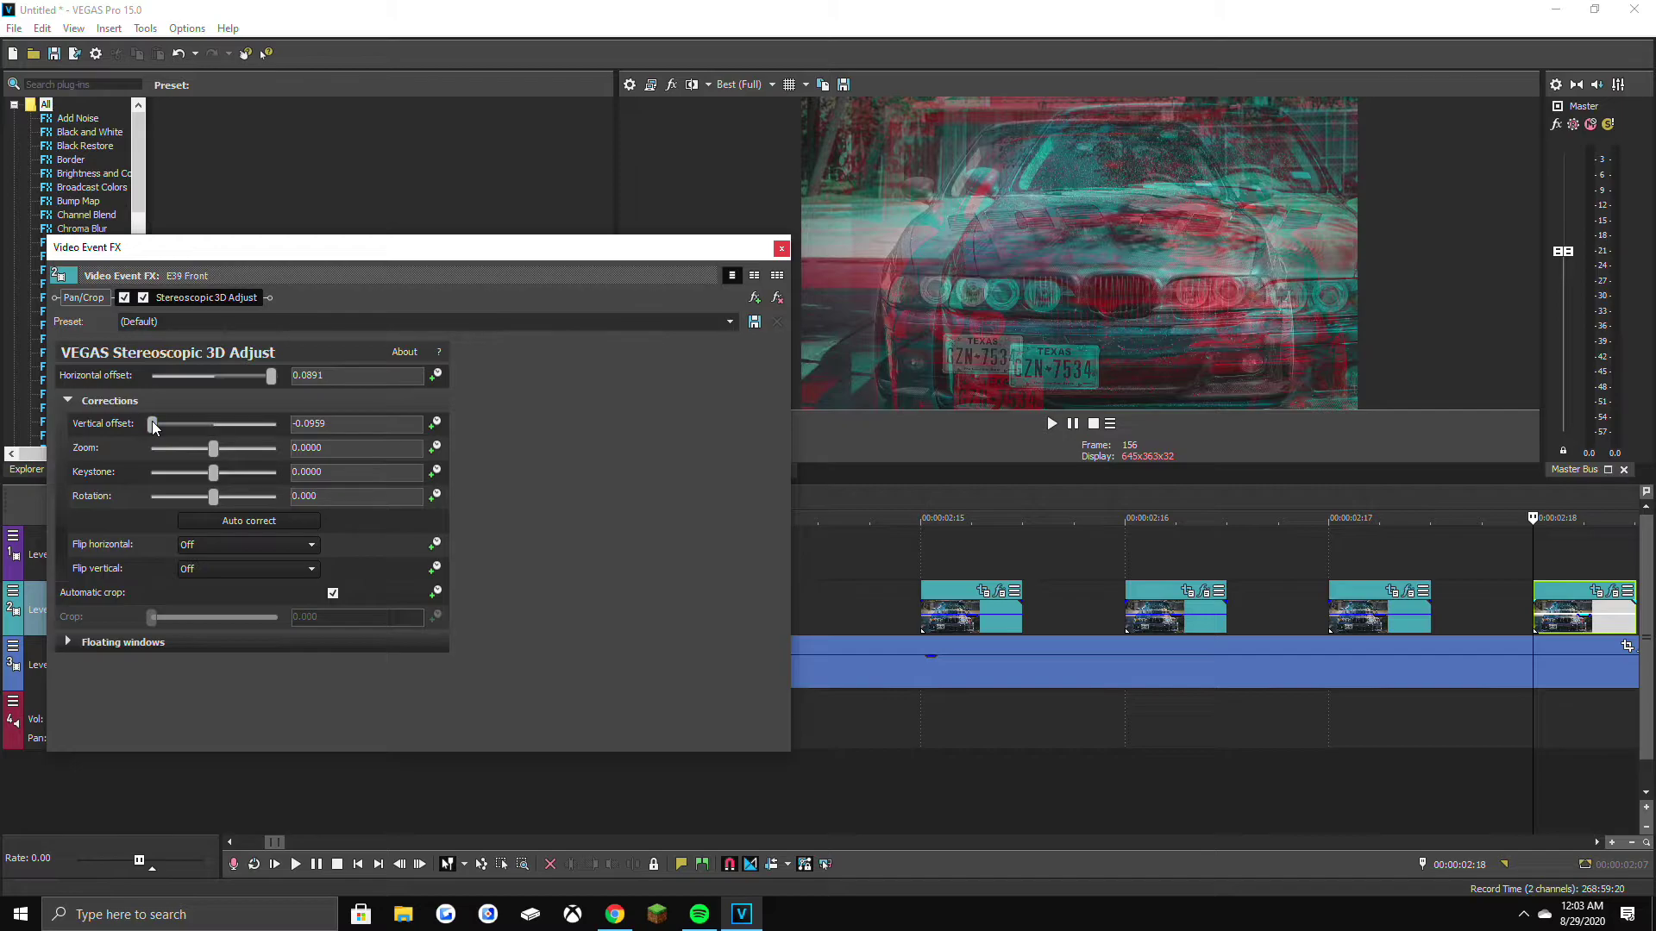
drag(159, 429, 171, 431)
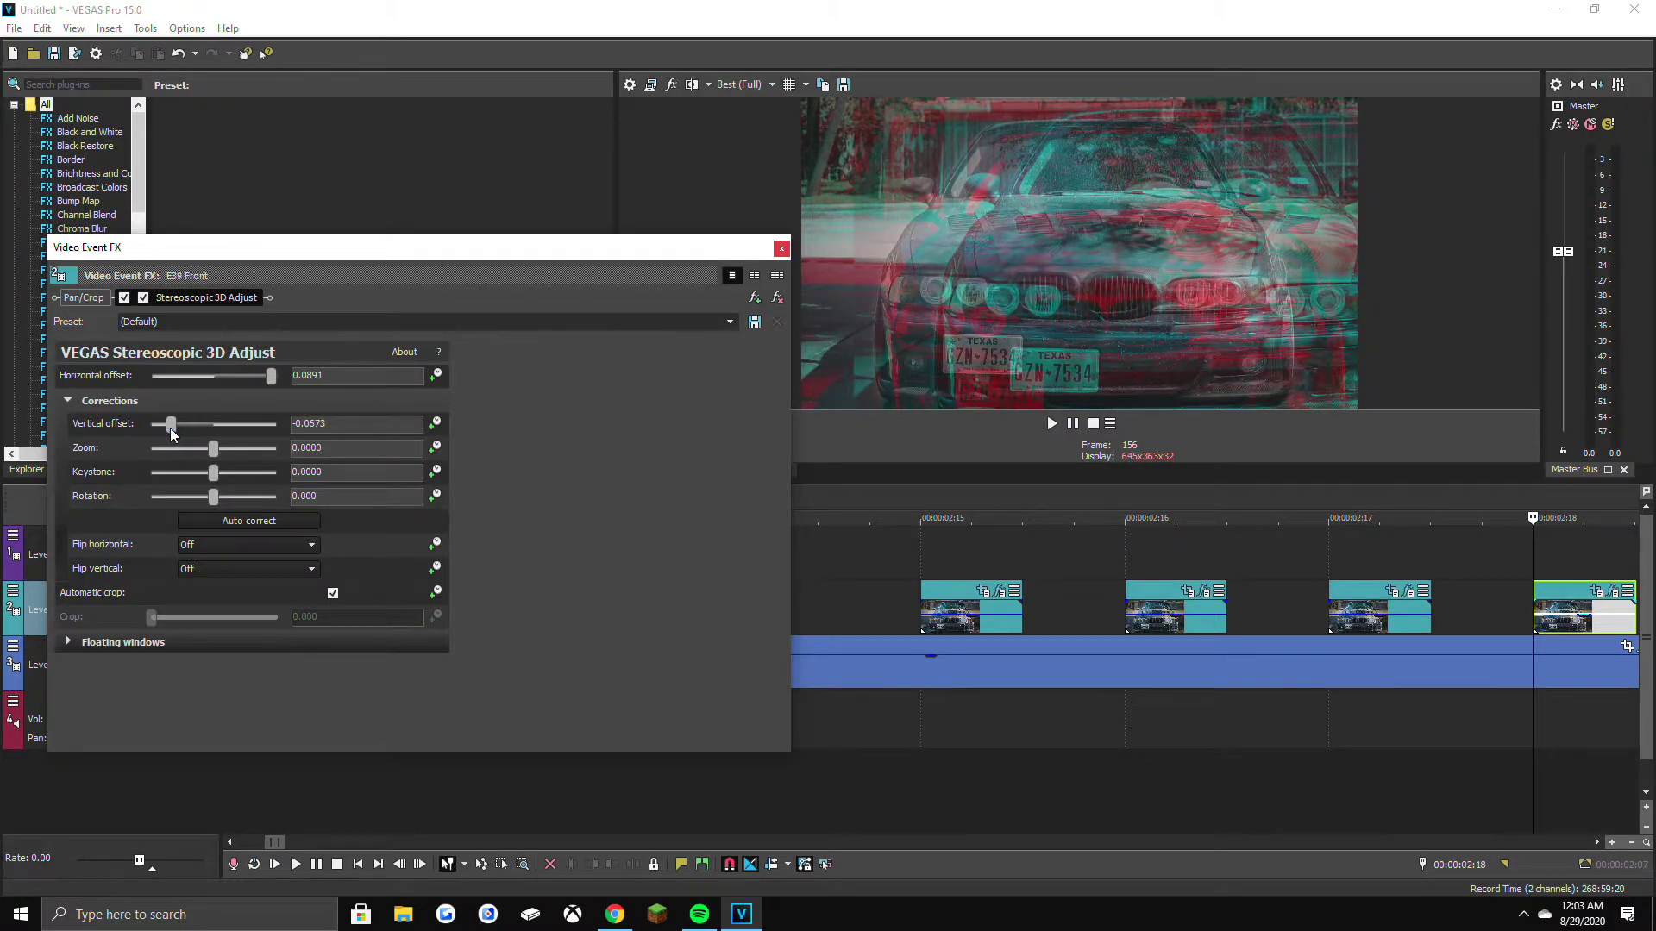
drag(174, 428, 231, 479)
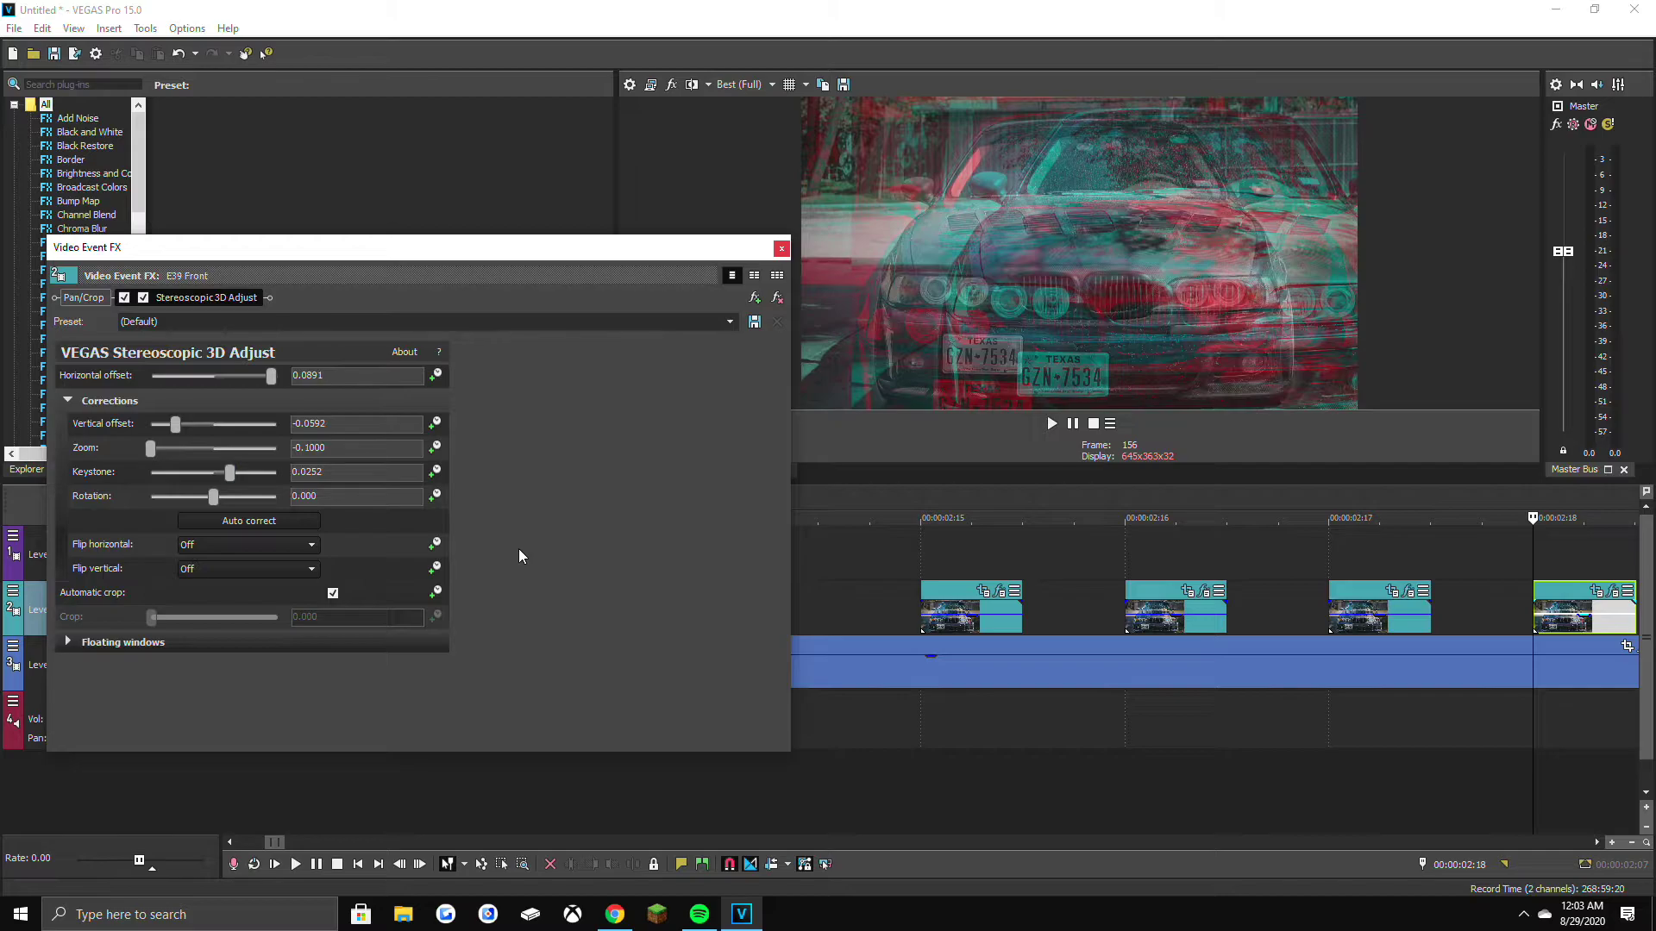
click(781, 249)
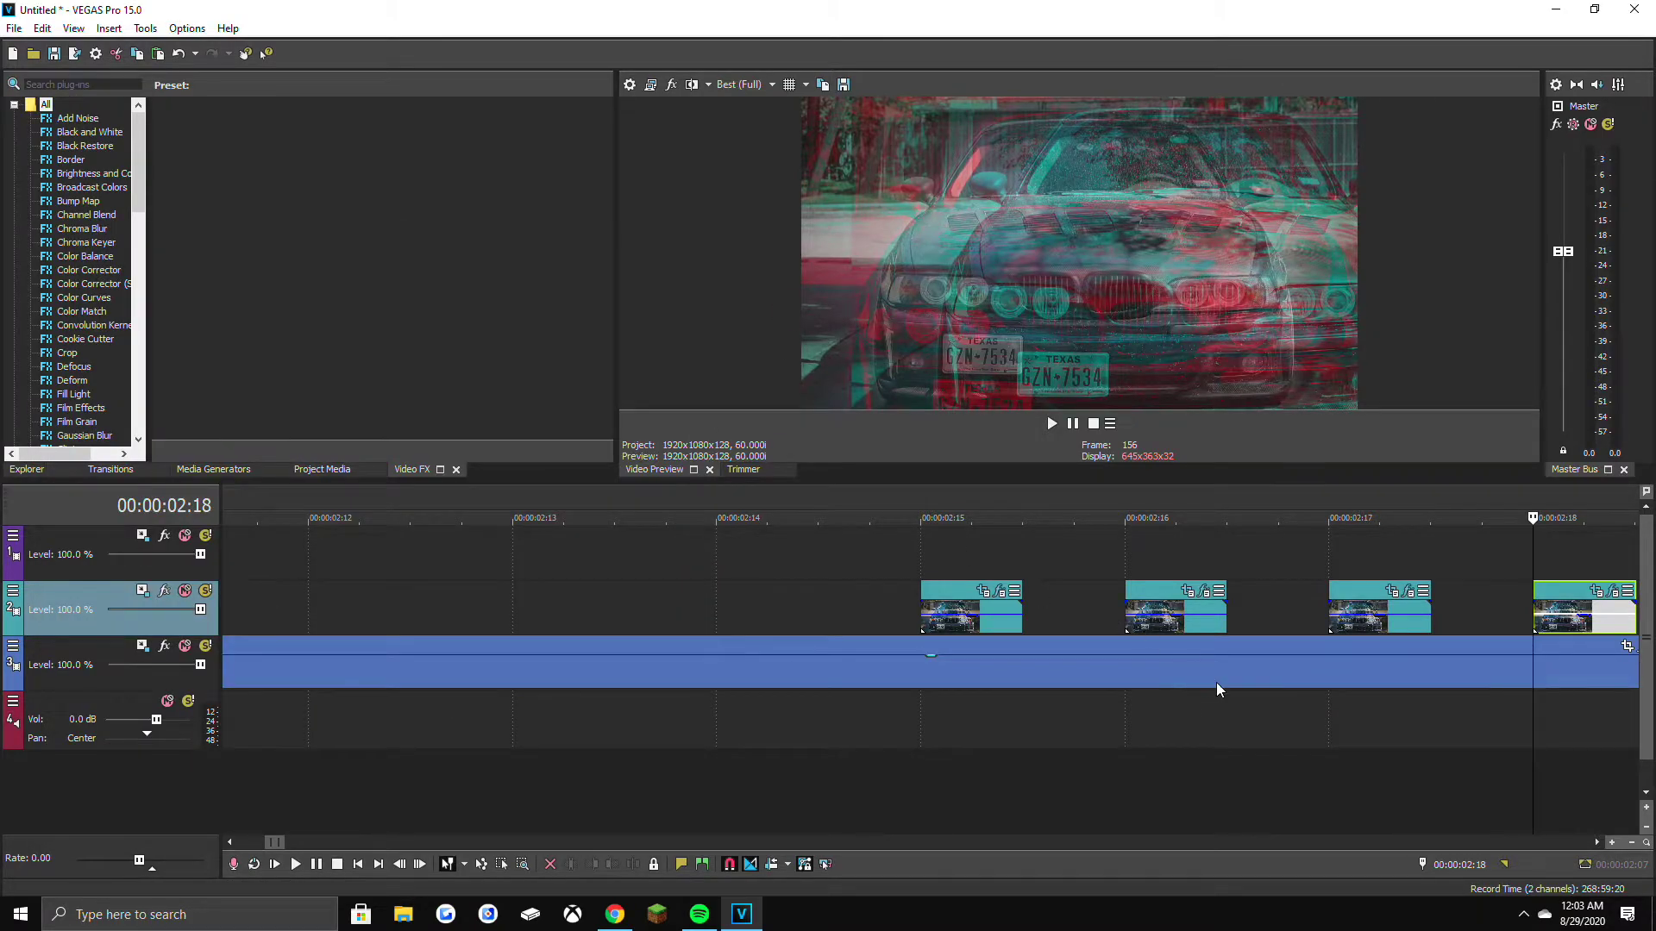
Offset the pan/crop frame of the second-track piece at 00:00:02:19 to about X center 1,138 and Y center 523.
key(Right)
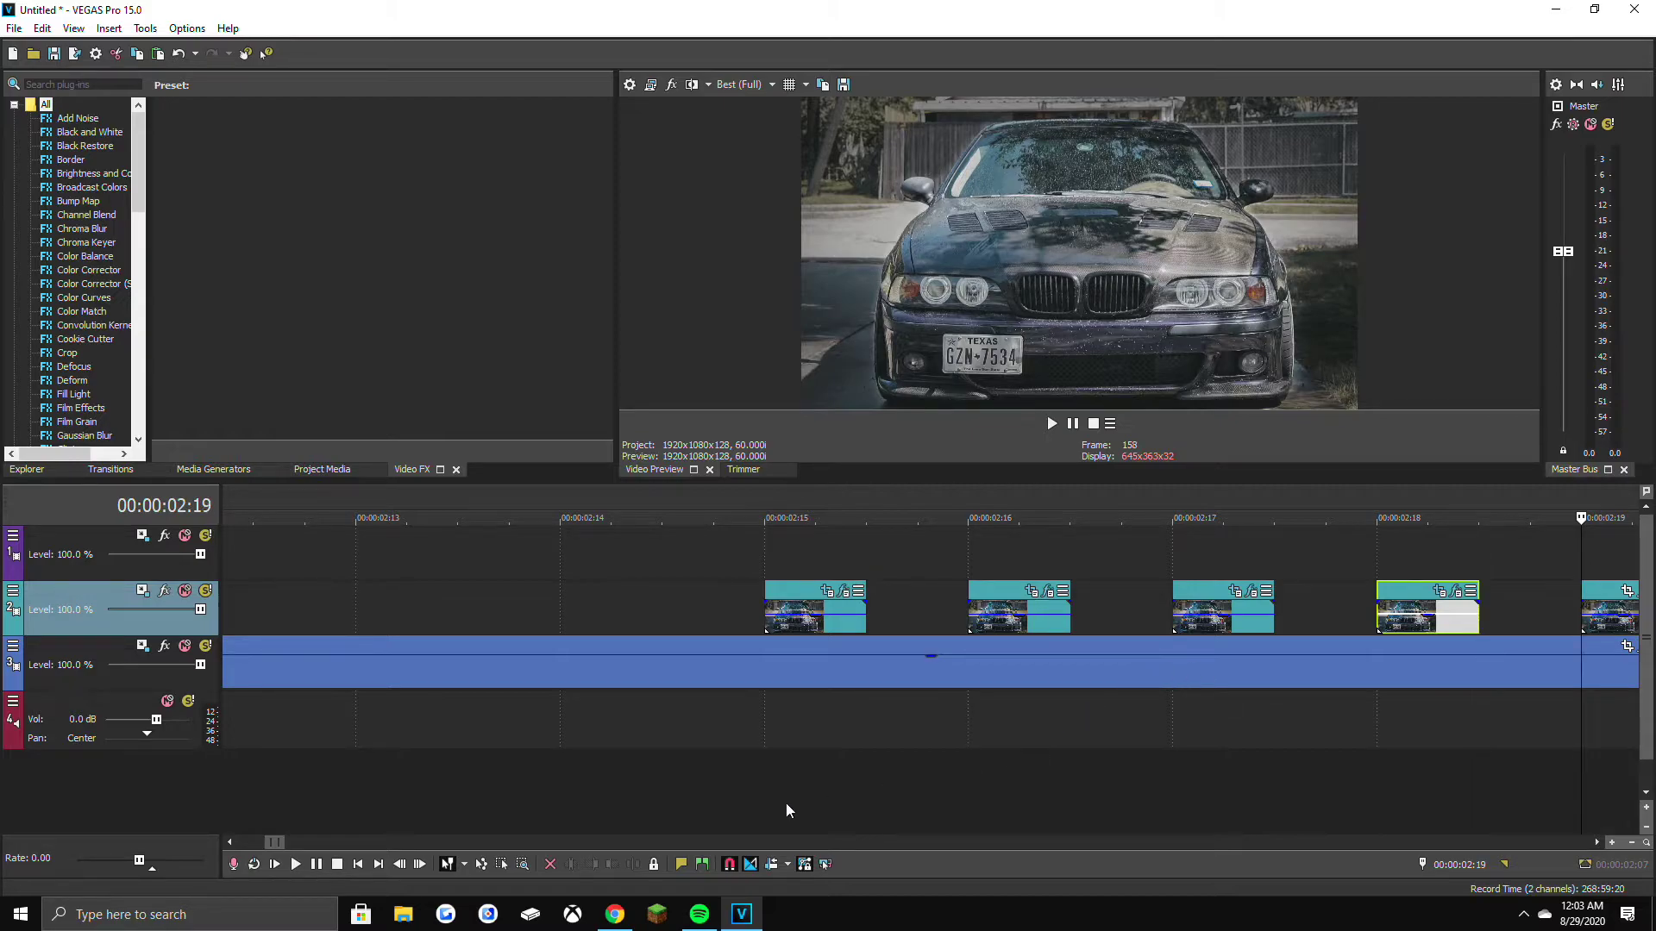
scroll(1363, 635, down, 2)
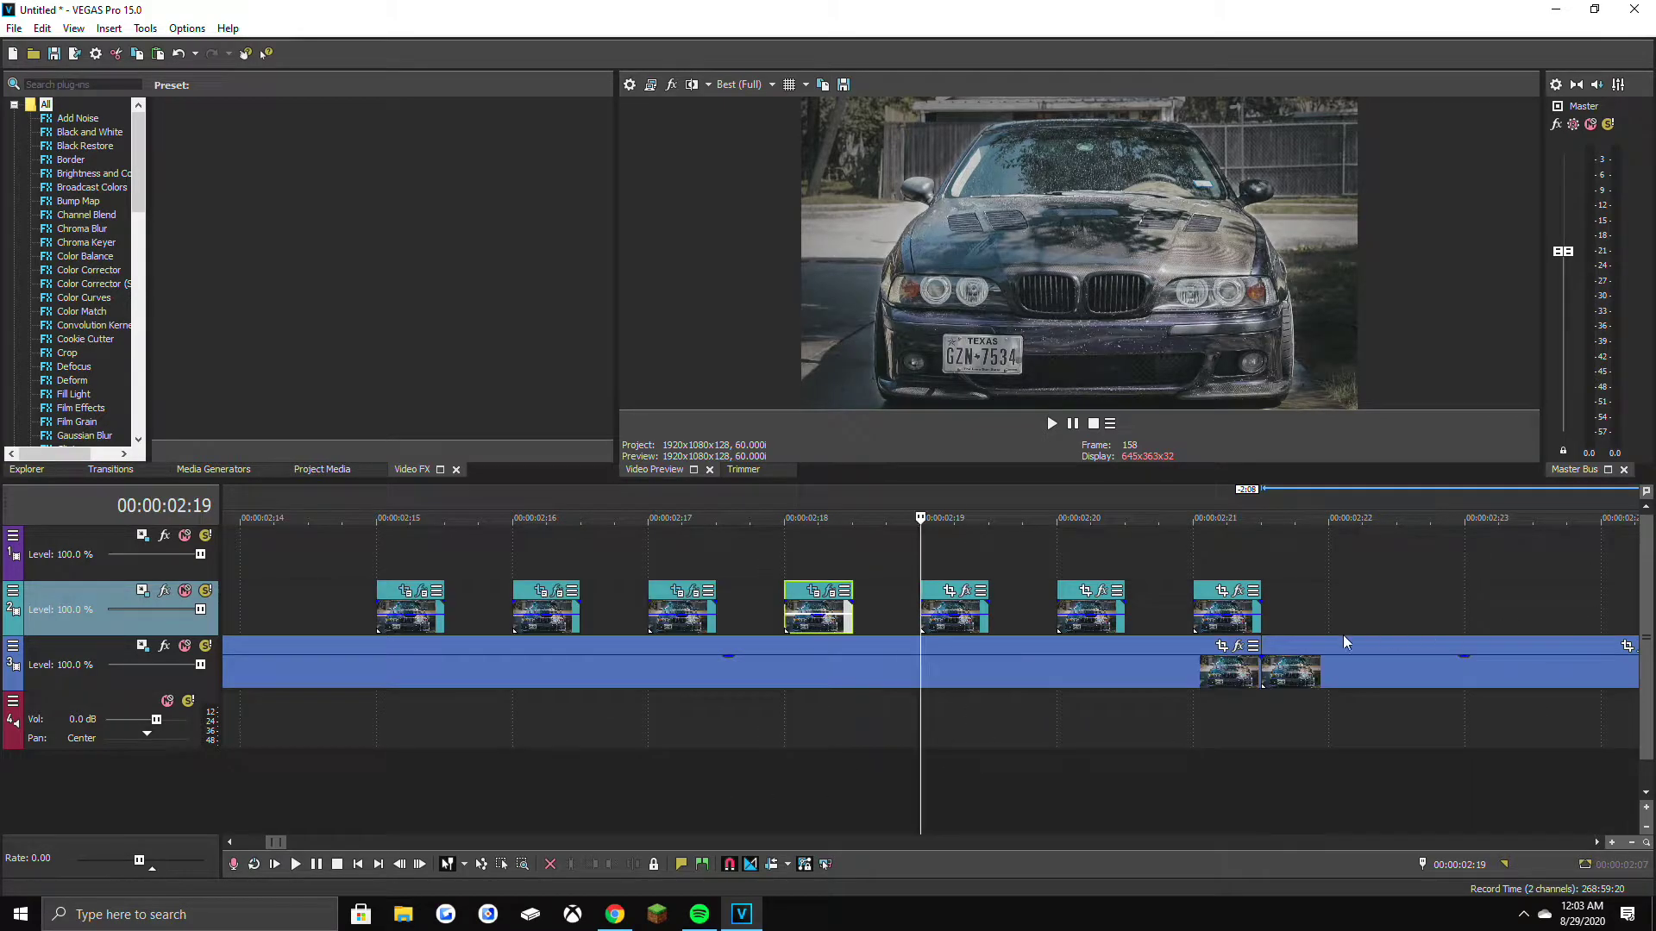
click(949, 591)
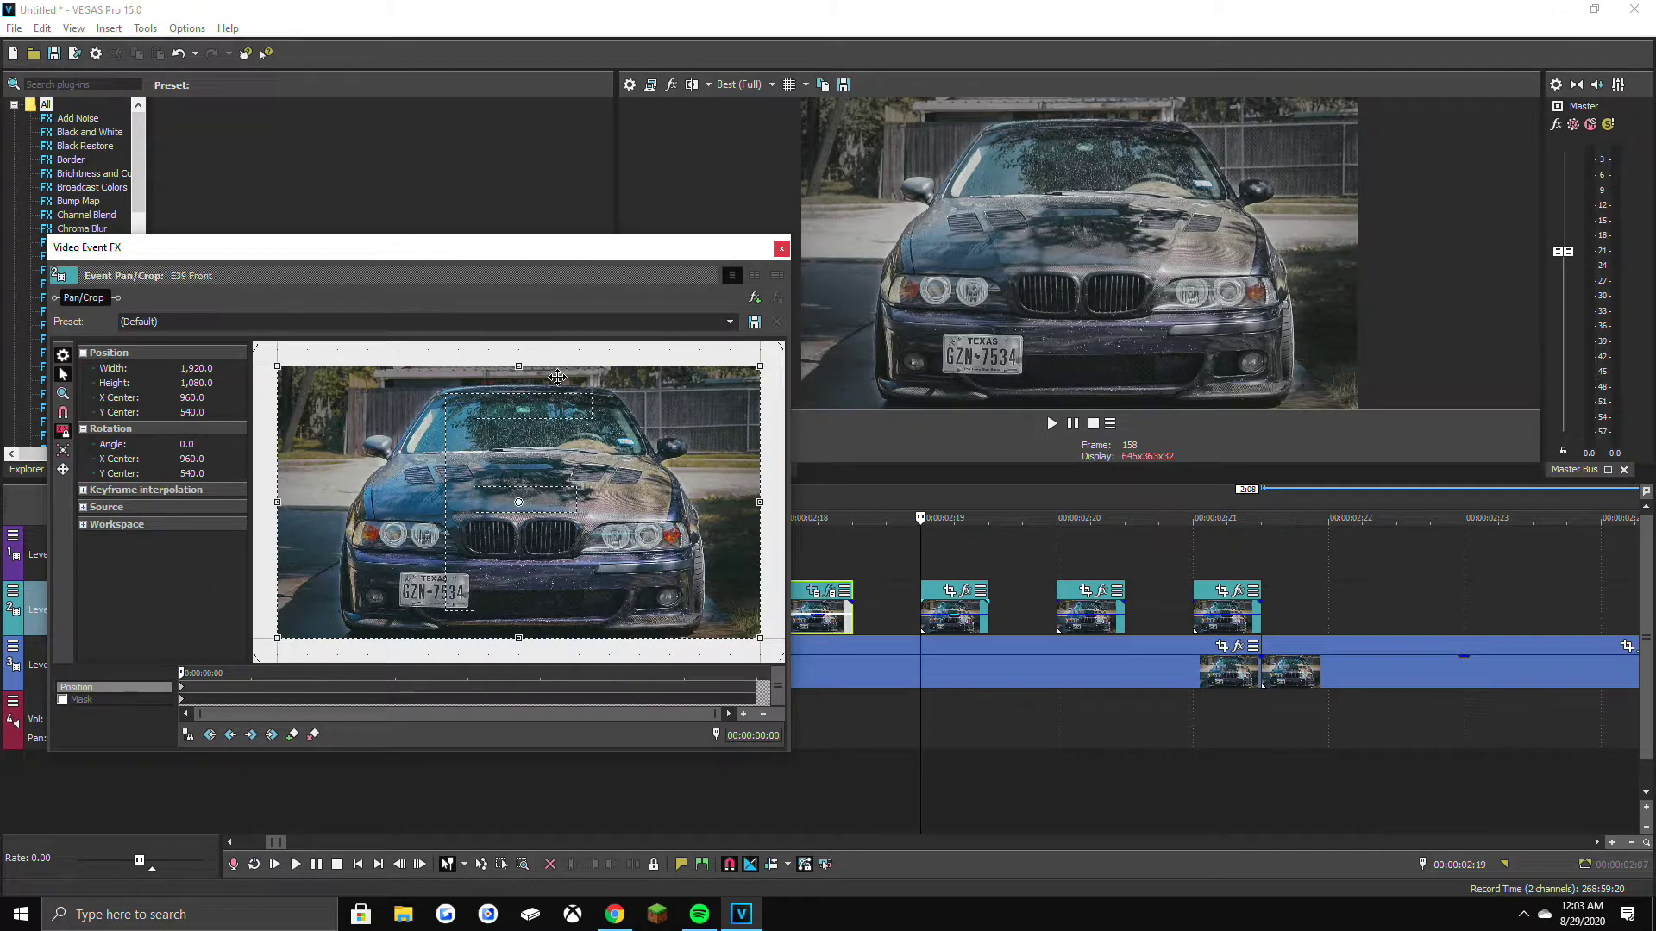
drag(493, 502, 541, 498)
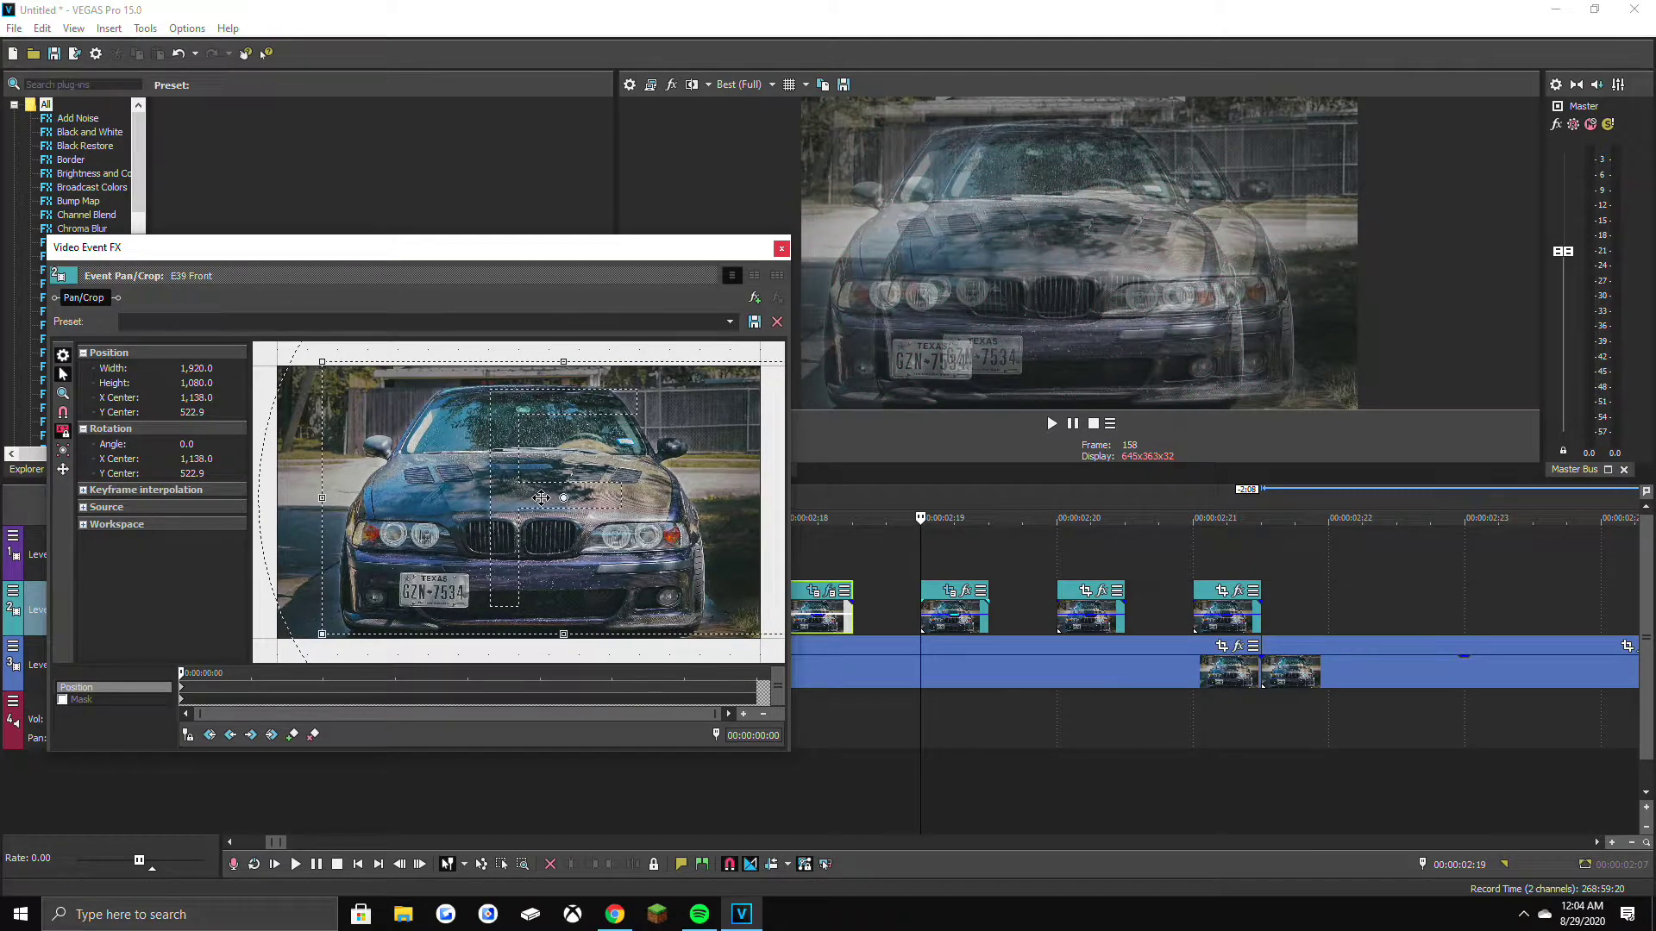
click(781, 249)
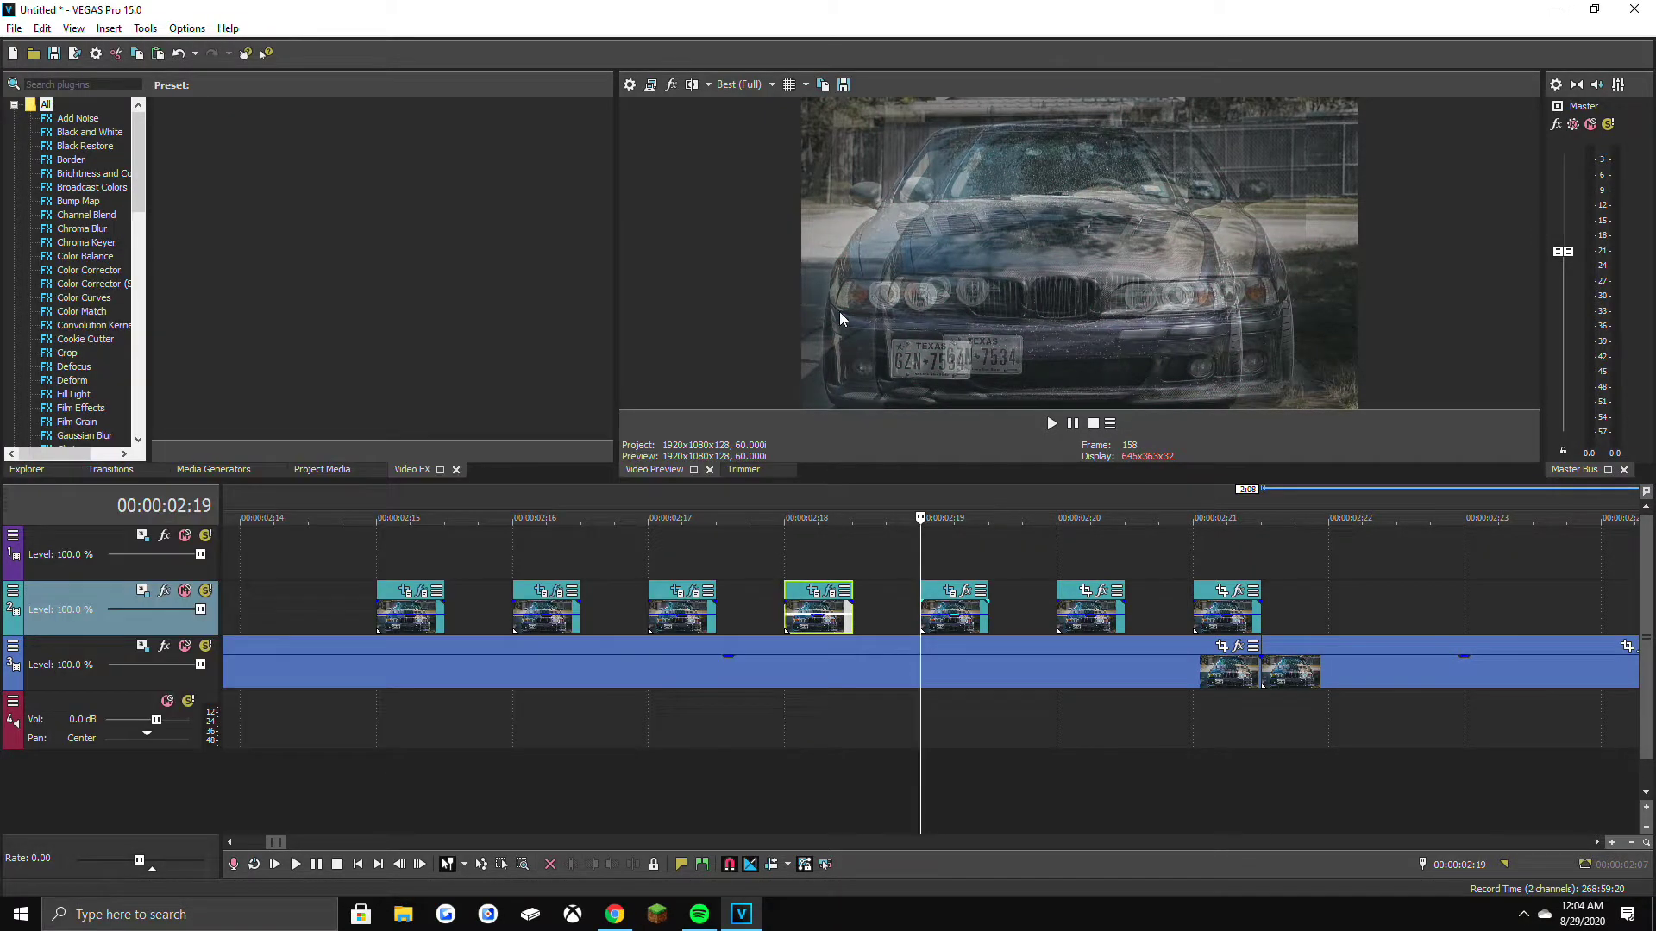
Add the VEGAS Stereoscopic 3D Adjust effect to the second-track piece at 00:00:02:19.
click(964, 591)
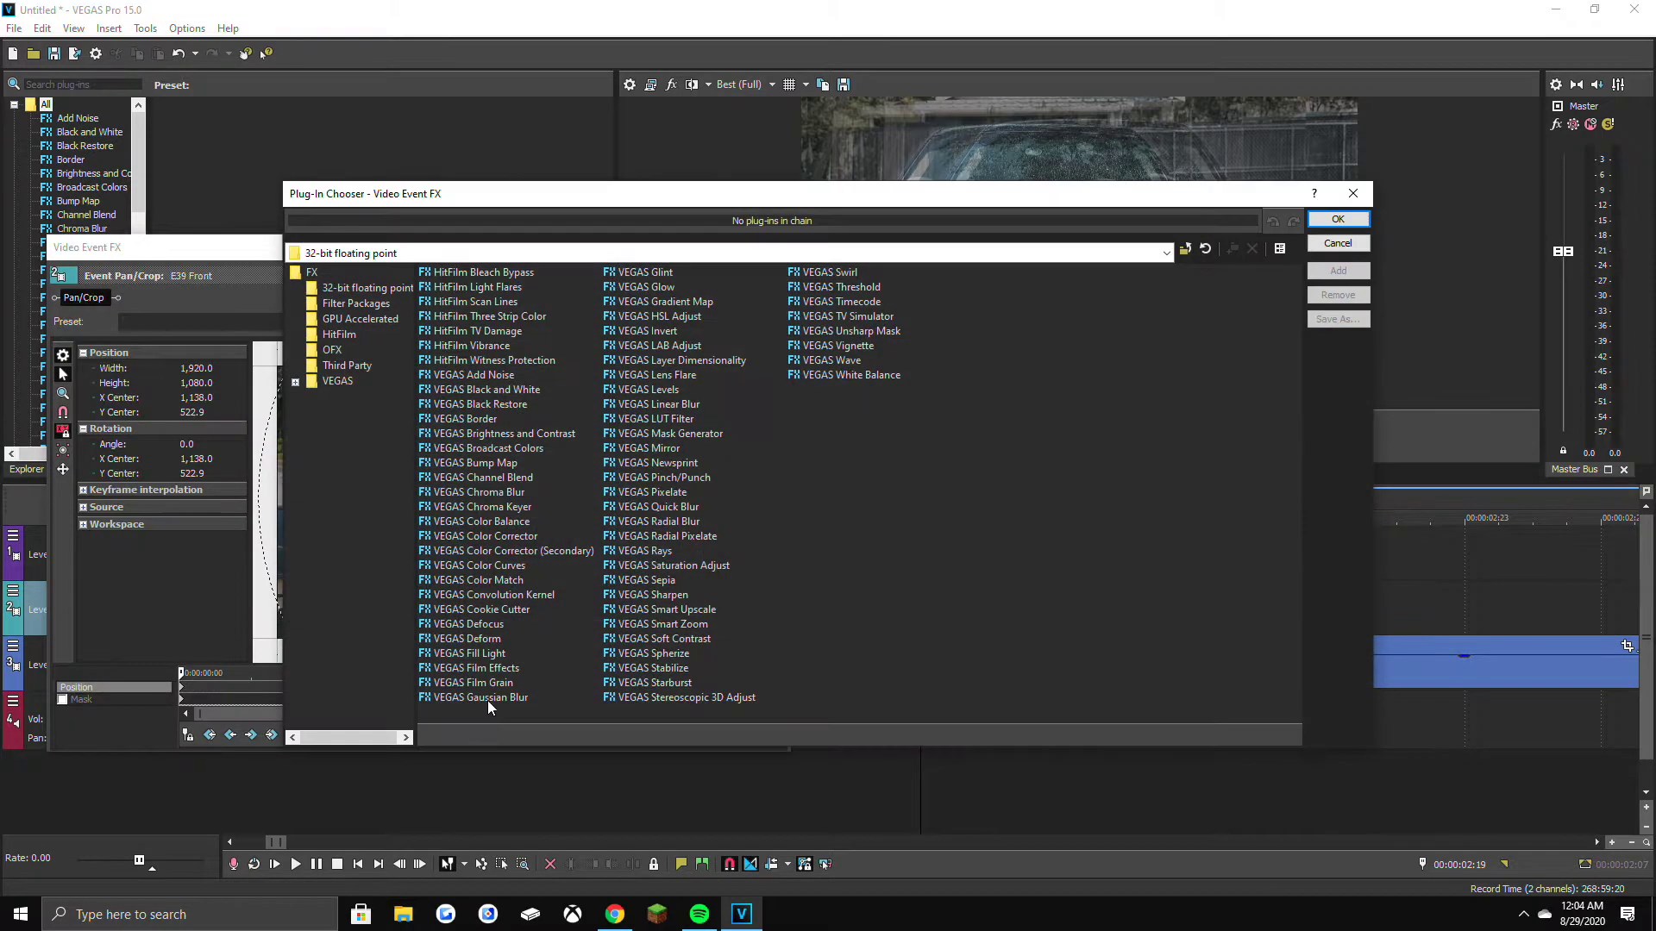
click(631, 697)
click(1337, 270)
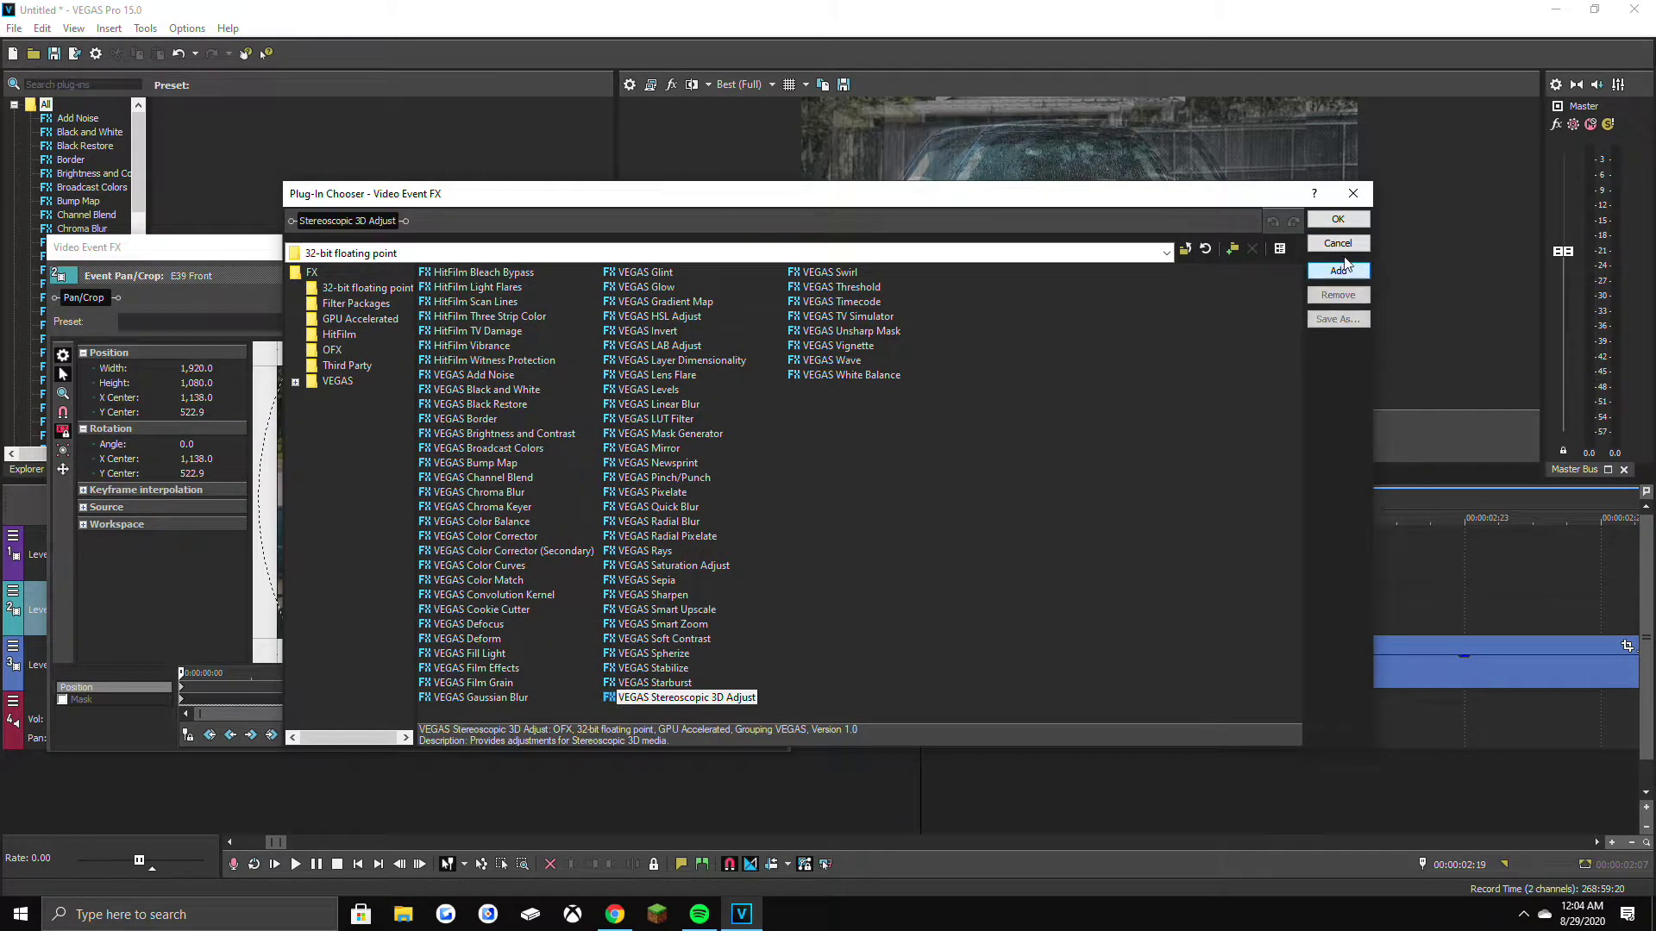
click(1338, 219)
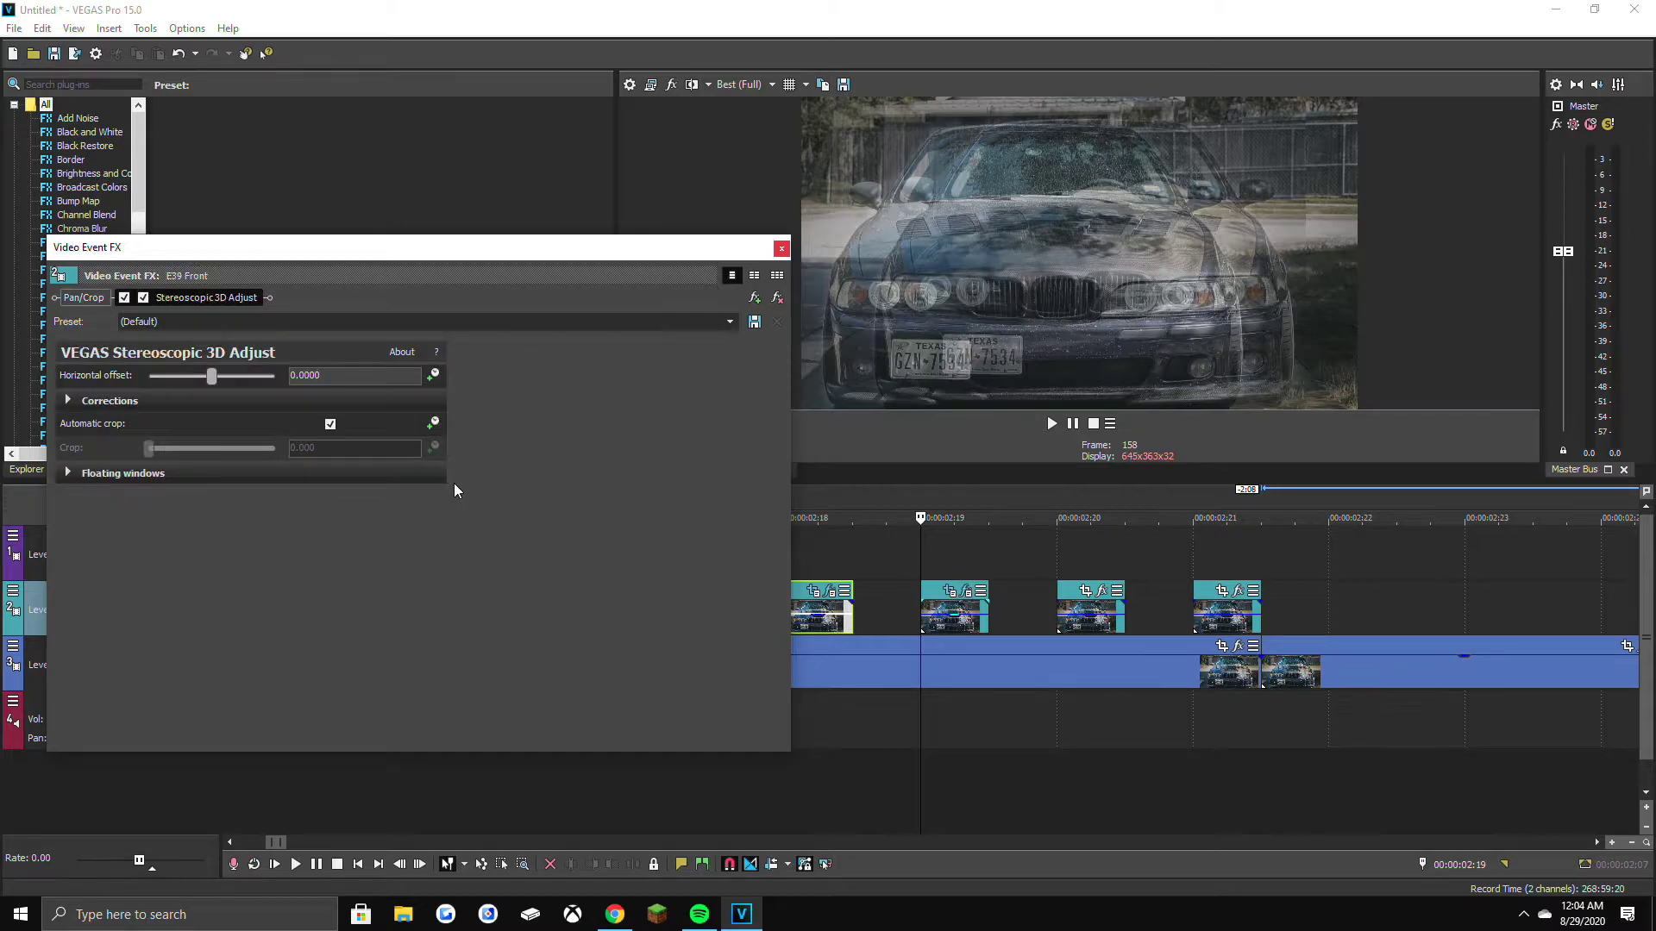
Set the 00:00:02:19 piece's stereoscopic horizontal offset to about 0.010 and vertical offset to about 0.017.
drag(216, 376, 241, 376)
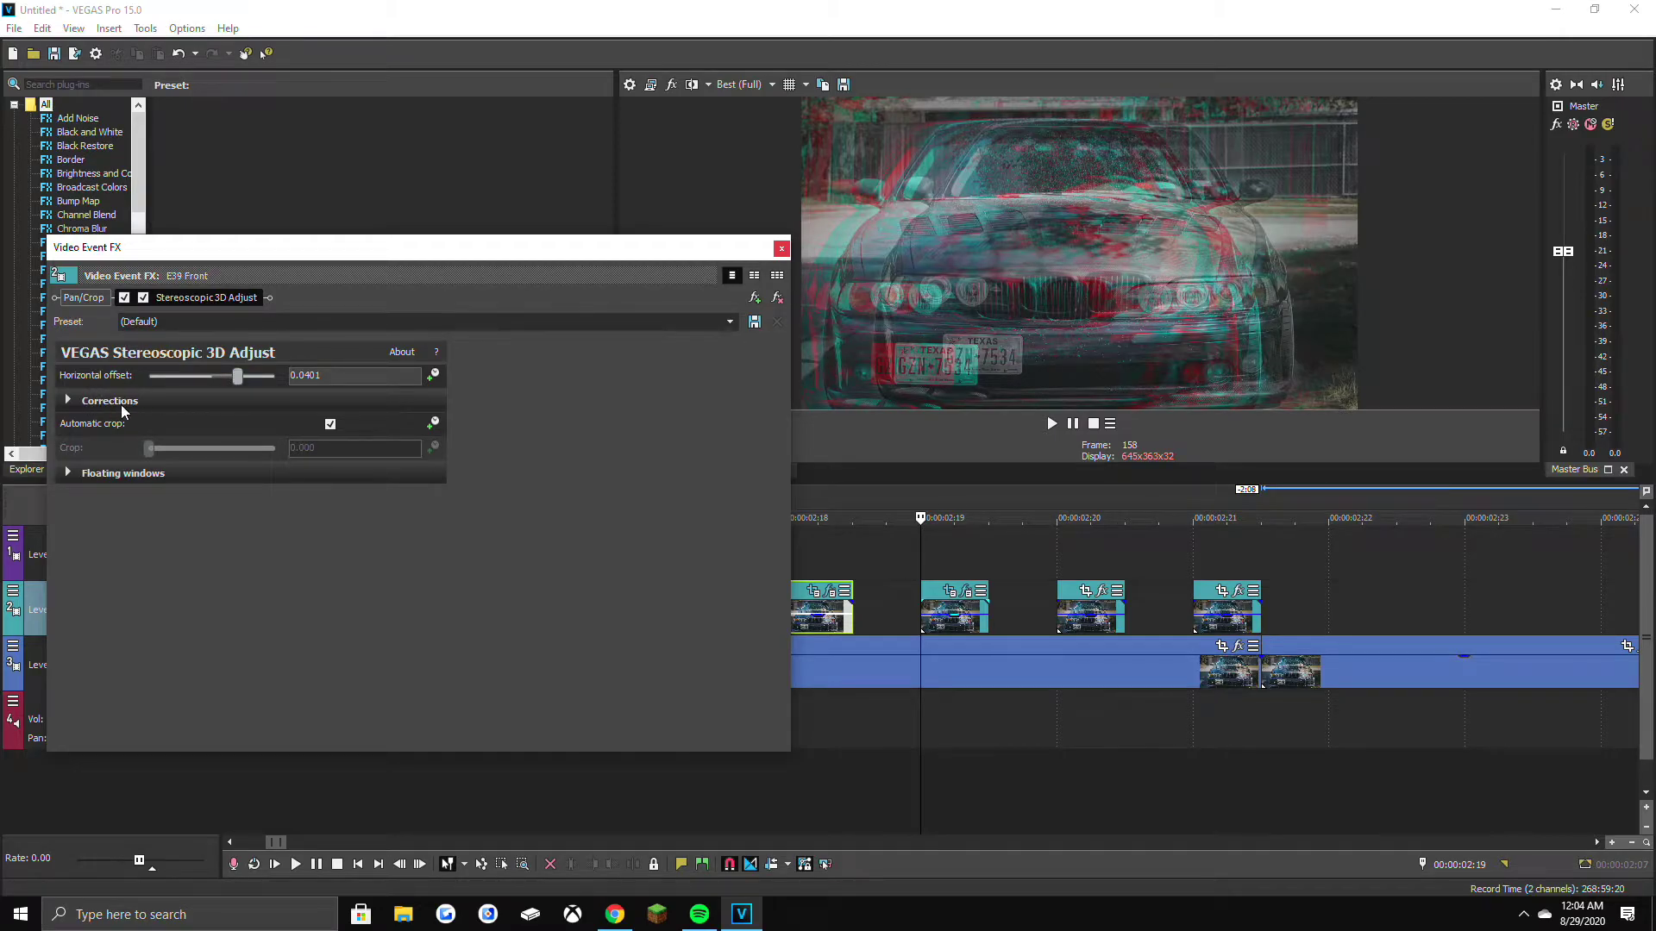
click(71, 399)
drag(211, 424, 221, 379)
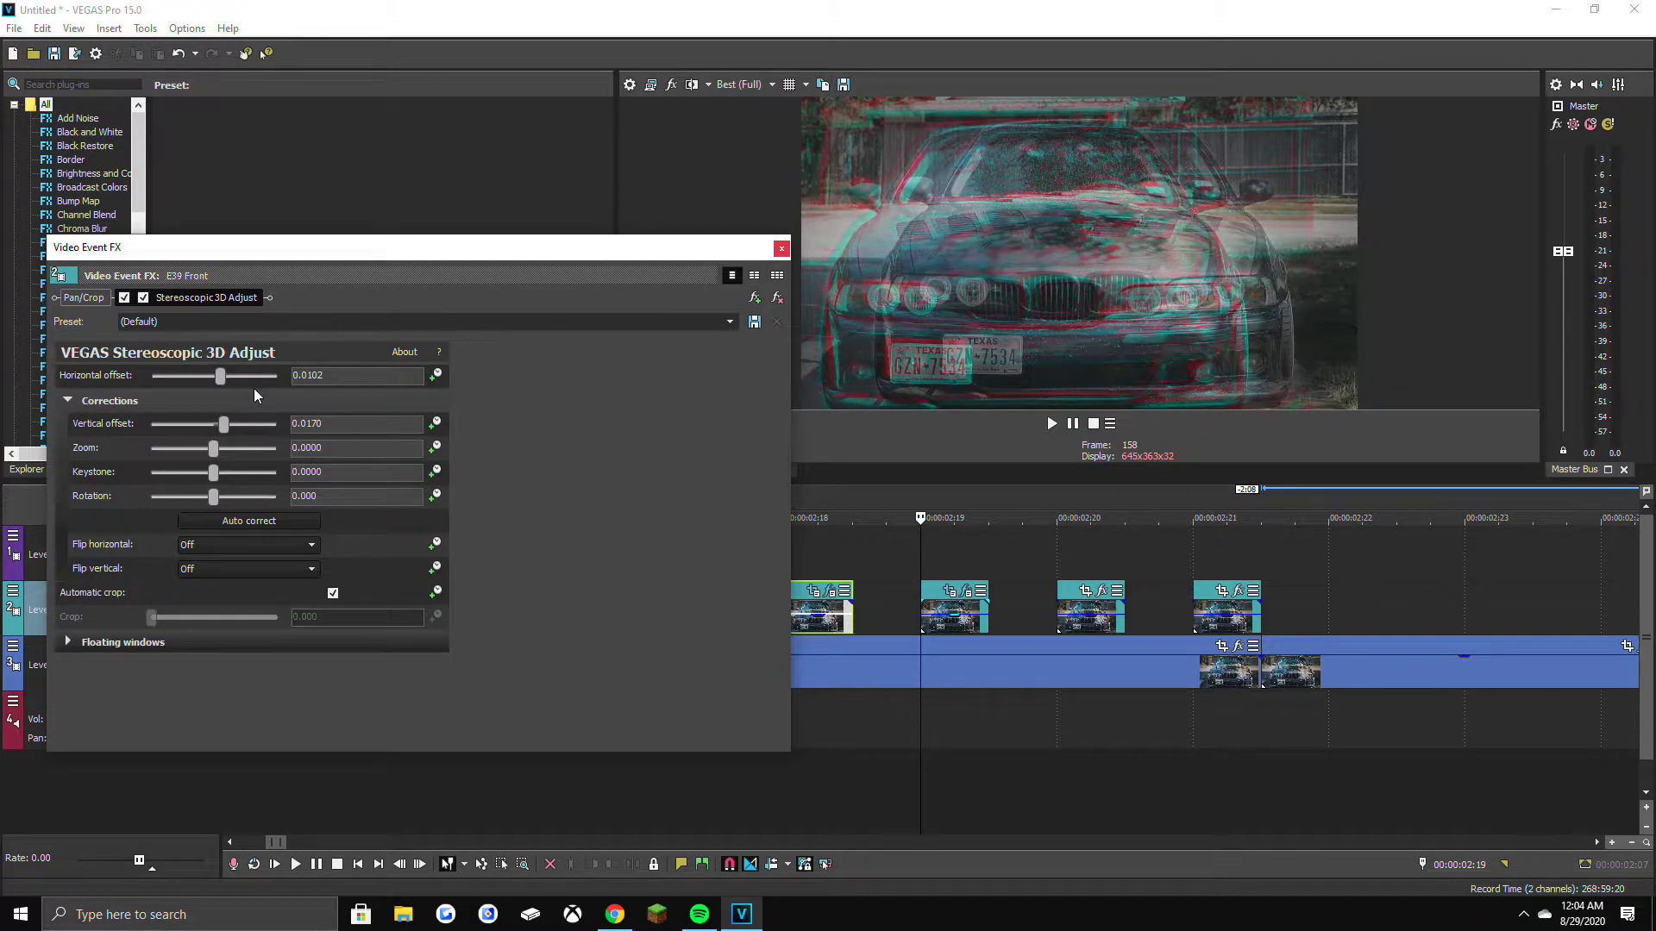
click(783, 250)
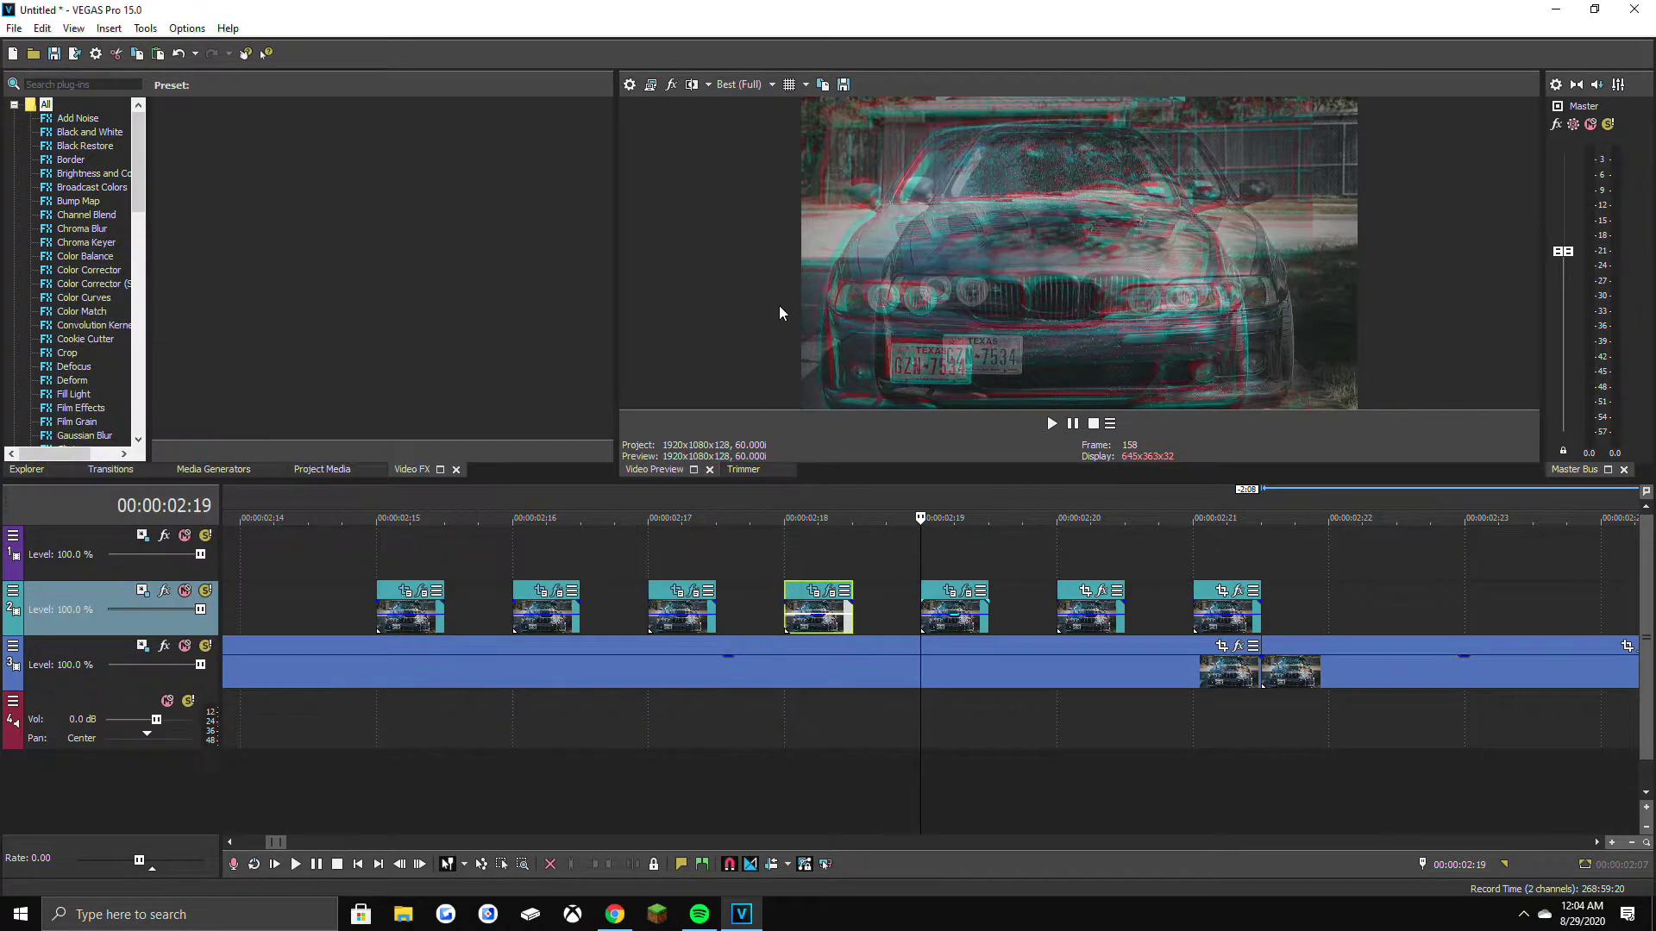
Offset the pan/crop frame of the second-track piece at 00:00:02:20 to about X center 833 and Y center 615.
click(1085, 622)
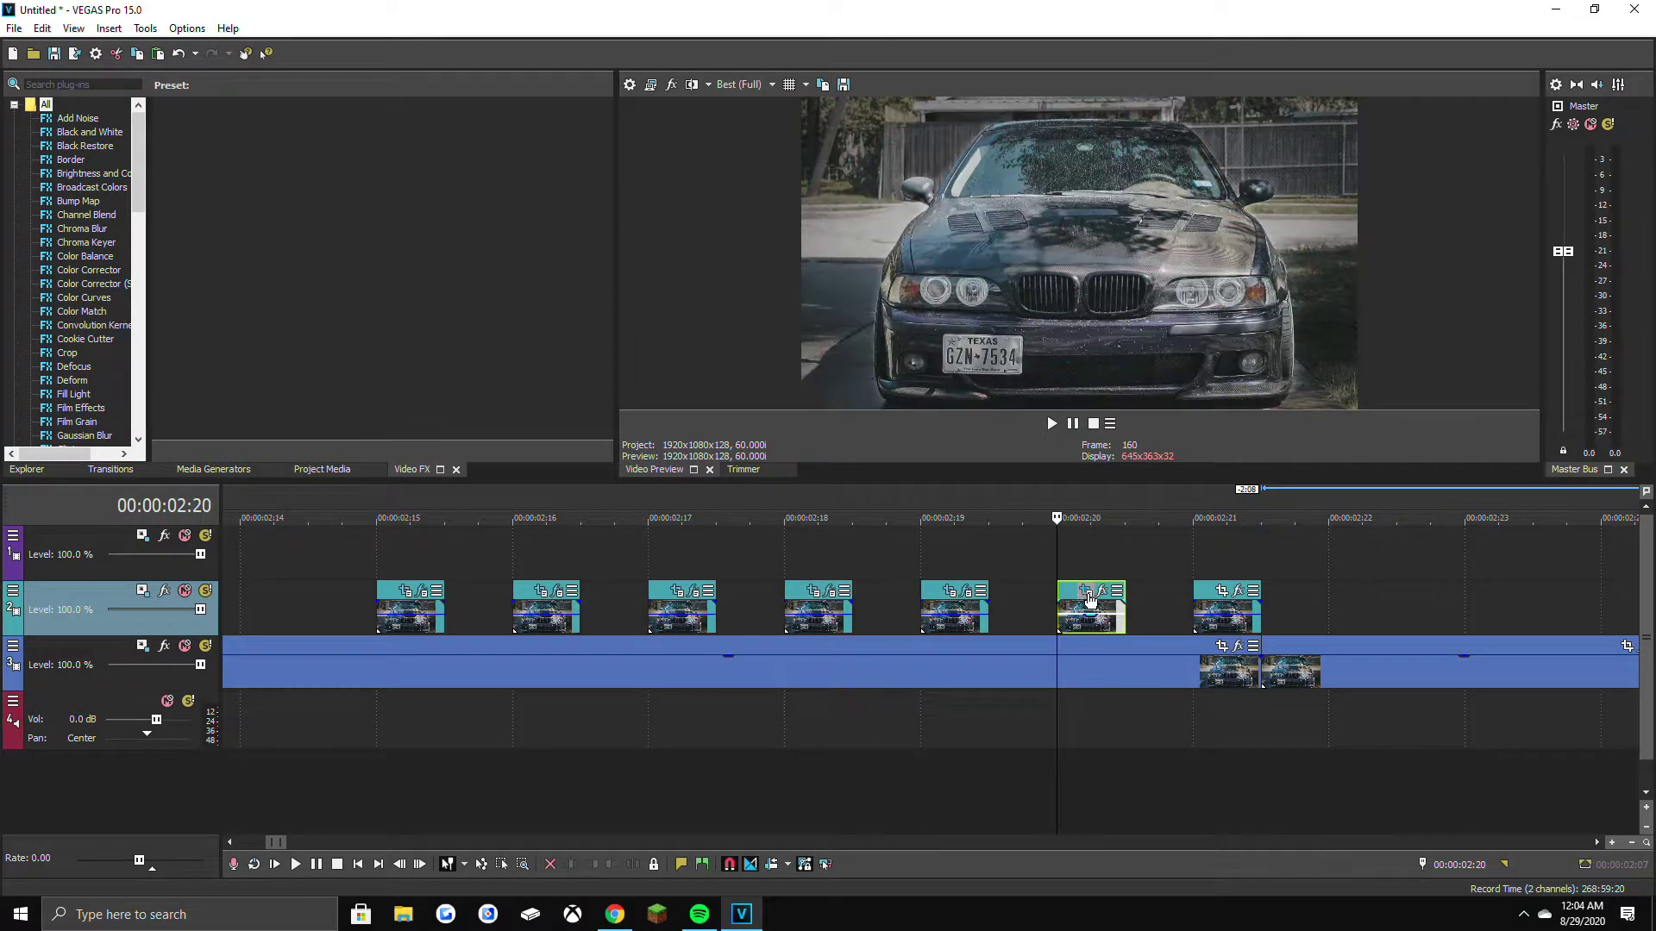
click(1100, 591)
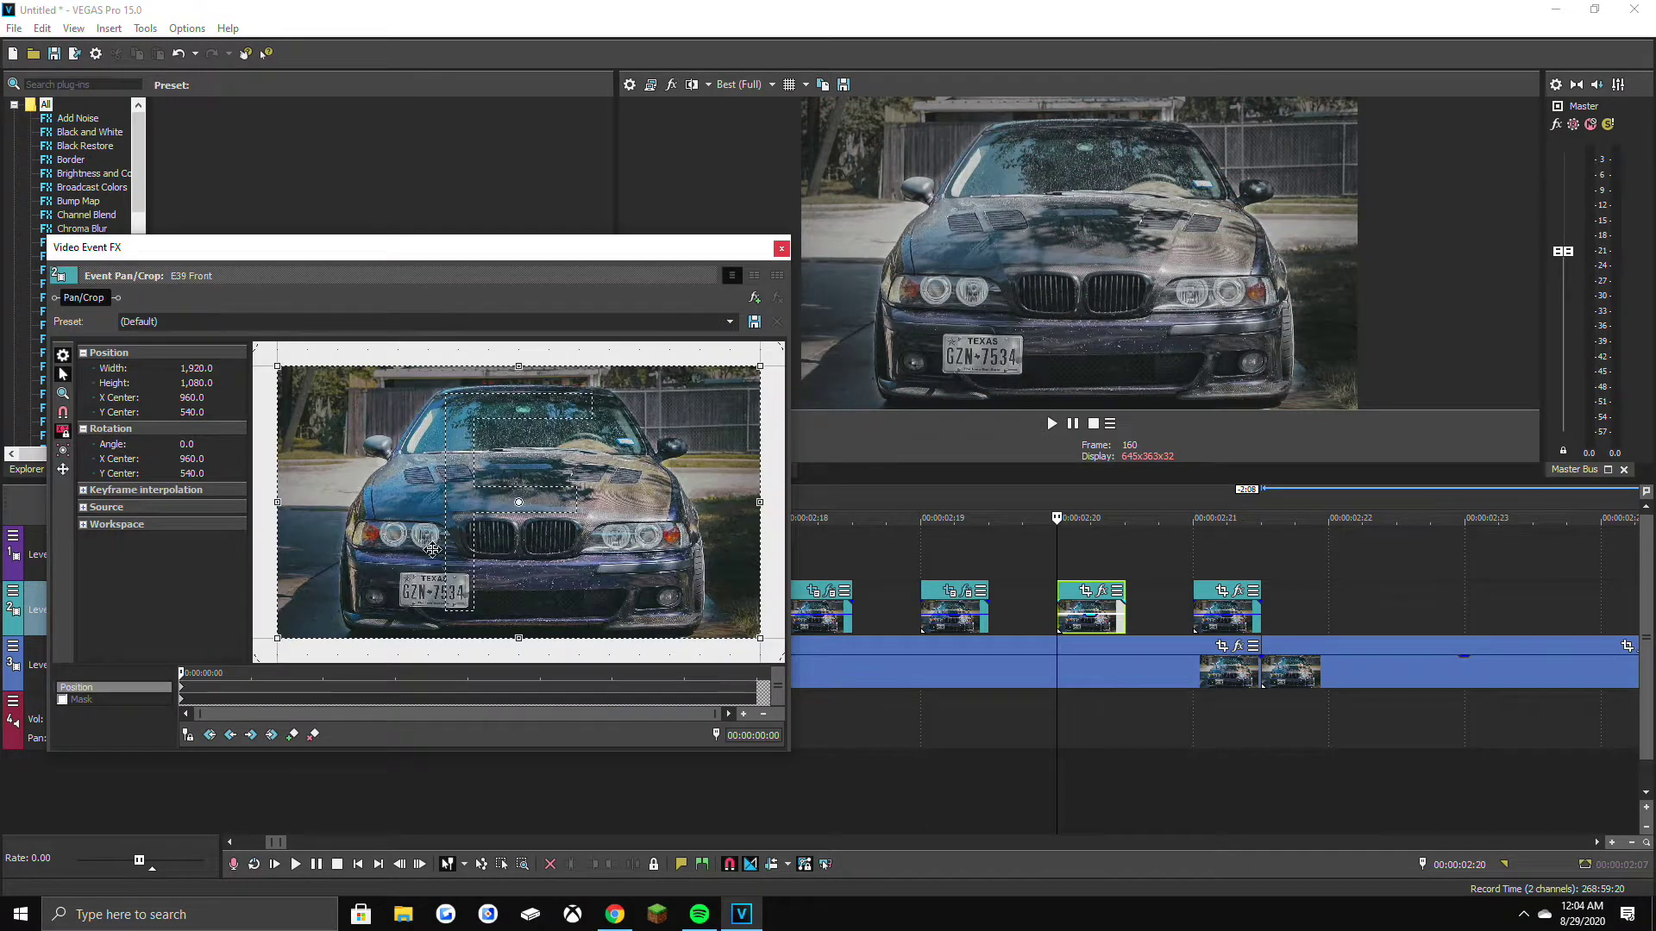
mouse_move(395, 512)
mouse_down()
mouse_move(369, 527)
mouse_move(397, 511)
mouse_up()
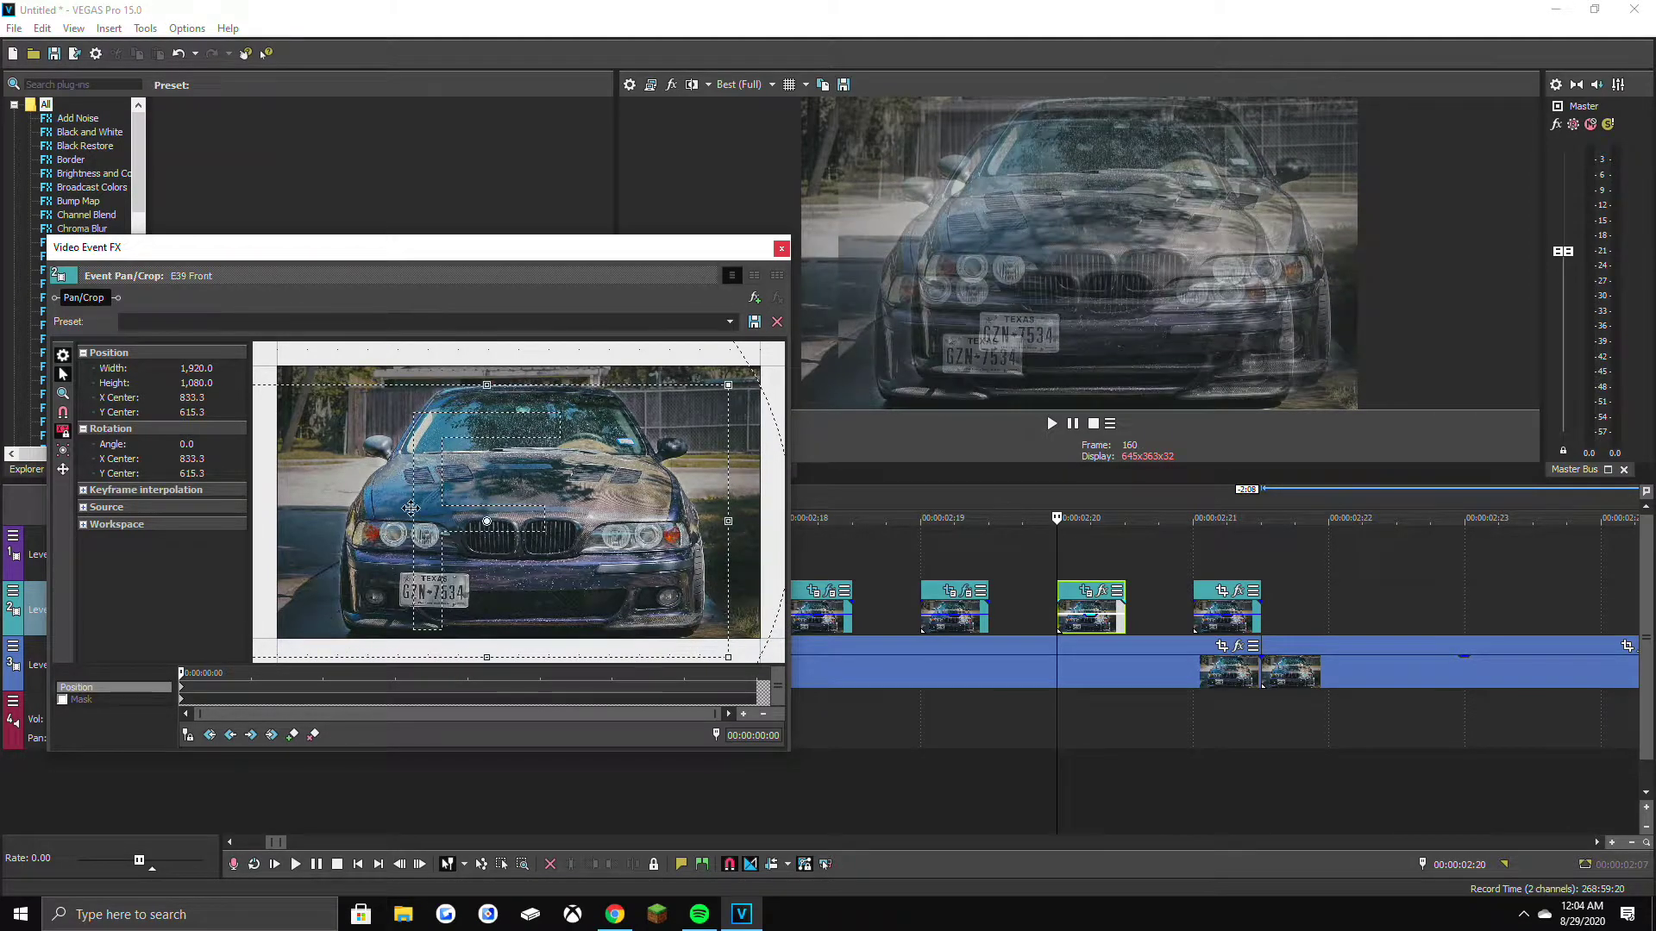
click(781, 248)
Add VEGAS Stereoscopic 3D Adjust to the second-track piece at 00:00:02:20 and set its horizontal offset to about -0.036.
click(1100, 592)
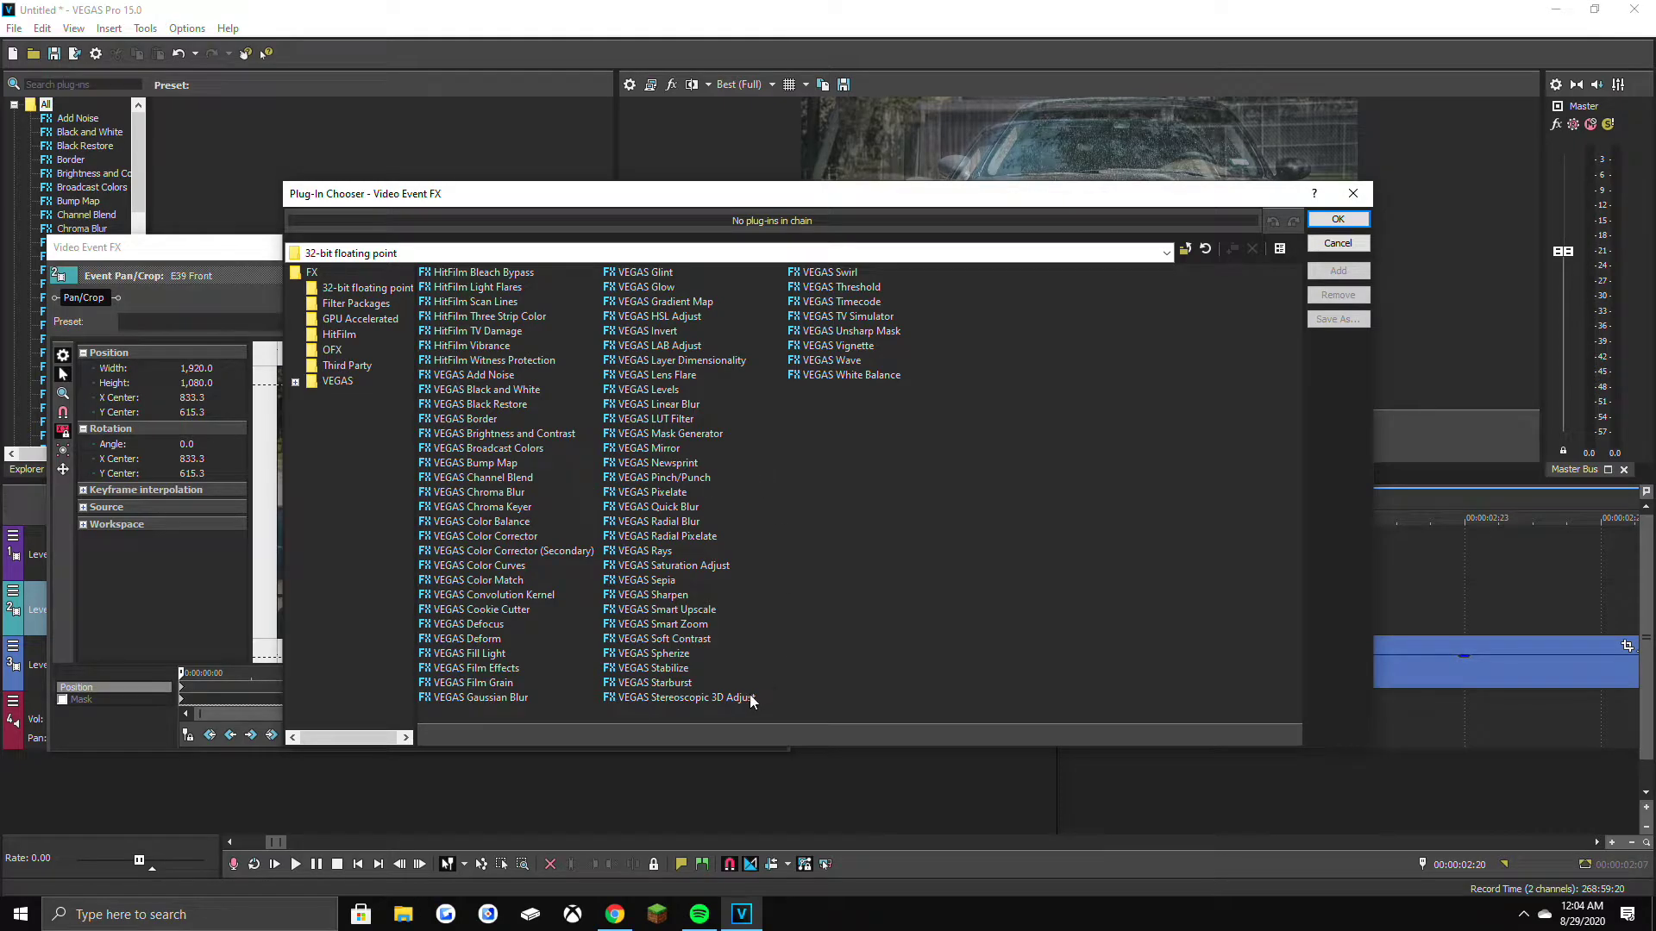
click(681, 697)
click(1337, 271)
click(1337, 219)
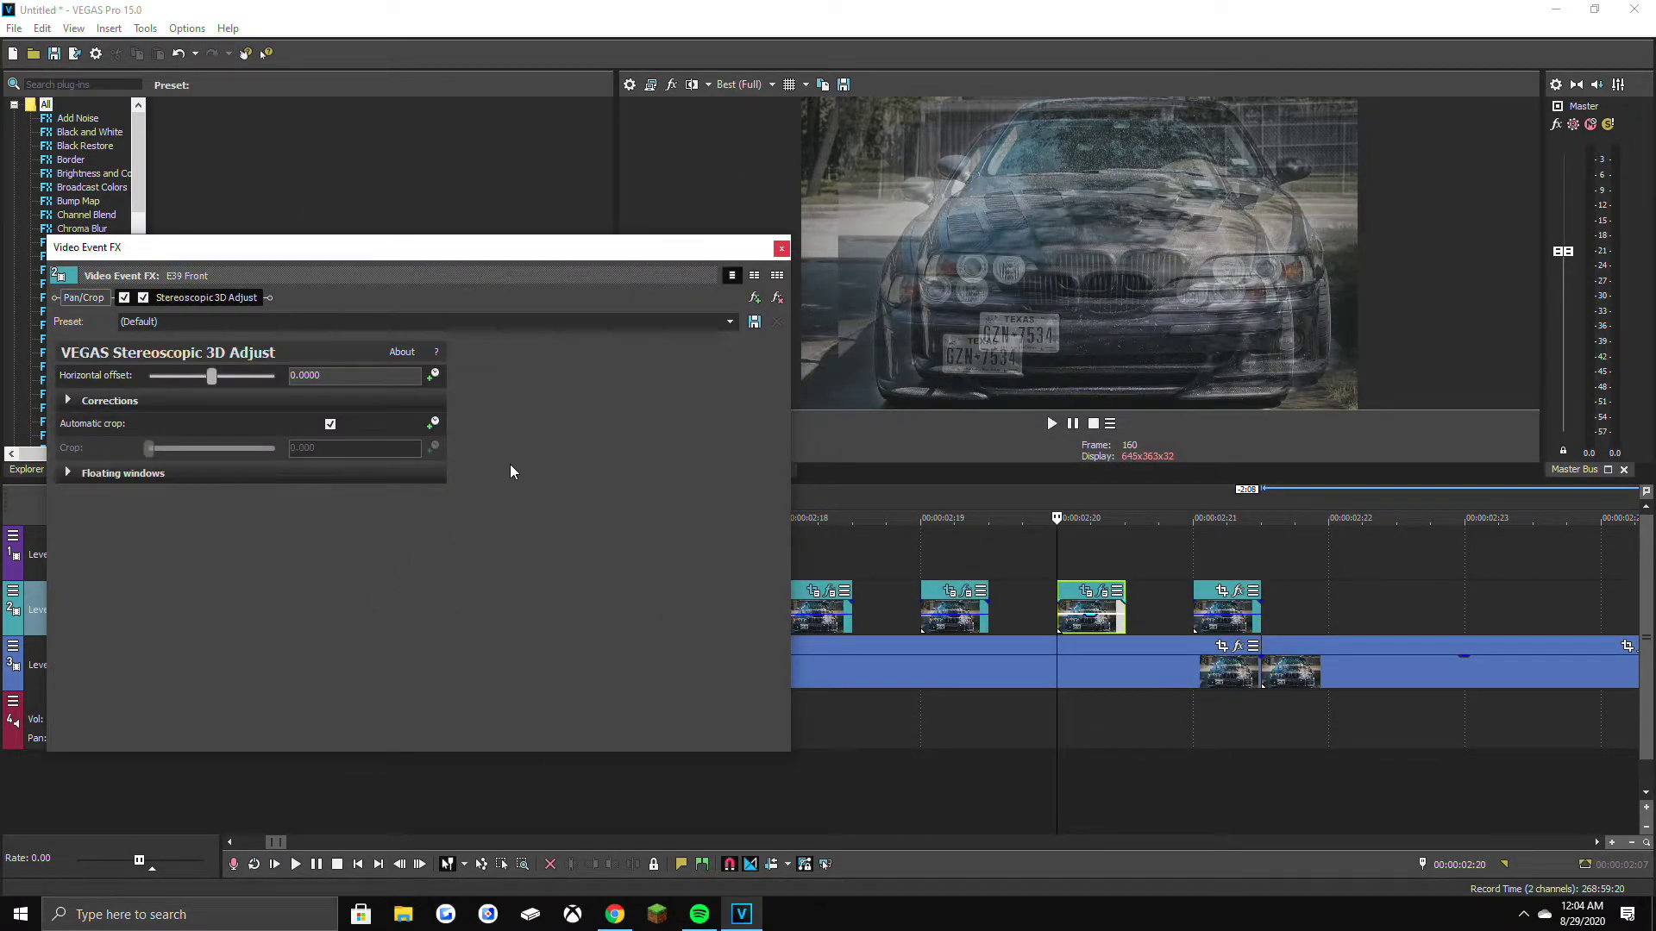
drag(219, 376, 187, 381)
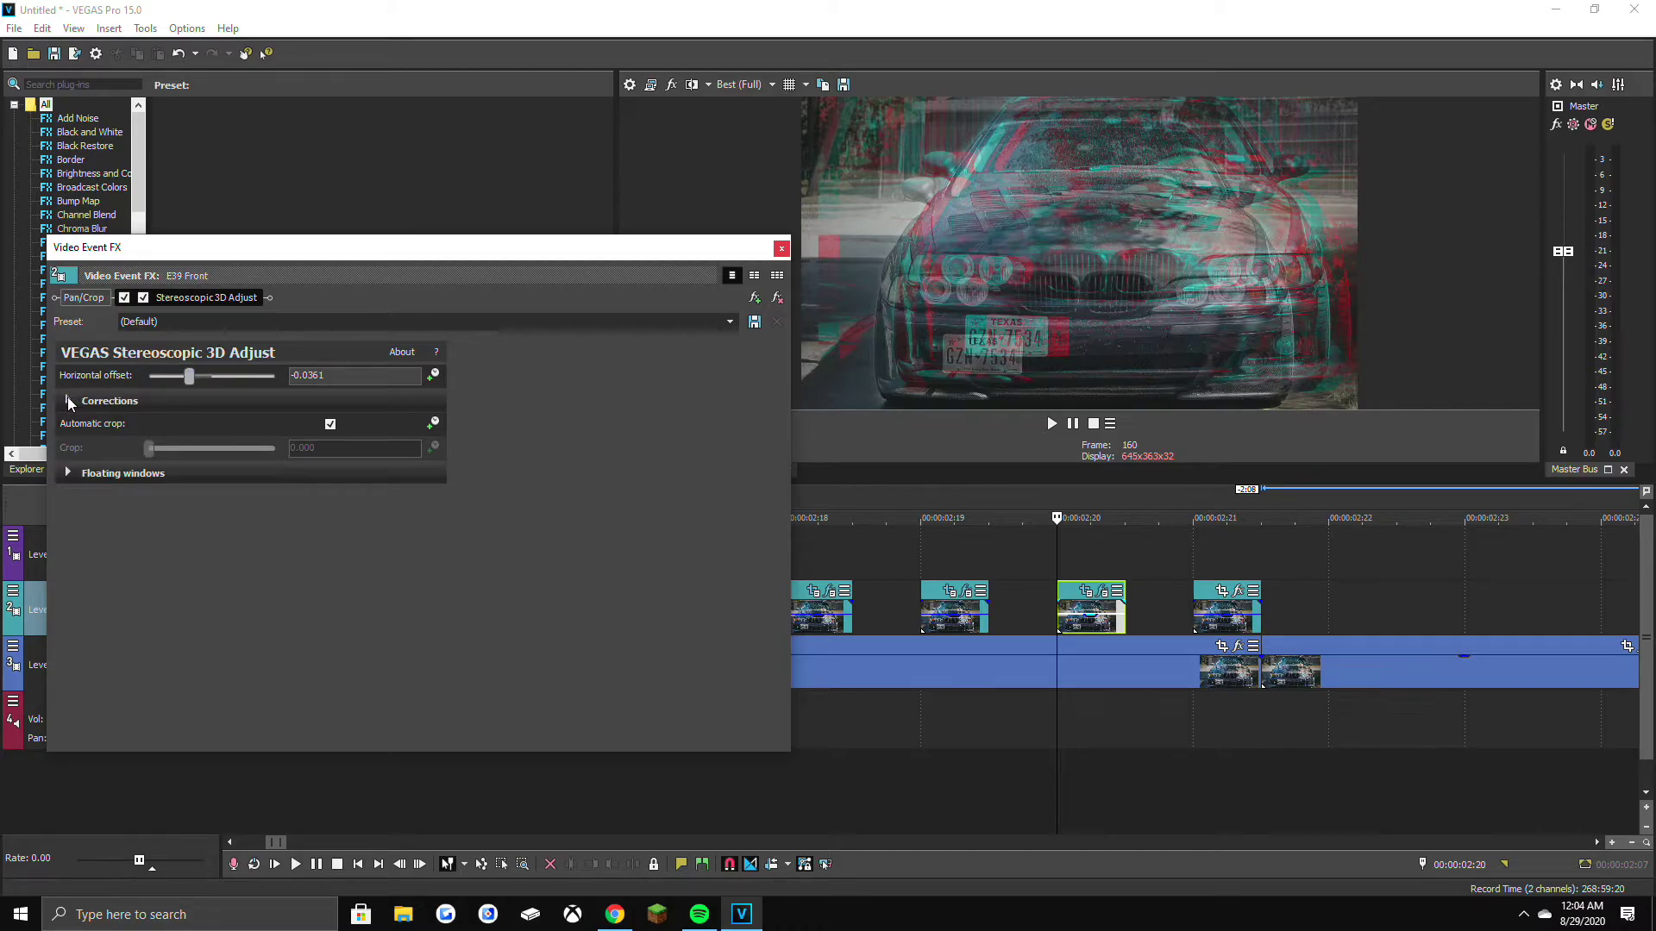
click(782, 249)
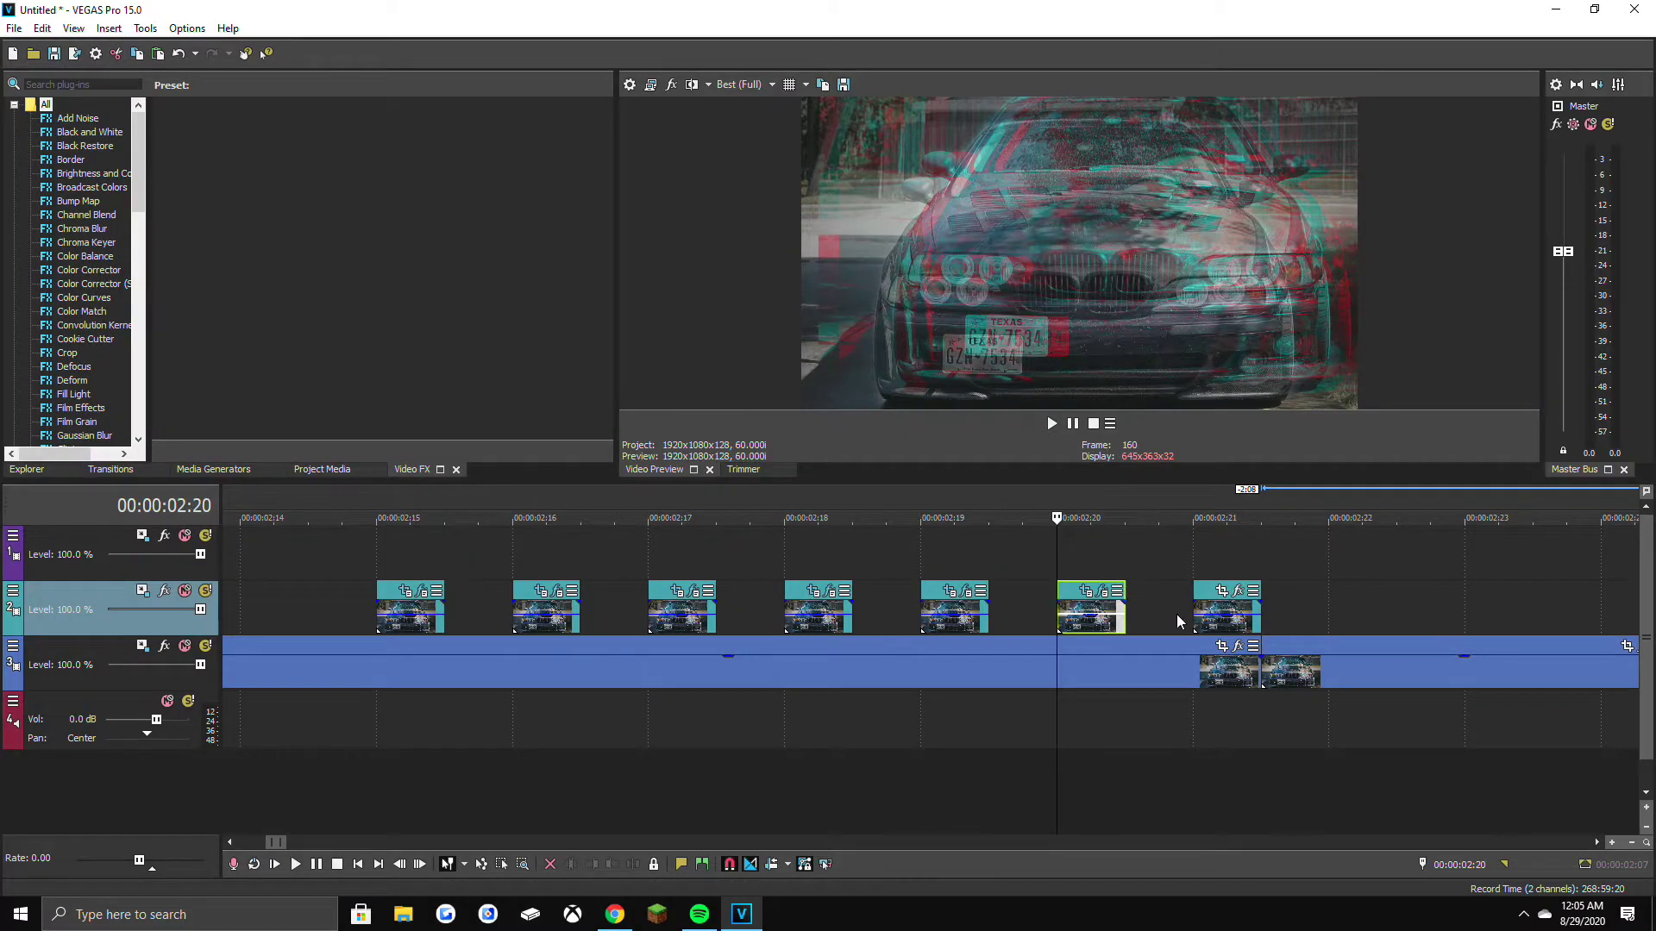
Reduce and reposition the pan/crop frame of the second-track piece at 00:00:02:21 to width about 1,406, X center 972 and Y center 660.
click(1202, 616)
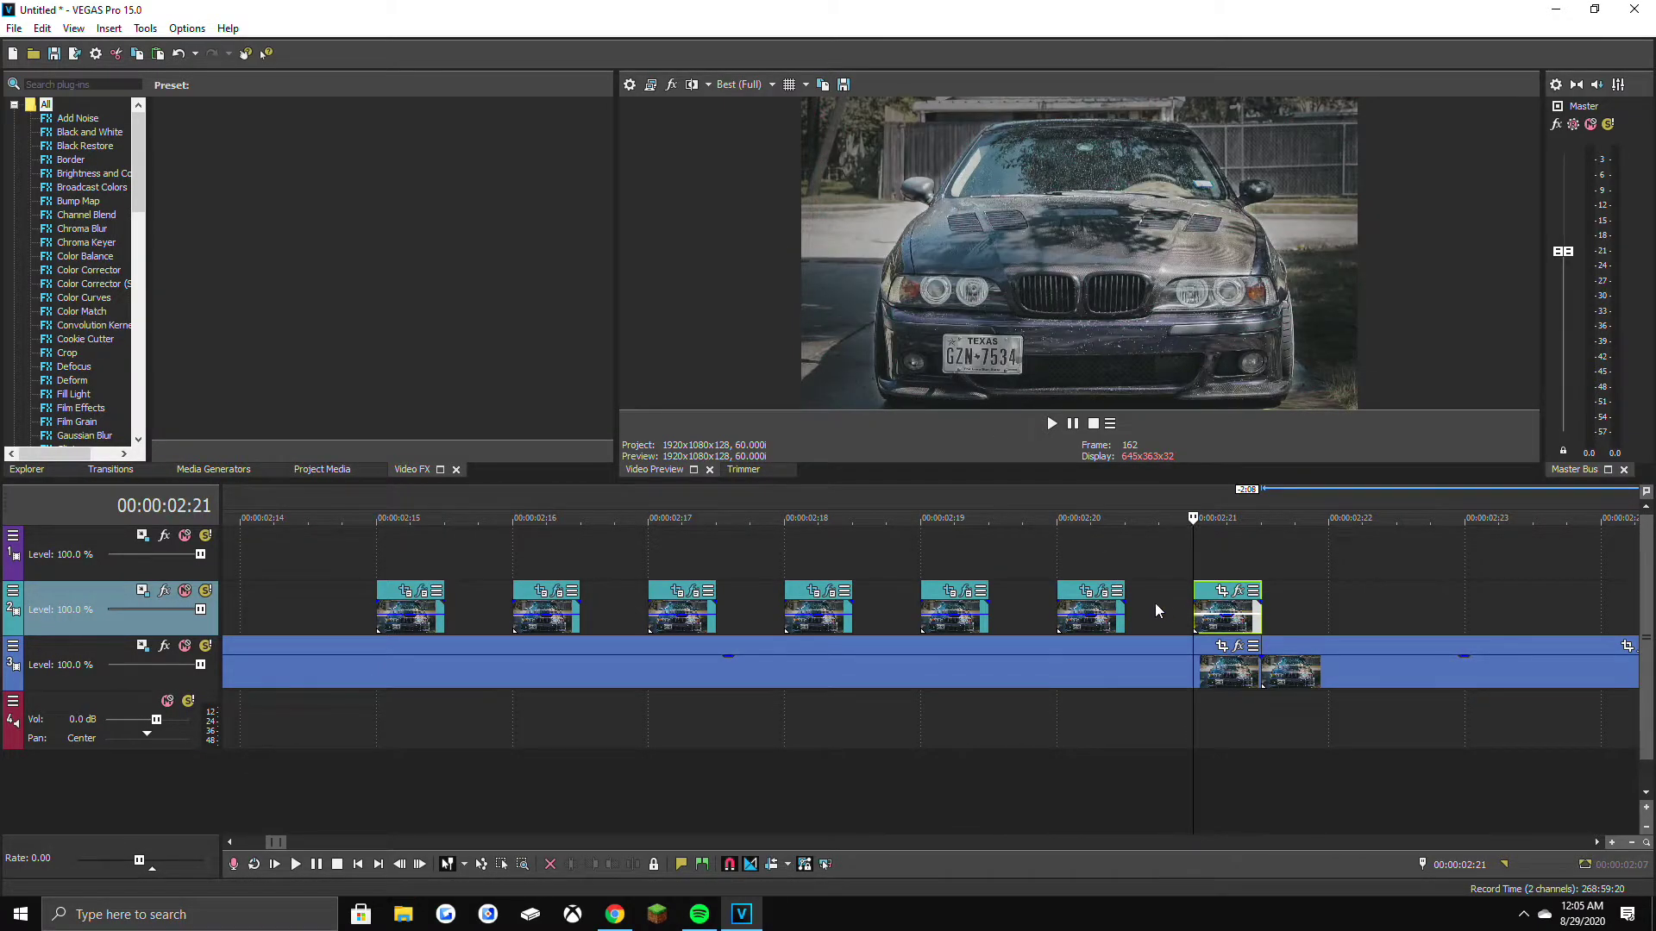
click(1238, 591)
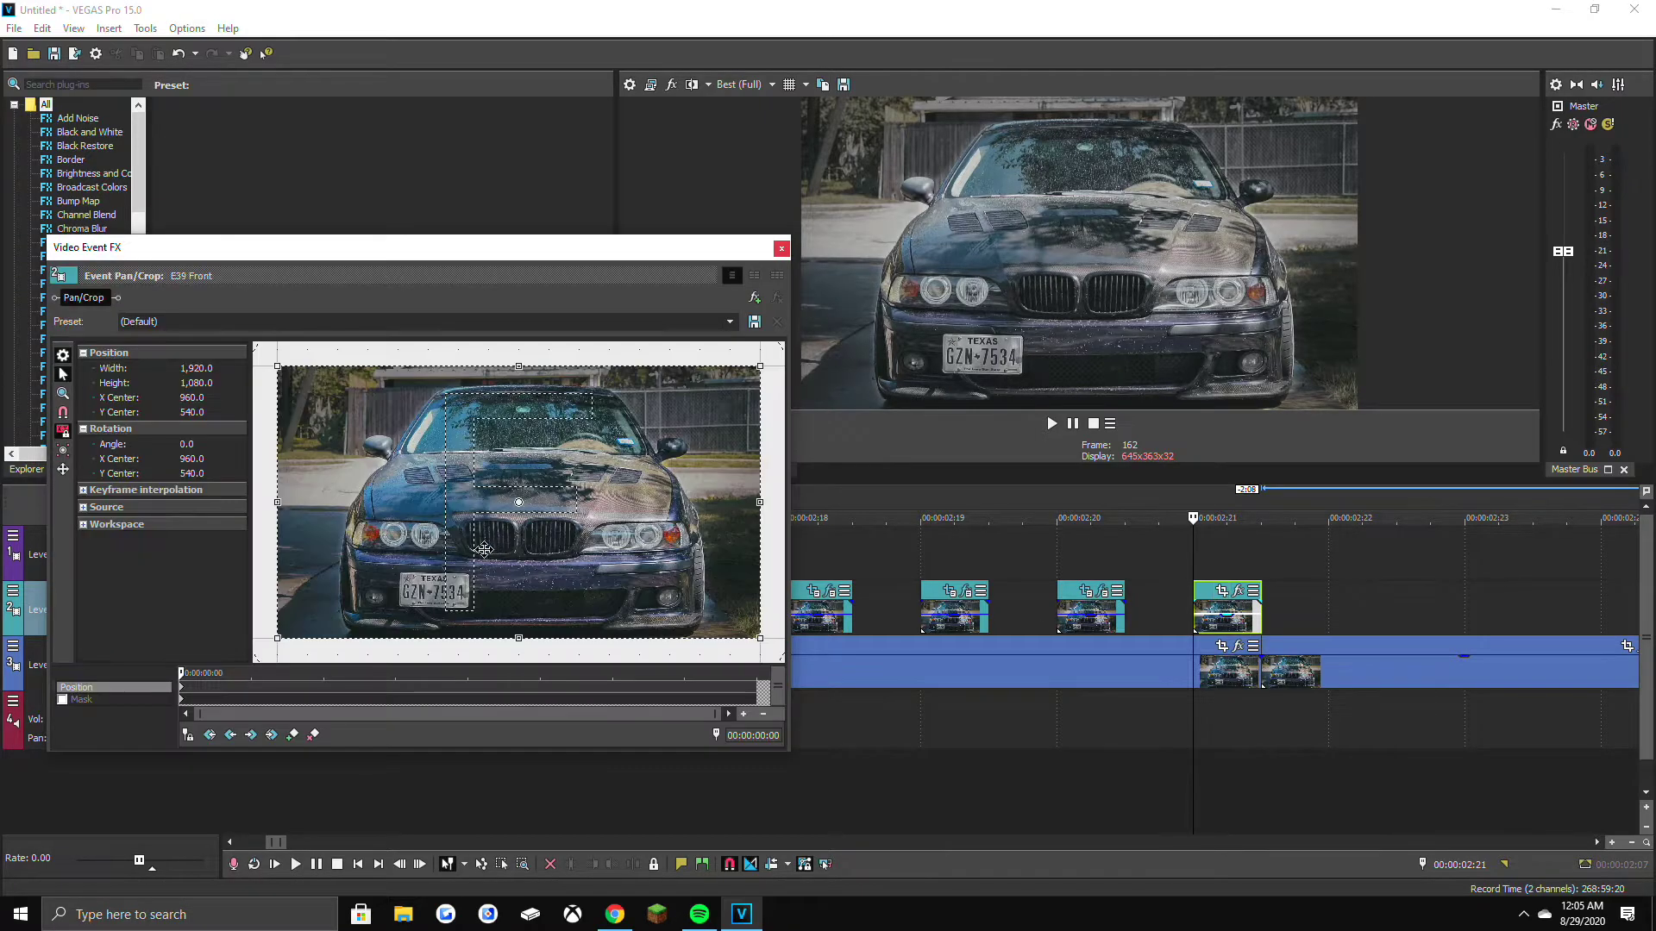
scroll(368, 581, down, 4)
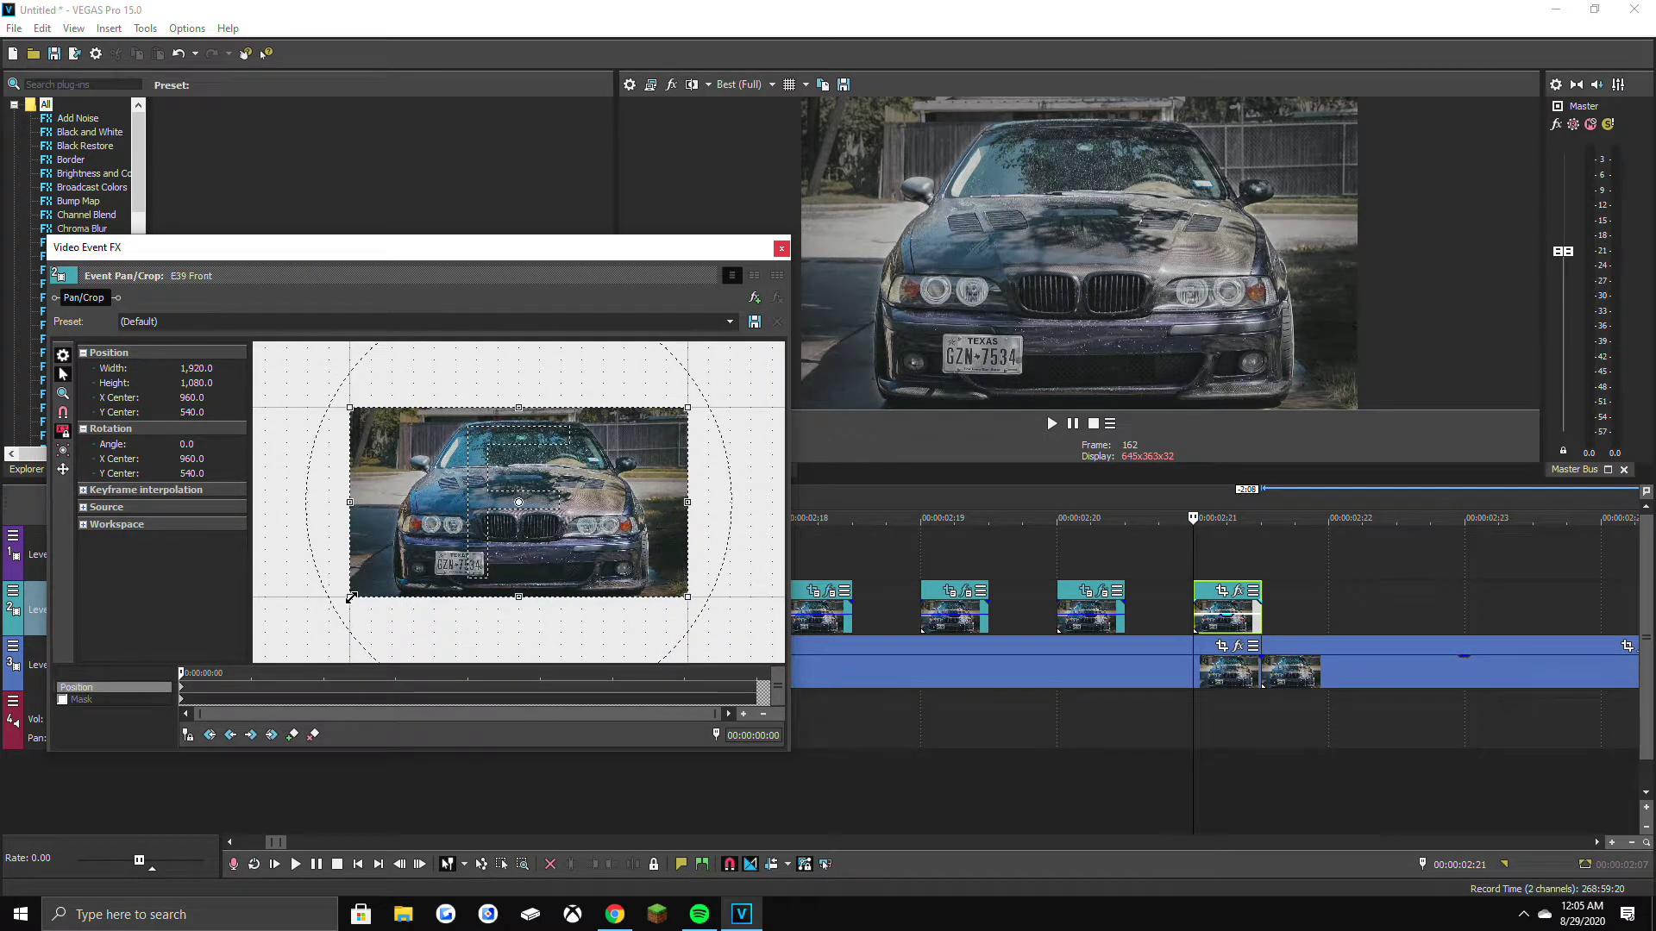
drag(368, 590, 433, 543)
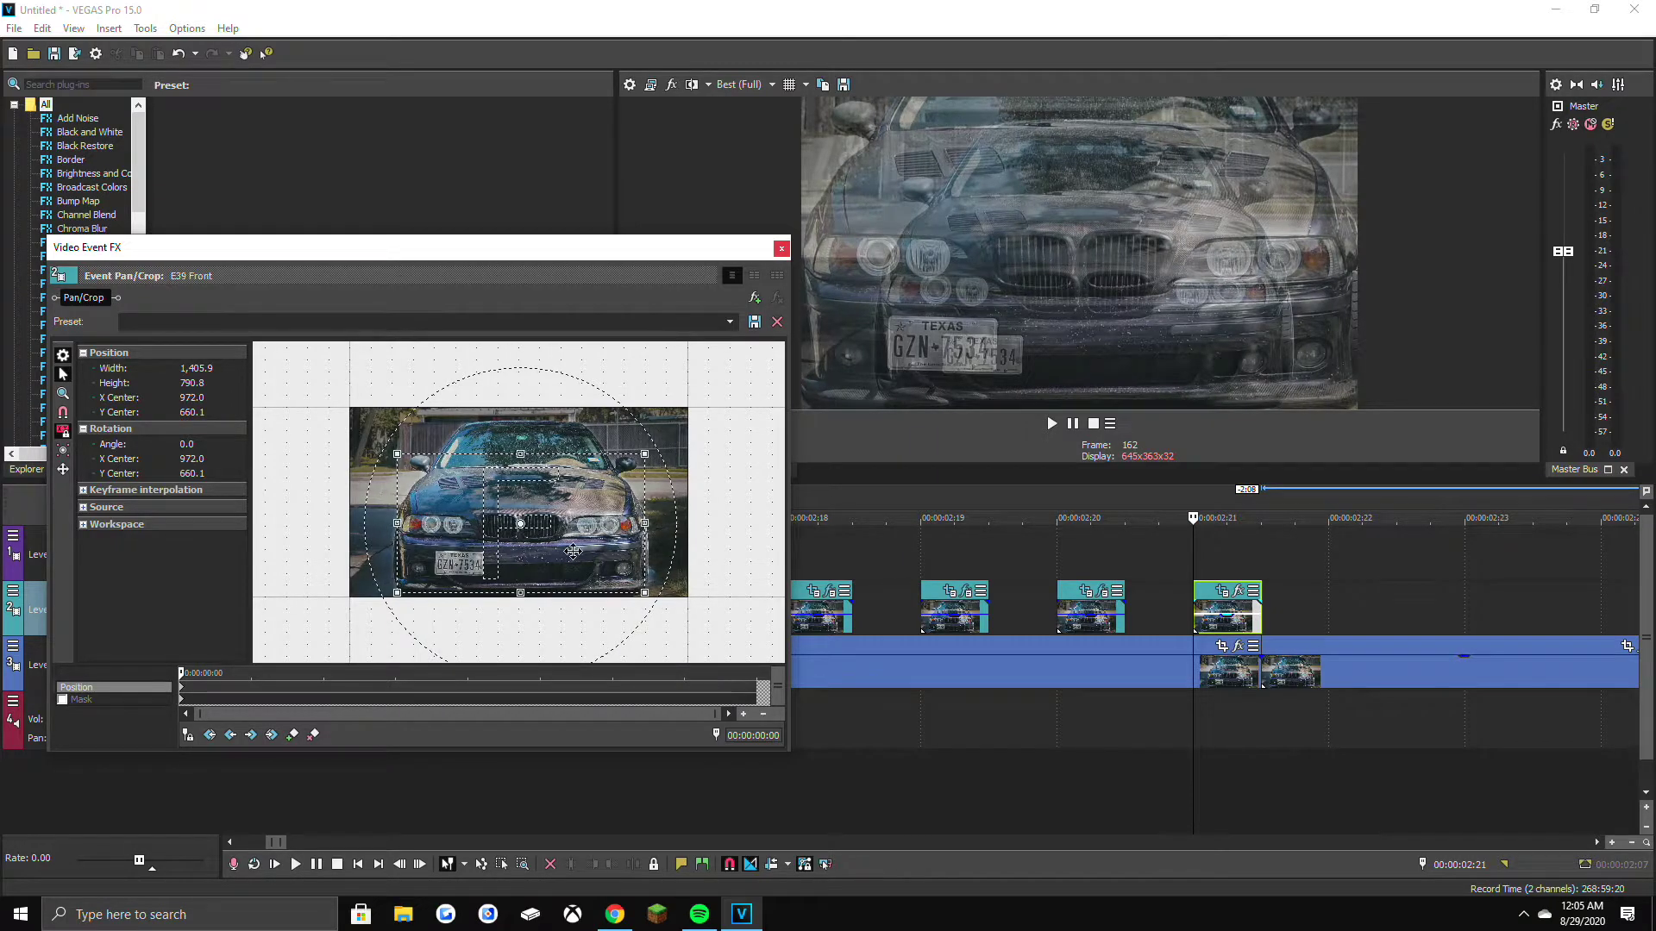
click(780, 249)
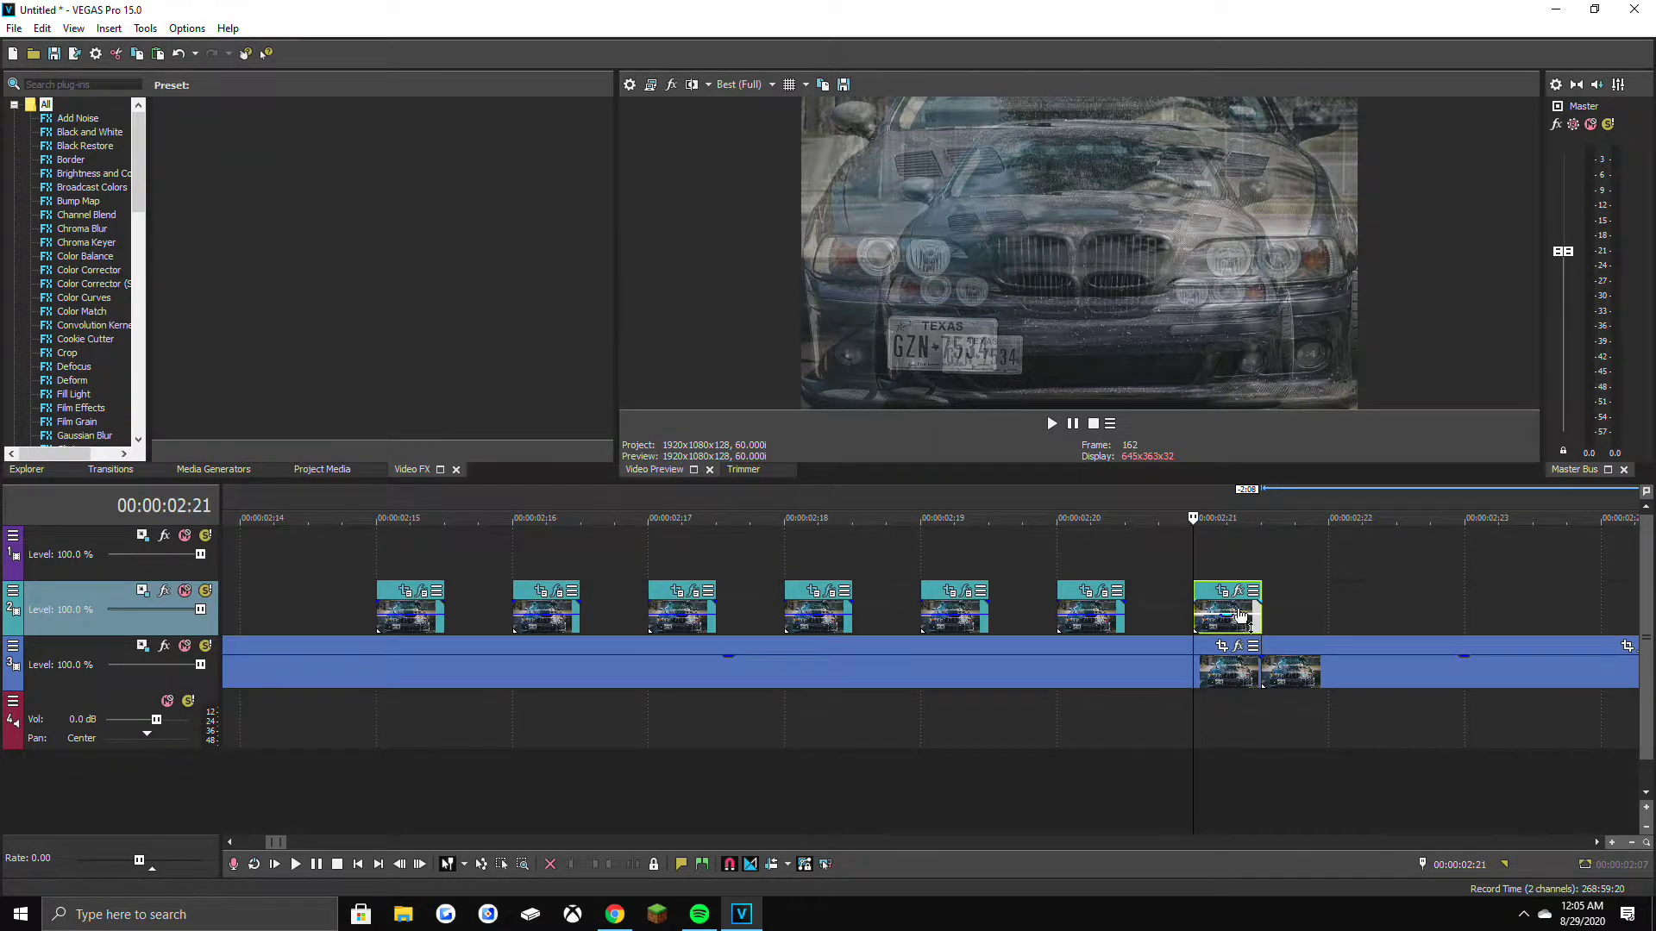
Add VEGAS Stereoscopic 3D Adjust to the second-track piece at 00:00:02:21 and set its horizontal offset to about -0.065.
click(1238, 591)
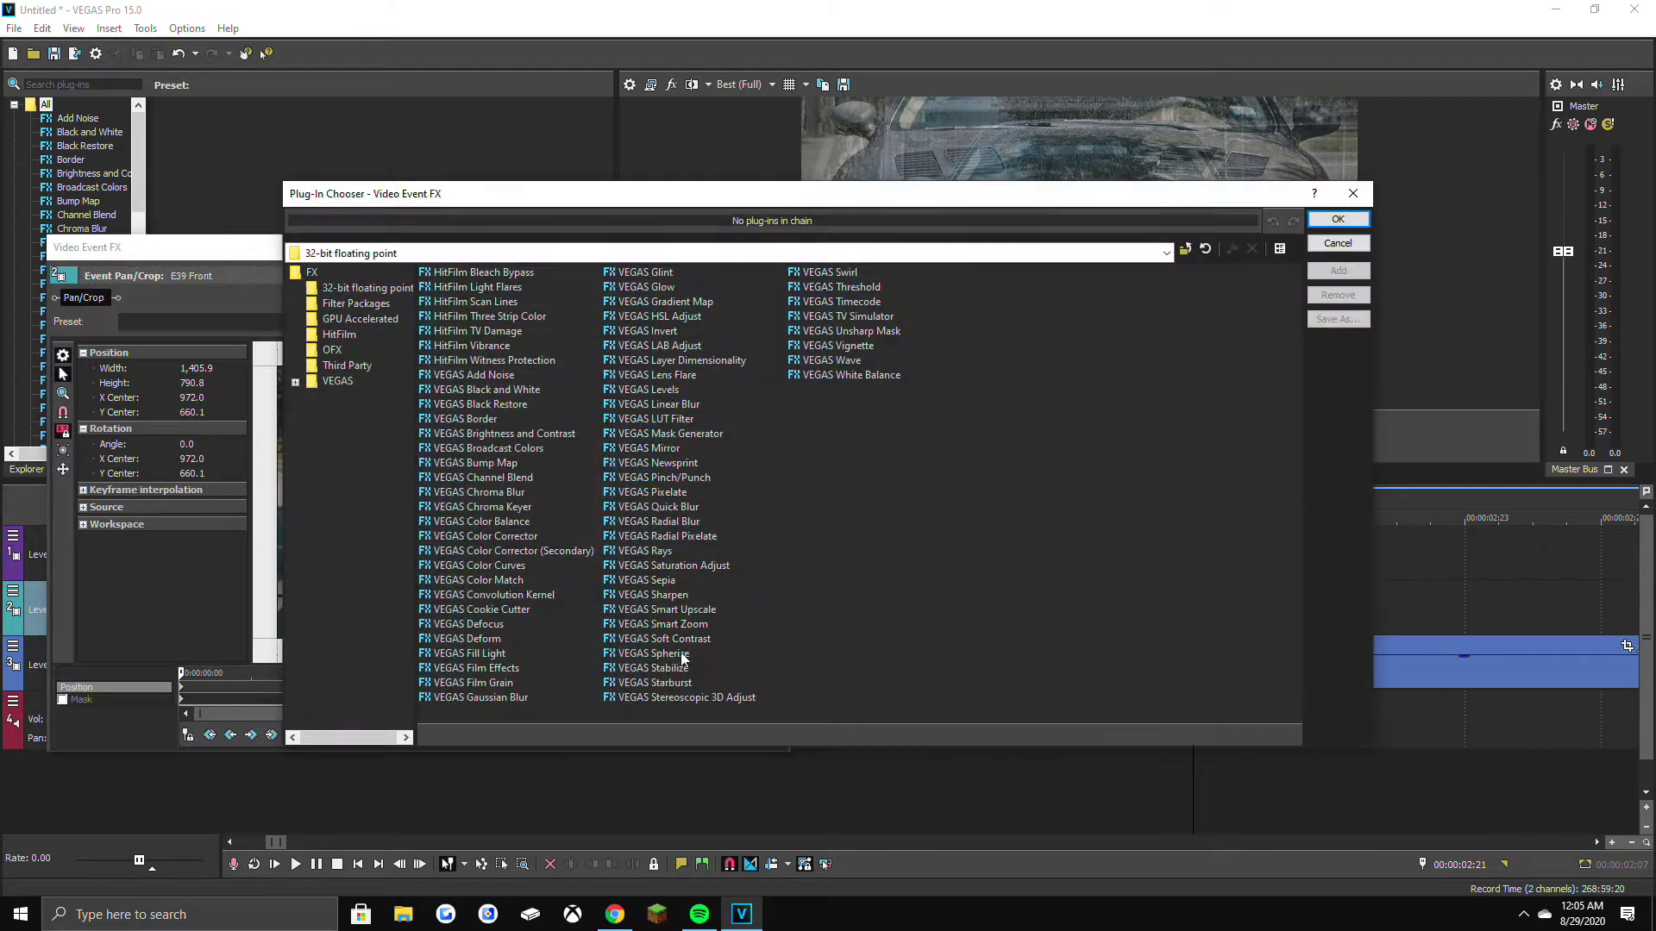
click(714, 699)
click(1339, 270)
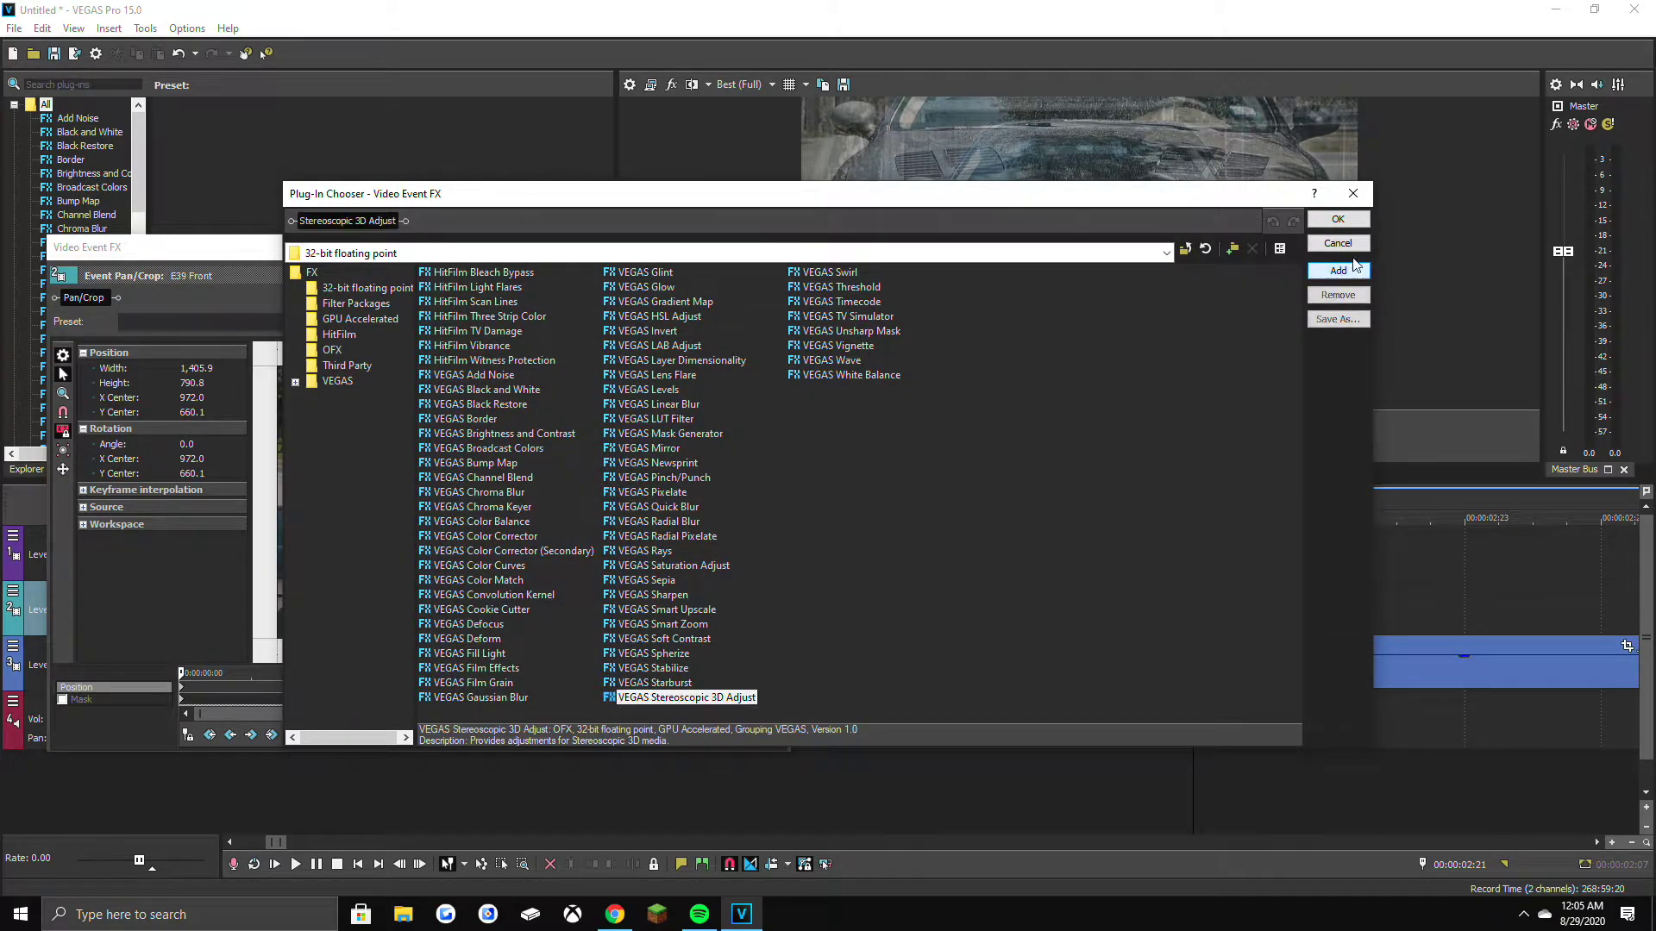
click(1357, 221)
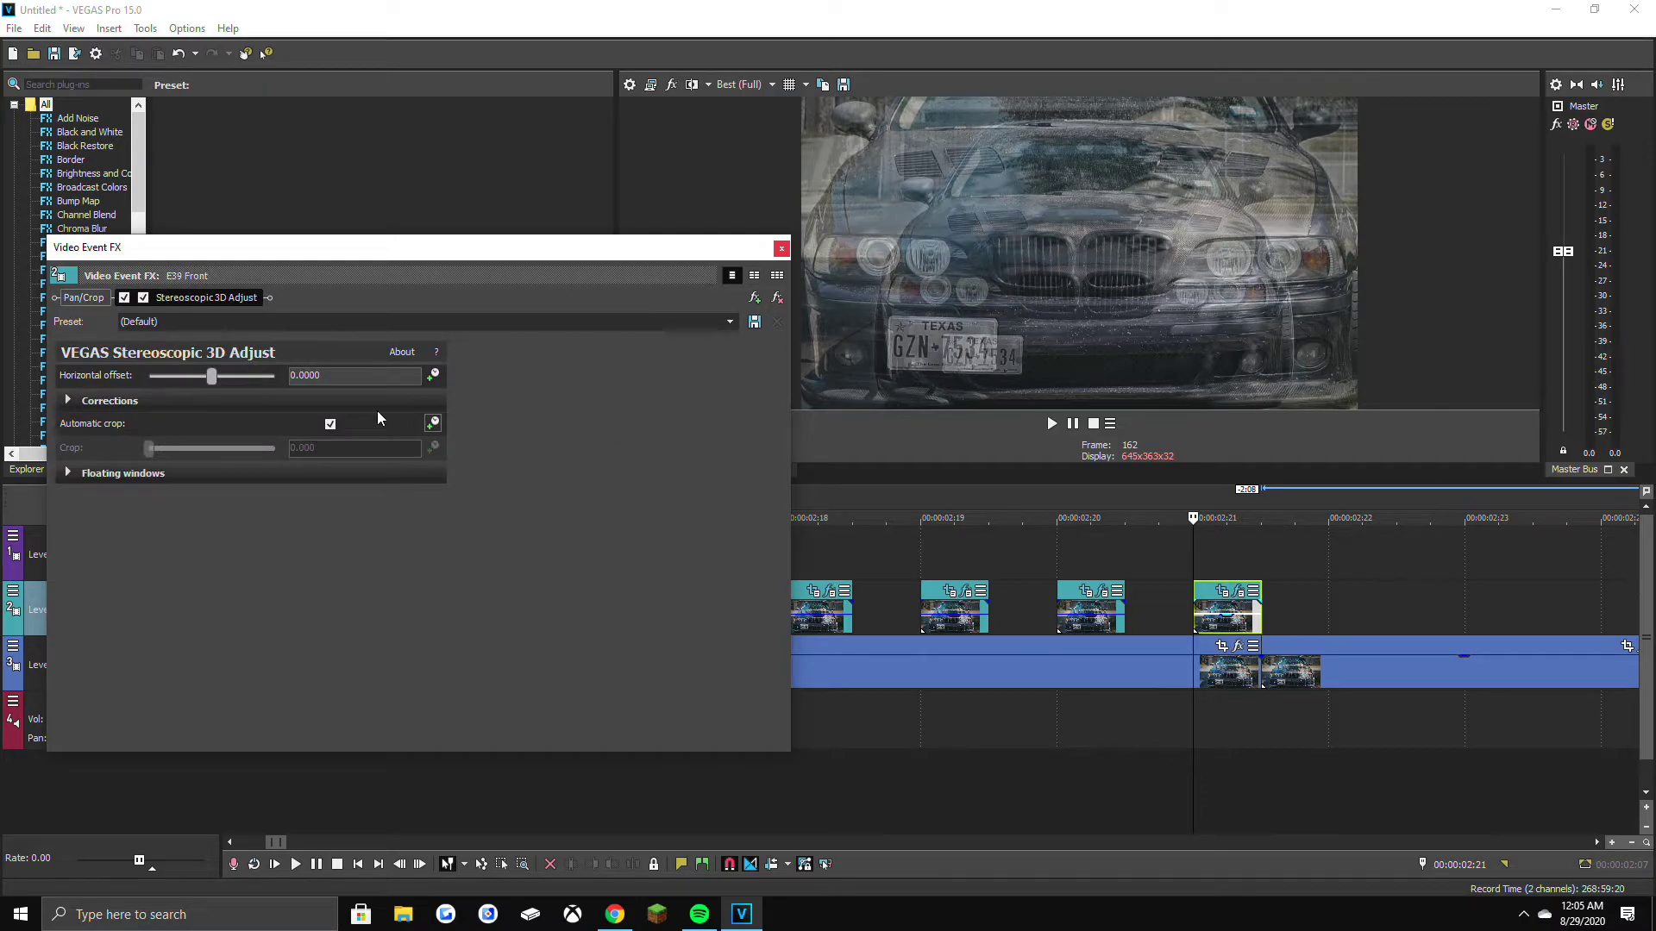
drag(214, 377, 169, 376)
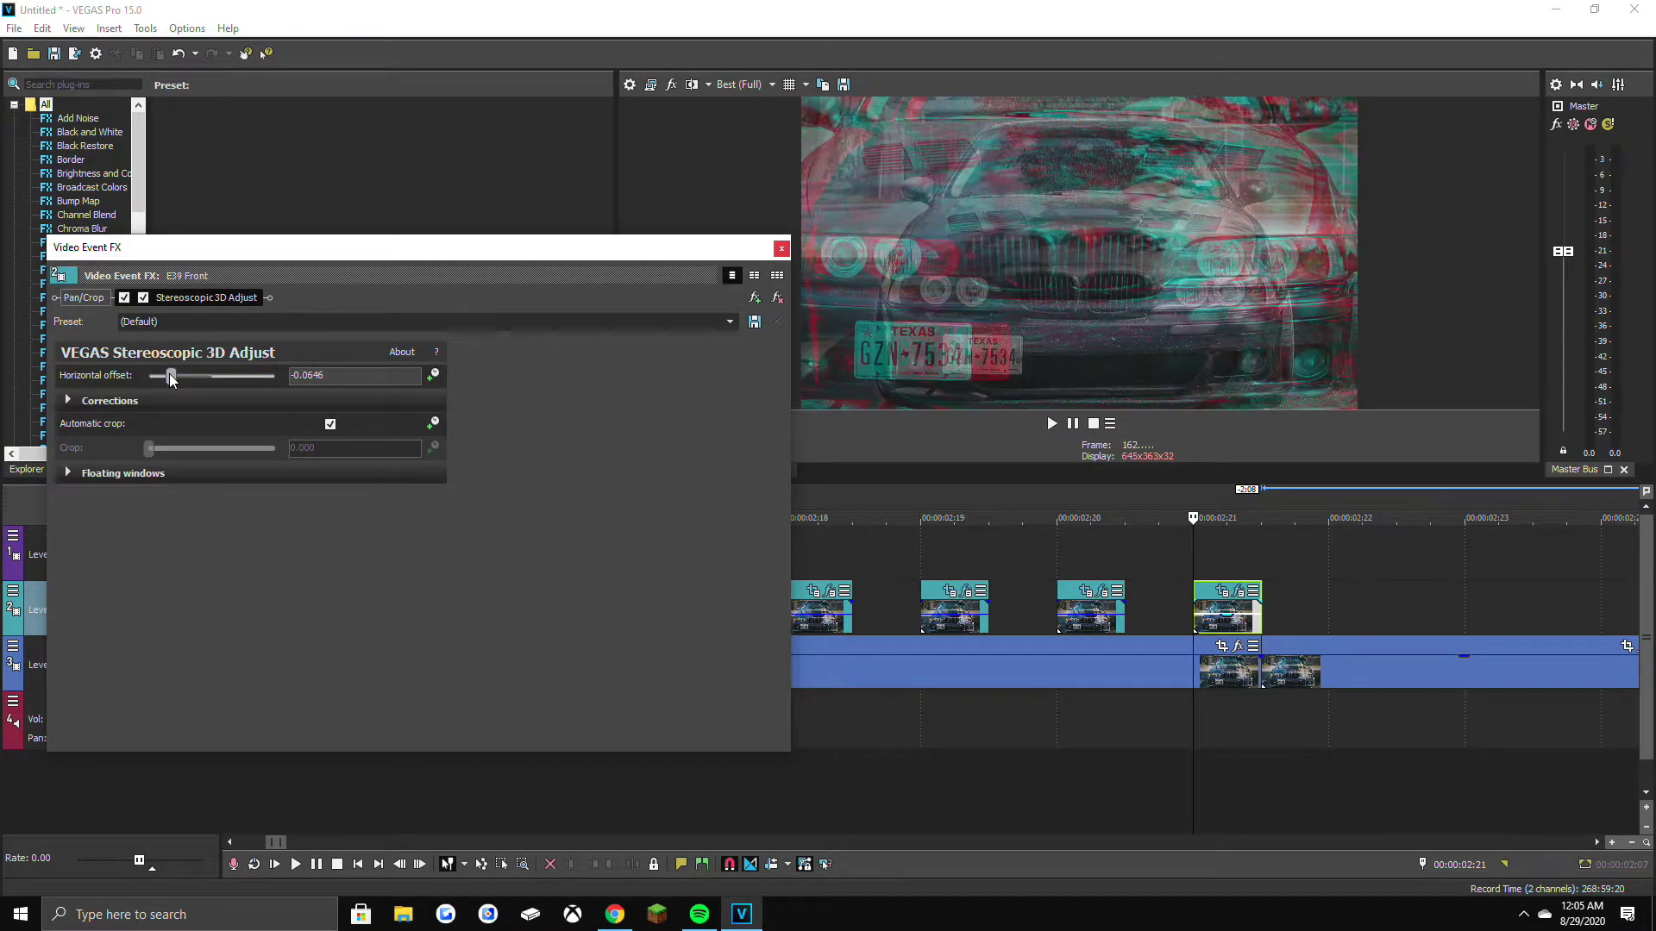
click(781, 249)
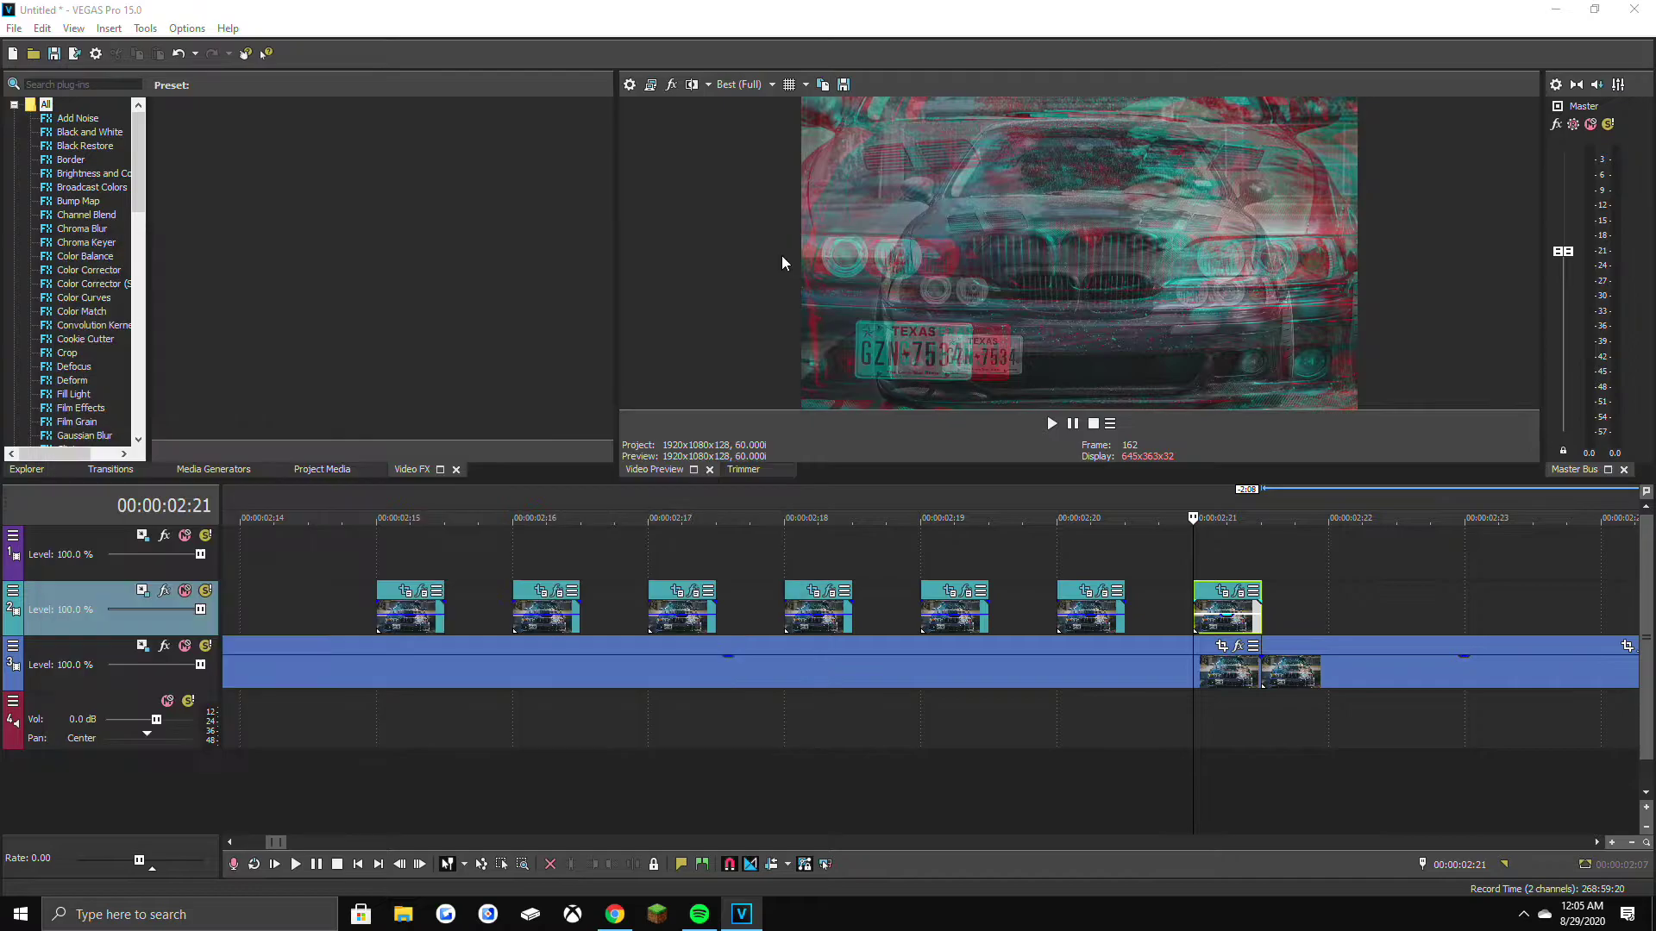
Place the playback cursor at 00:00:02:13, ahead of the glitch pieces, and set the video preview quality to Preview (Quarter).
scroll(826, 814, down, 3)
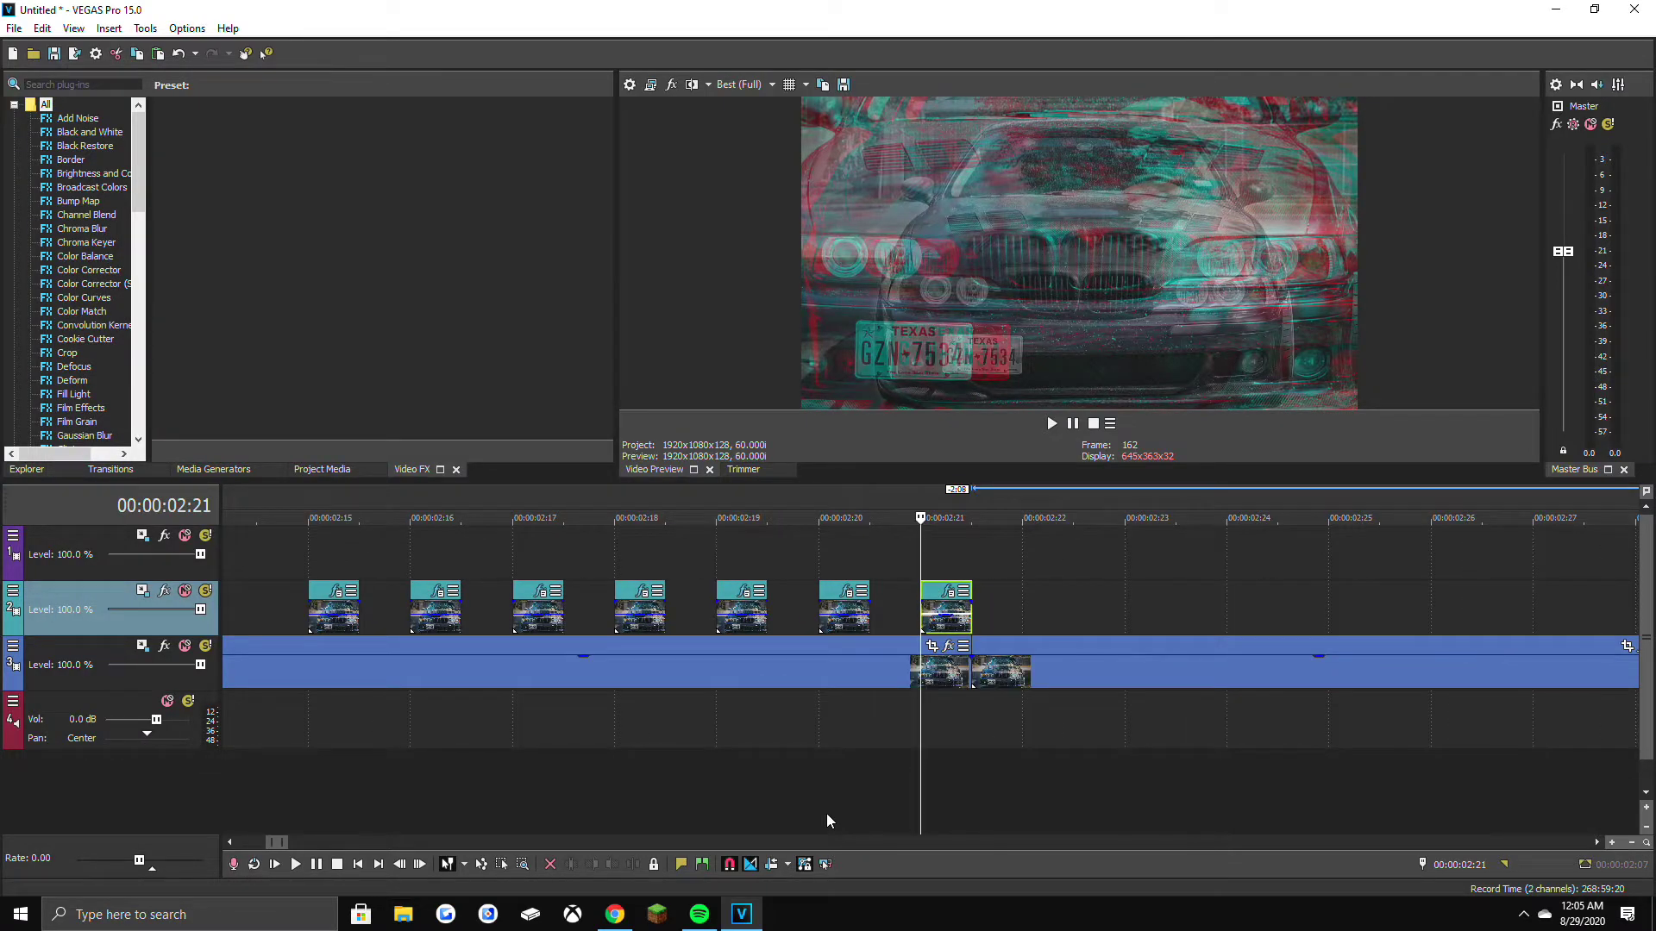
click(586, 676)
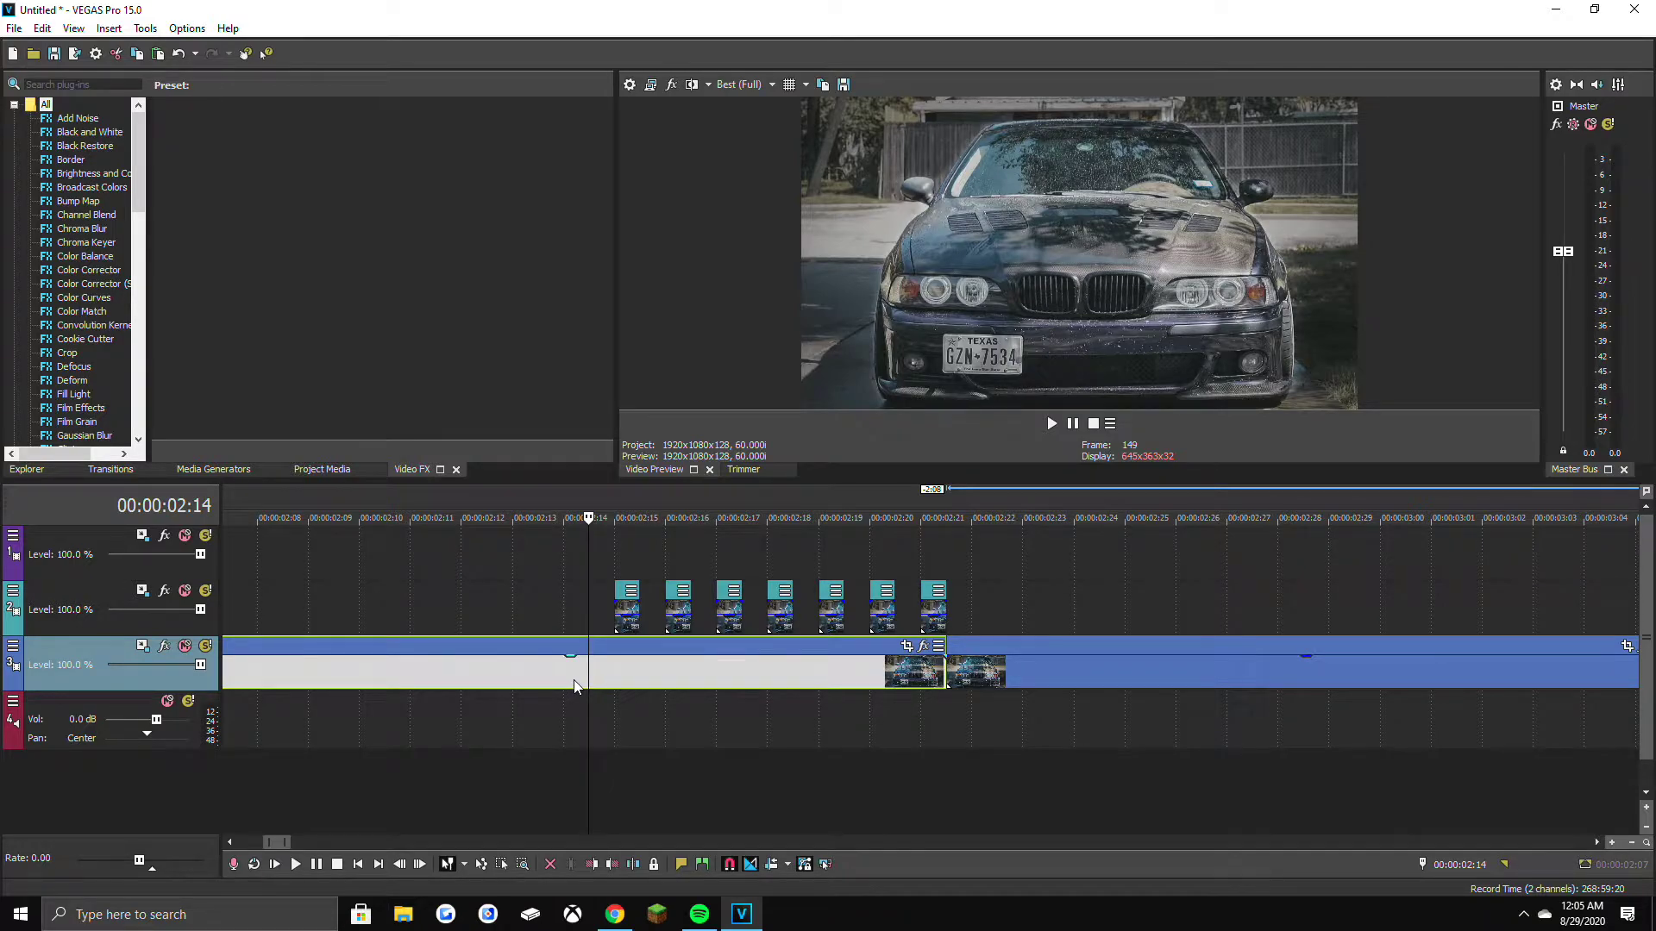
click(550, 675)
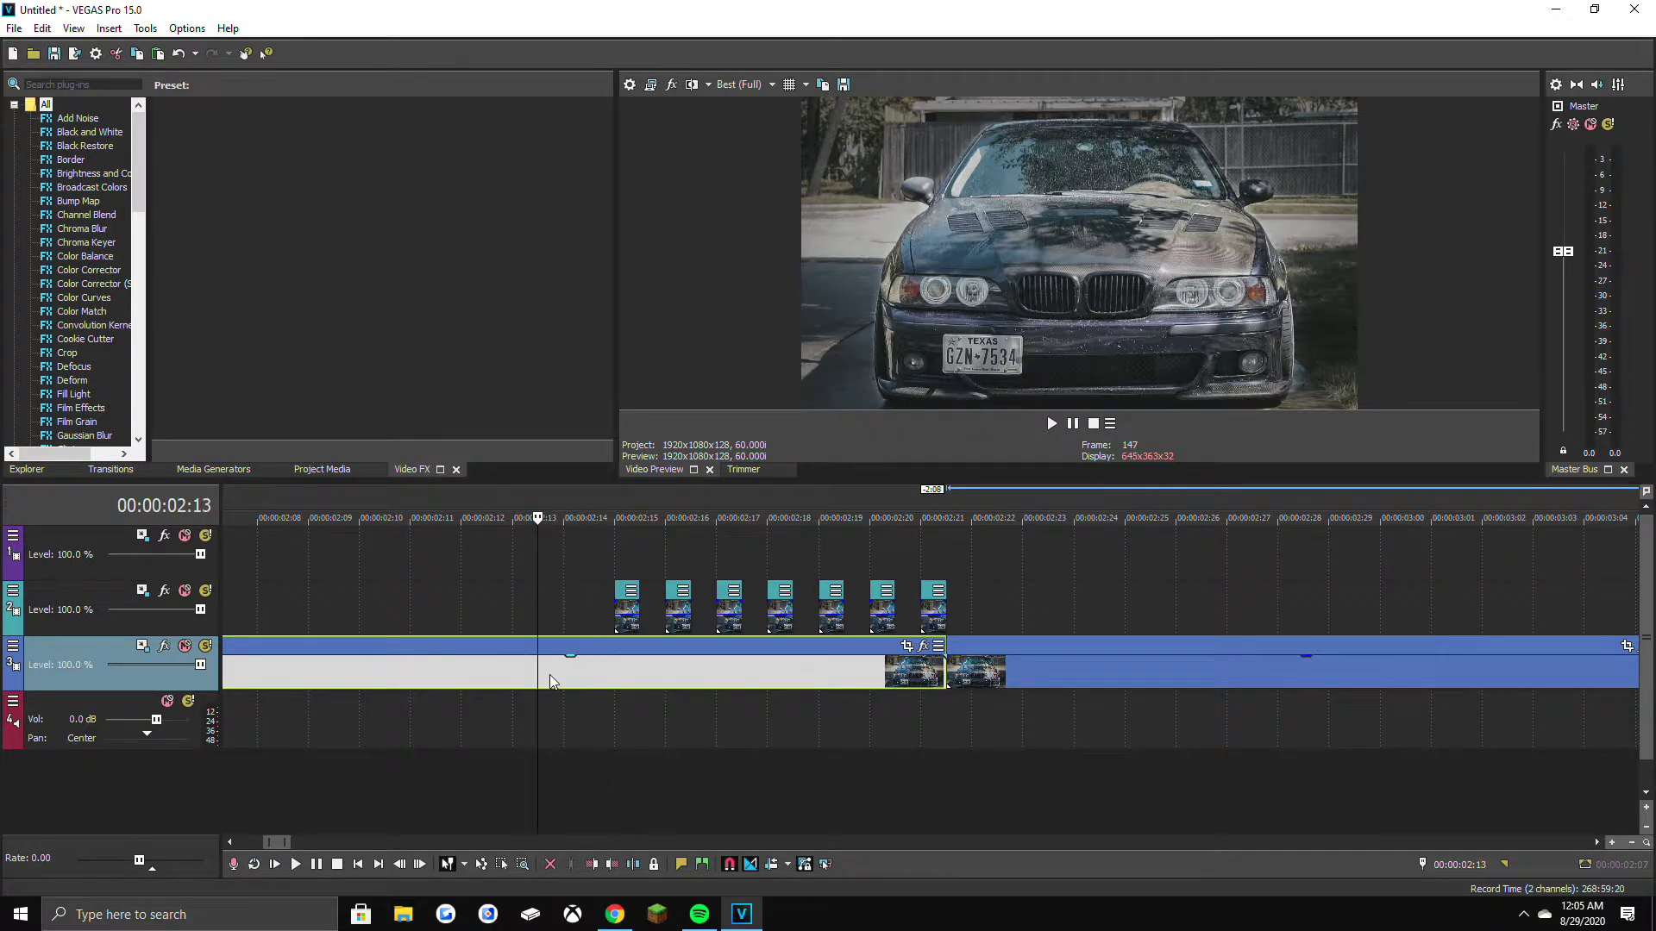
click(743, 84)
mouse_move(776, 121)
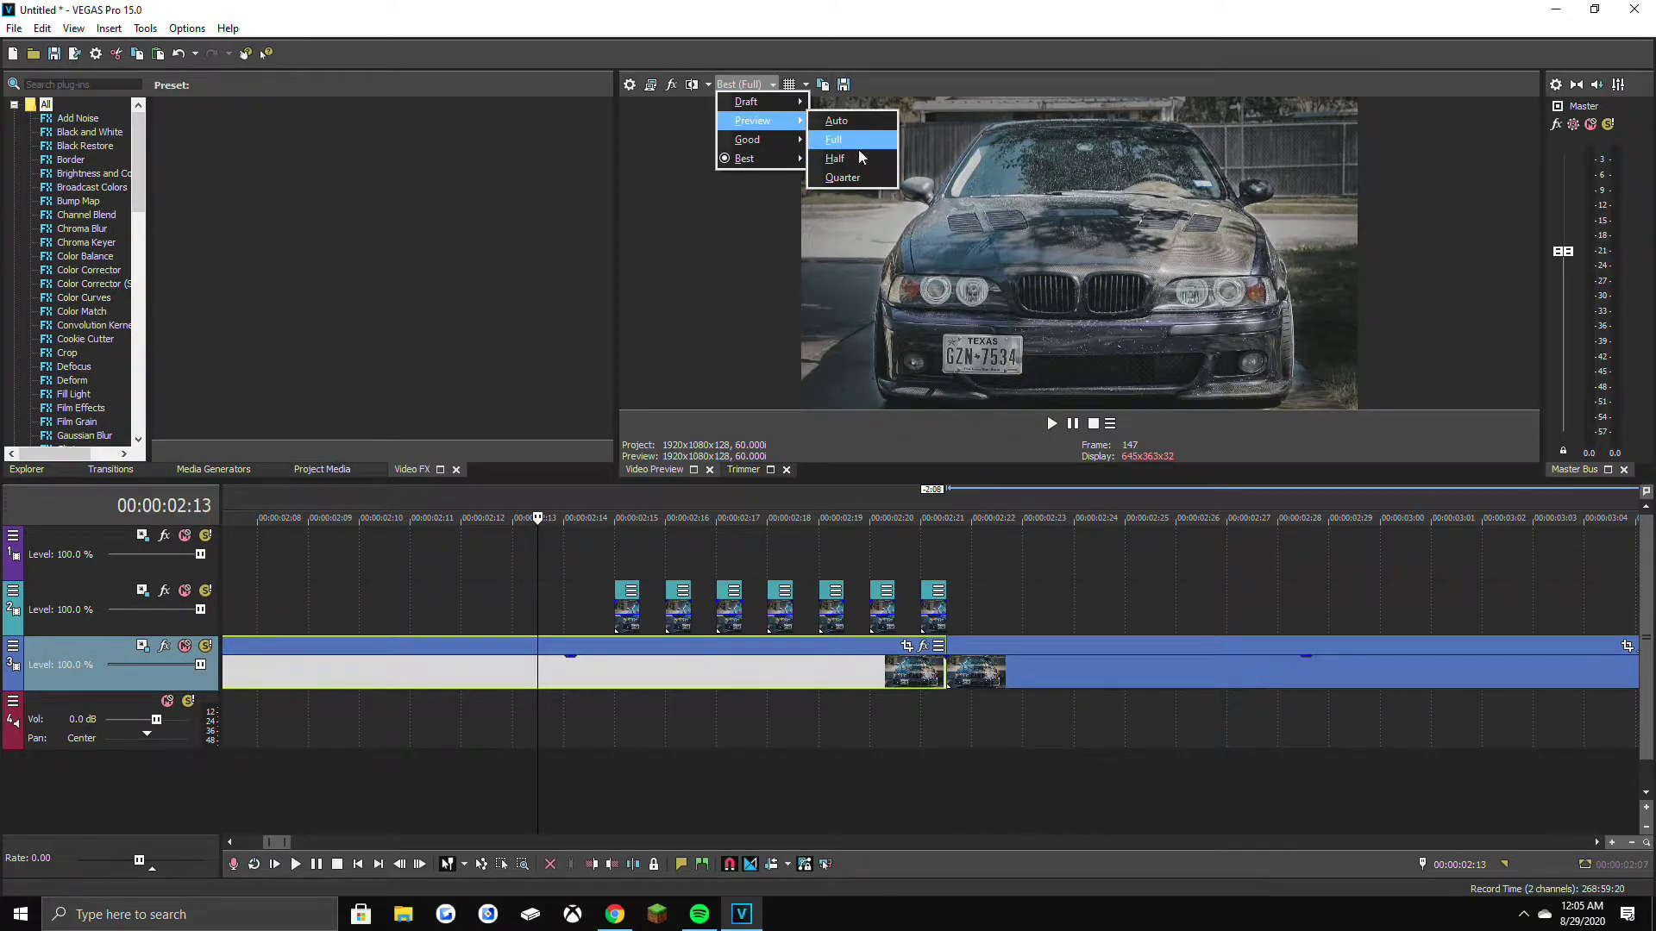
click(860, 178)
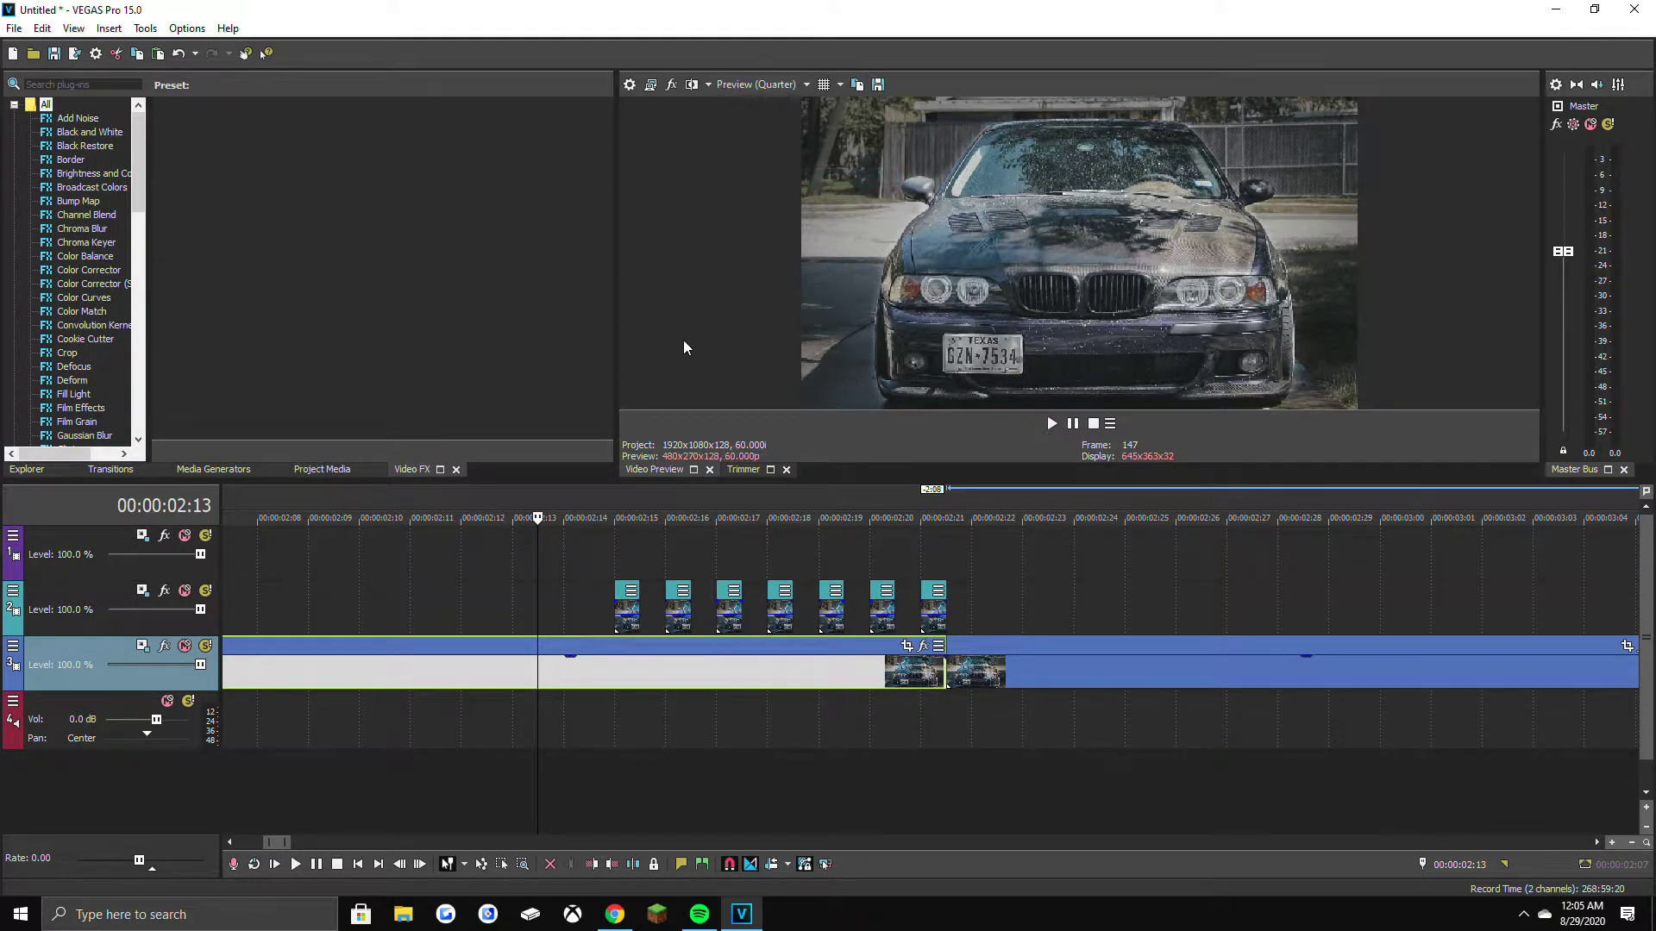
Play the glitch section repeatedly from 00:00:02:13 to review the flicker.
key(space)
key(space)
key(space)
key(space)
key(space)
key(space)
key(space)
key(space)
key(space)
key(space)
key(space)
key(space)
Import the TV Static sound from the Glitch Sound FX folder onto the audio track at 00:00:02:15, where the first glitch piece starts.
scroll(724, 740, down, 5)
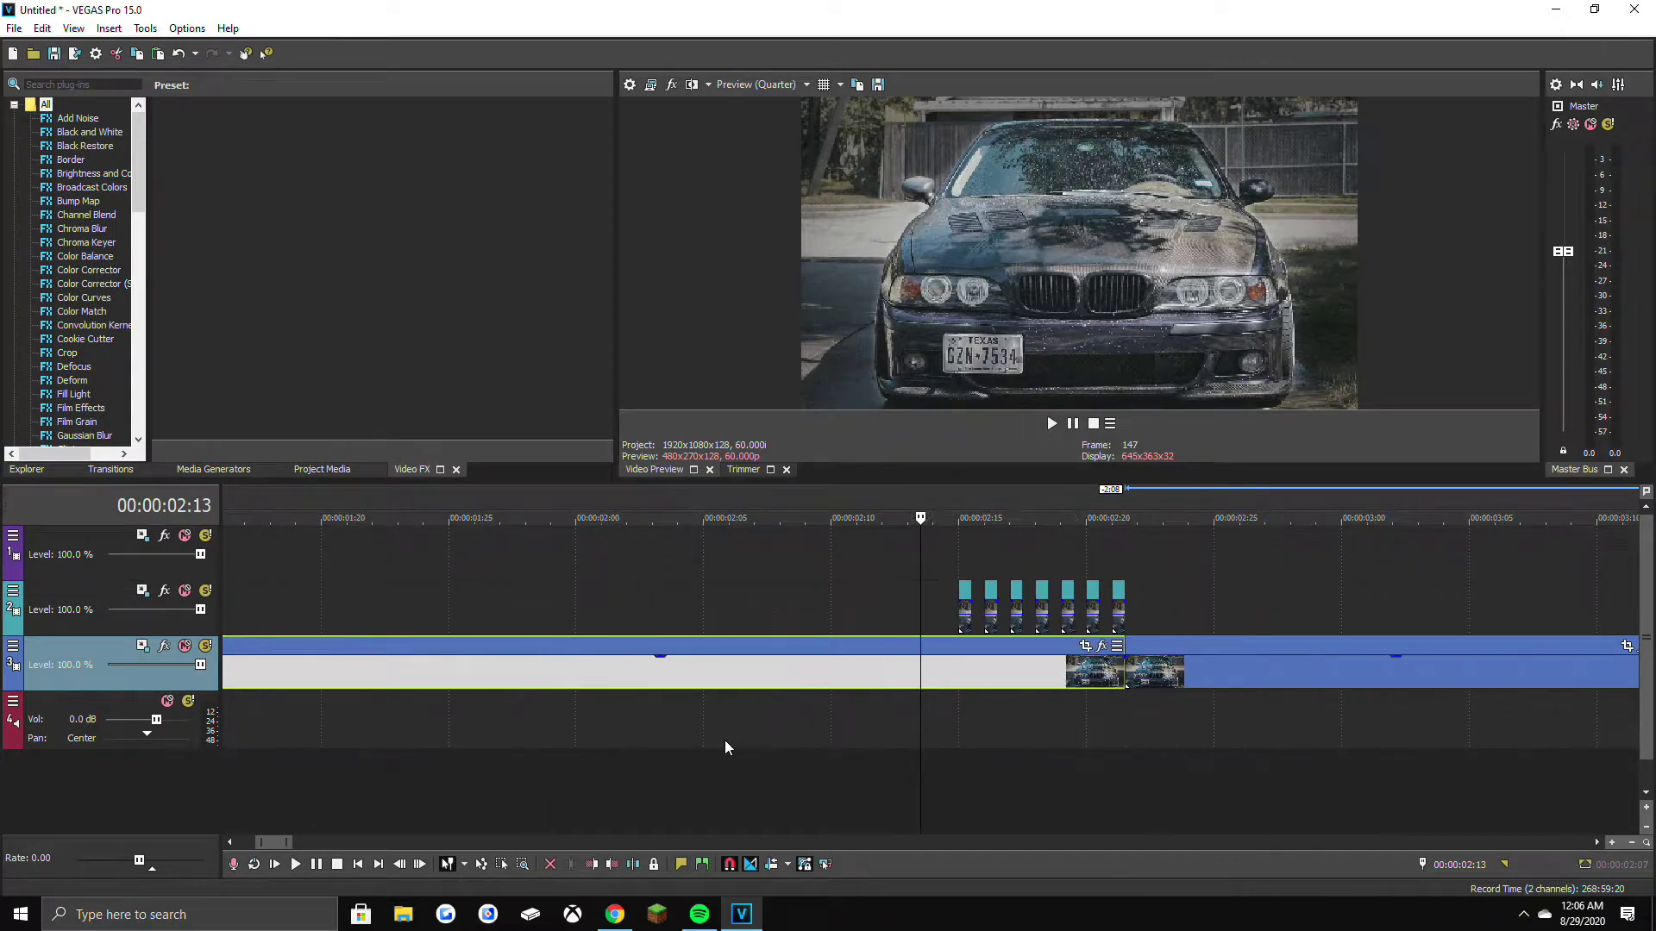
click(858, 735)
scroll(881, 737, up, 6)
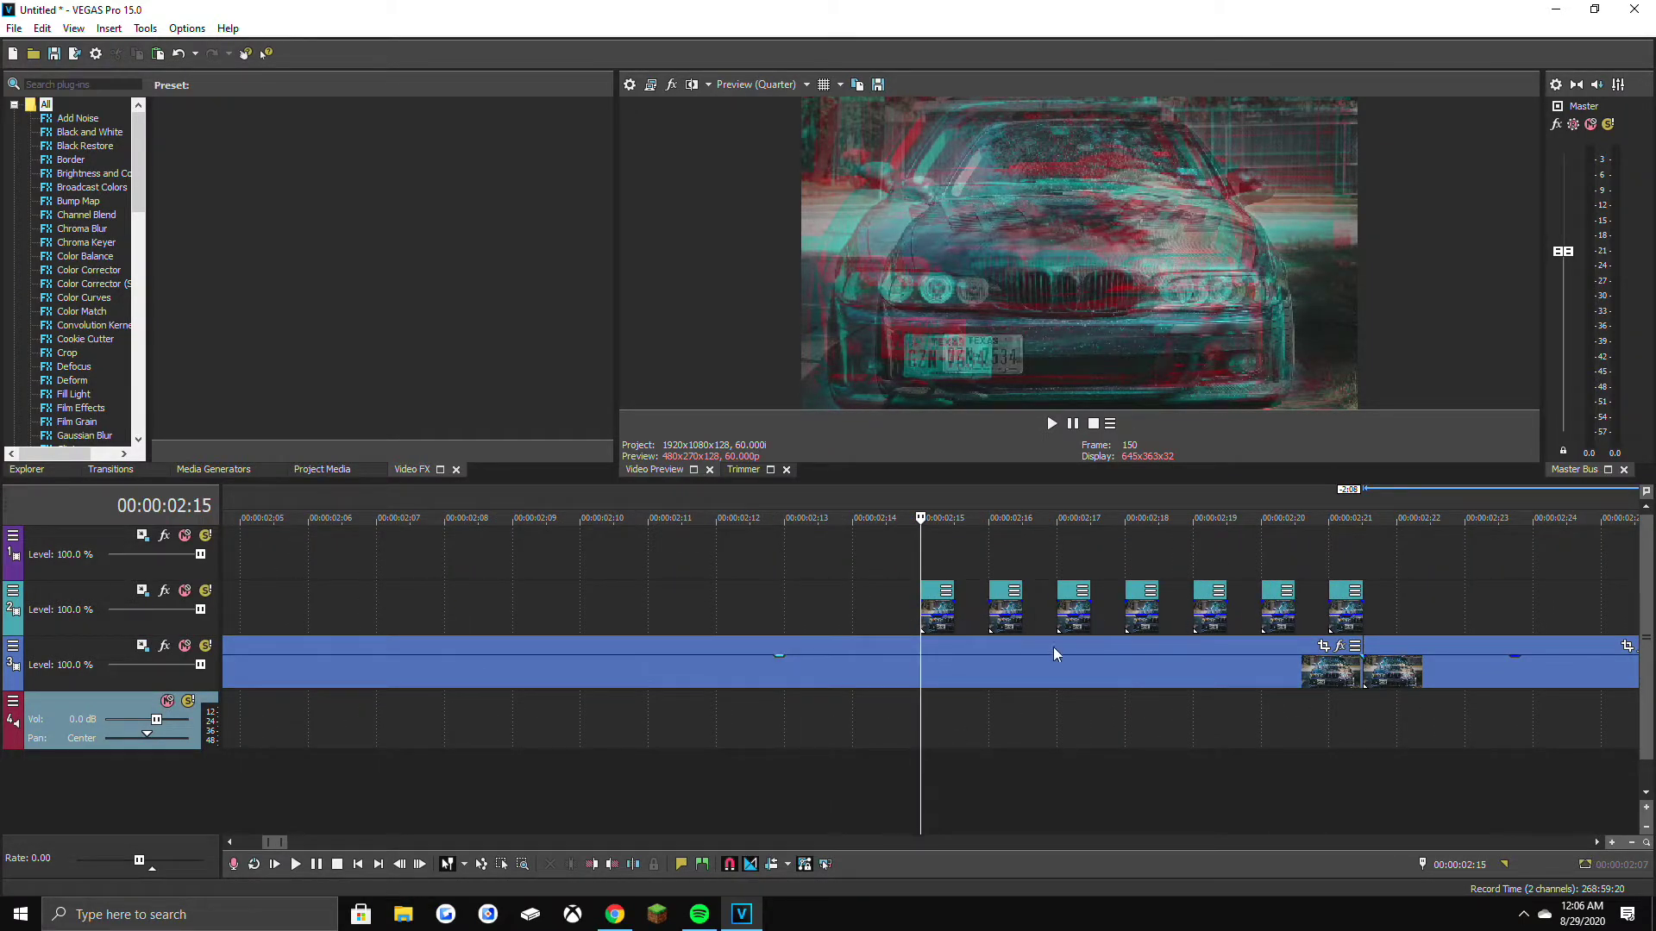
click(14, 27)
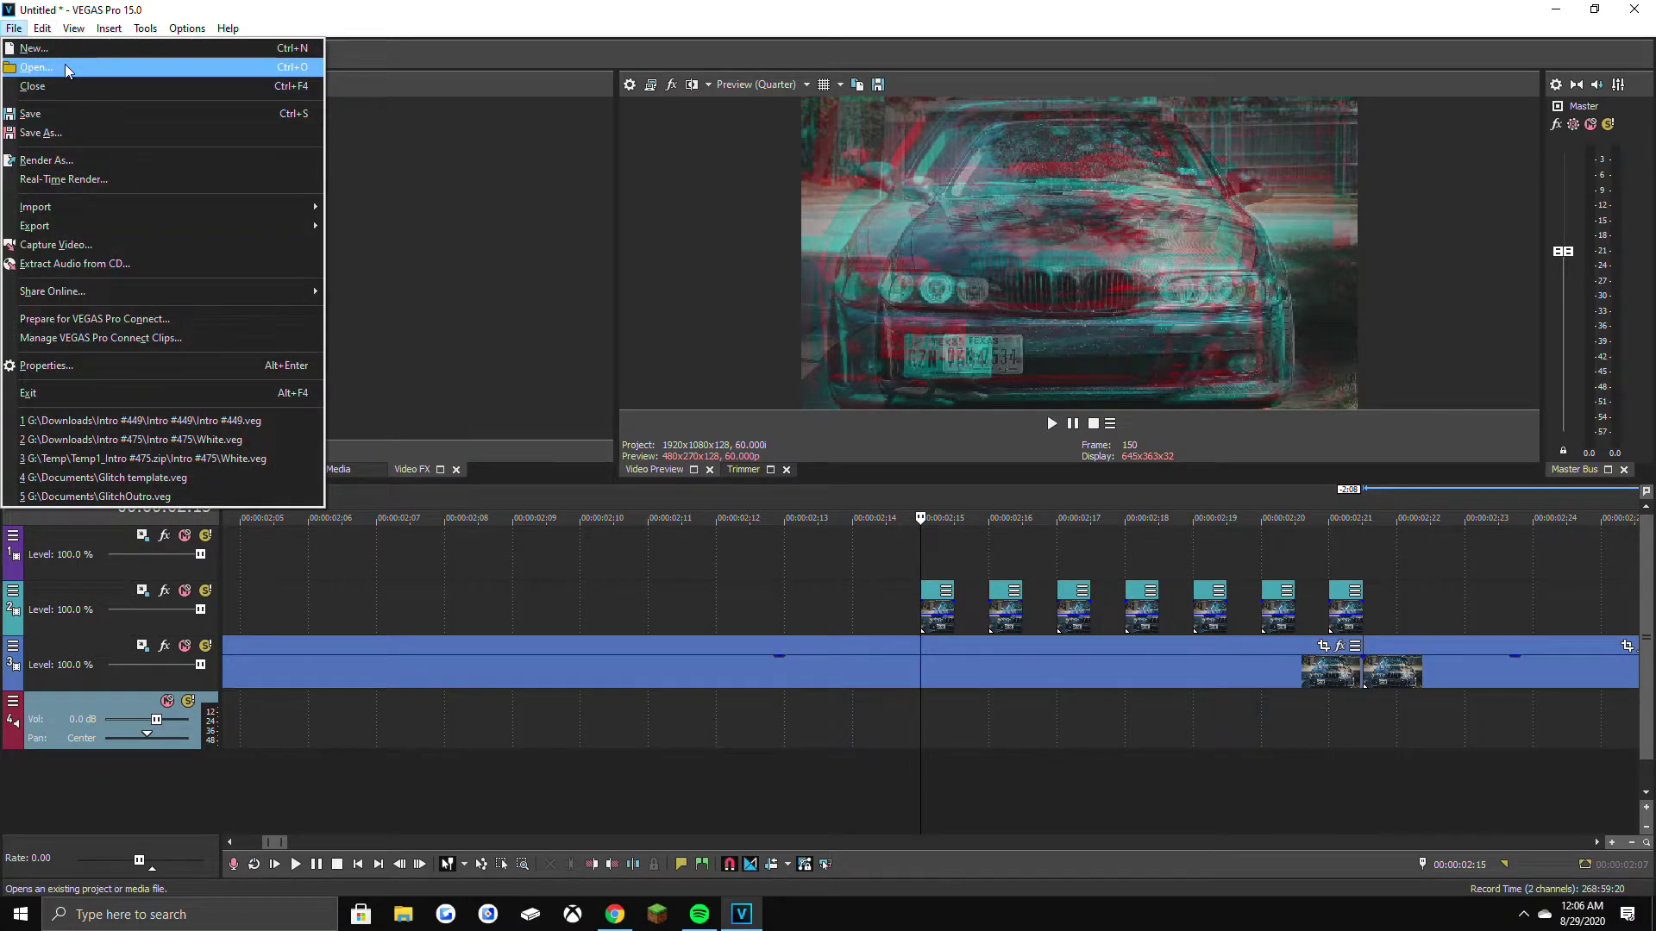
click(65, 67)
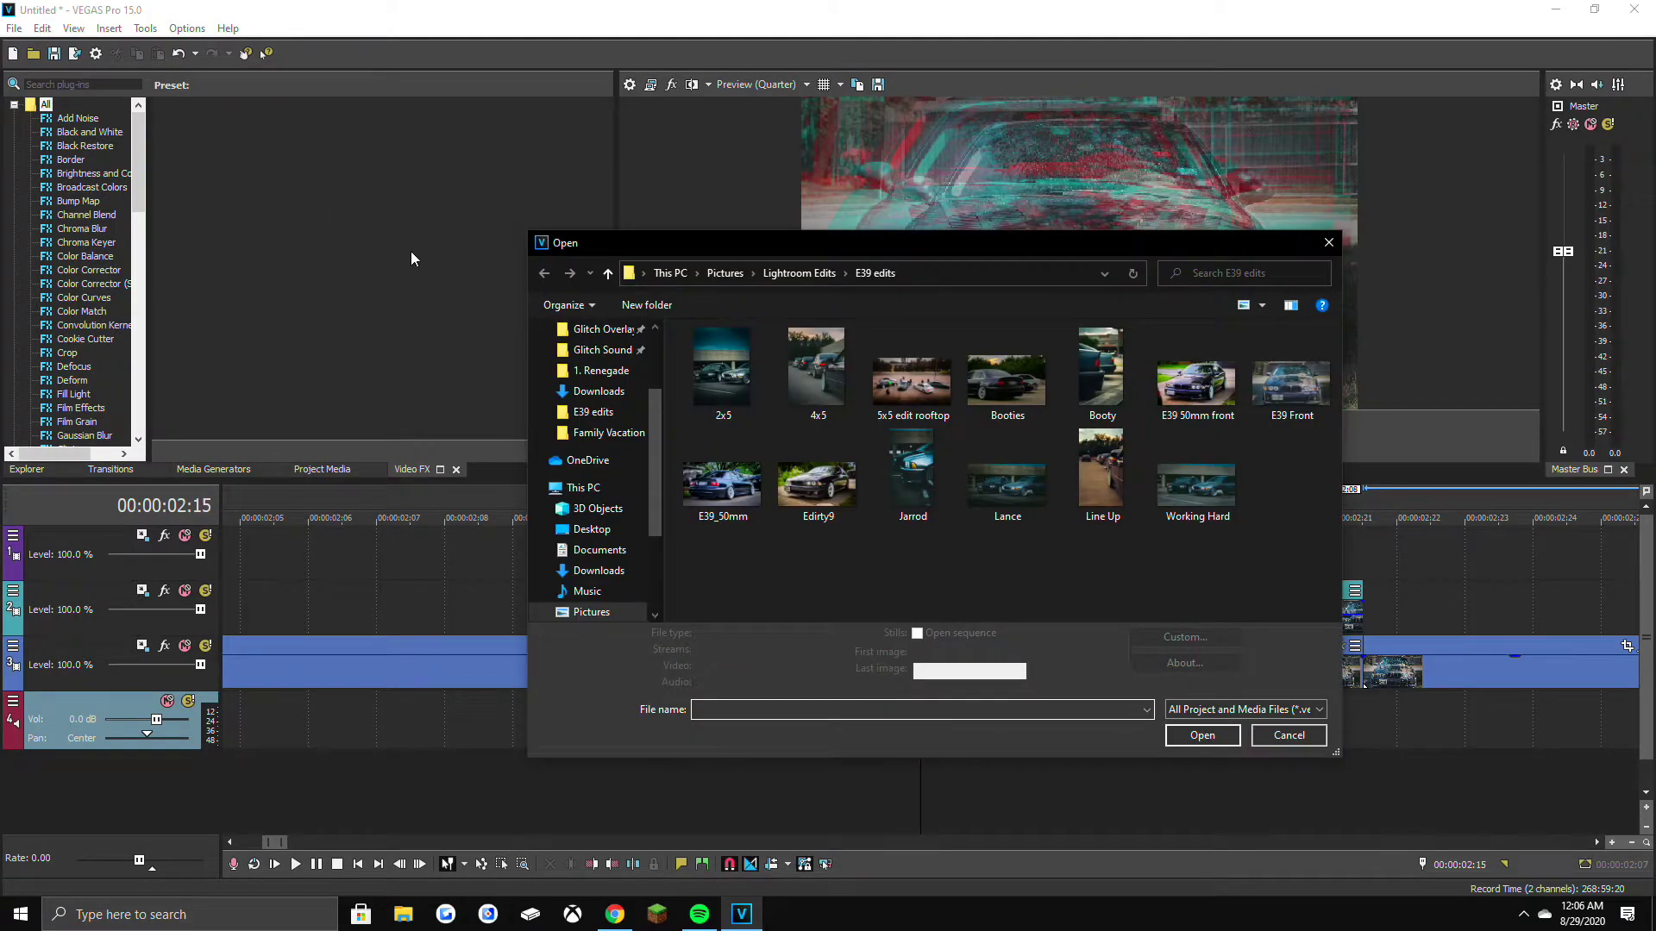
click(603, 349)
scroll(964, 475, down, 3)
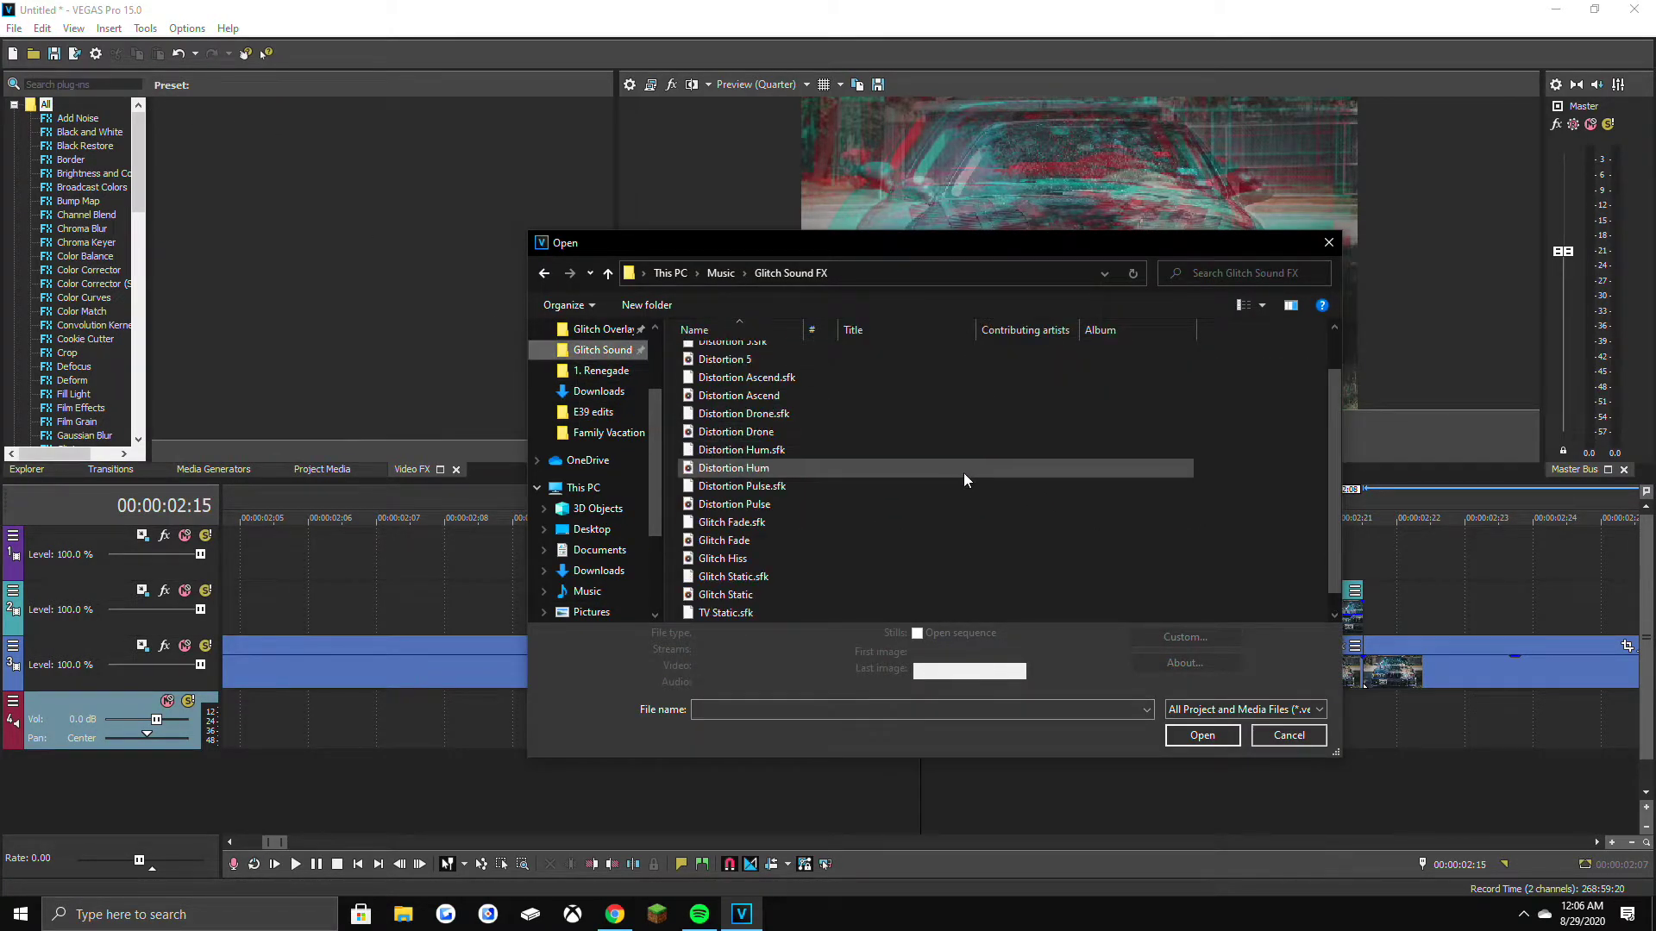
scroll(960, 477, up, 1)
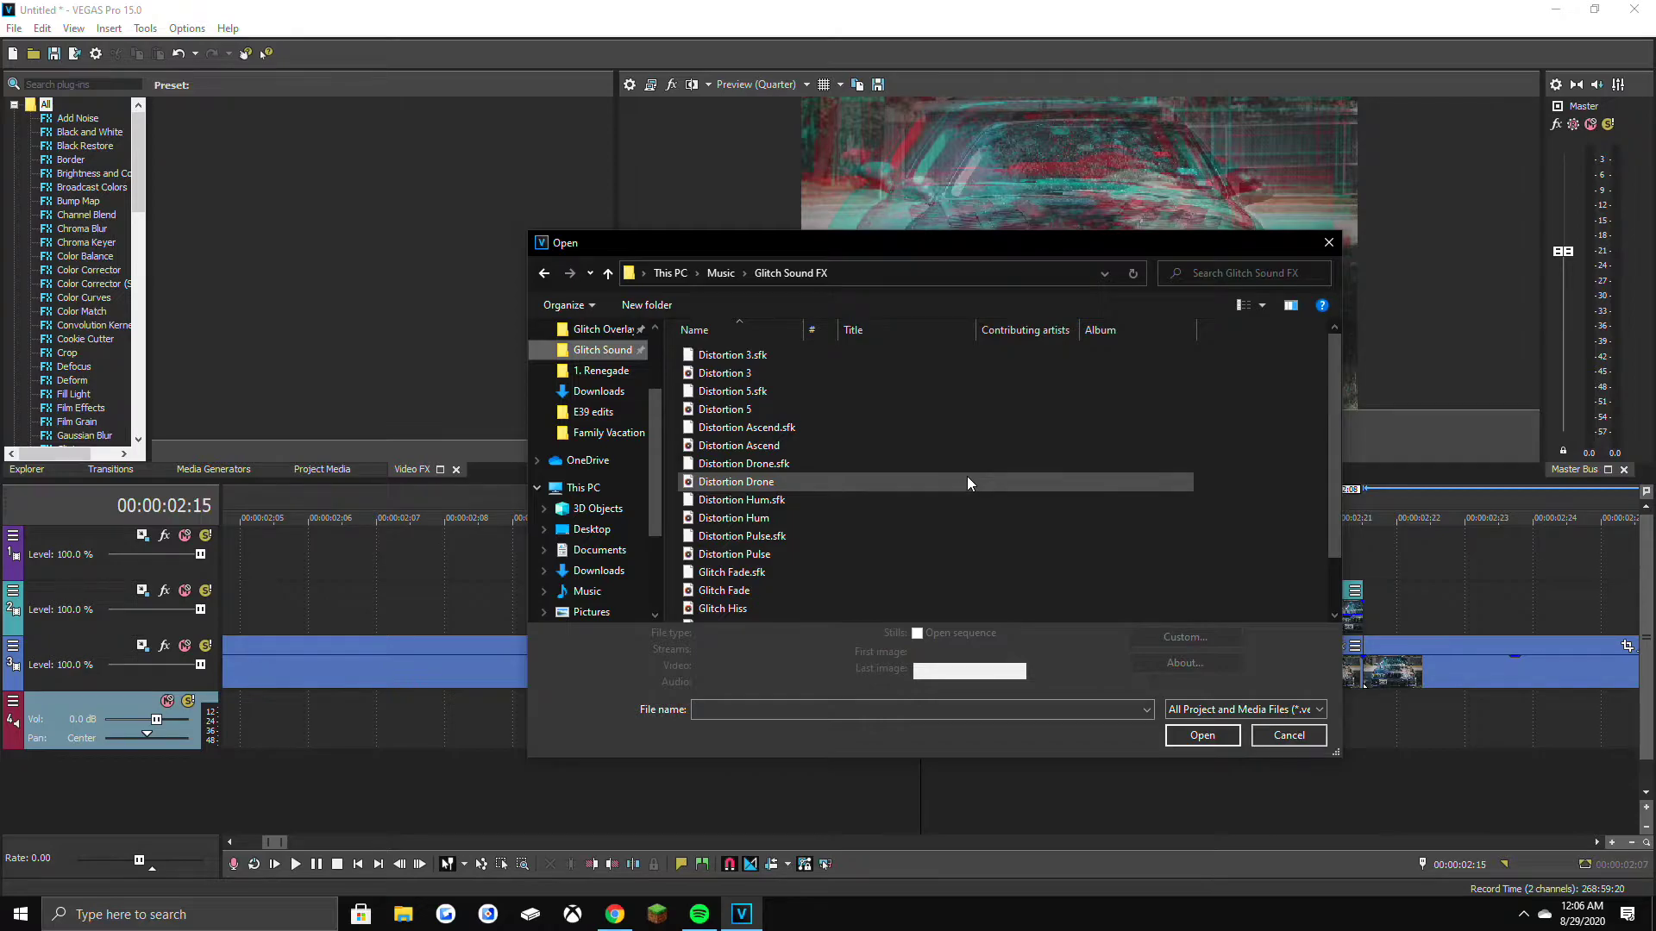
click(609, 333)
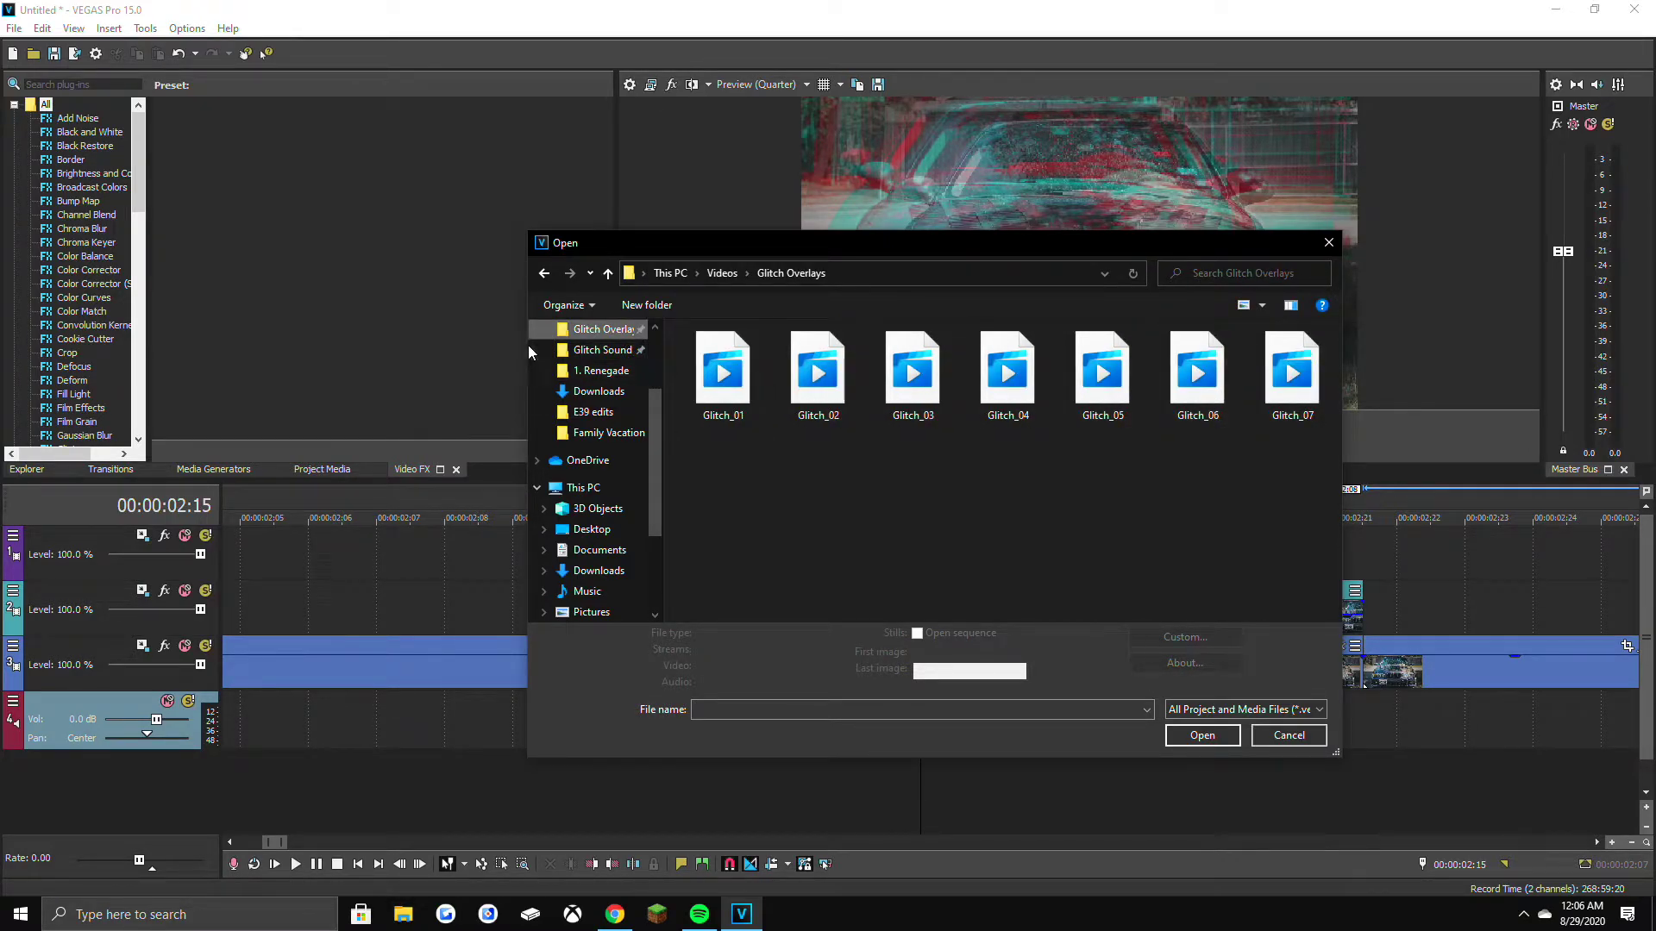
click(590, 351)
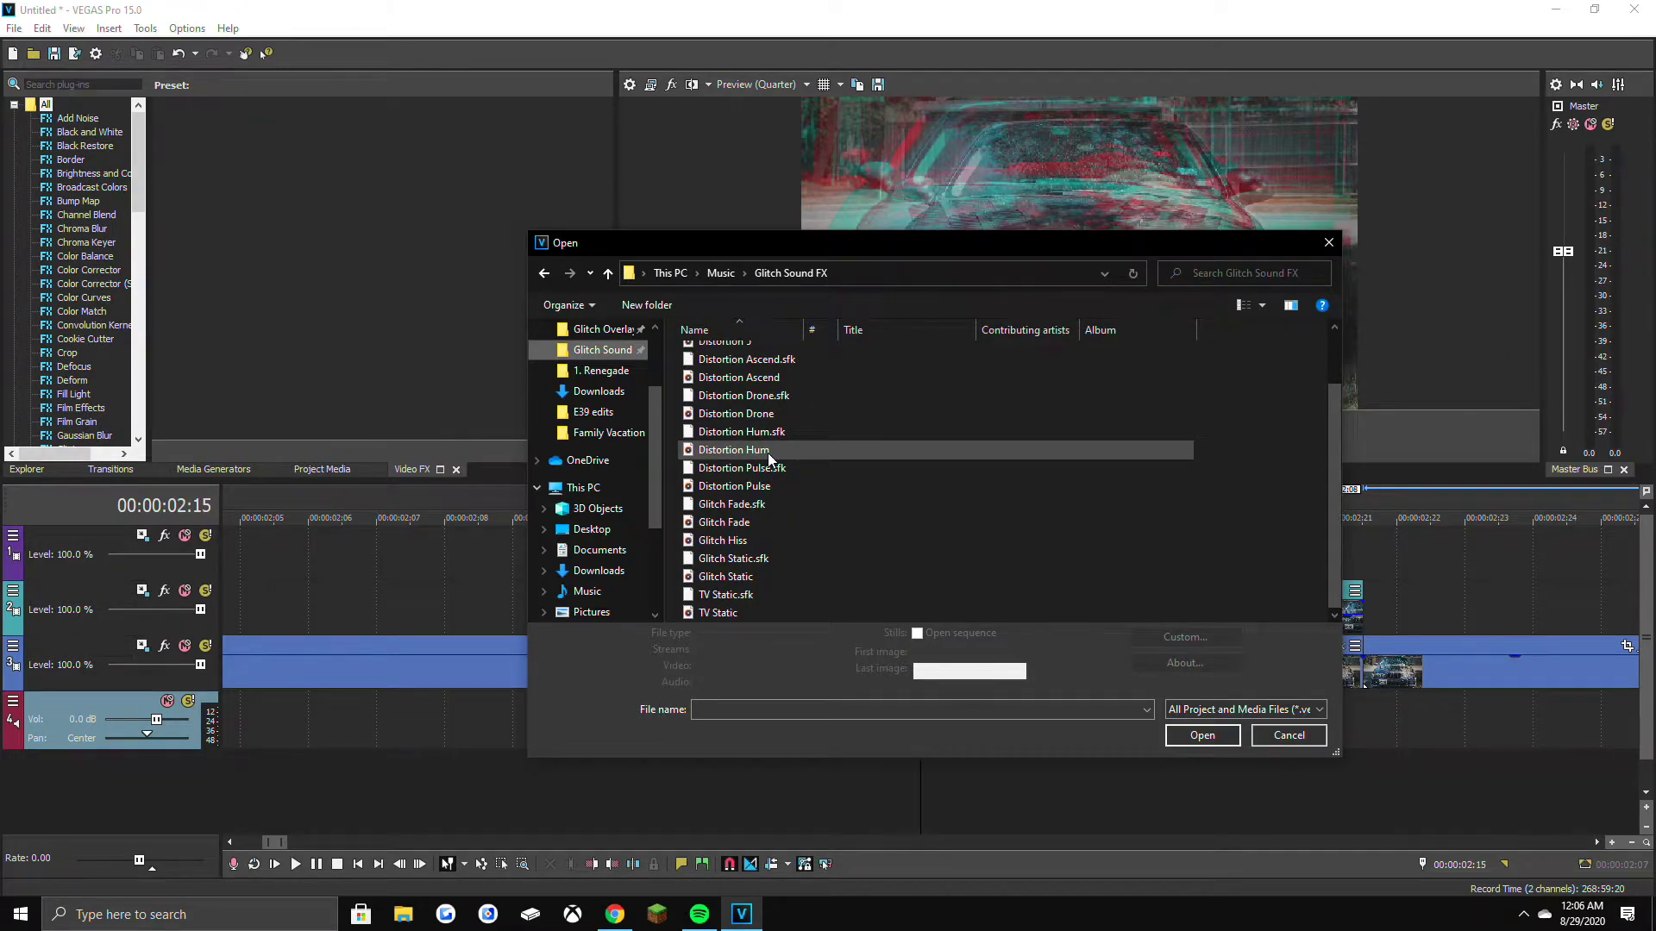
scroll(815, 482, down, 2)
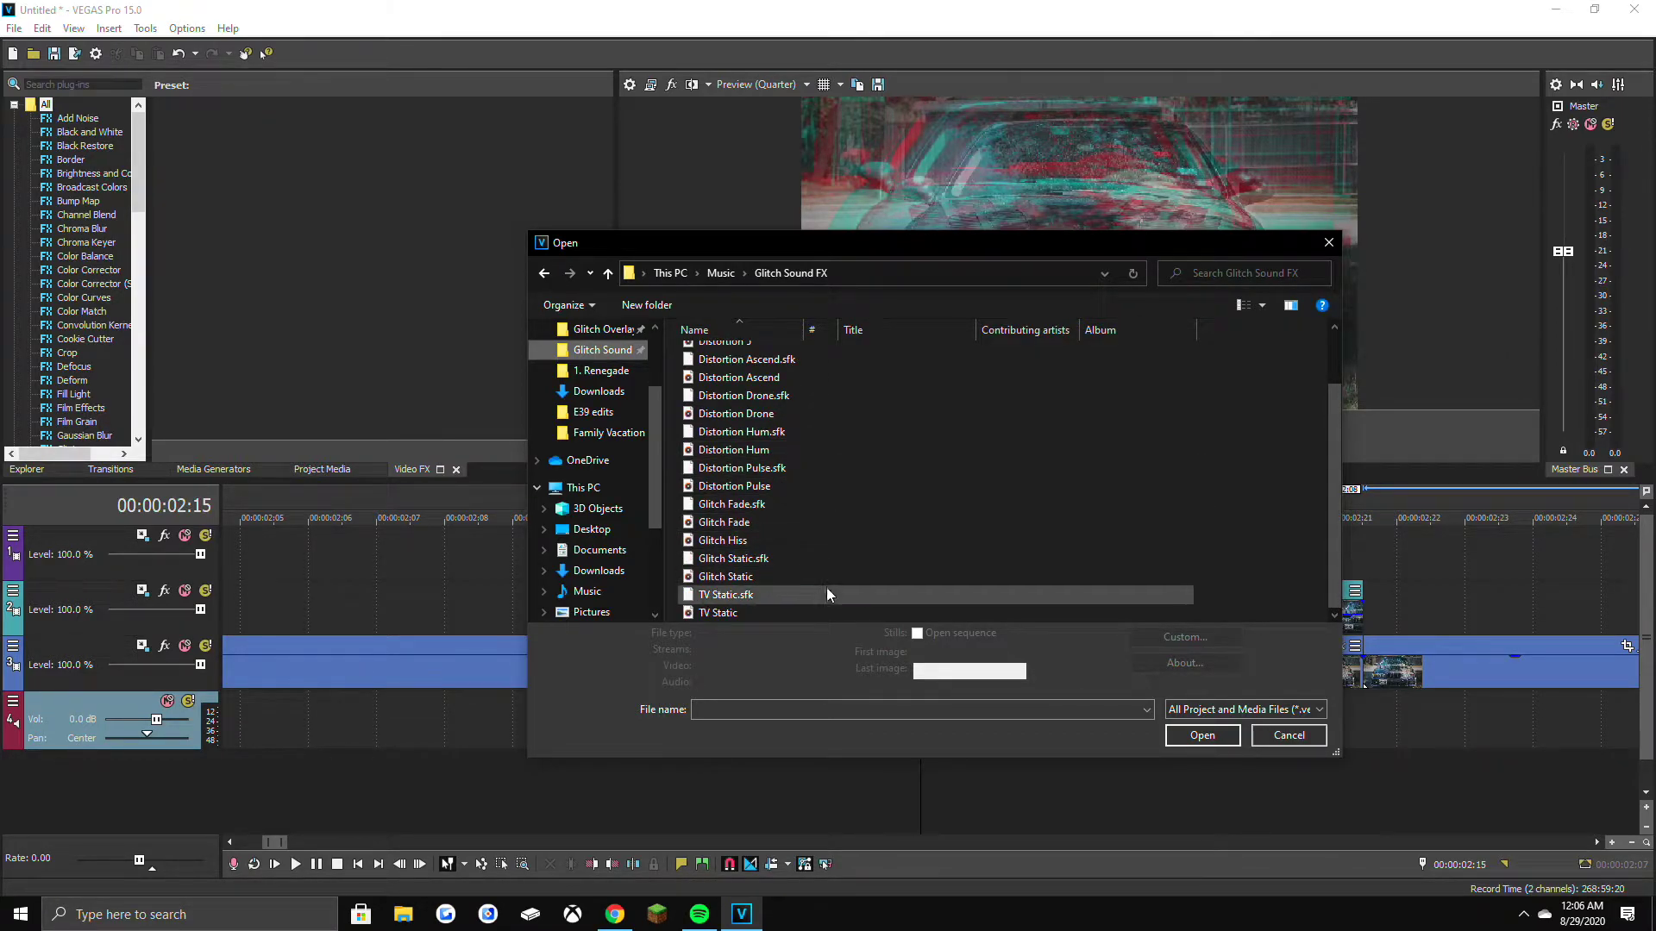
click(759, 614)
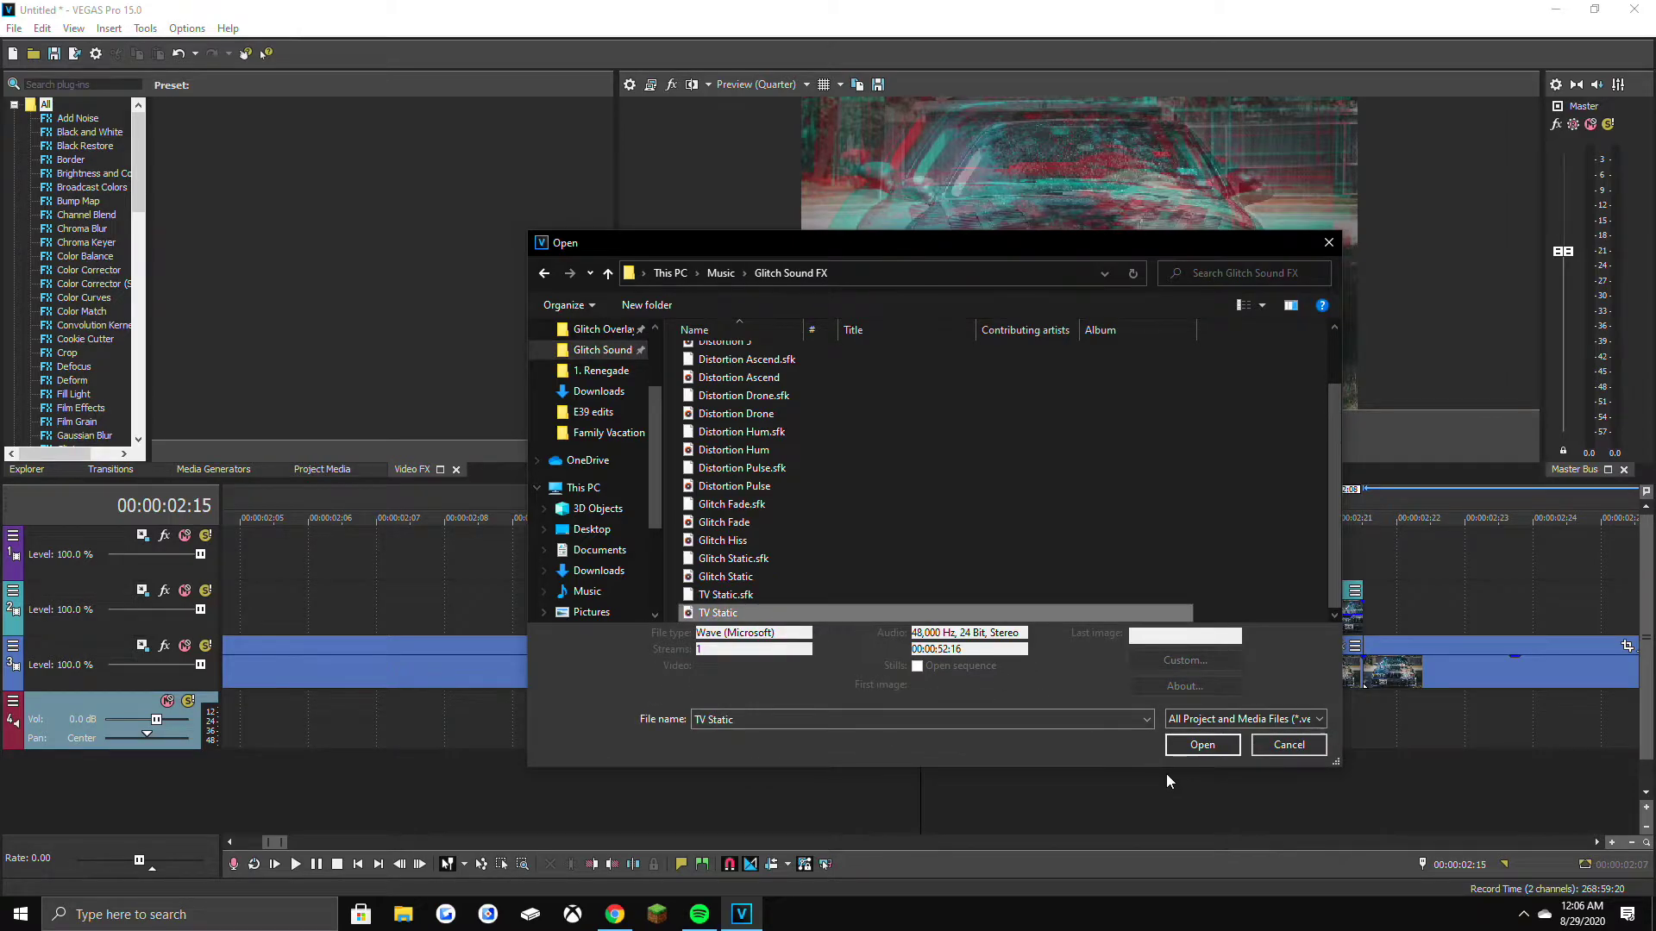
click(1207, 745)
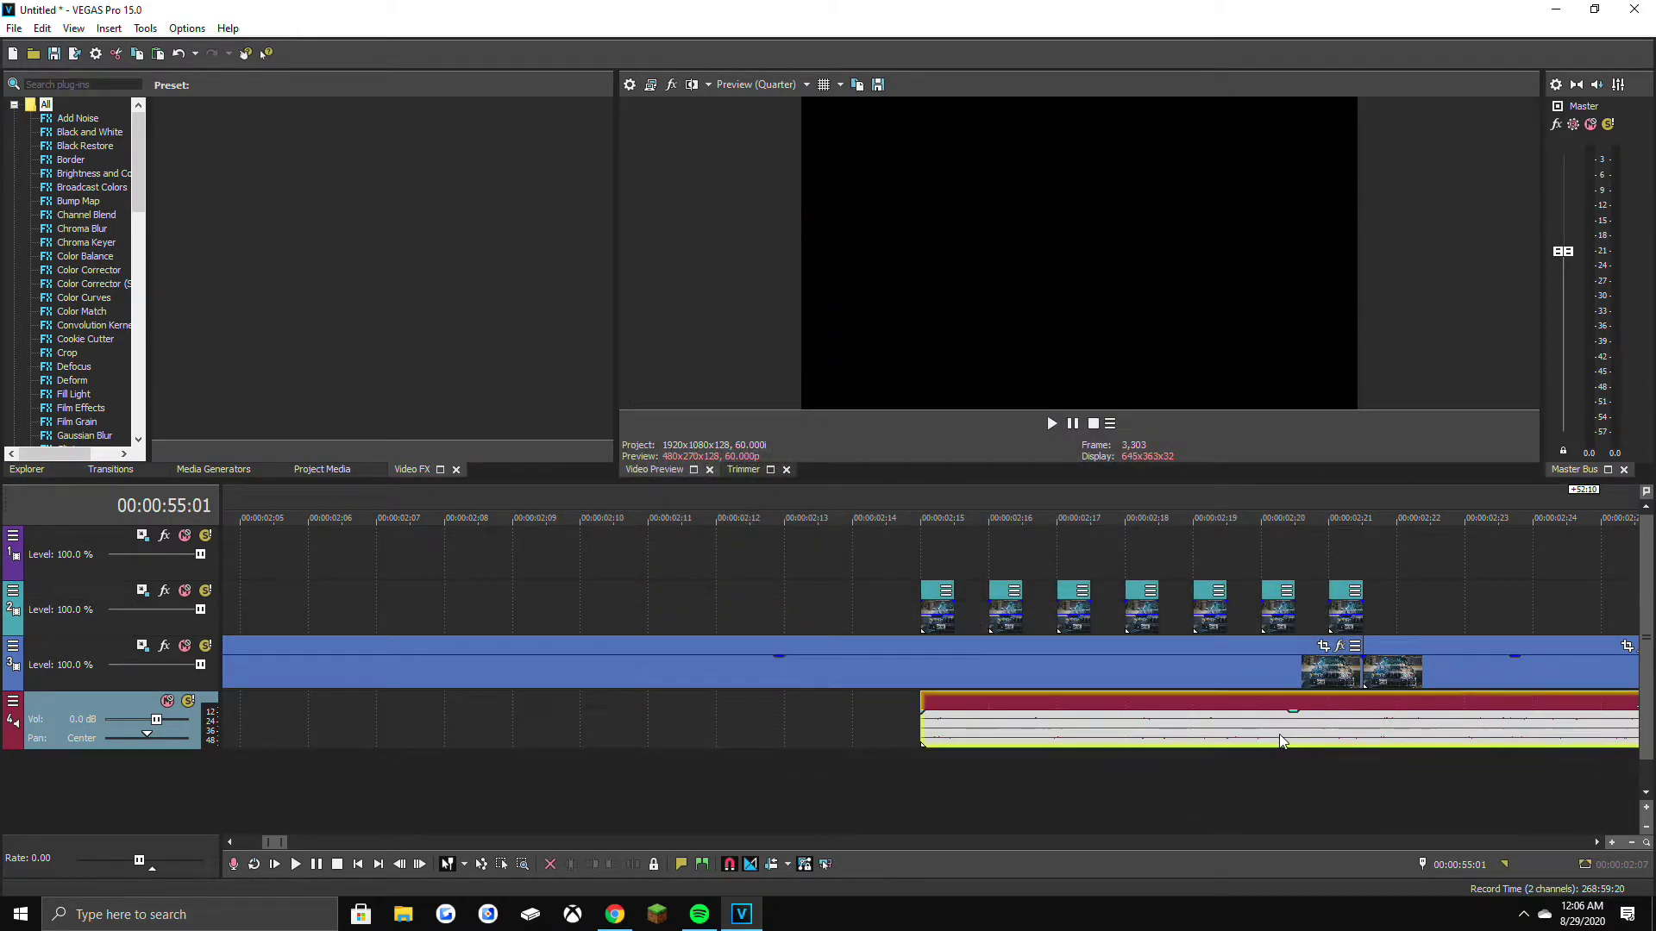
Split the TV Static audio at 00:00:02:22 and delete the part after the cut.
click(1388, 743)
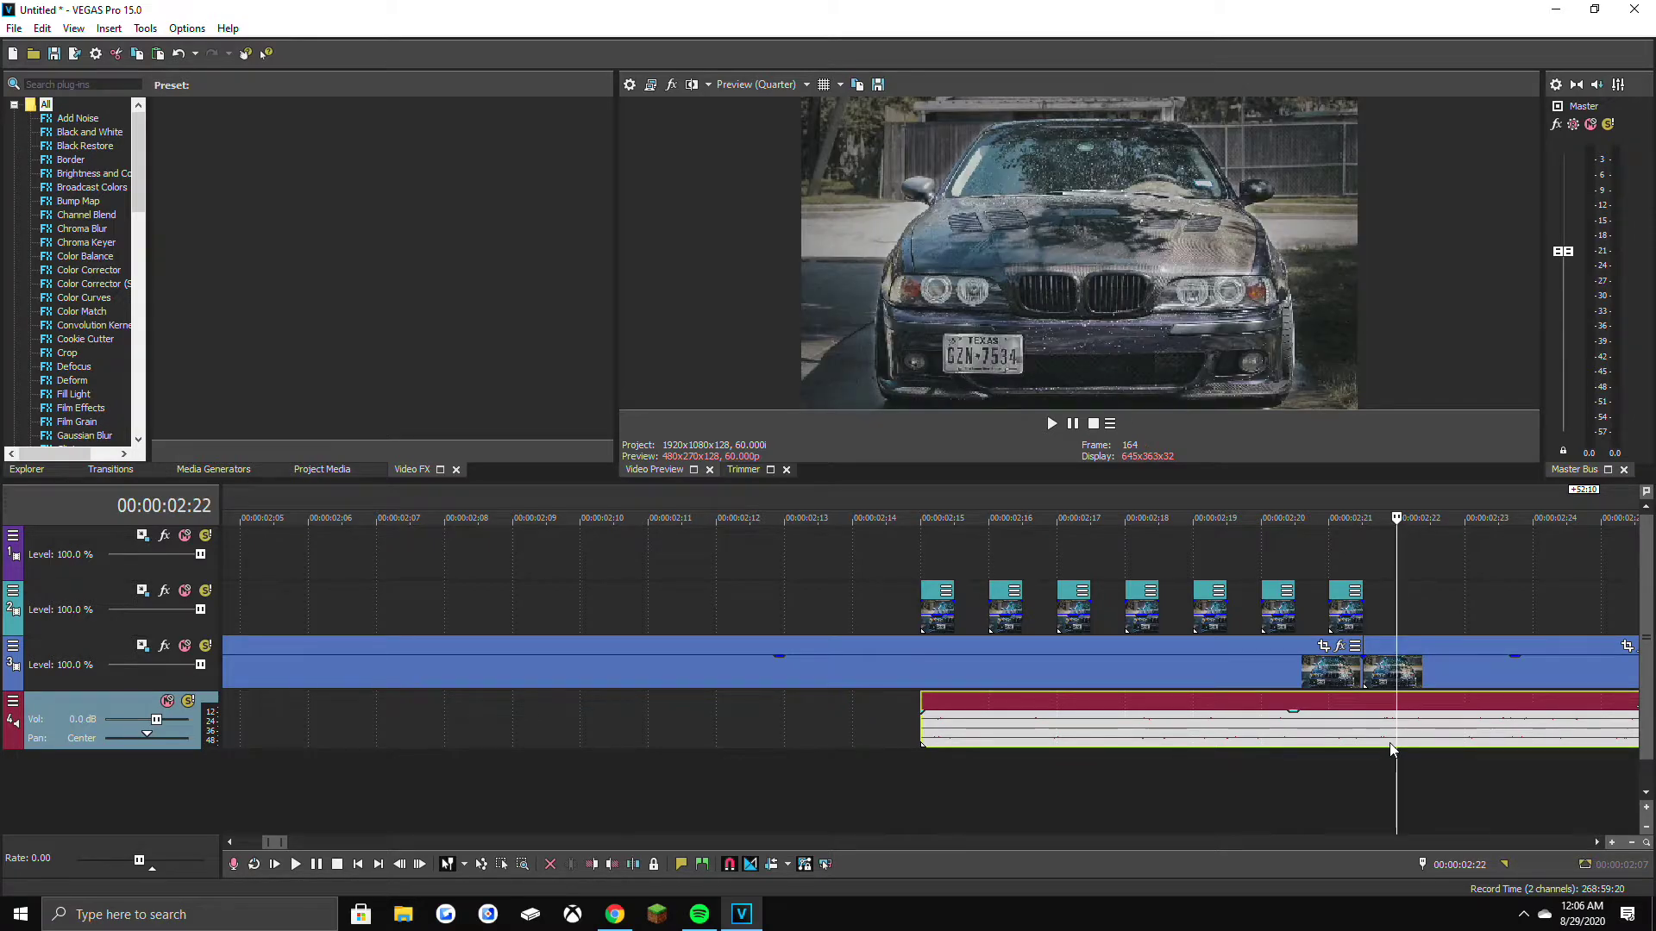
key(s)
right_click(1419, 740)
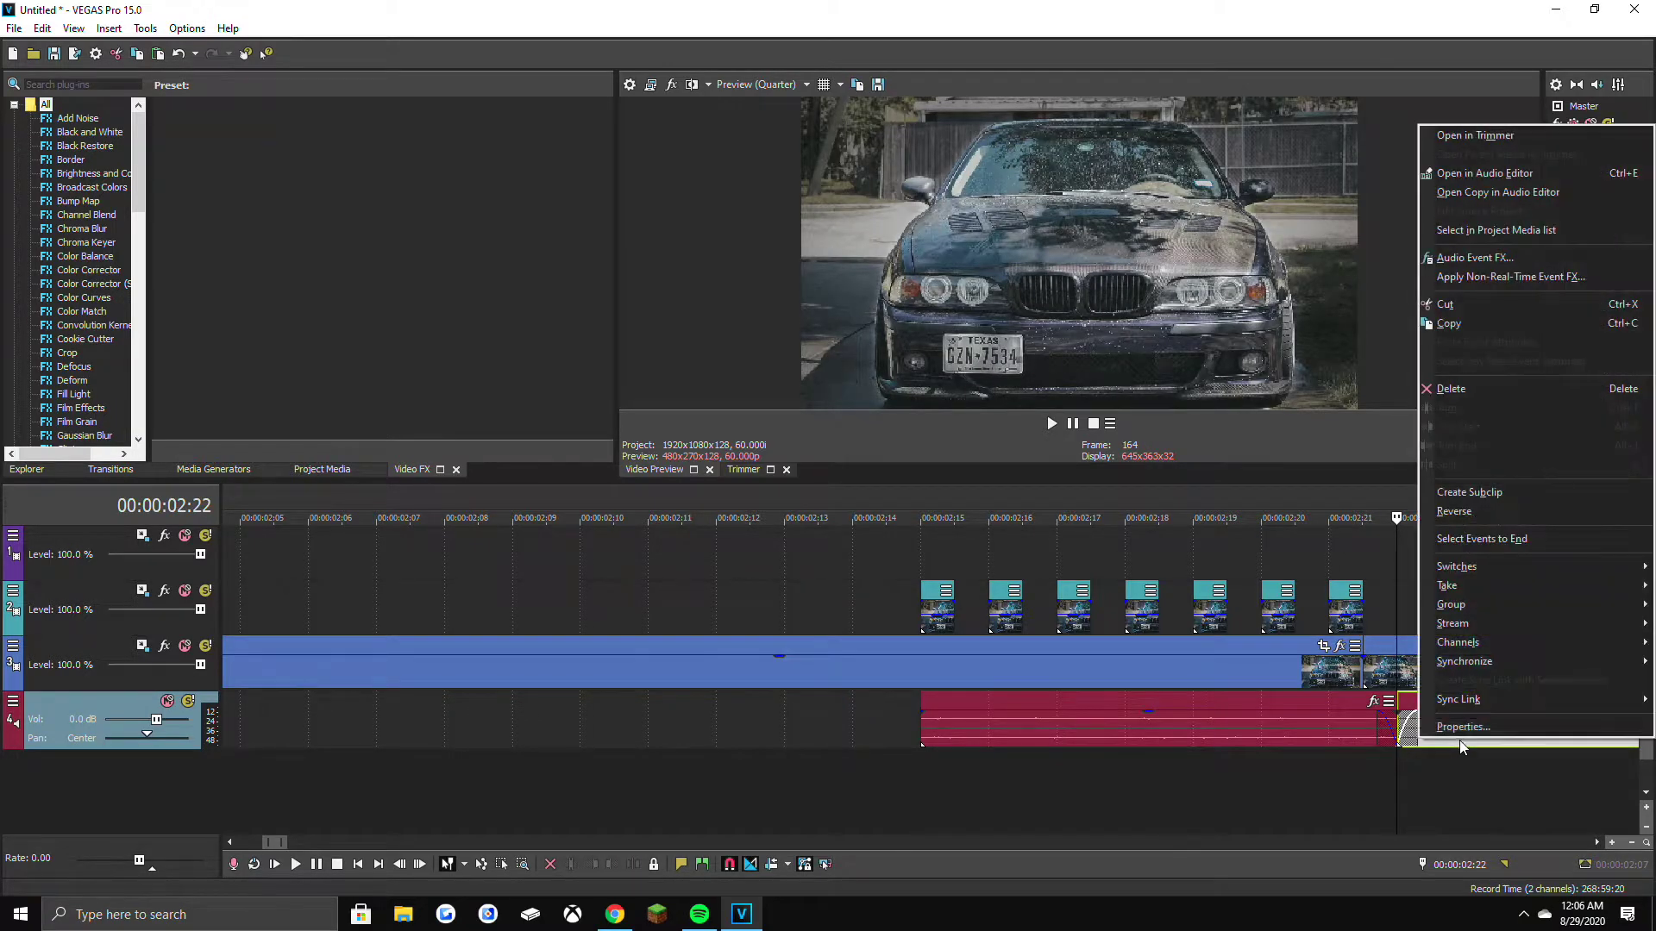
click(1467, 395)
Play the glitch section with its static sound from just before the first piece.
click(847, 659)
key(space)
key(space)
key(space)
key(space)
Play the whole timeline from its start to review the glitch in context.
scroll(845, 697, down, 6)
scroll(850, 704, down, 4)
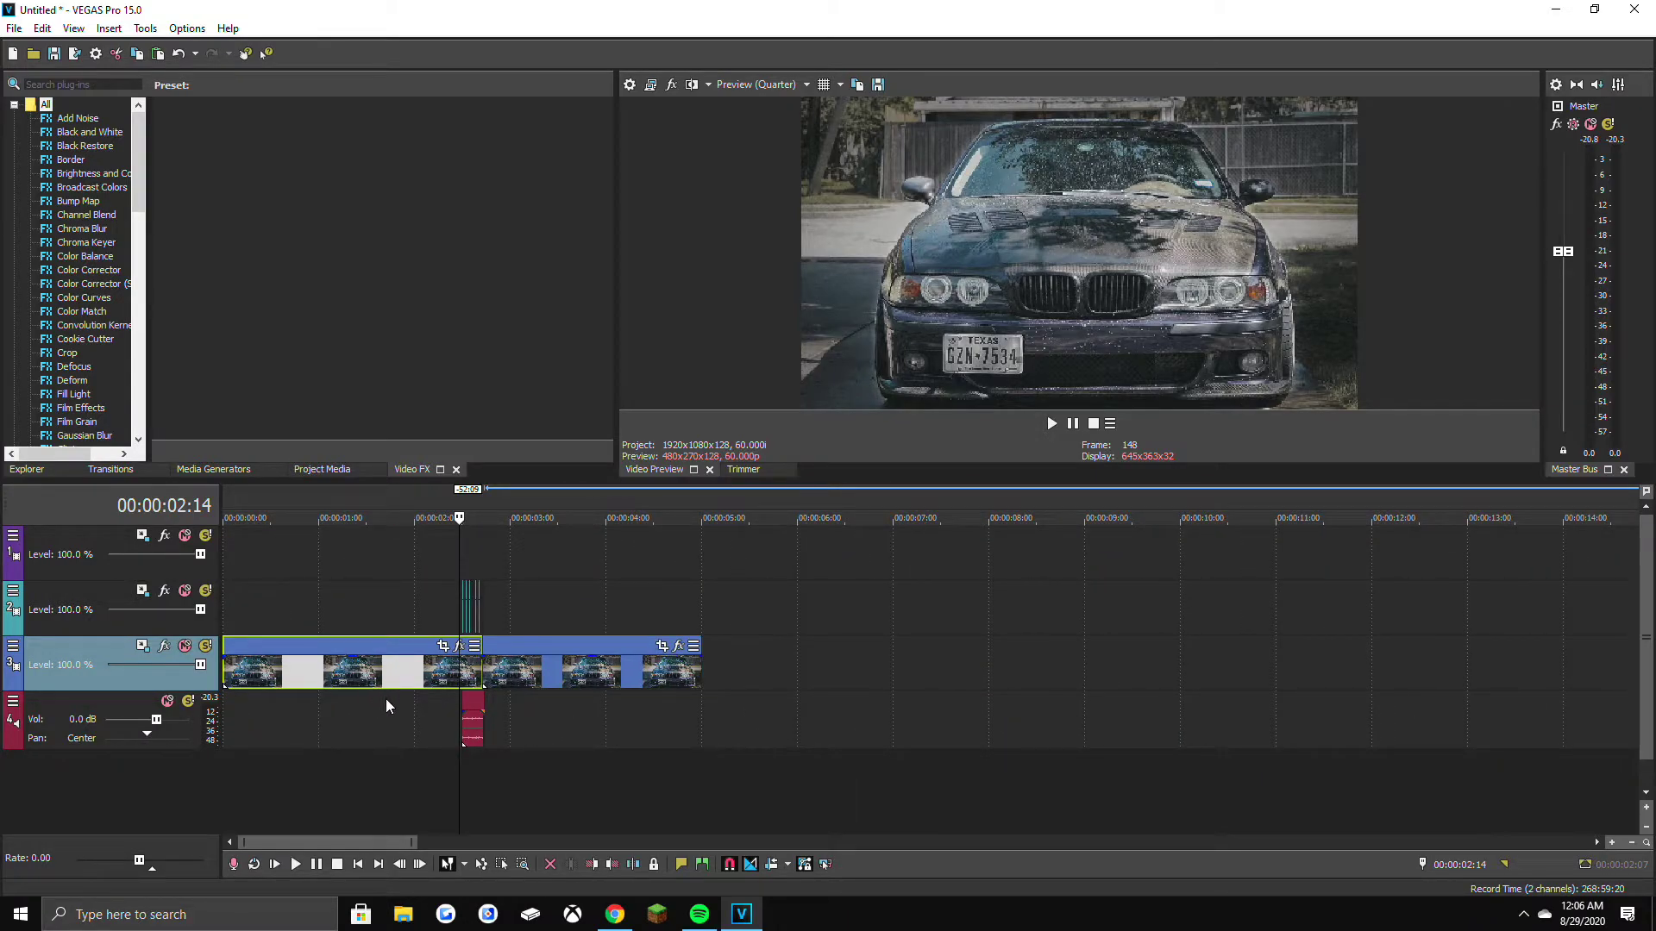
click(226, 666)
key(space)
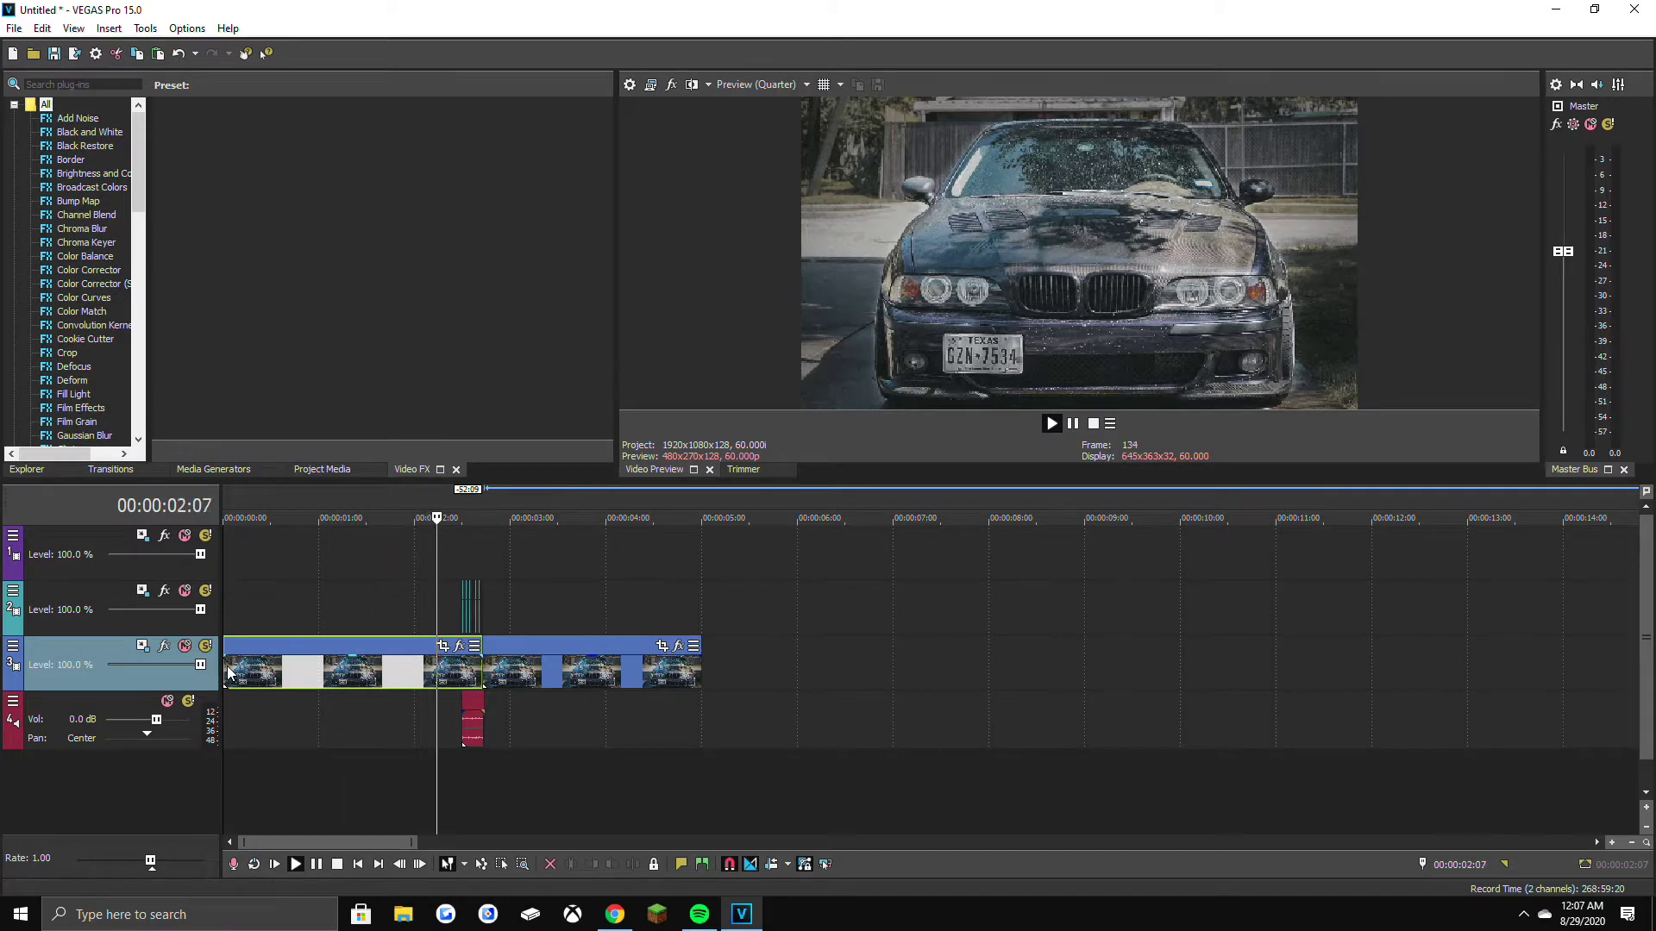
key(space)
Set a time selection from 00:00:01:08 to 00:00:04:00 around the glitch and play it.
click(369, 674)
double_click(386, 679)
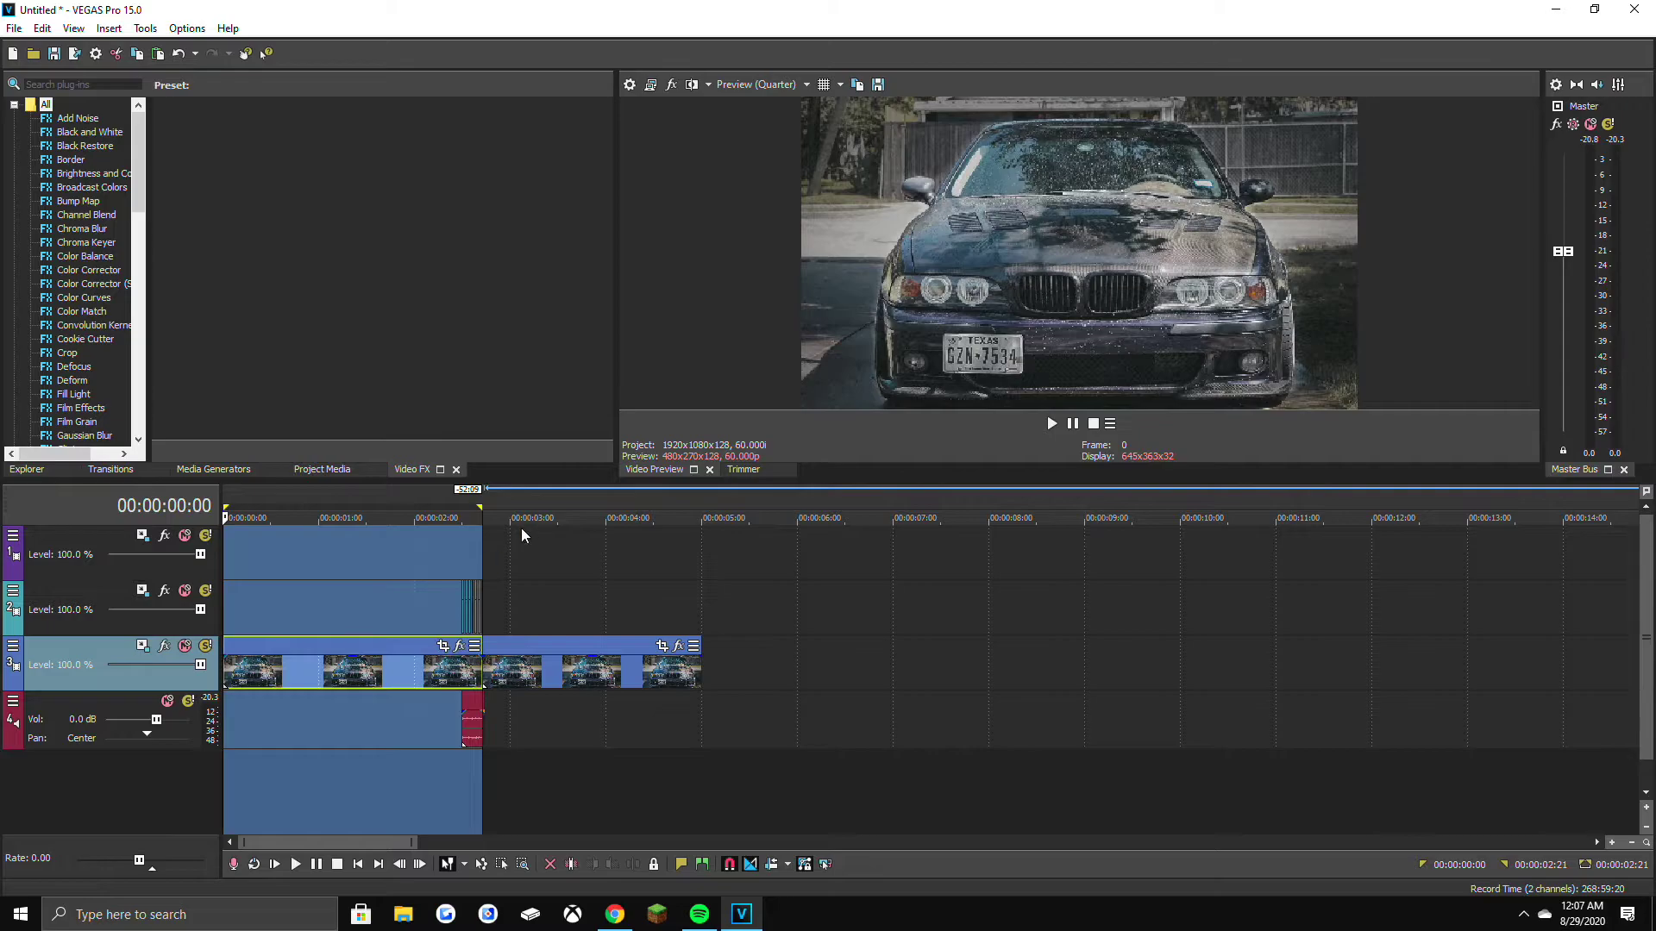
drag(410, 509, 526, 514)
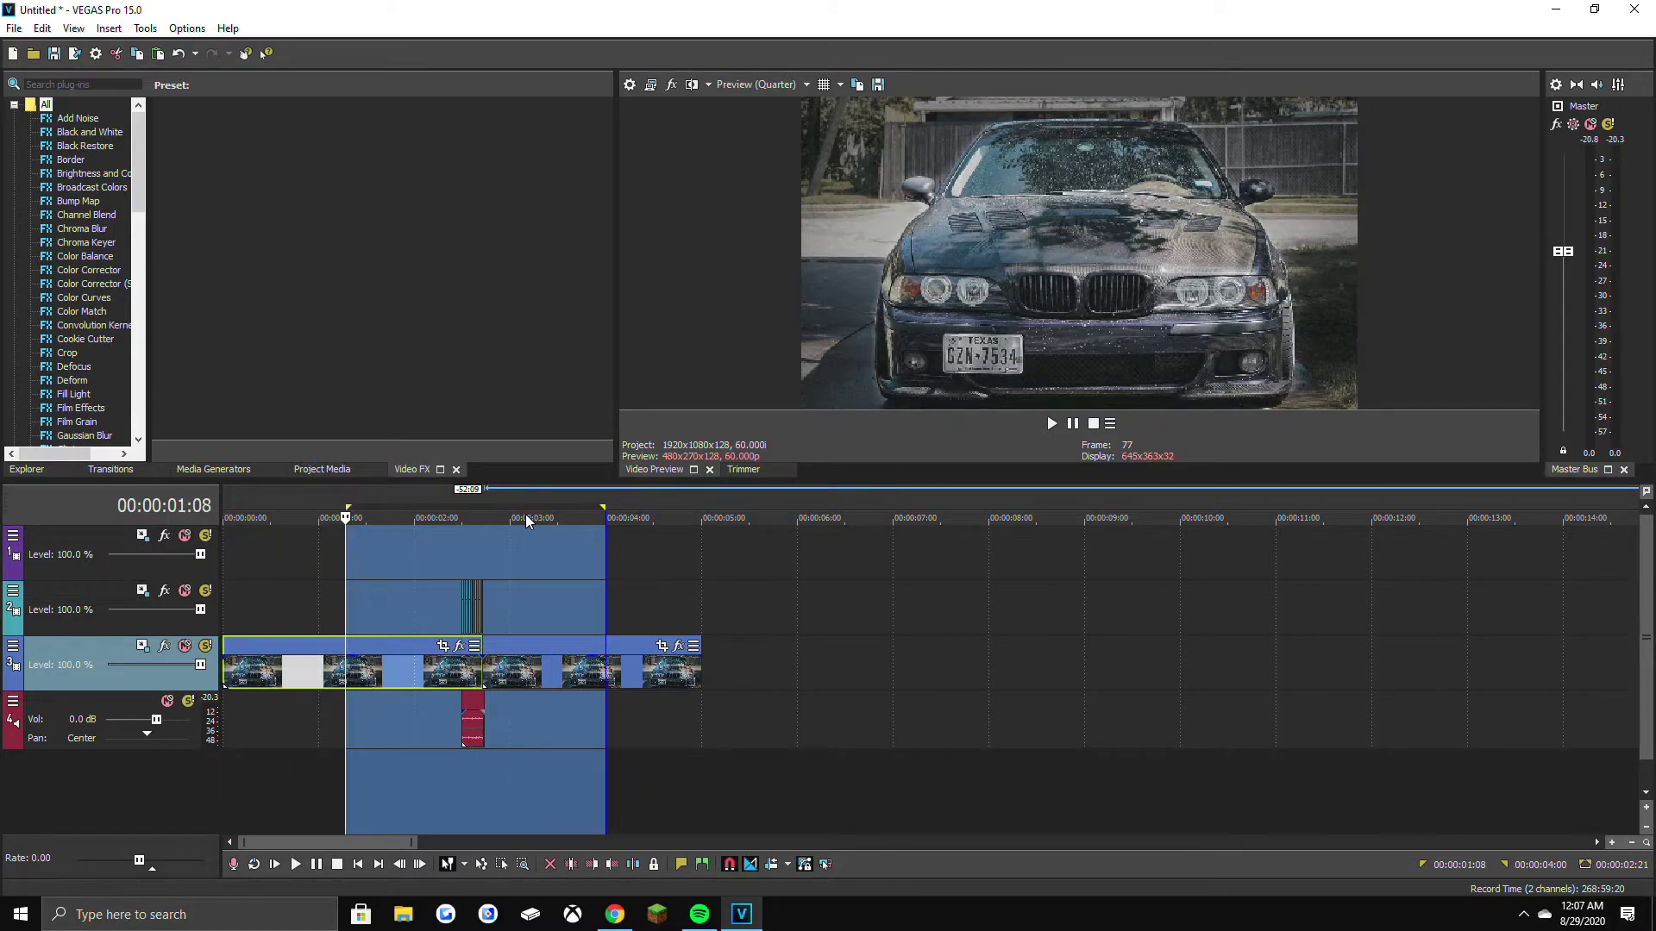
key(space)
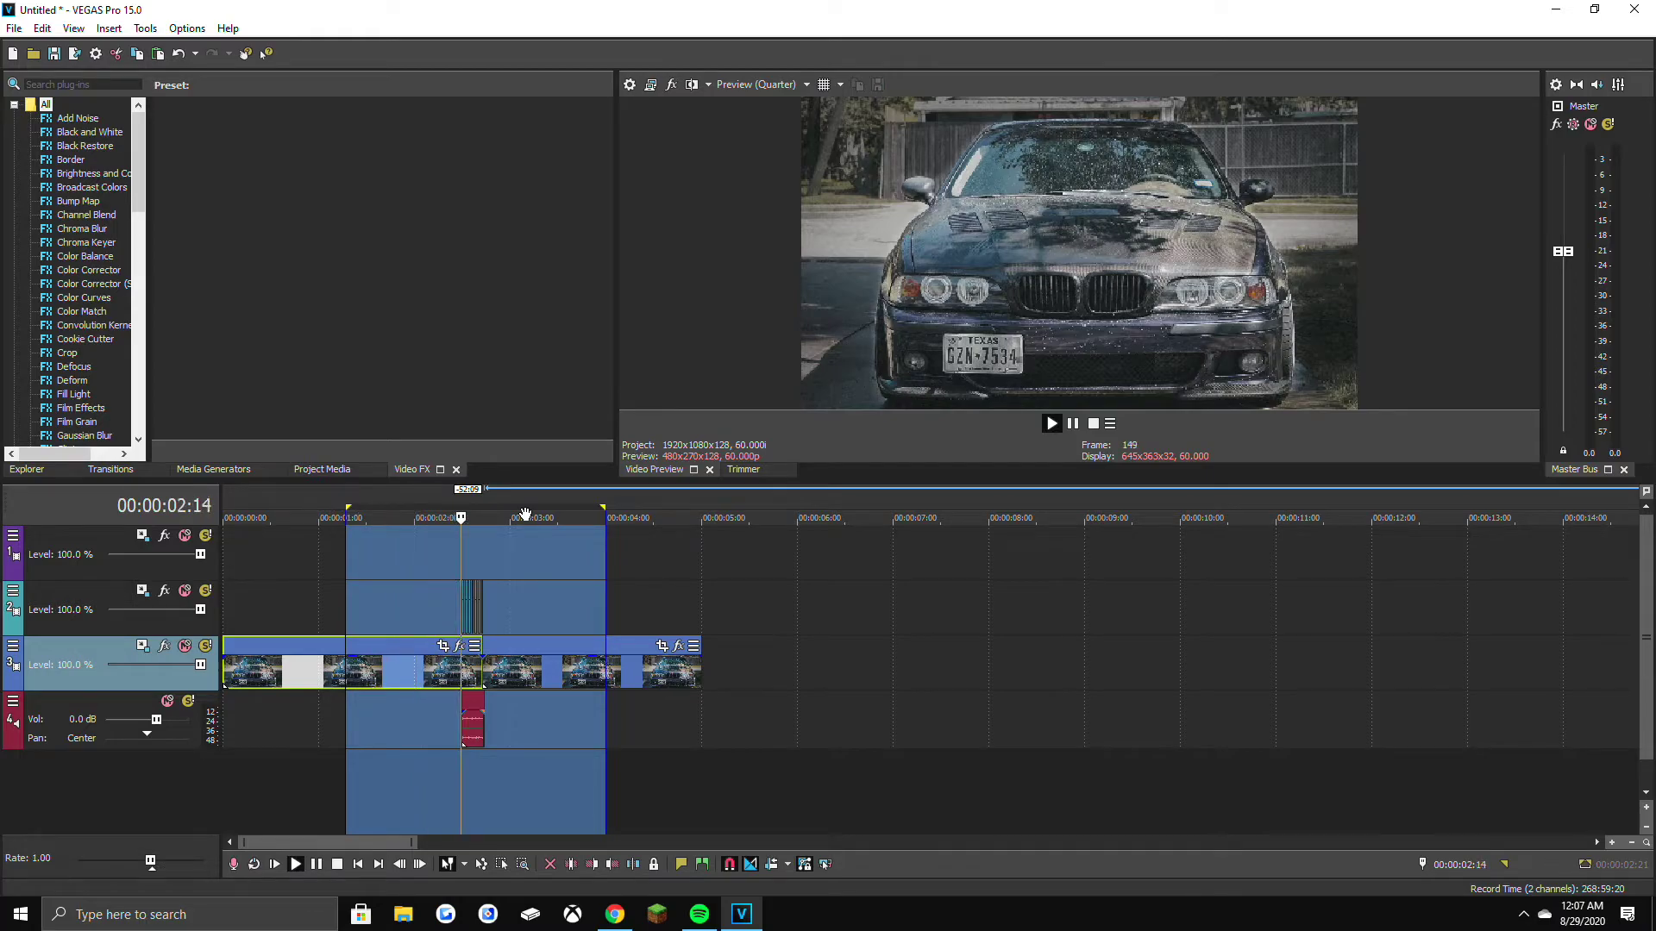
key(space)
Narrow the time selection to start at 00:00:01:26 and last about 00:00:01:14, and play the glitch.
drag(349, 509, 407, 516)
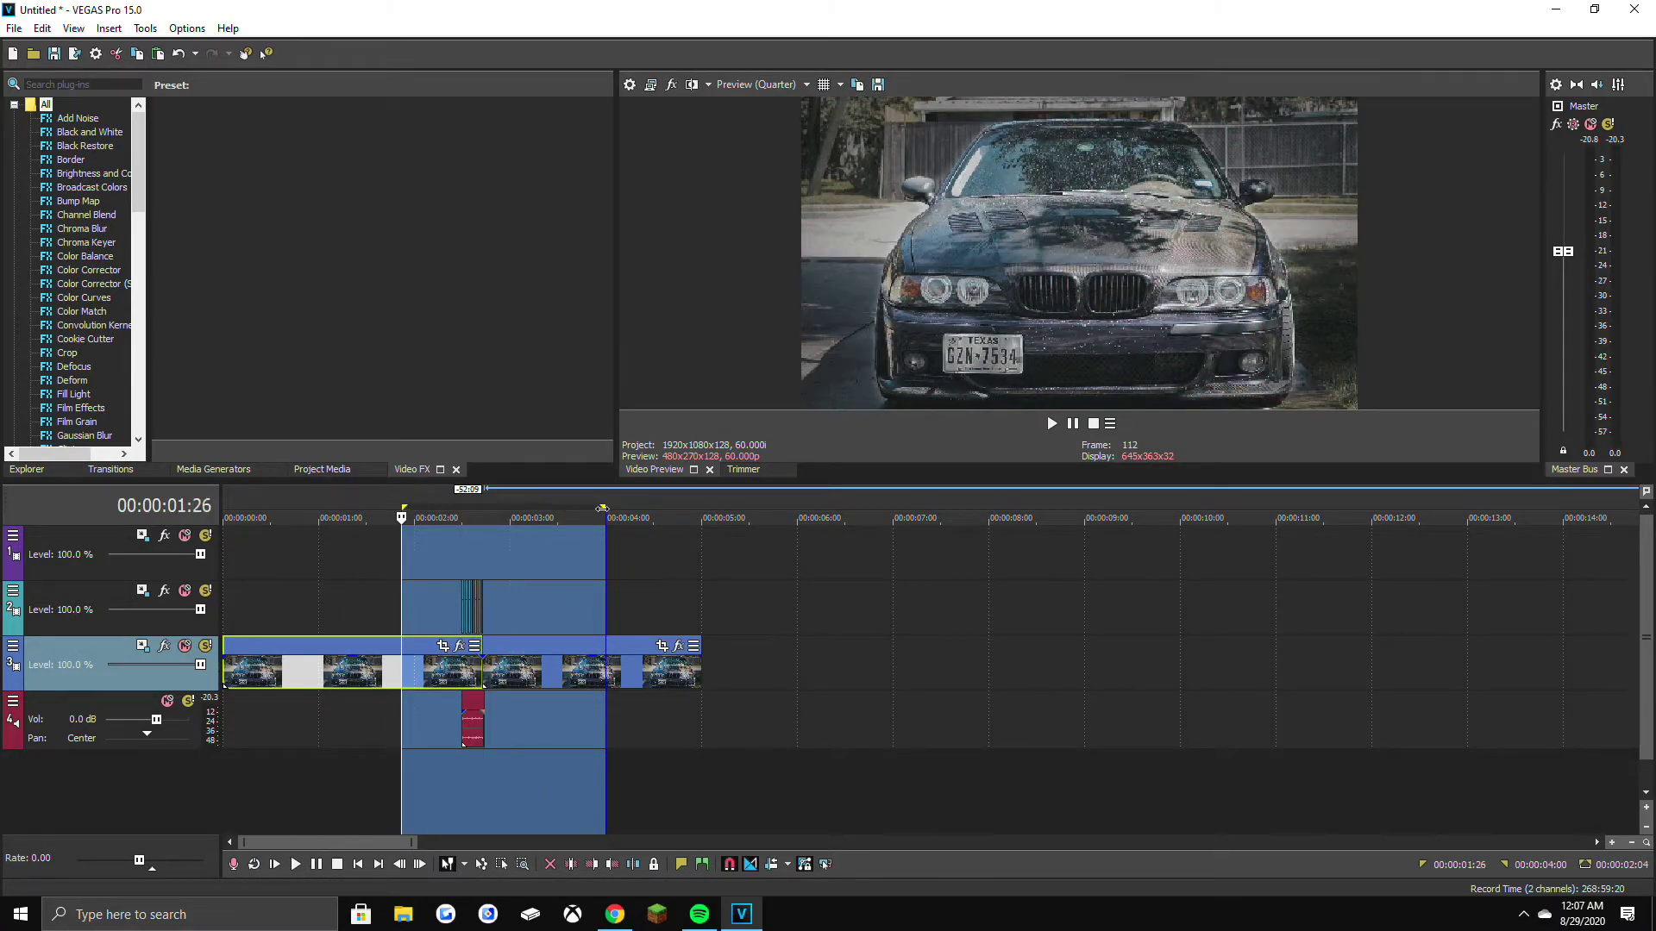
drag(604, 514, 543, 511)
key(space)
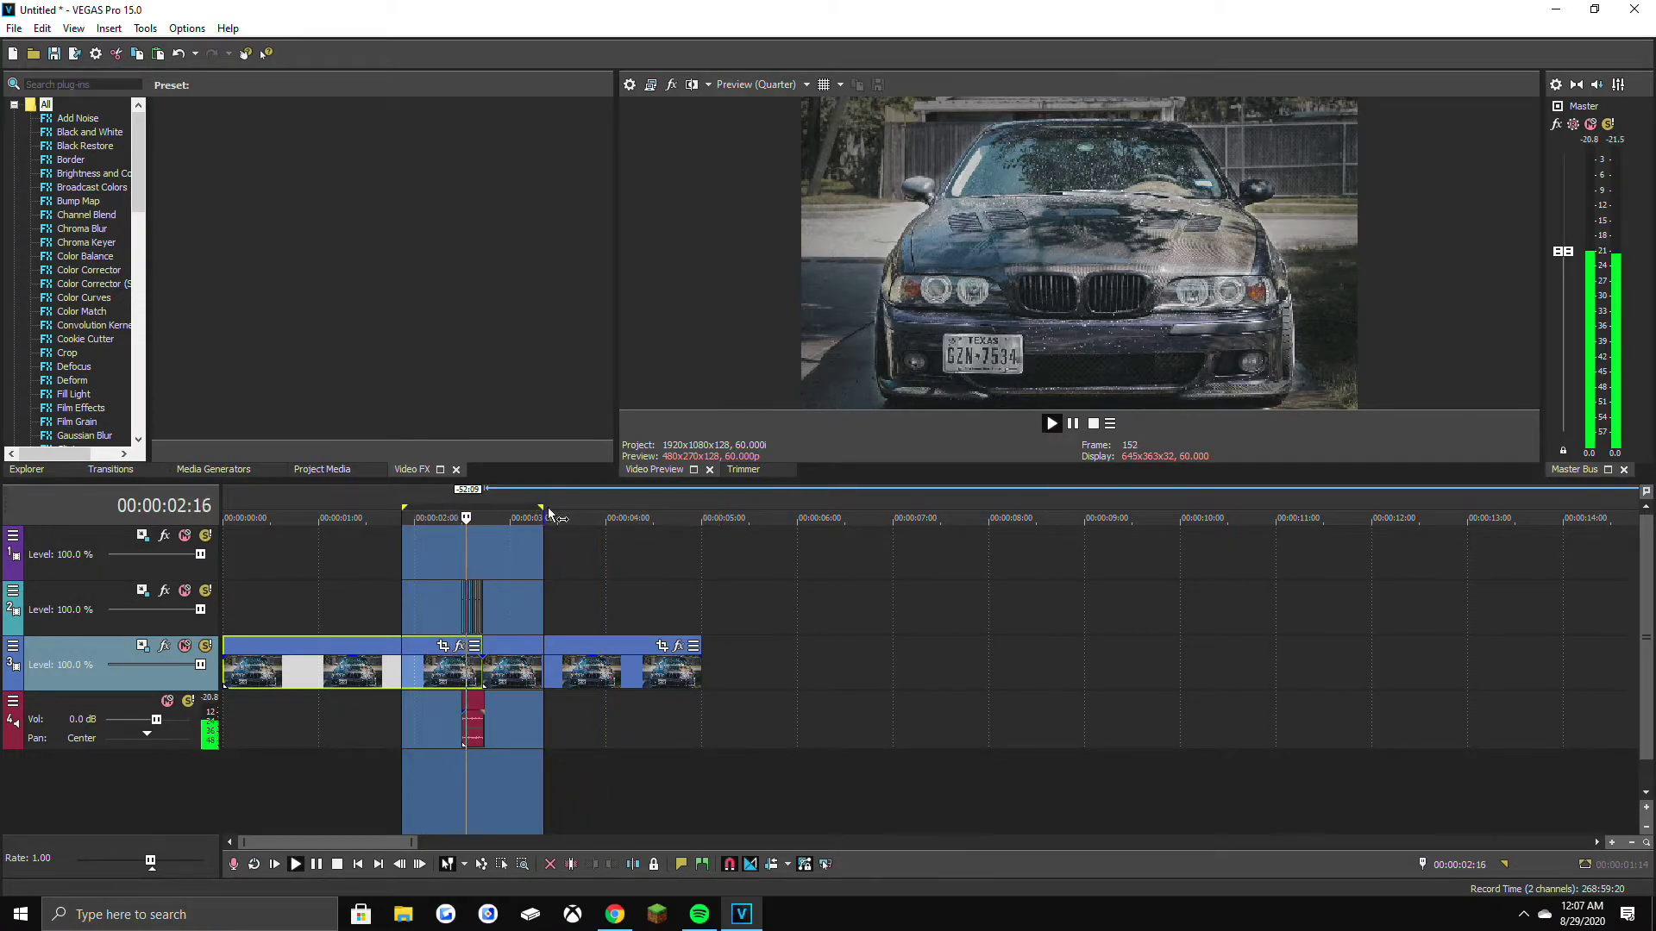
Replay the selected glitch section with its static sound through to the end of the selection.
key(space)
key(space)
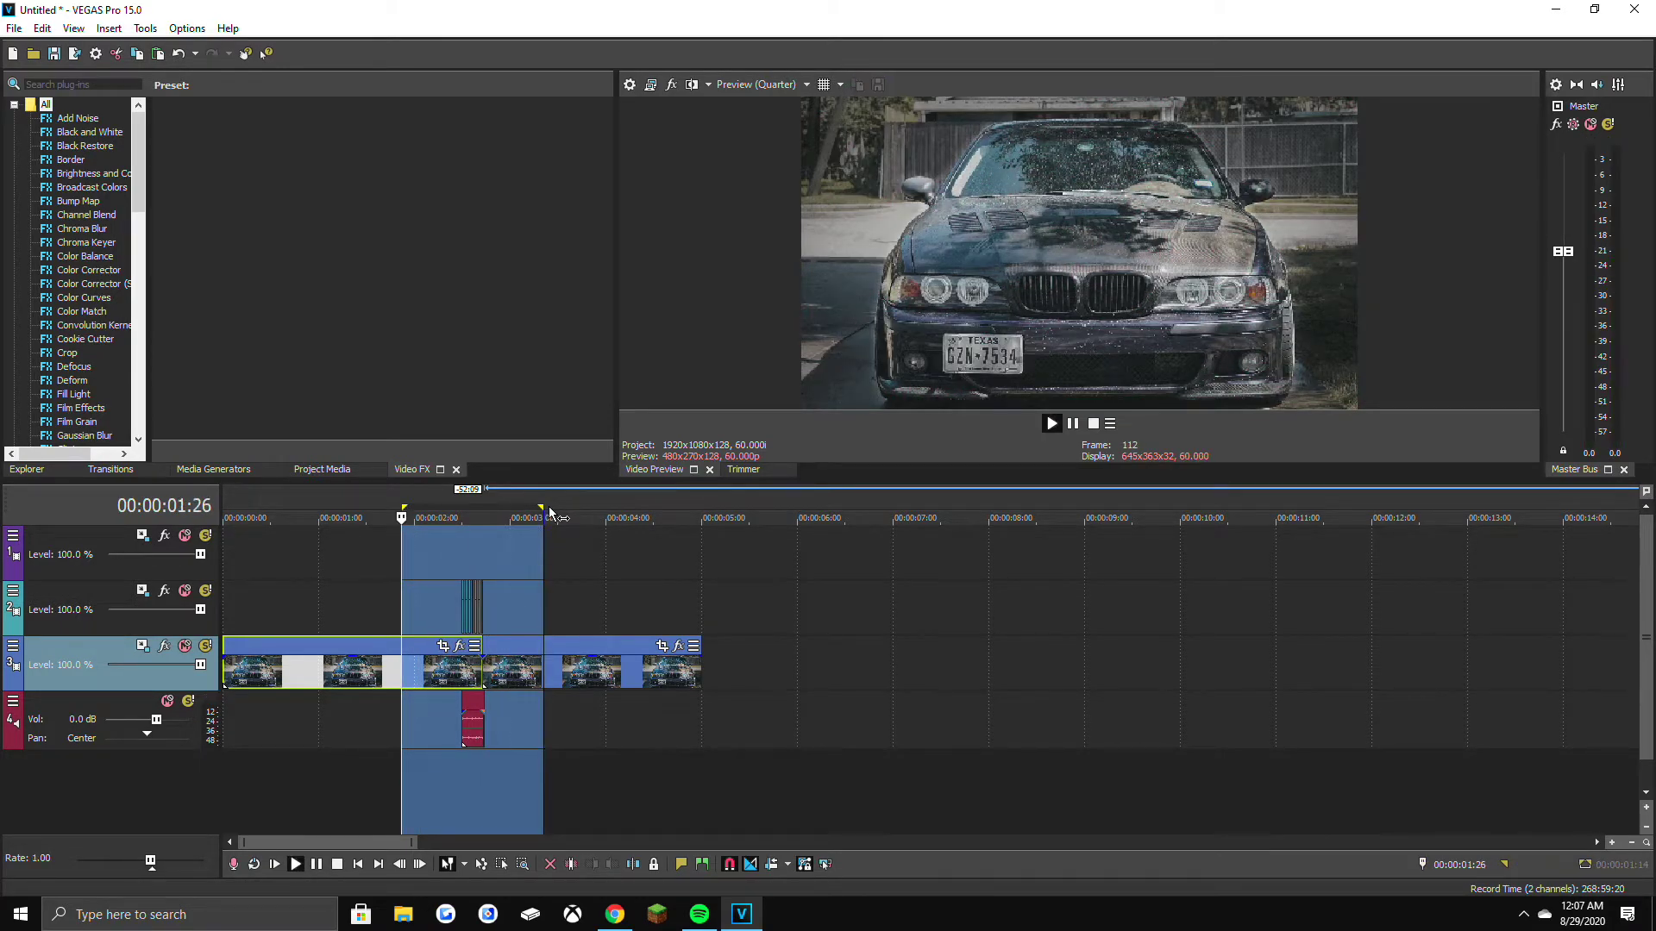
key(space)
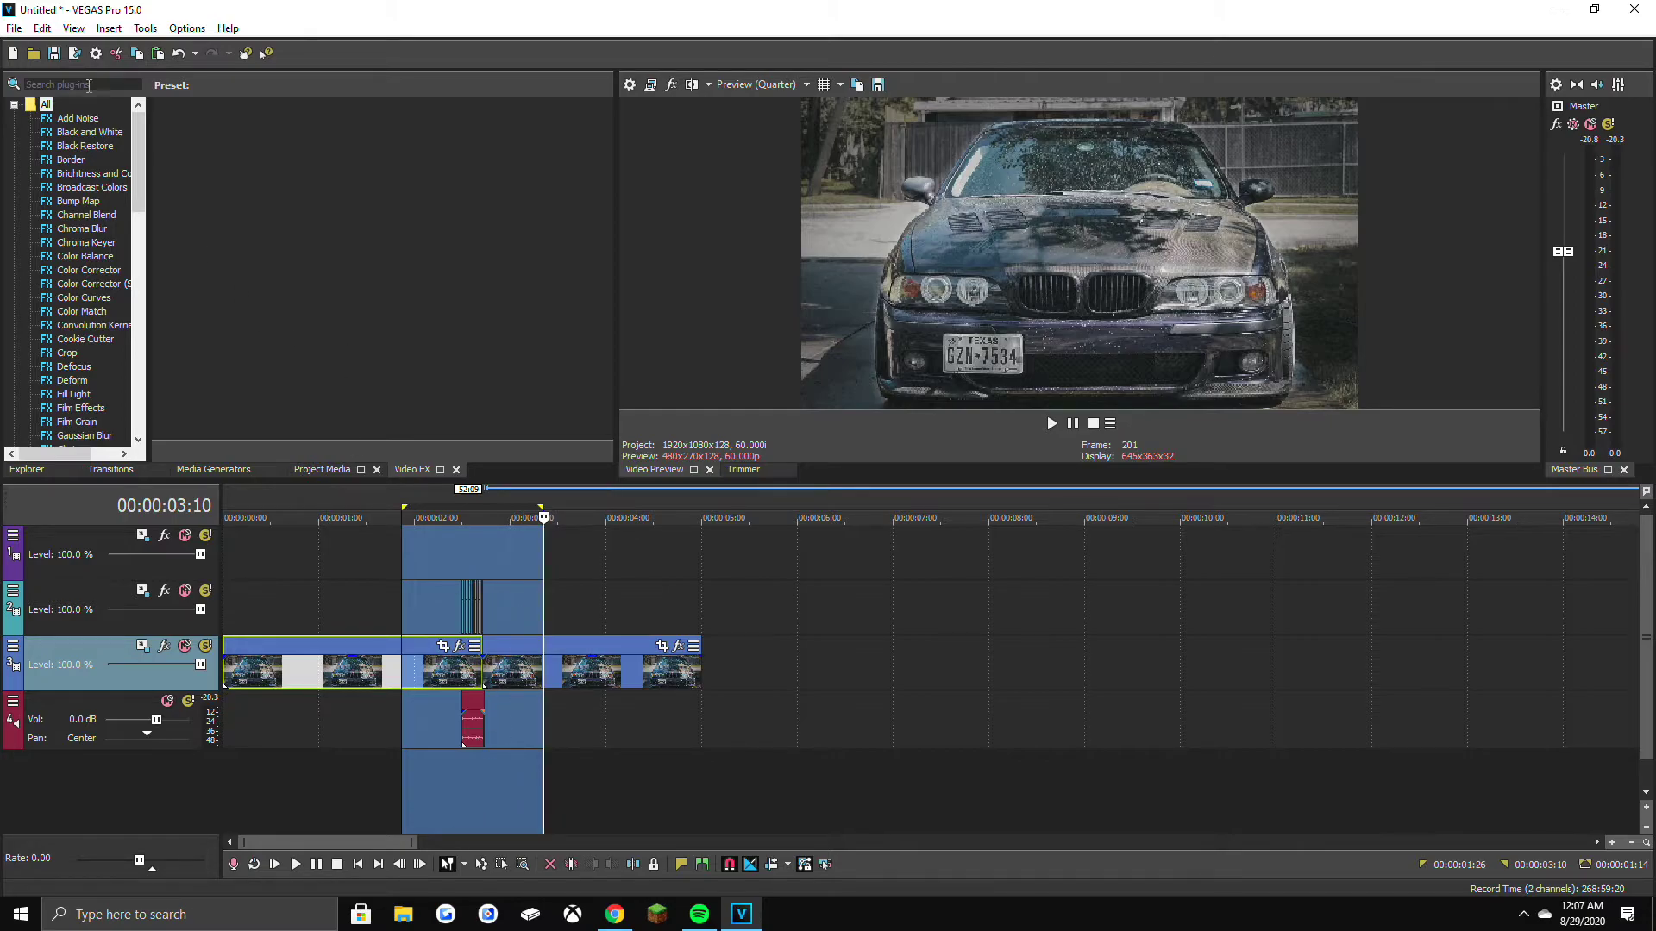
Render the selected section as a MAGIX AVC/AAC MP4 named Glitch Test in E:\Ready to Upload.
click(14, 28)
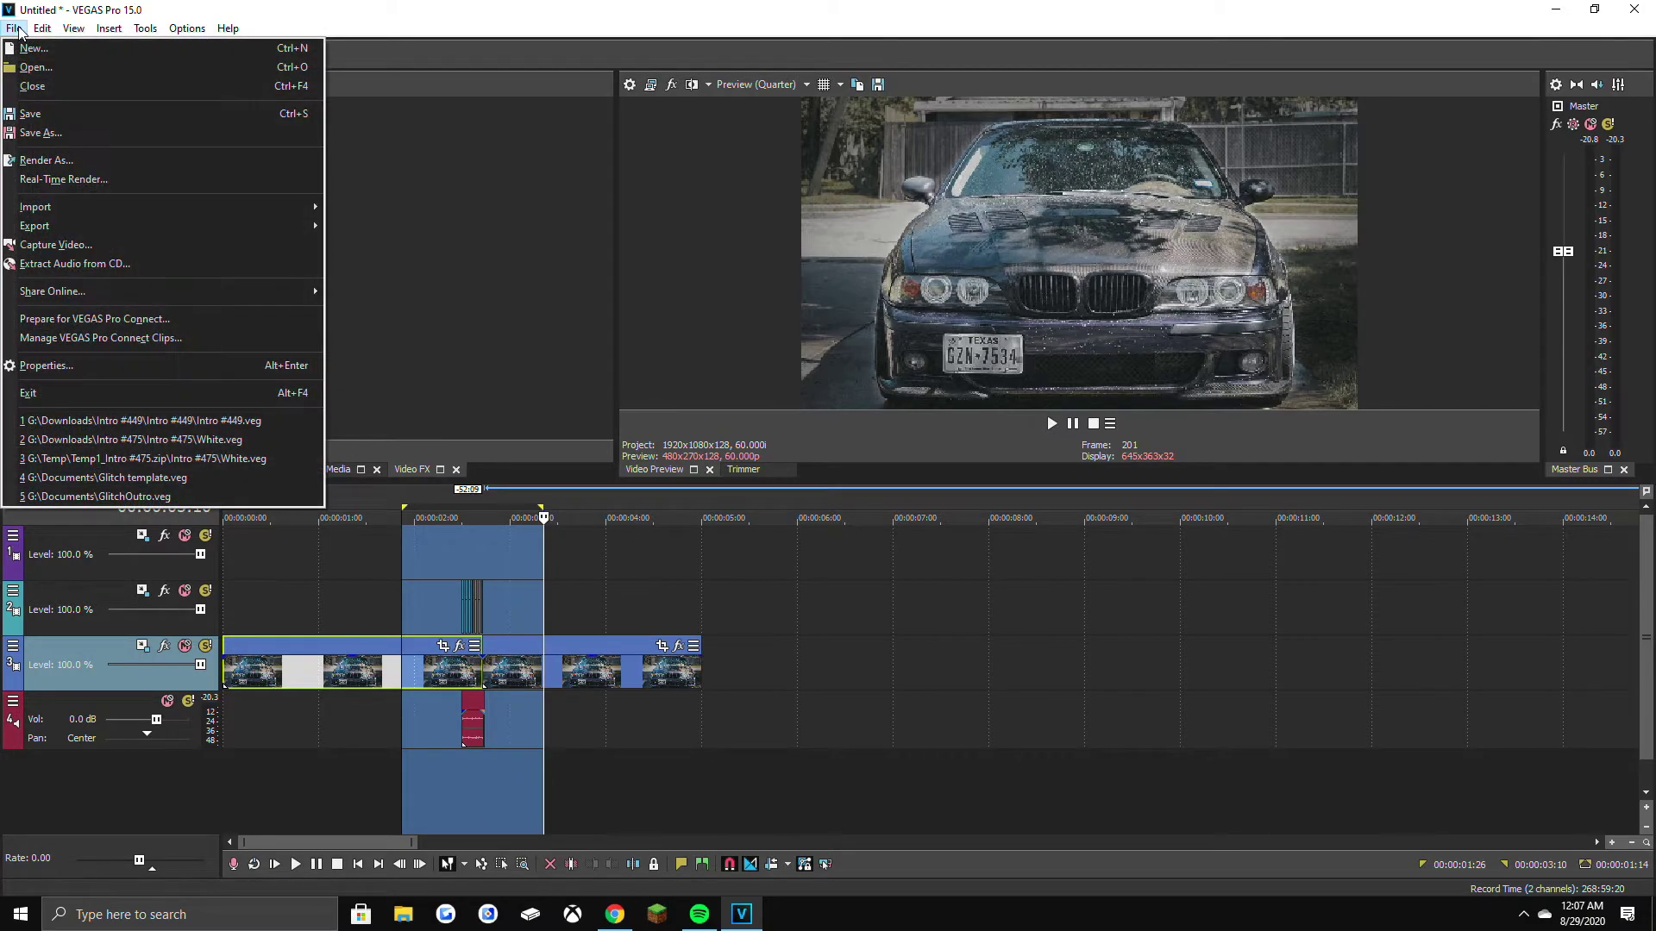
click(74, 162)
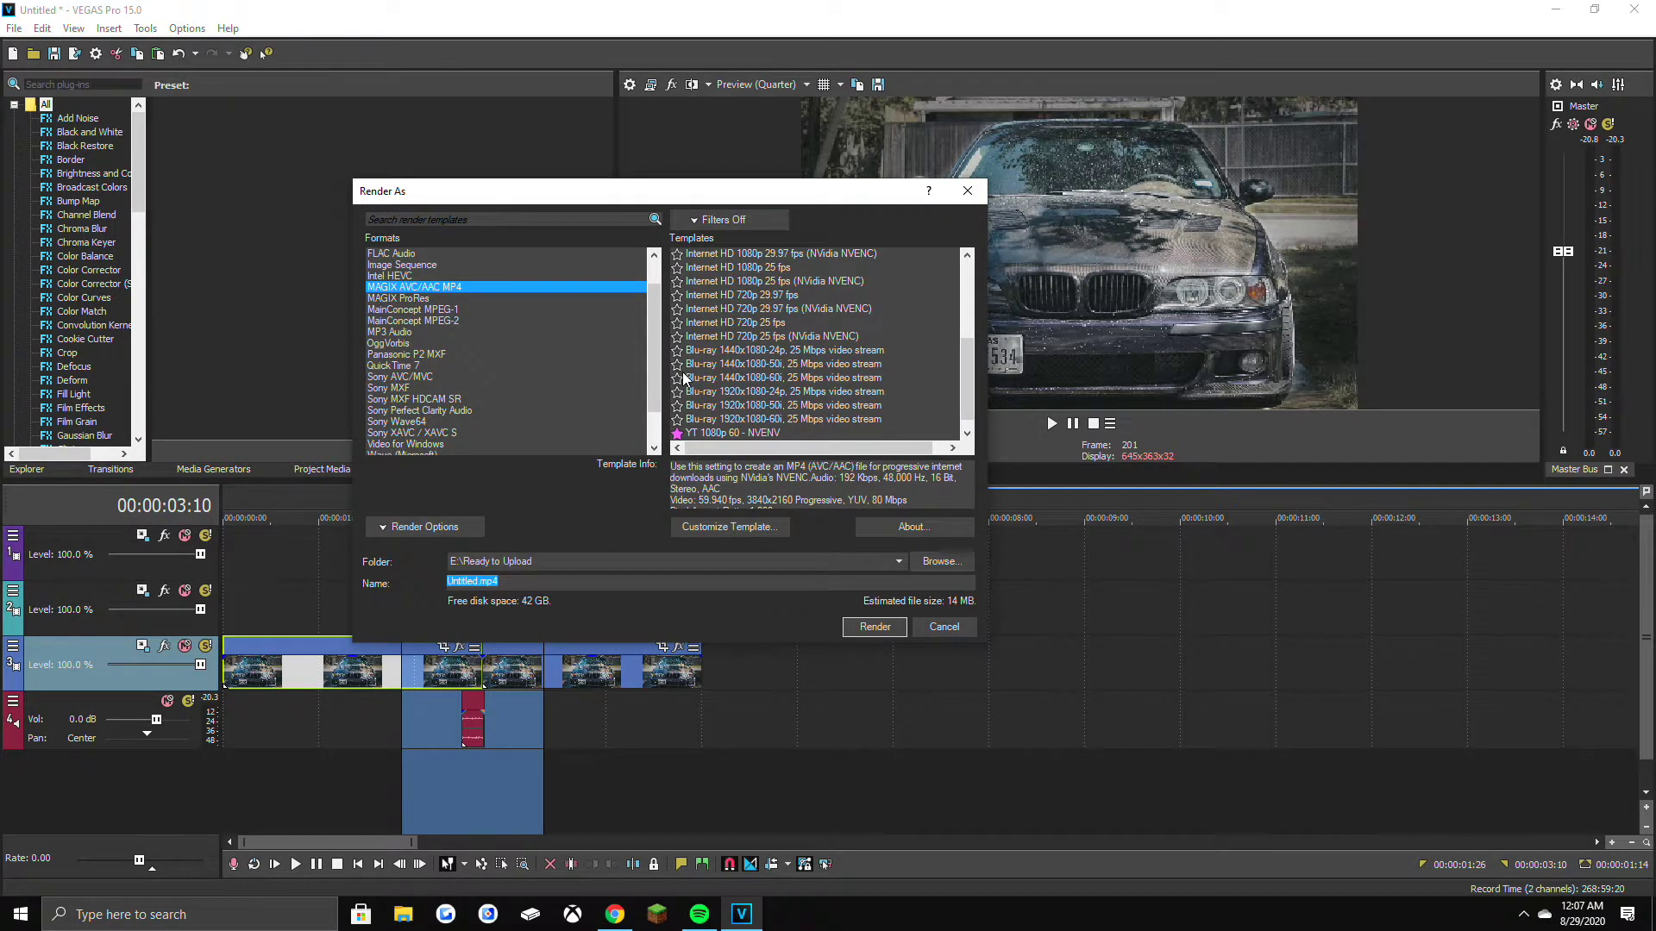
text(Glitch Test)
key(Return)
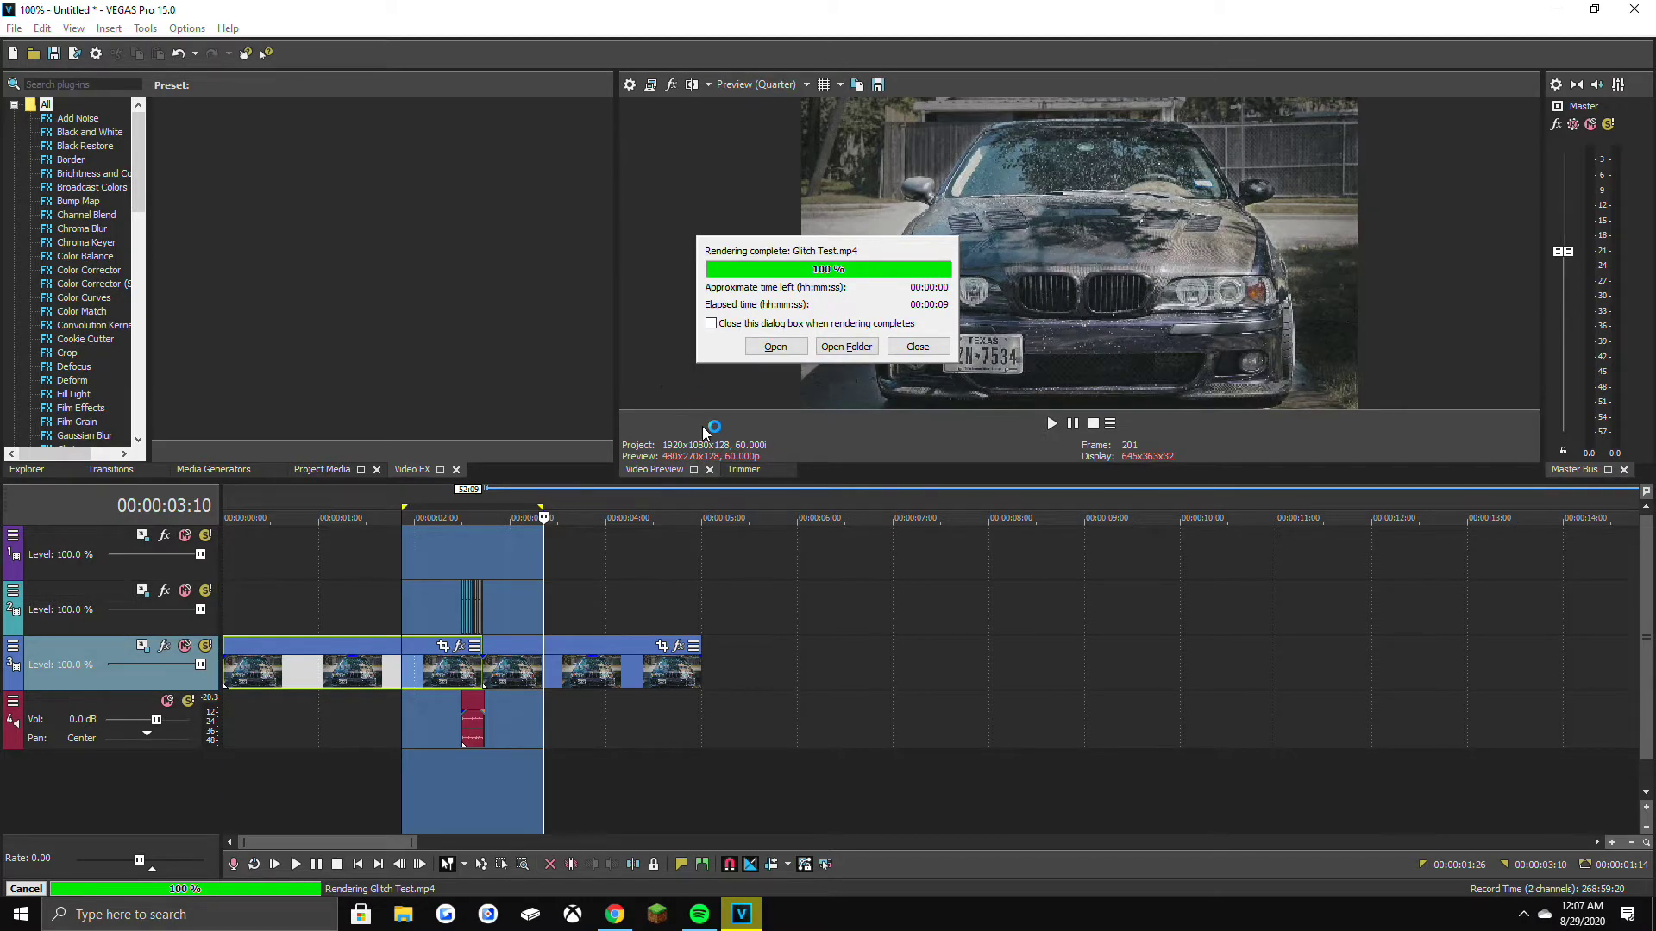
Open the rendered Glitch Test video, play it several times to review the glitch, and close the player.
click(786, 352)
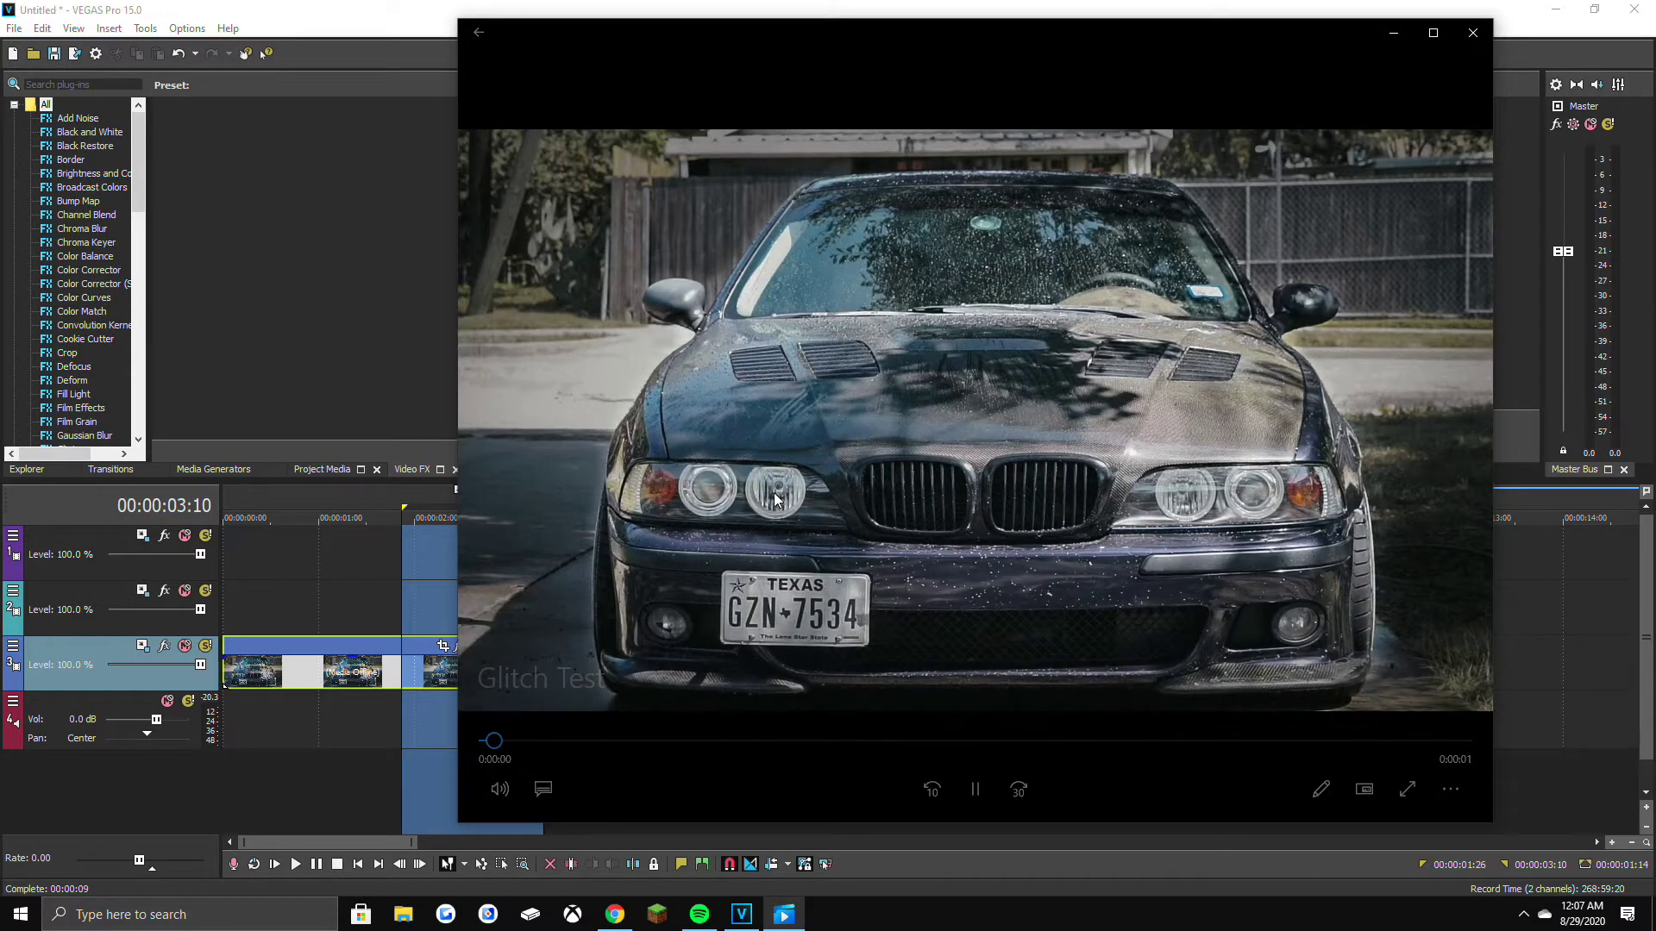
click(978, 788)
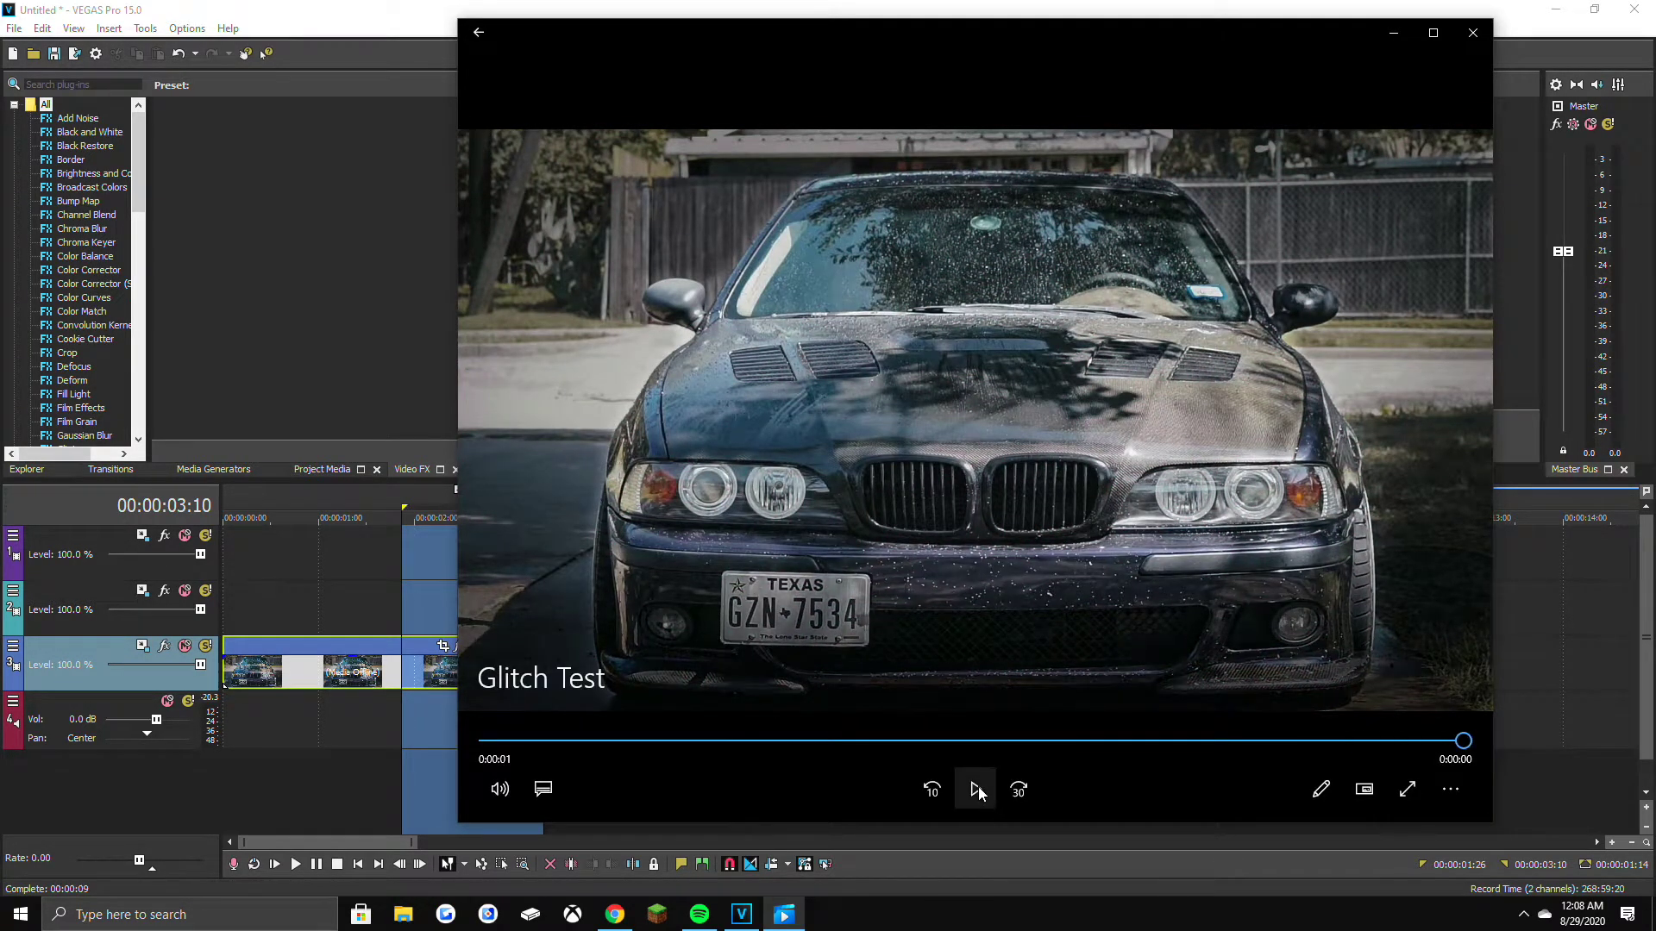
click(978, 788)
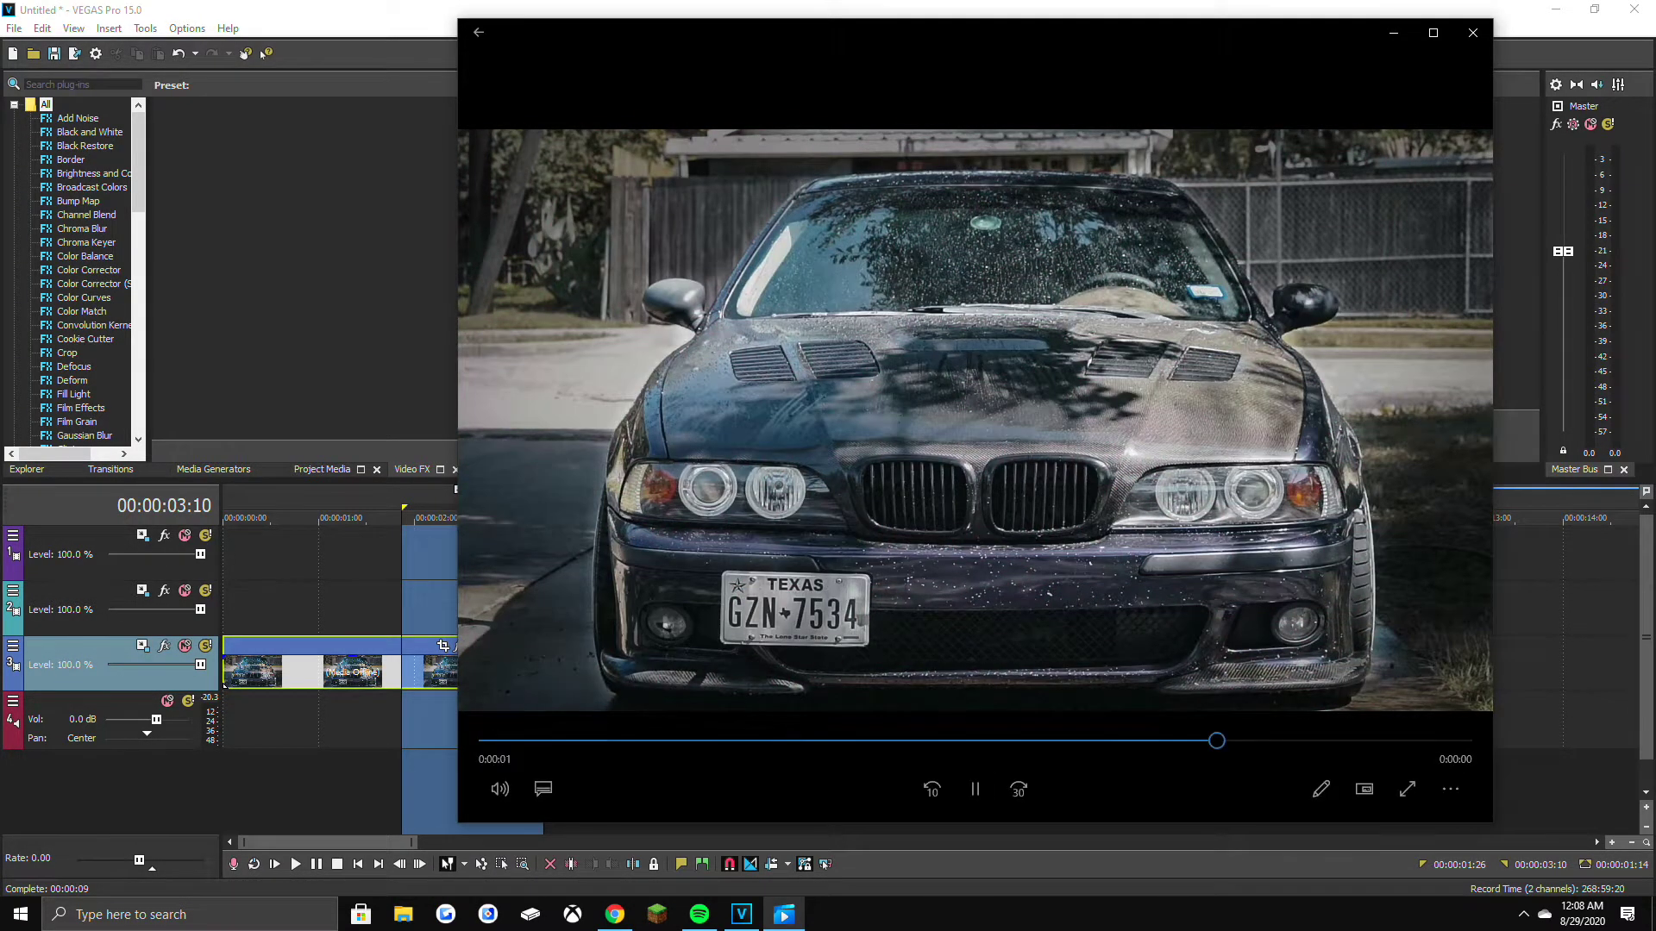
click(978, 789)
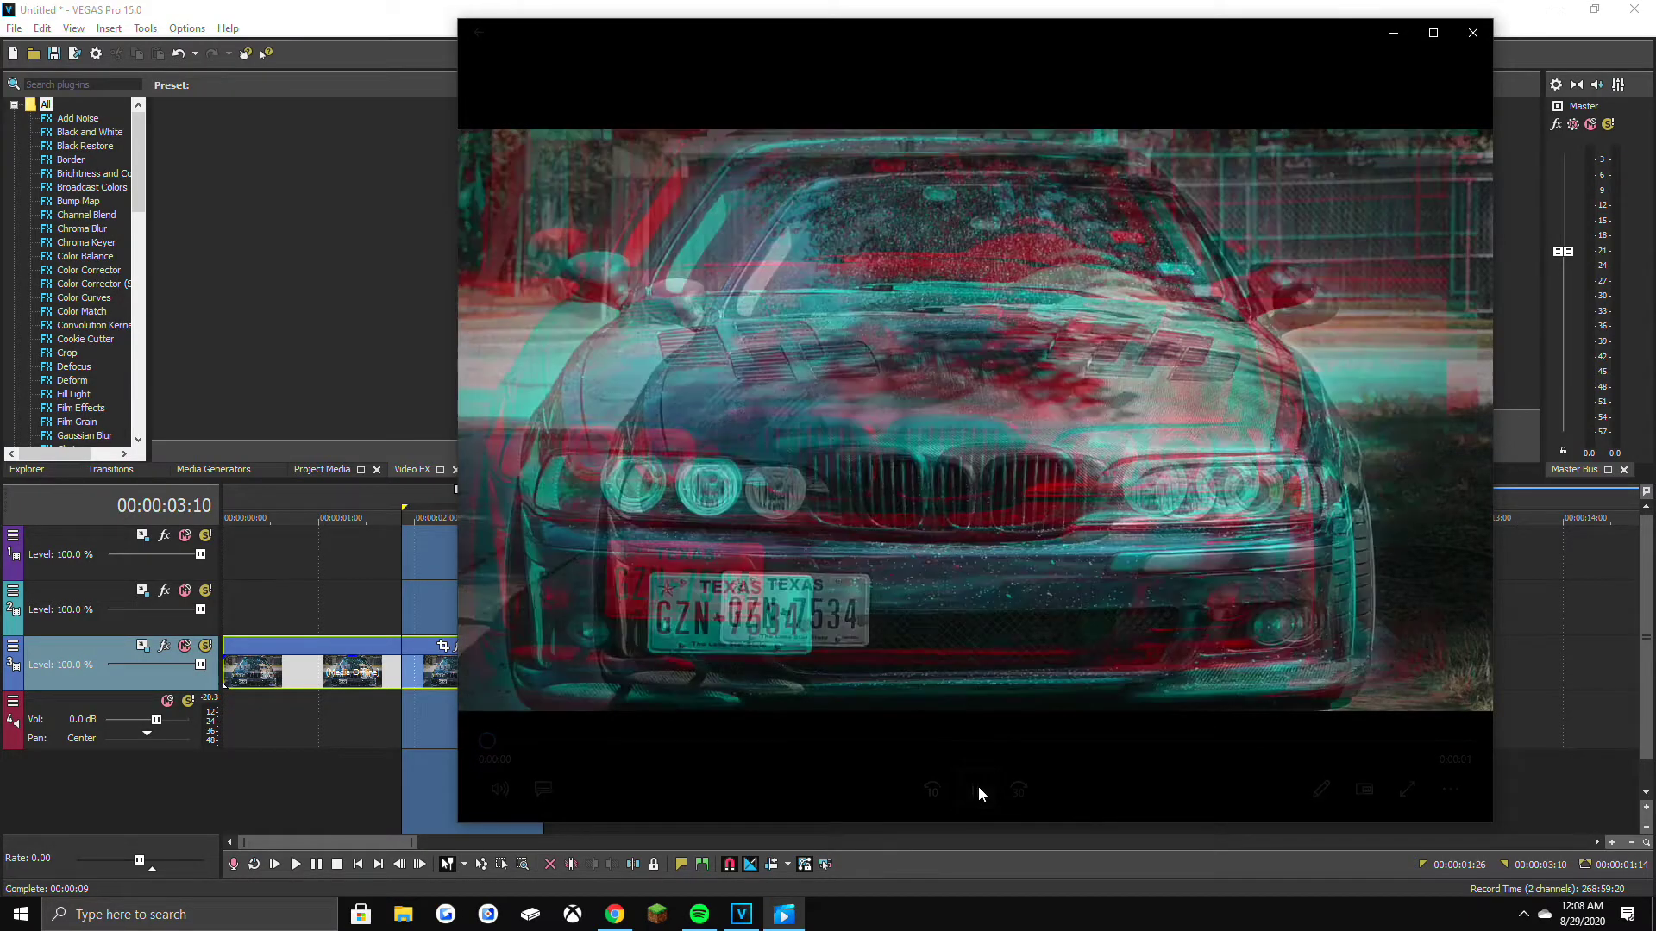
click(978, 787)
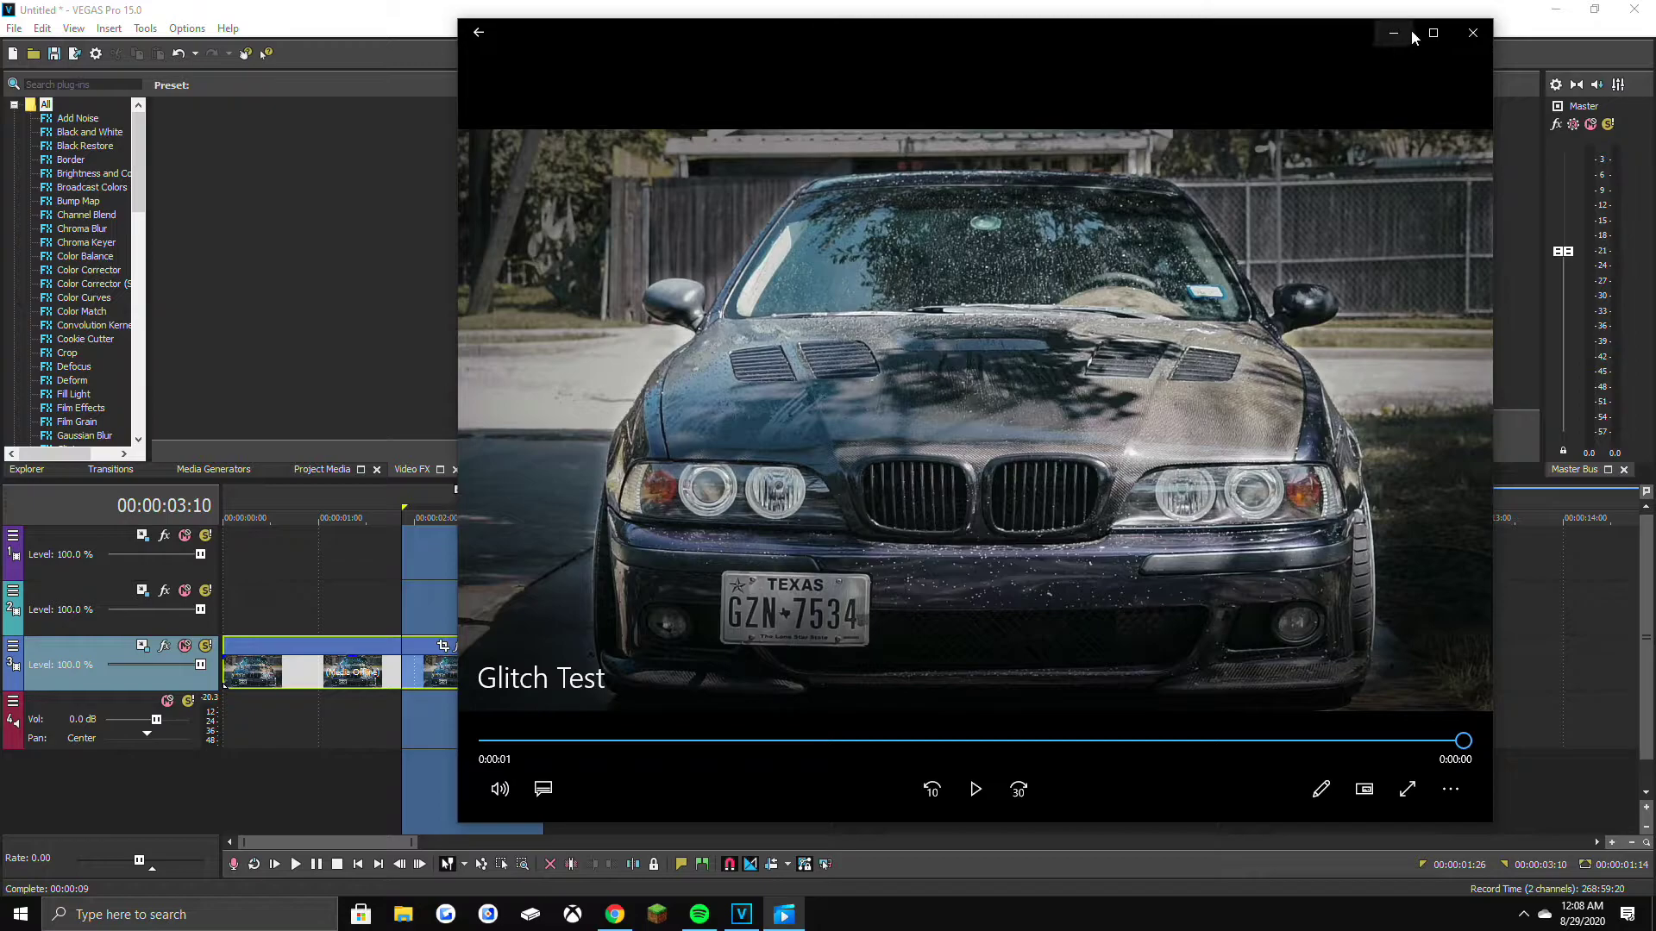
click(1558, 12)
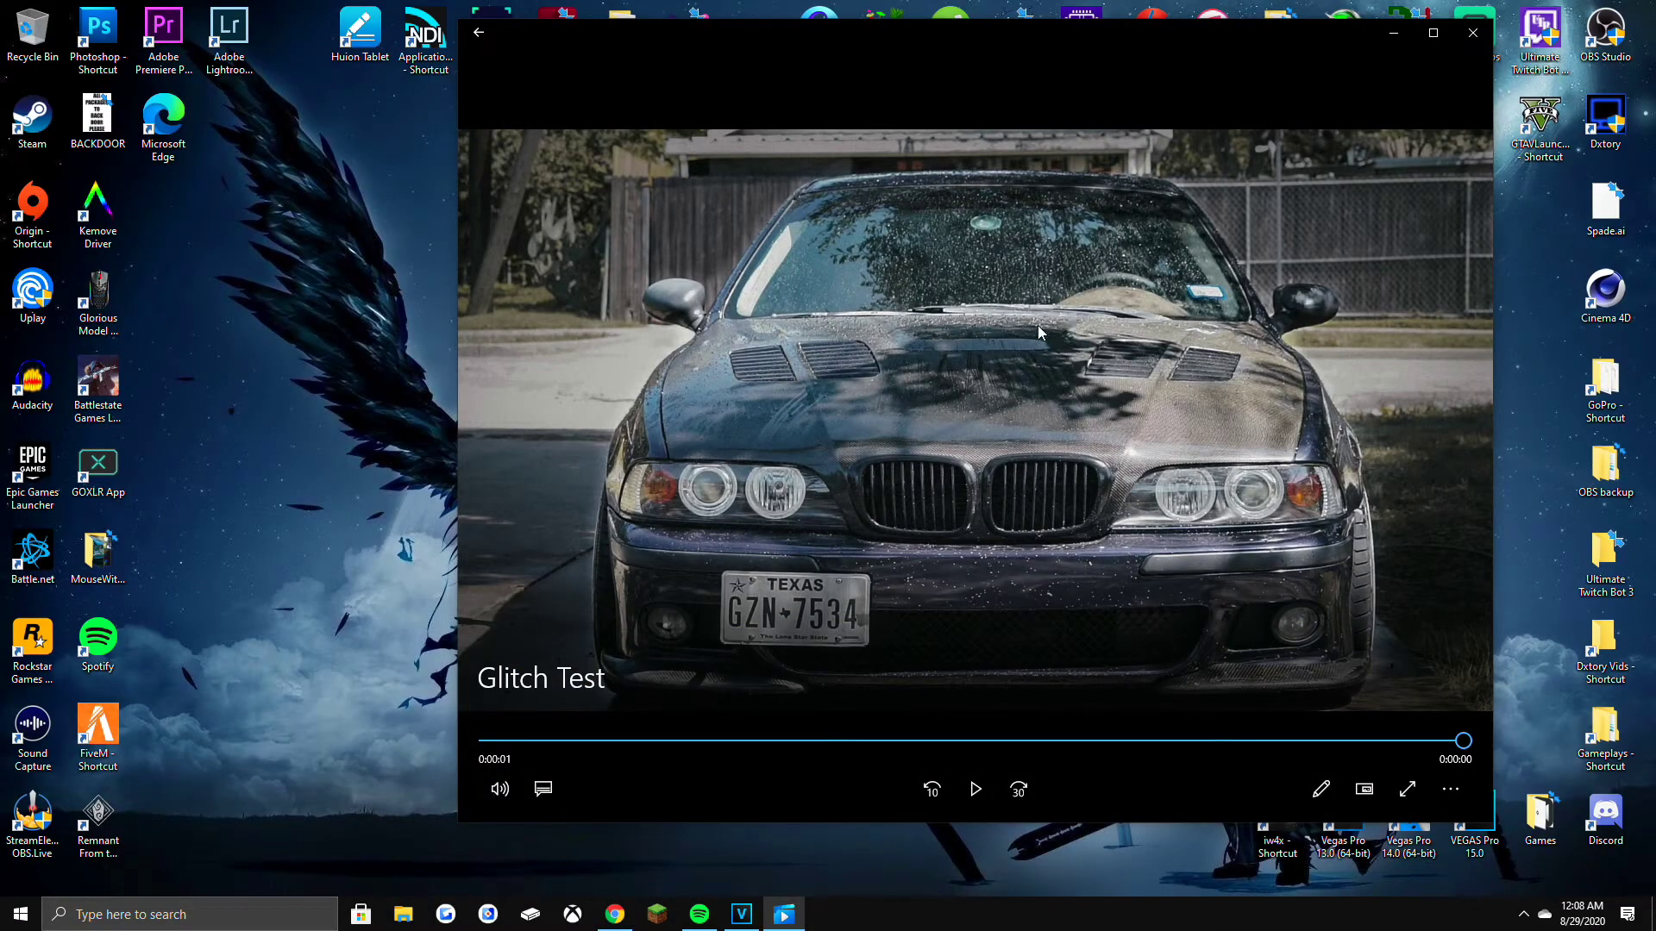
click(1471, 34)
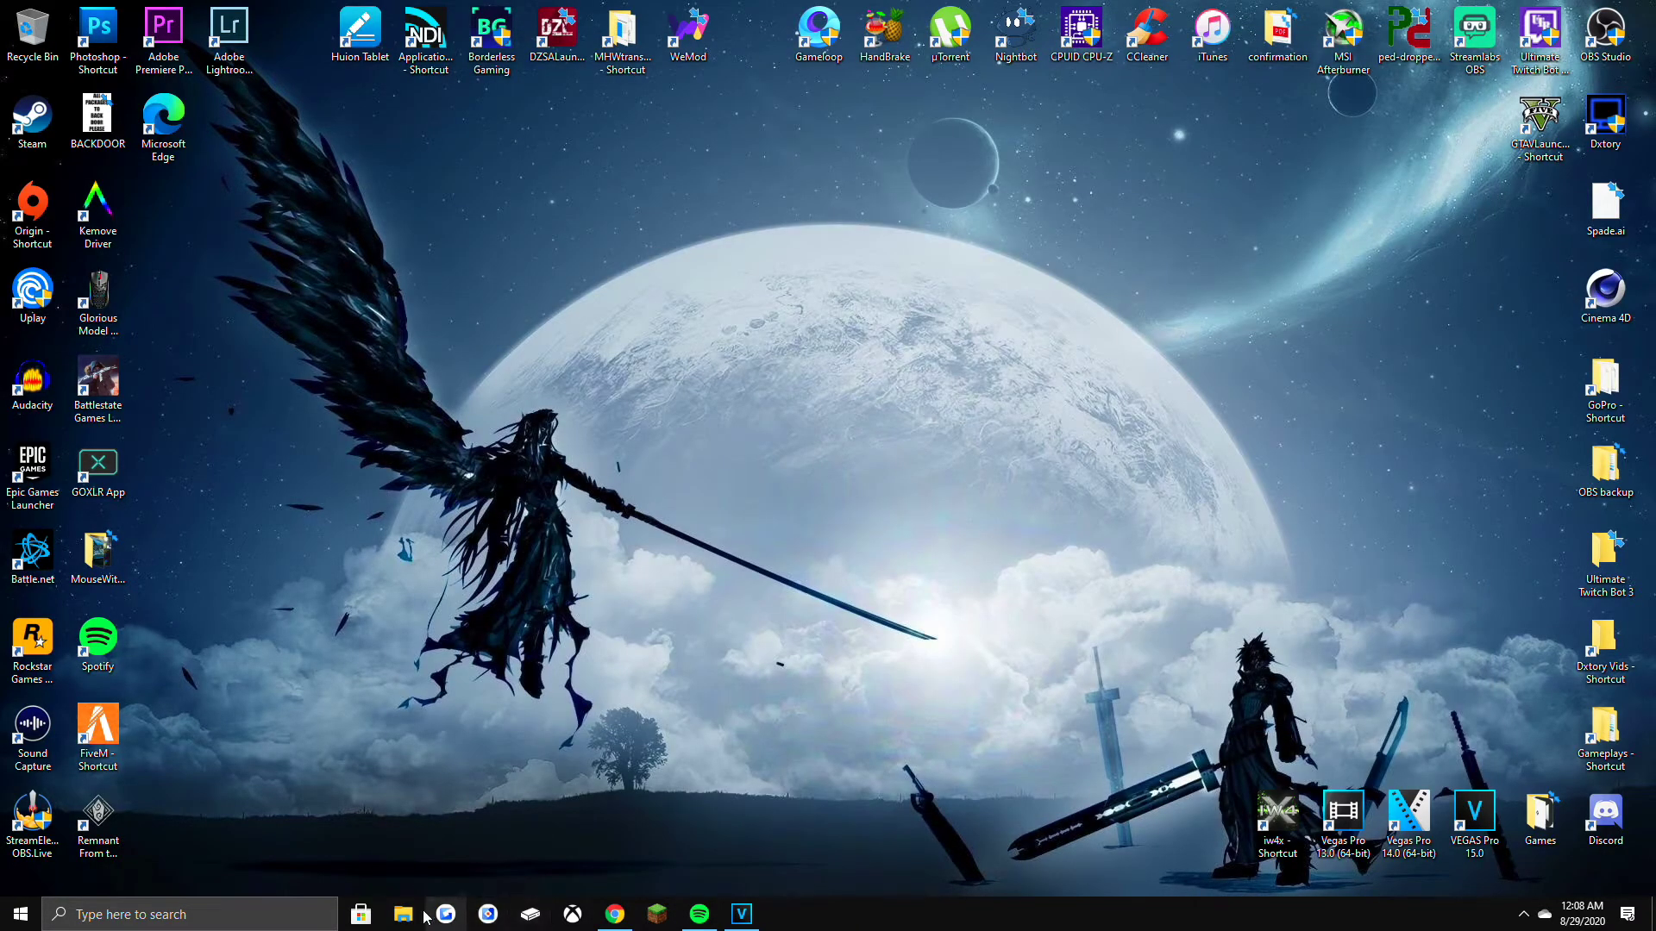
Open the Videos folder in File Explorer, play the C0005 clip, and close both the player and the folder.
click(404, 915)
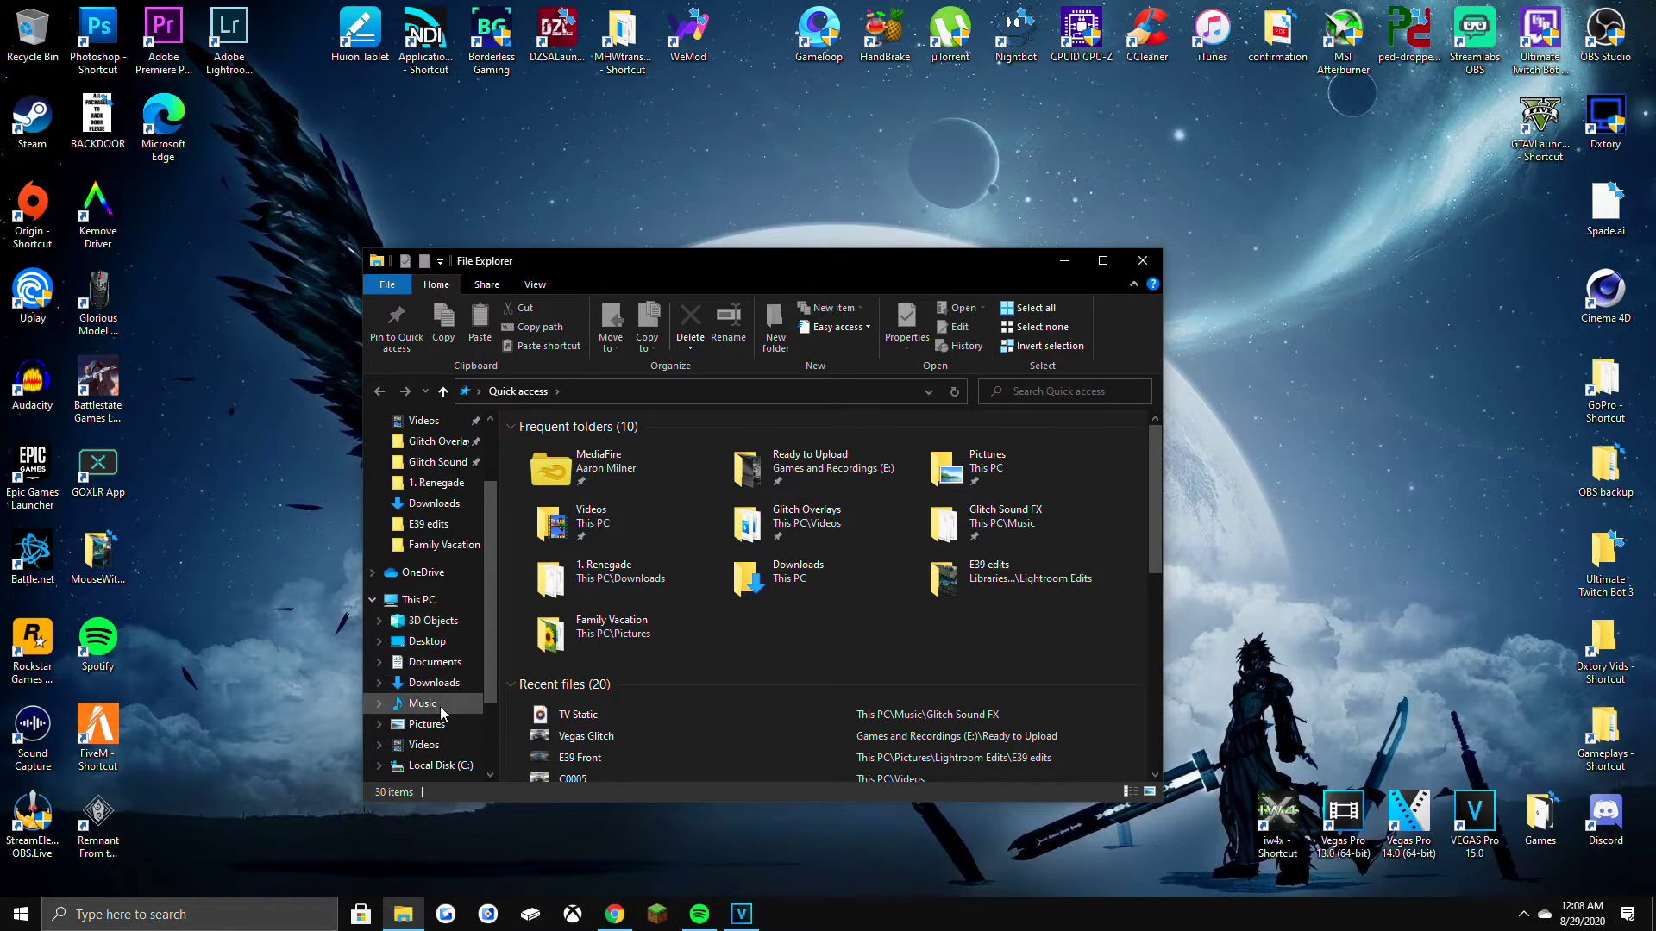
click(424, 747)
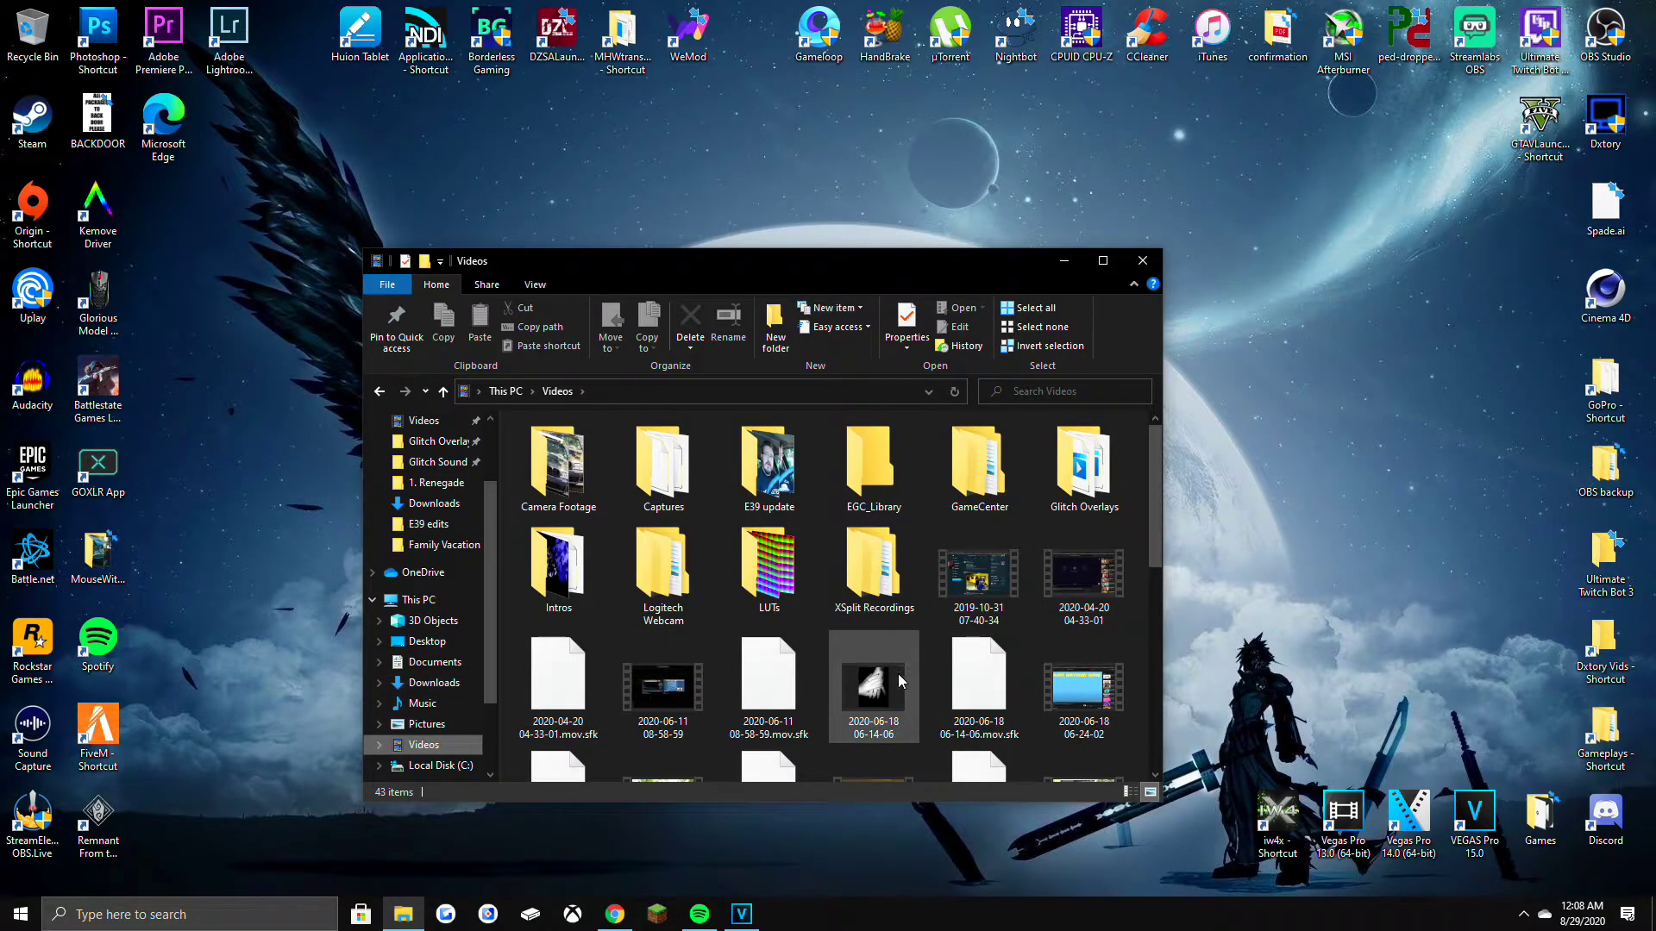
scroll(1063, 546, down, 1)
double_click(1078, 479)
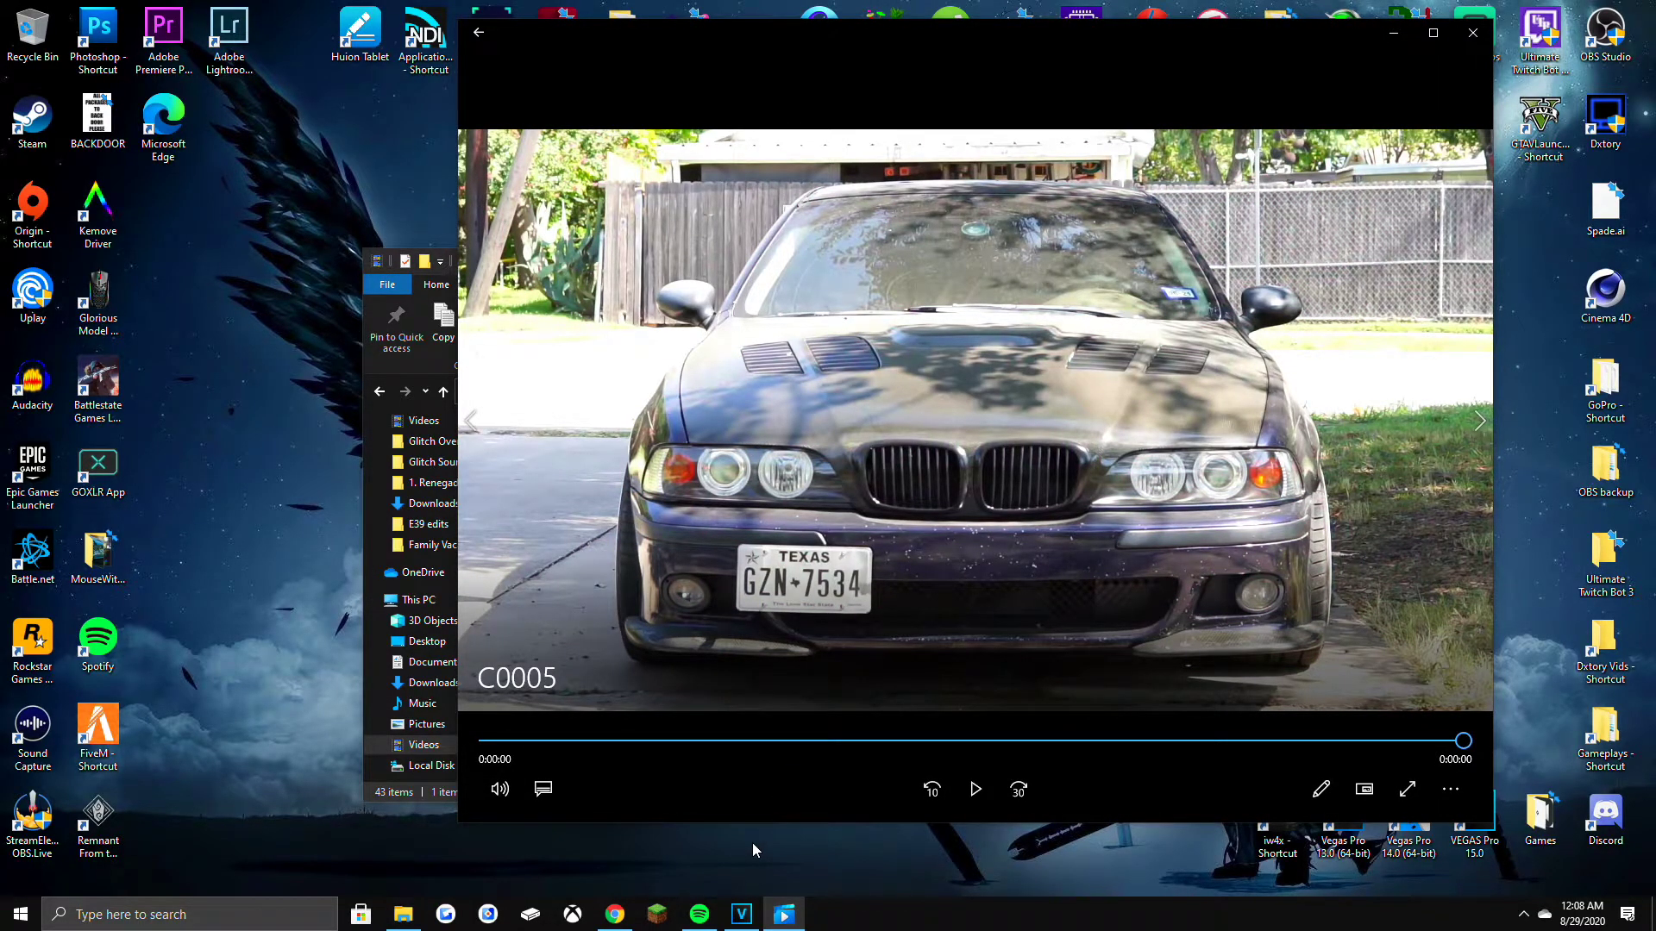
click(980, 790)
click(979, 790)
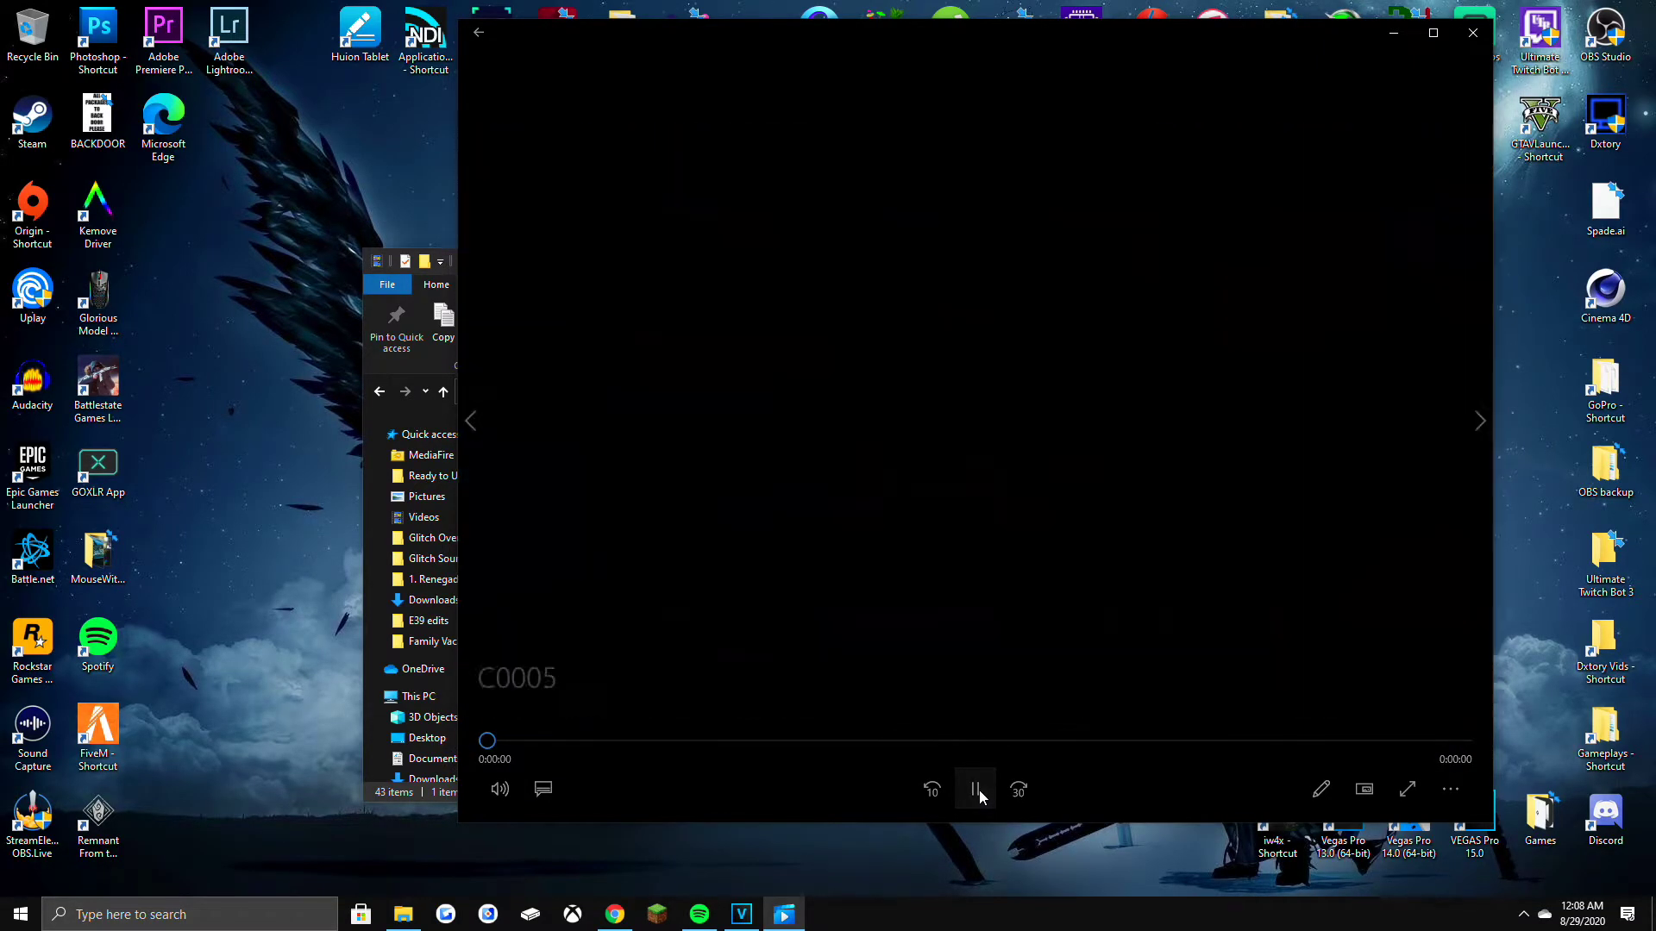
click(1473, 32)
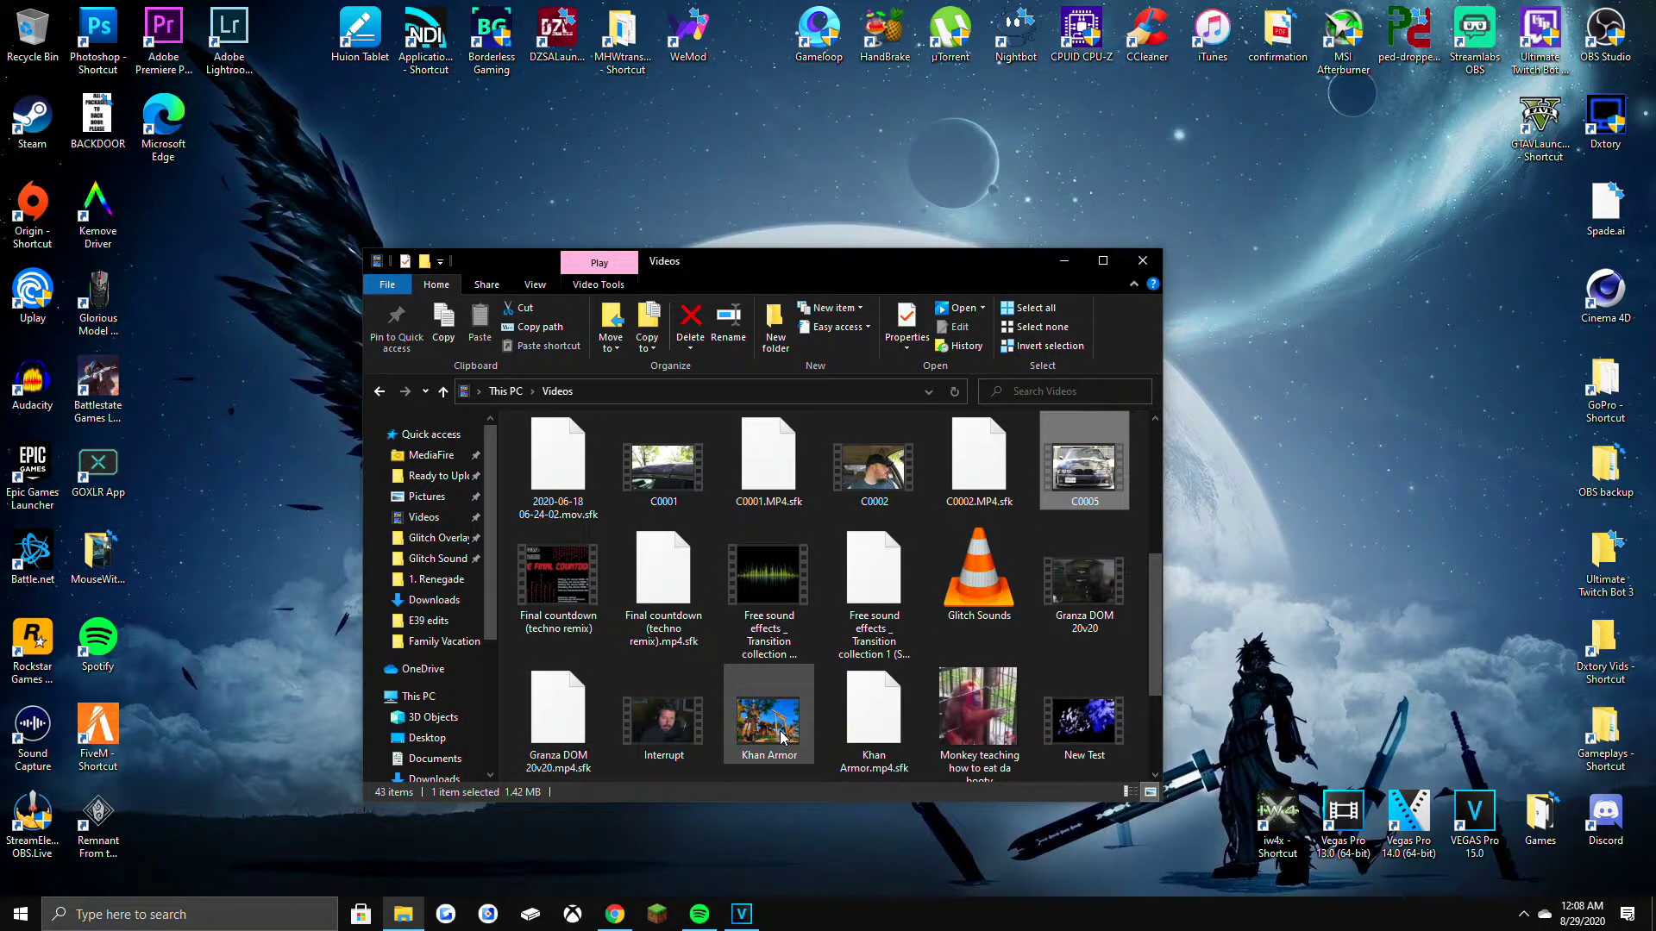
click(1141, 261)
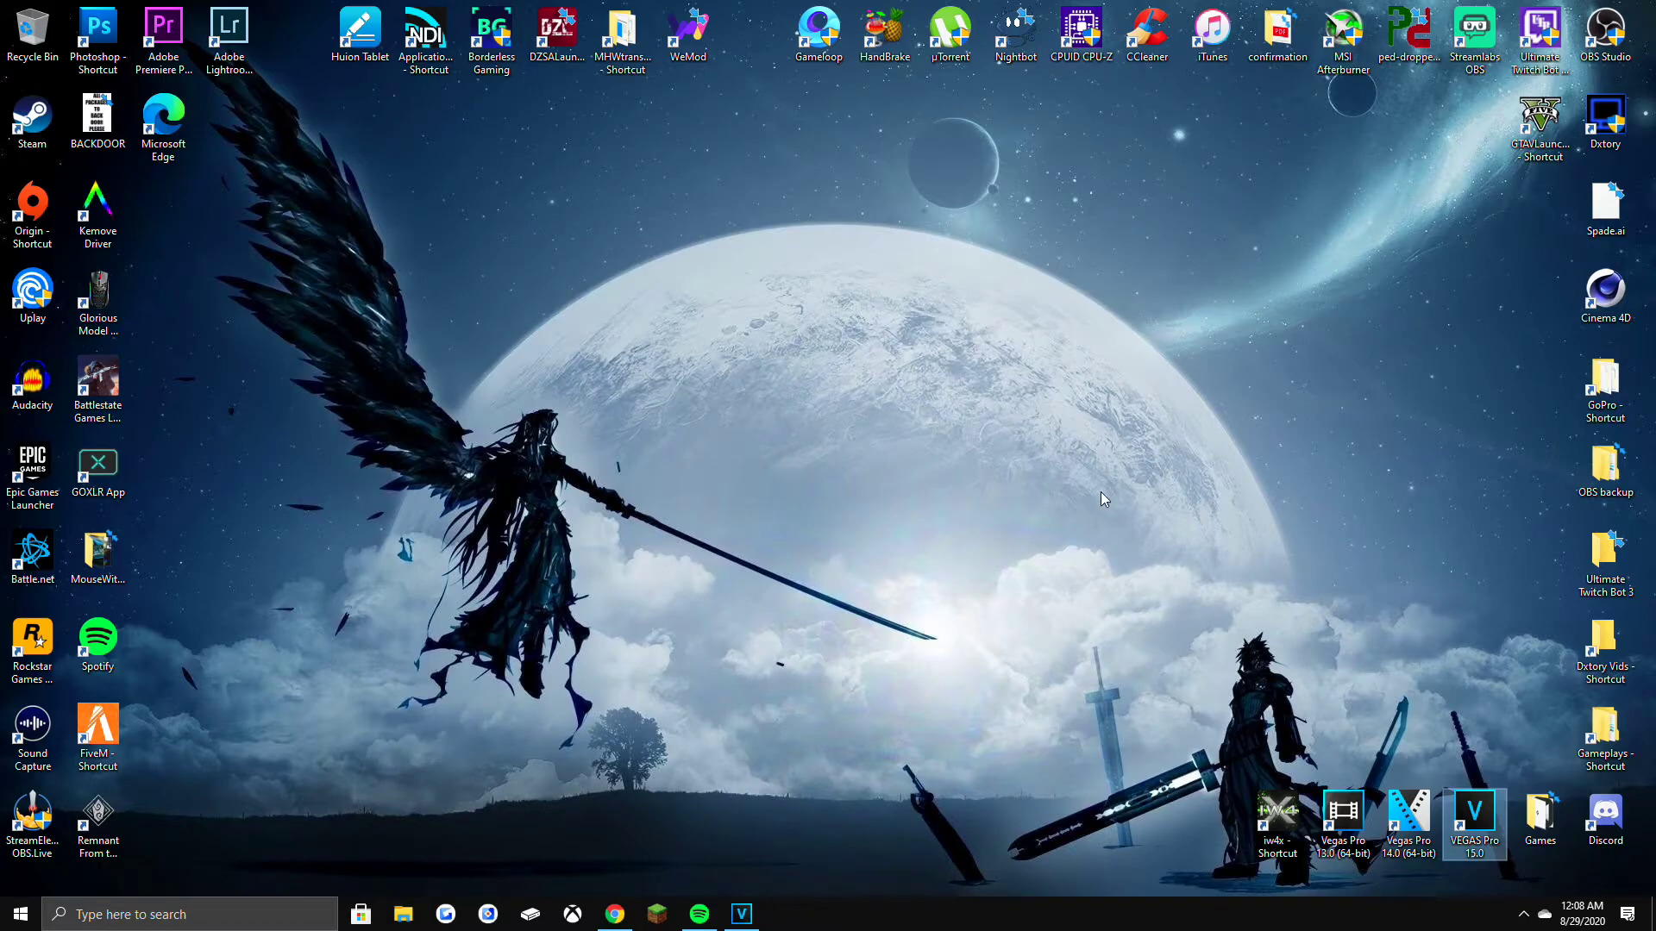
Switch back to VEGAS Pro and place the playhead at 00:00:02:14 on the empty first track, just before the glitch pieces.
click(745, 914)
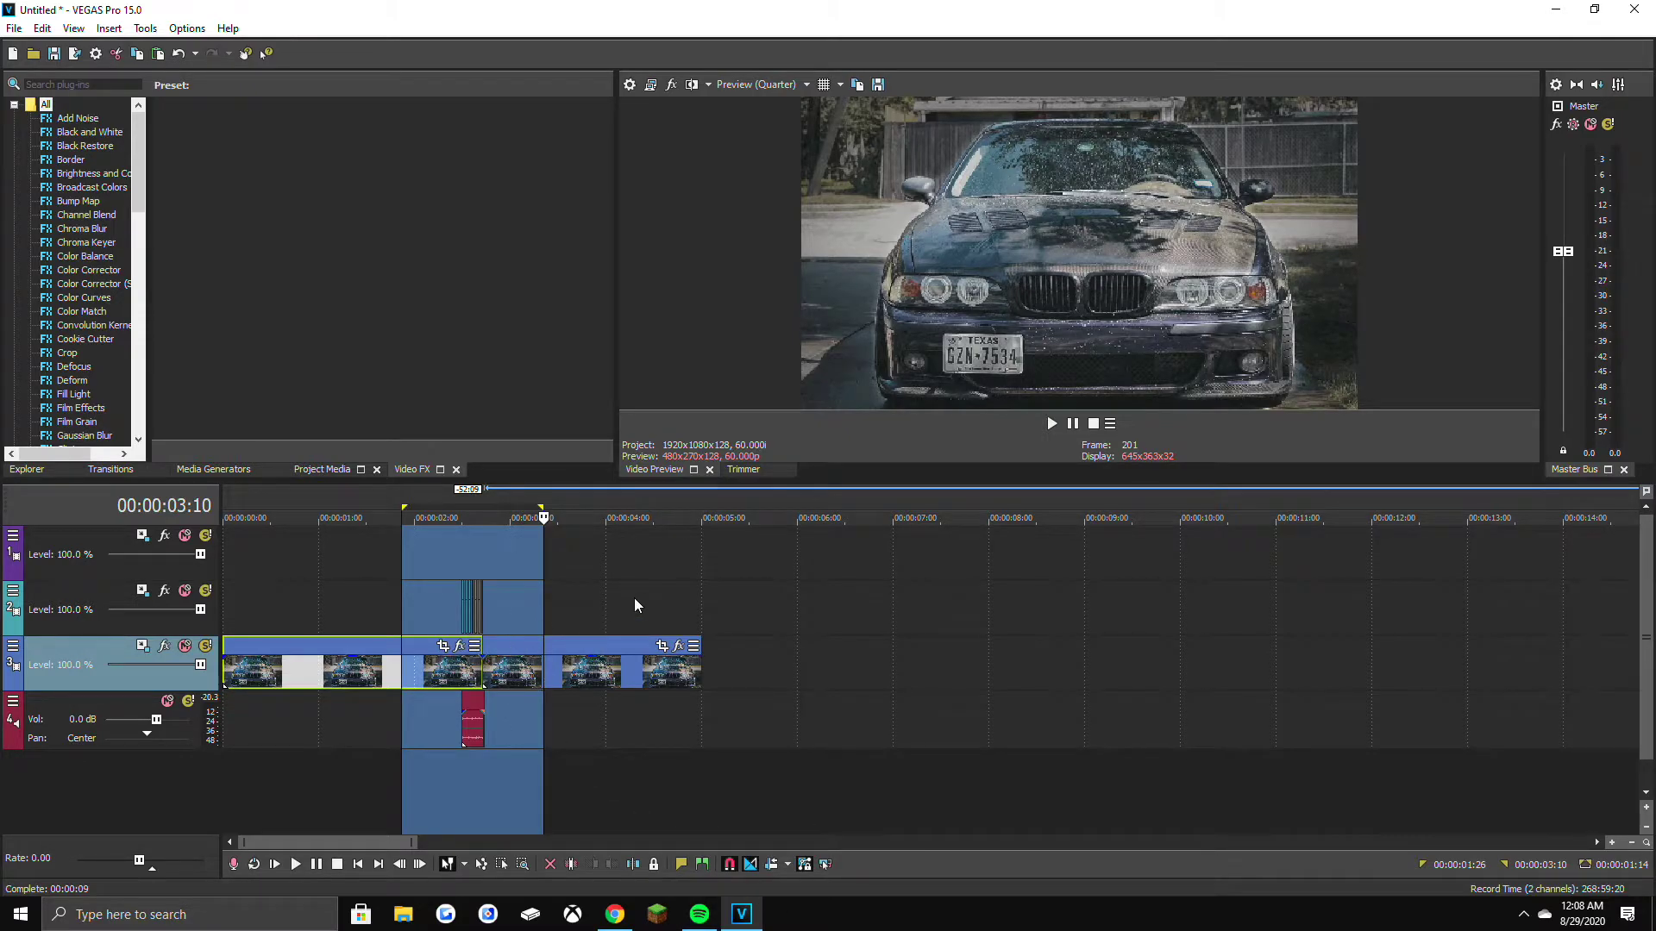
scroll(766, 614, up, 8)
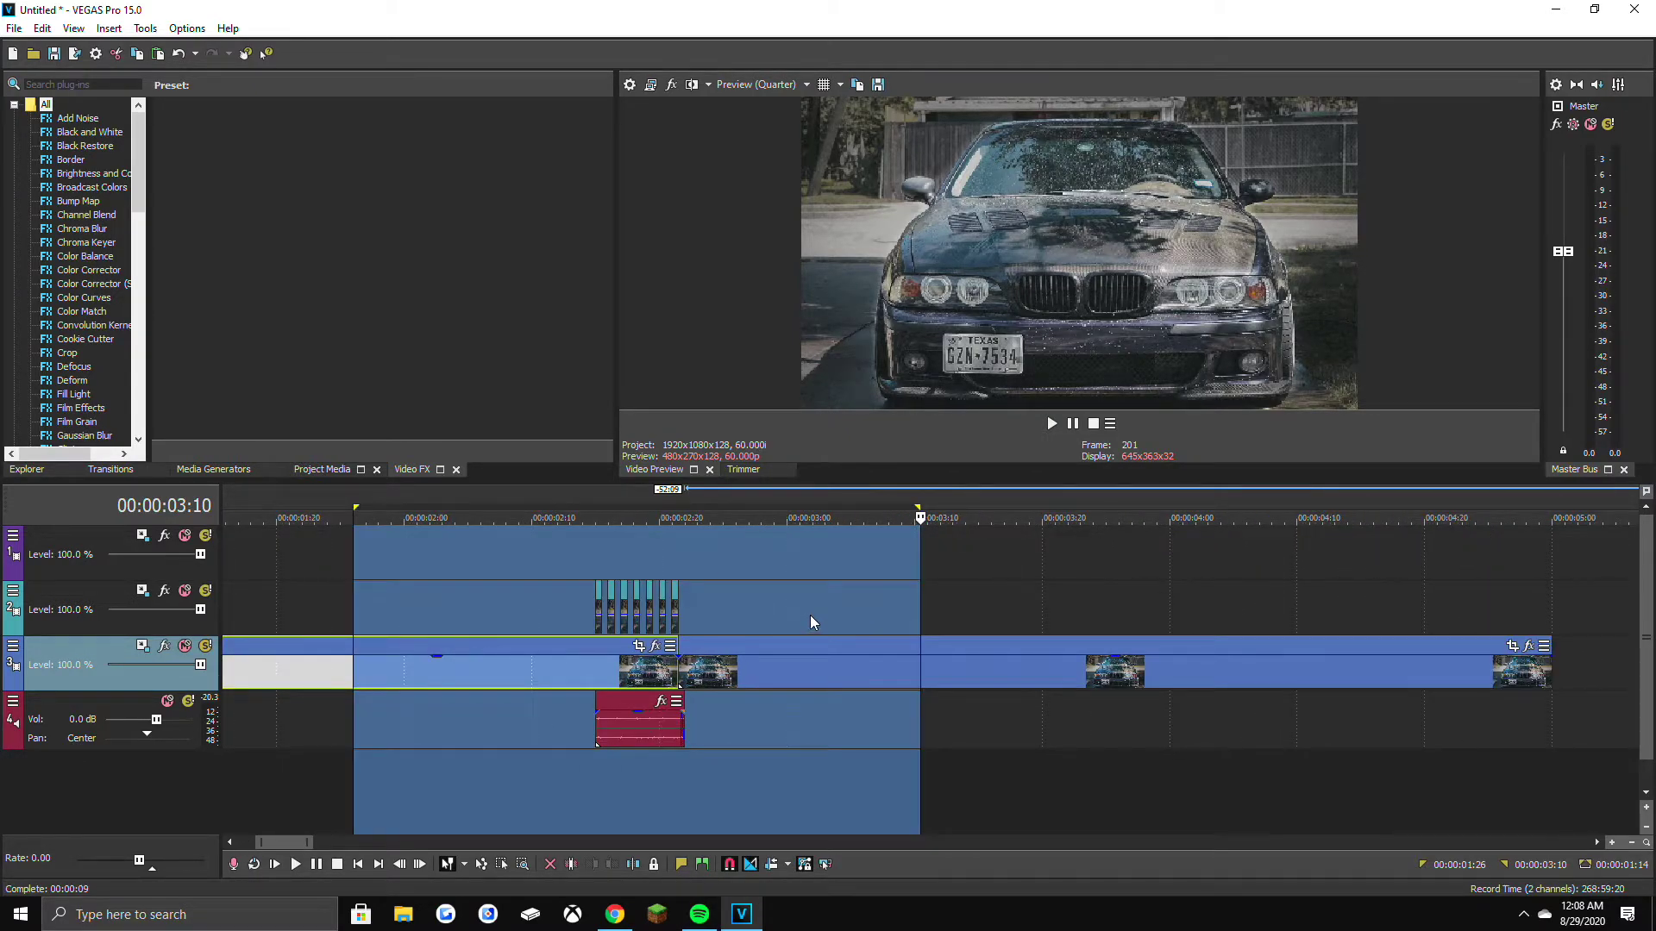
scroll(800, 617, up, 5)
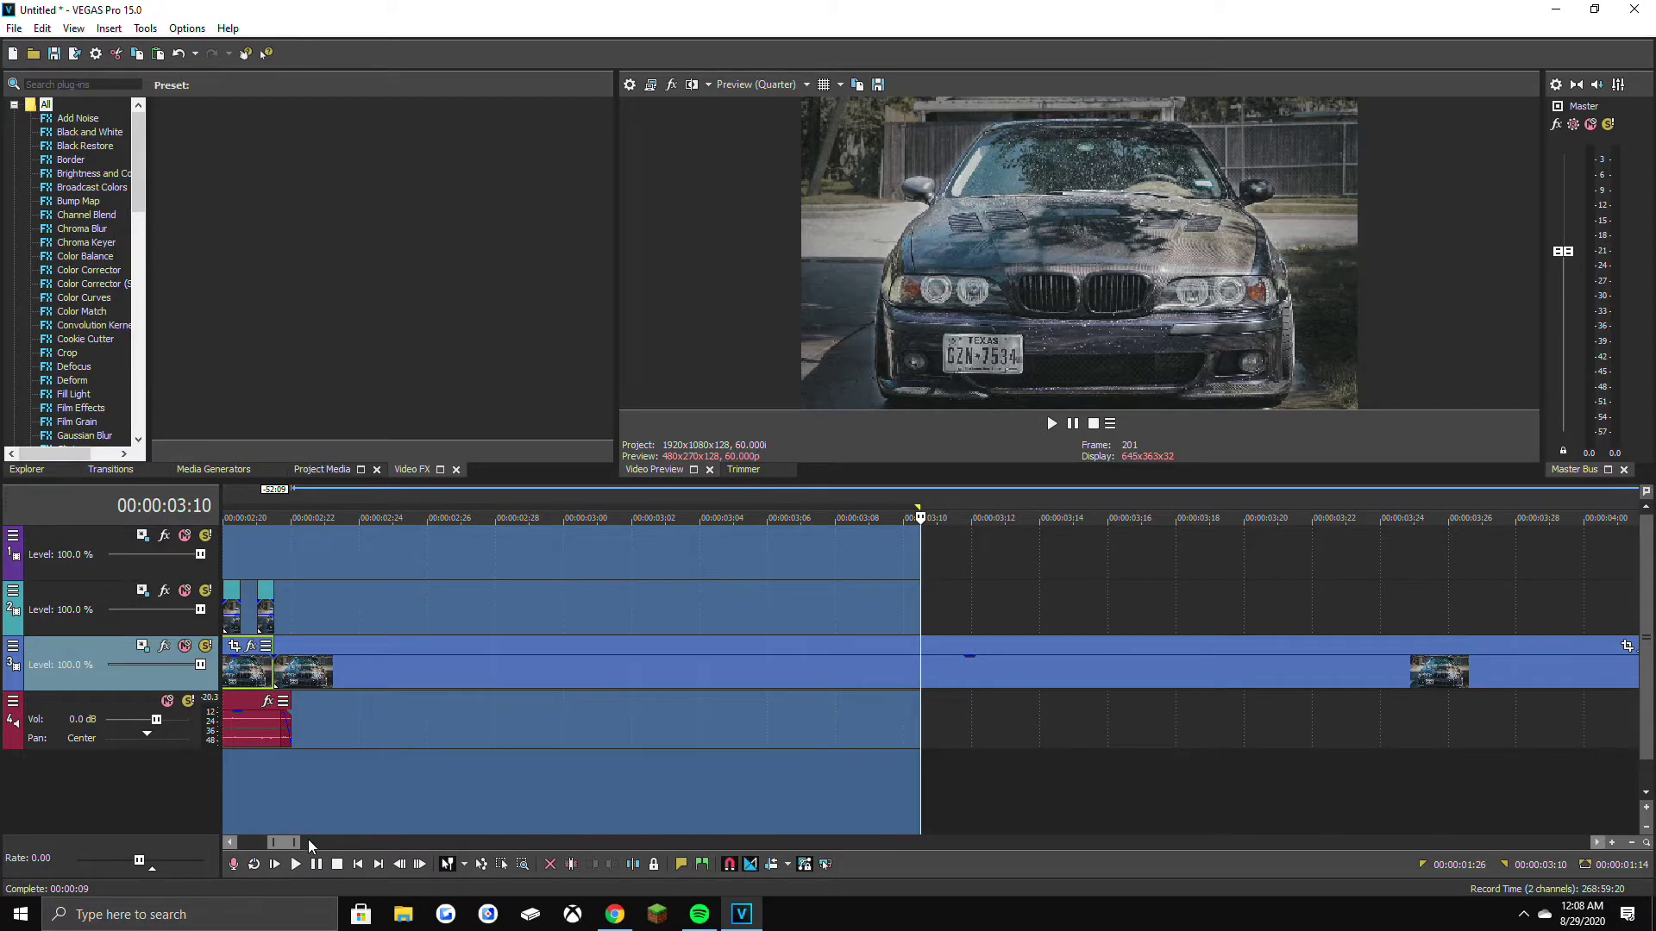
drag(284, 849, 280, 845)
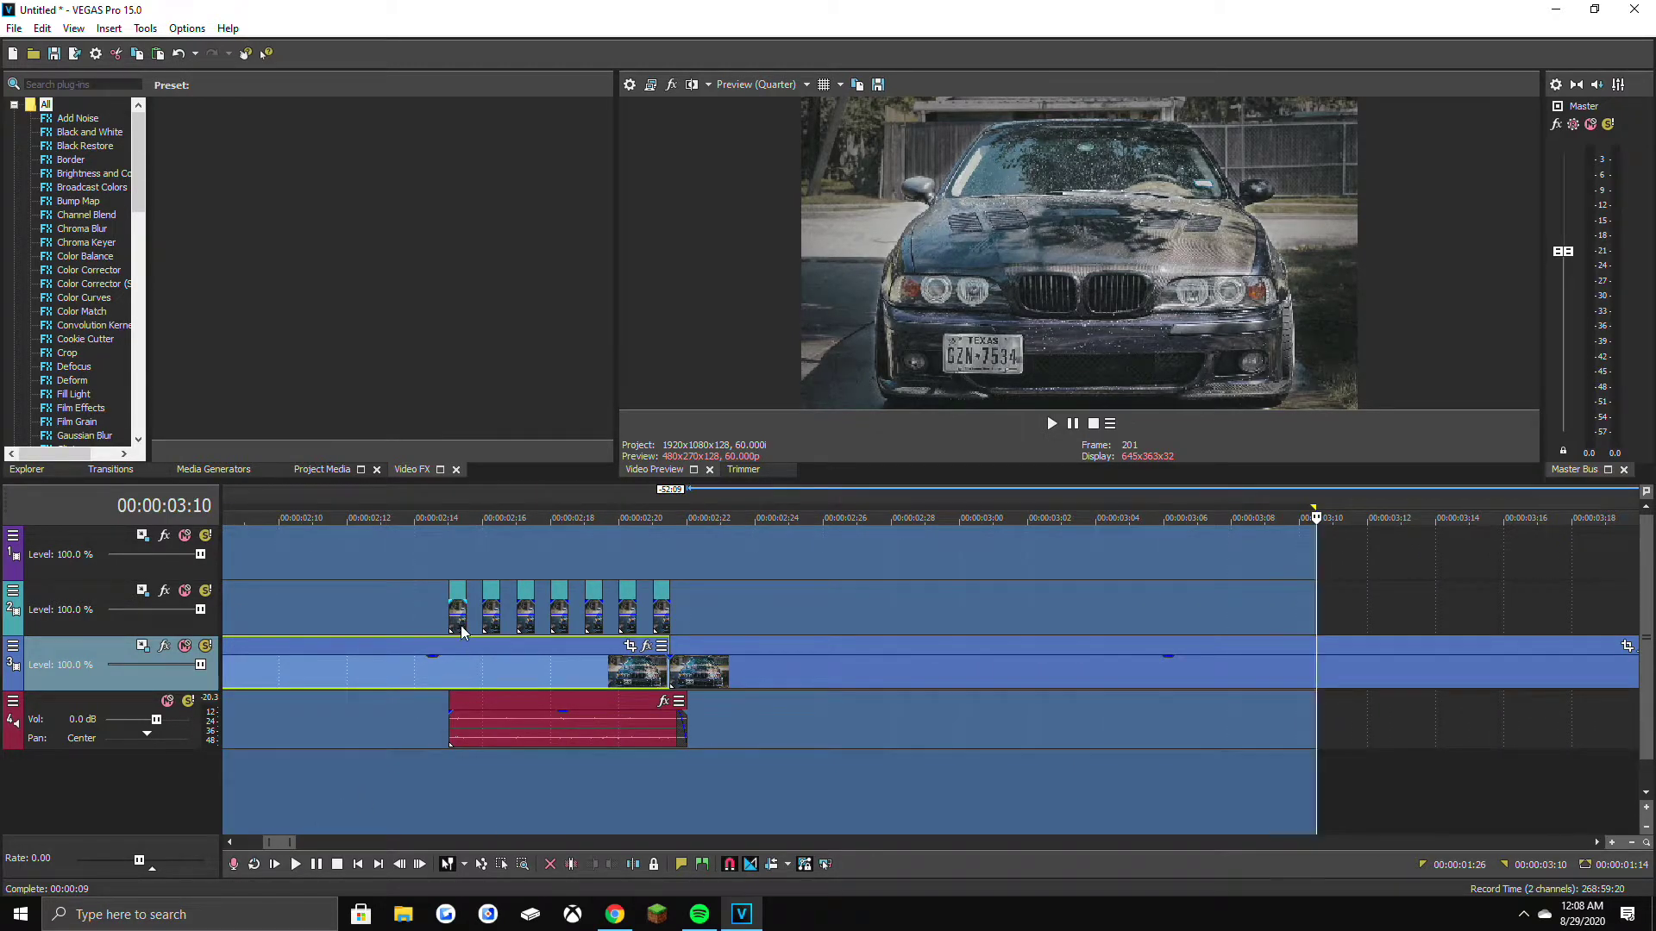
click(463, 594)
scroll(533, 623, up, 10)
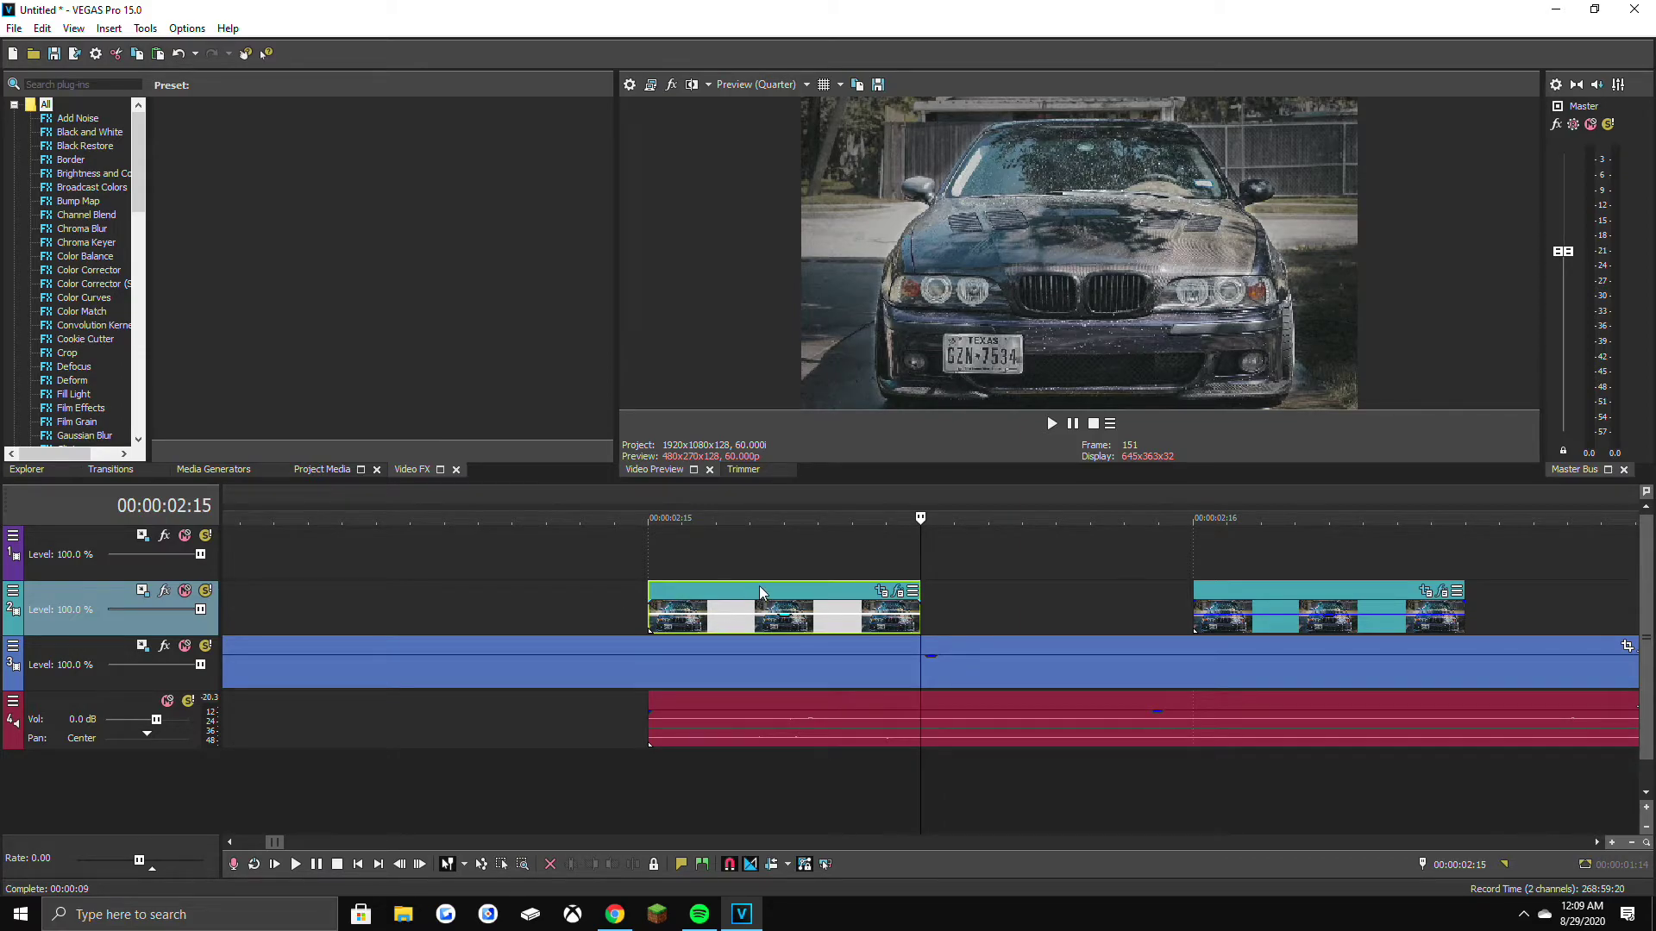
scroll(759, 592, down, 5)
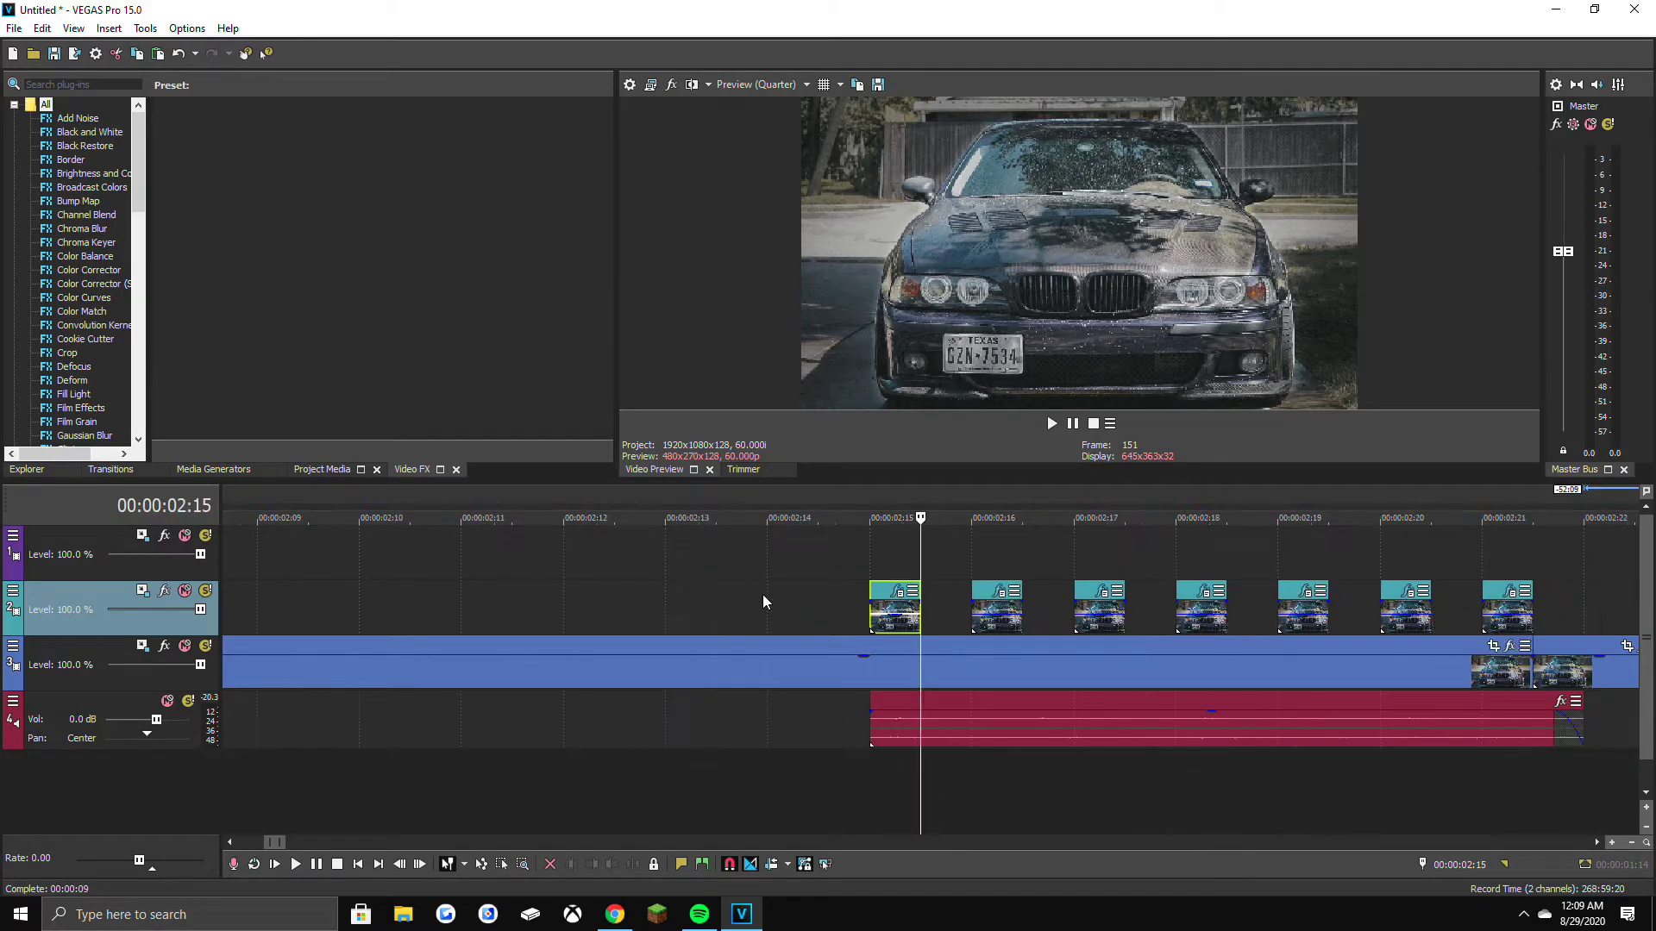
scroll(763, 595, down, 3)
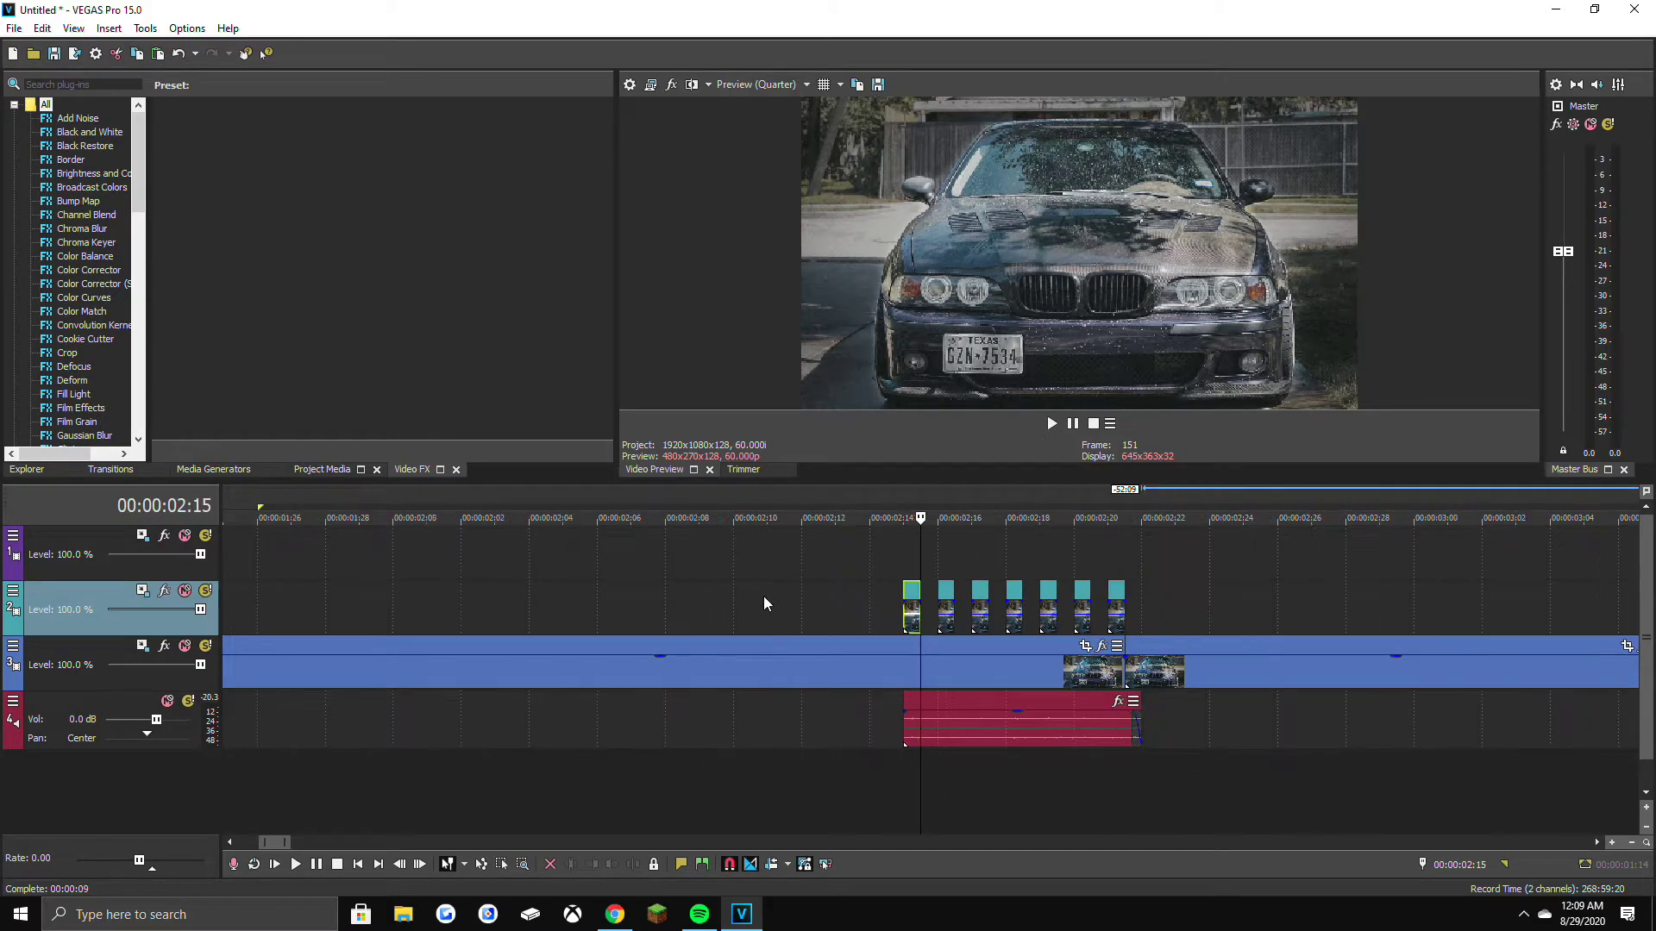
click(871, 555)
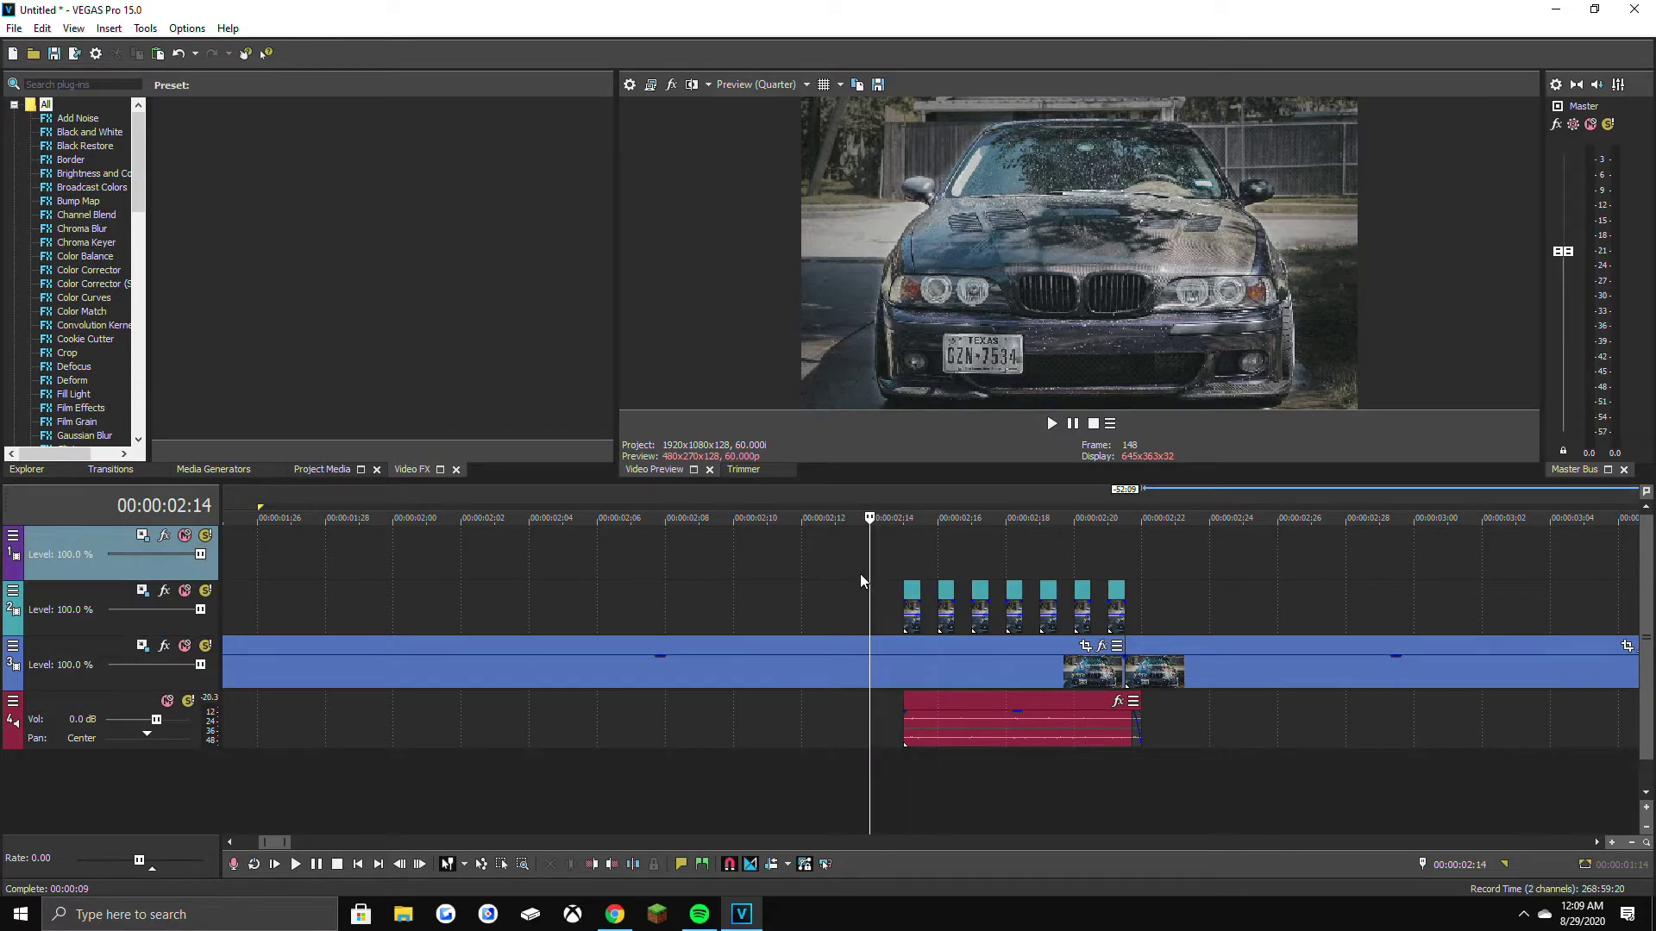
Bring the Glitch_07 clip from the Glitch Overlays folder into the first track at the playhead.
click(16, 29)
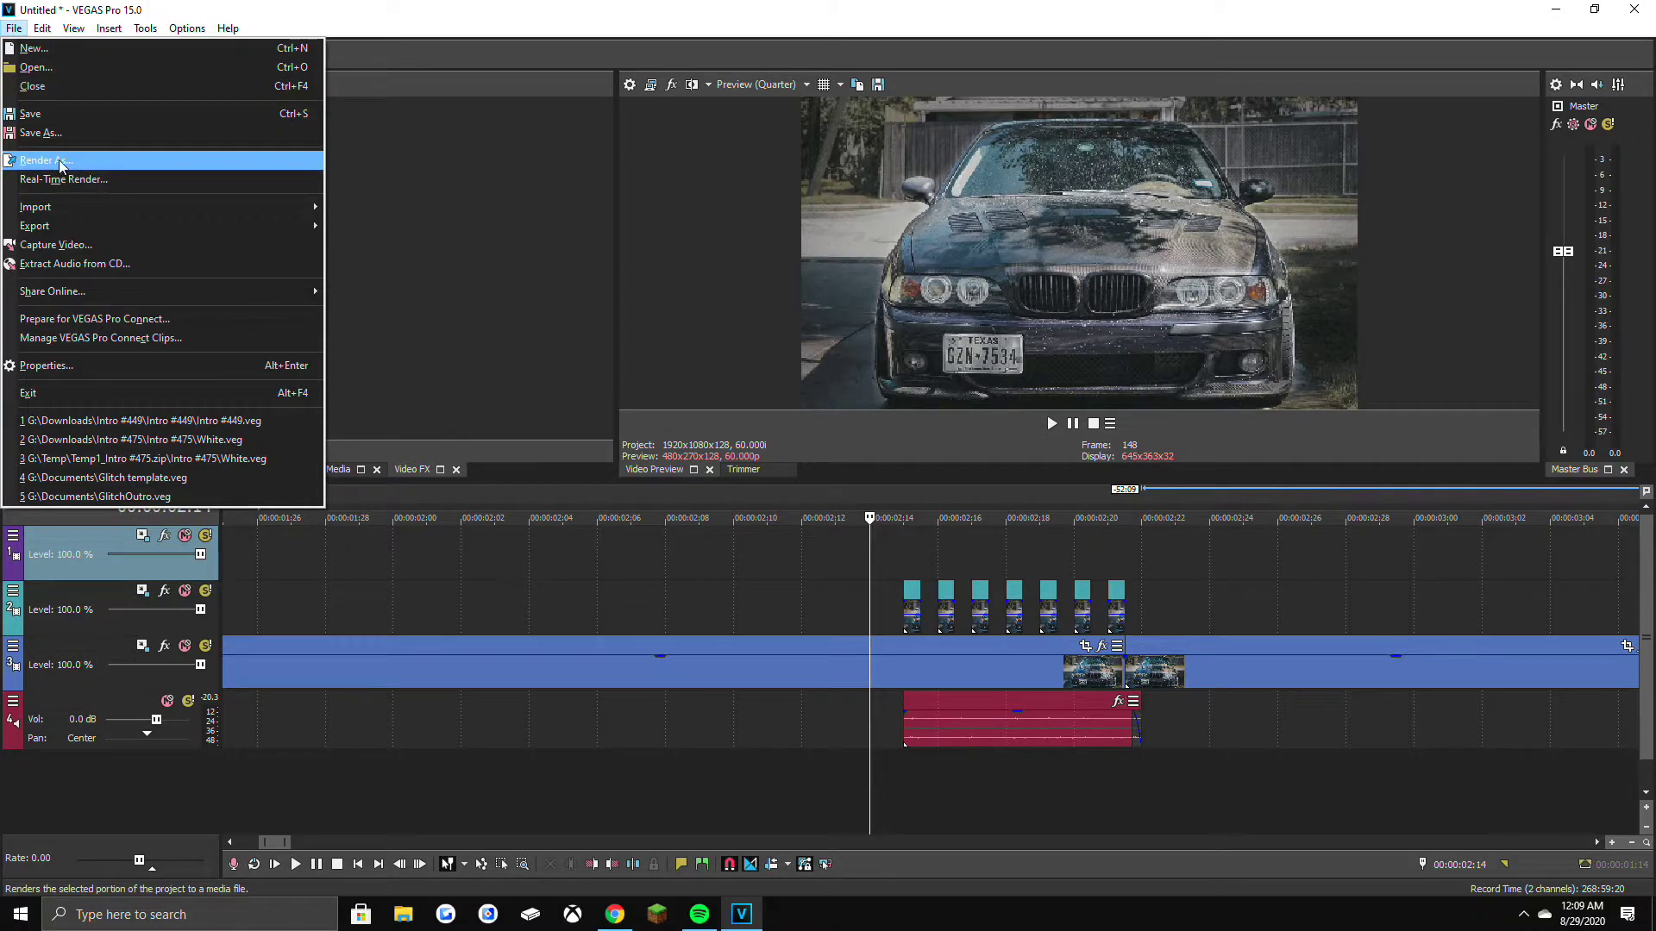
click(101, 69)
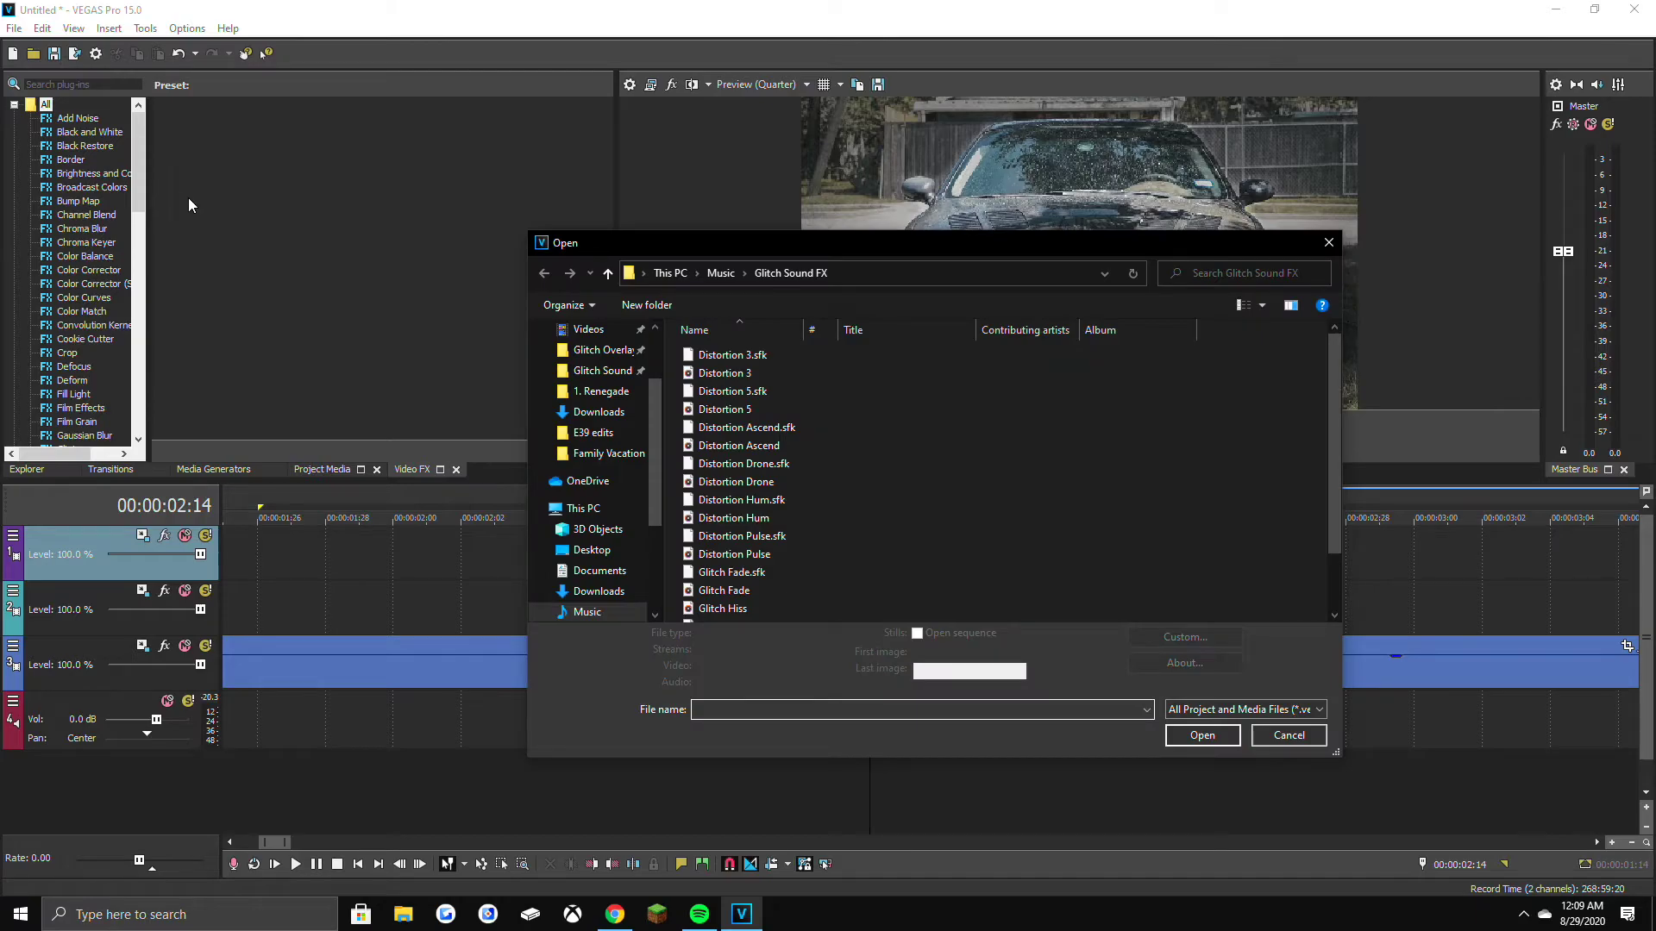
click(603, 349)
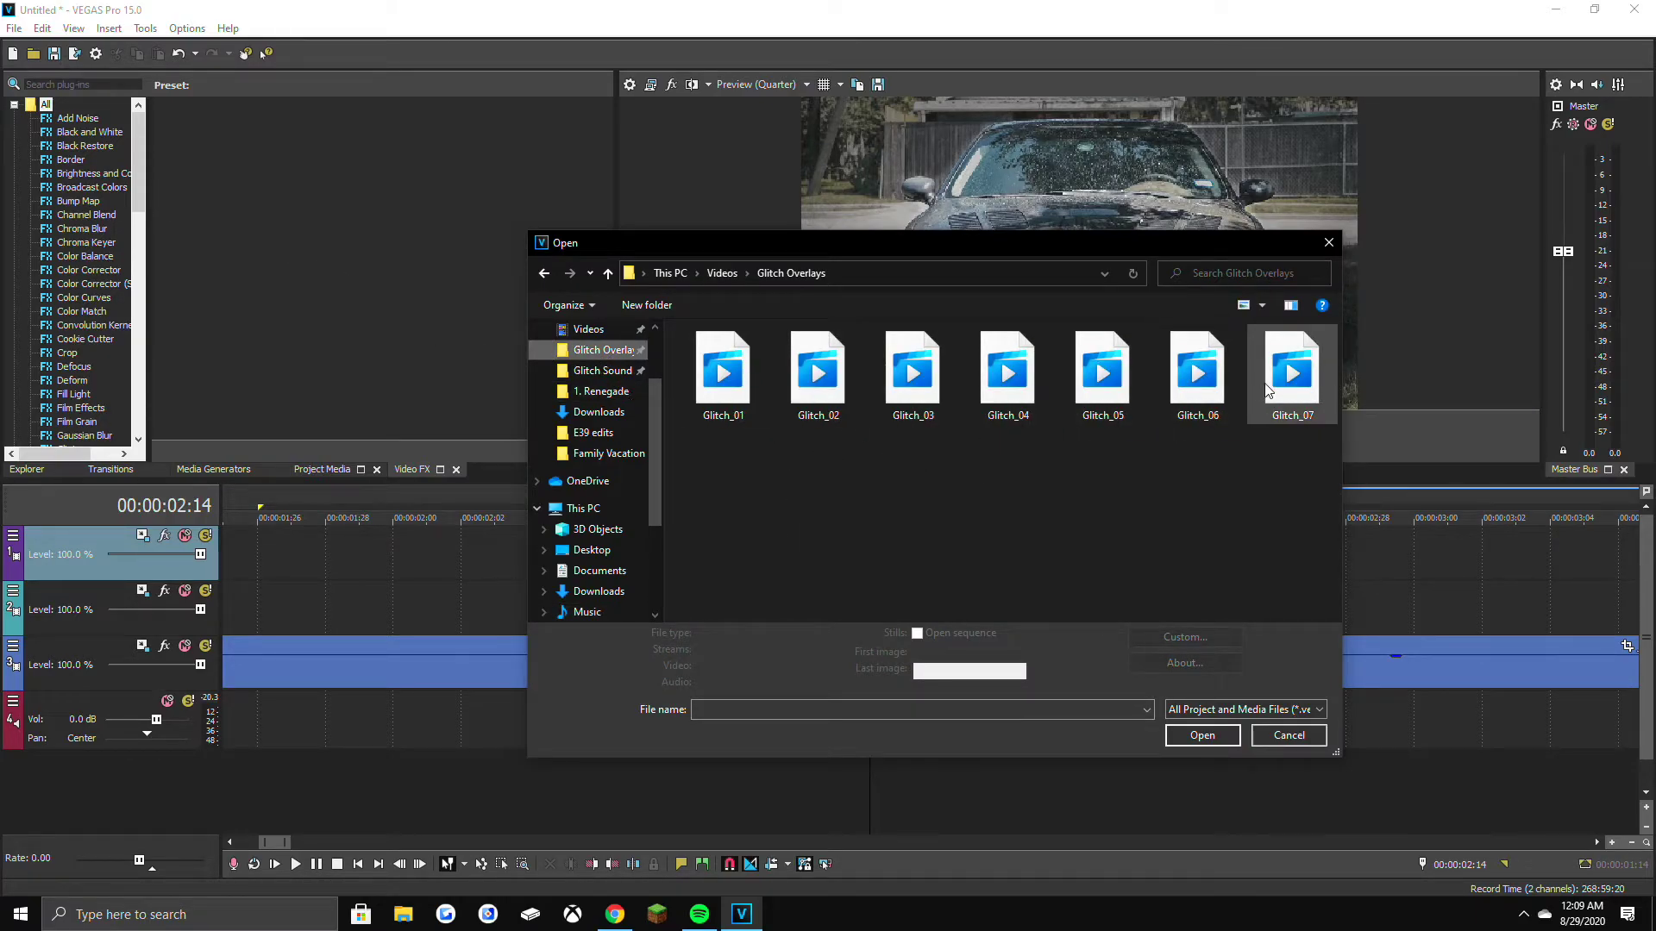
shift+click(1294, 395)
click(1212, 739)
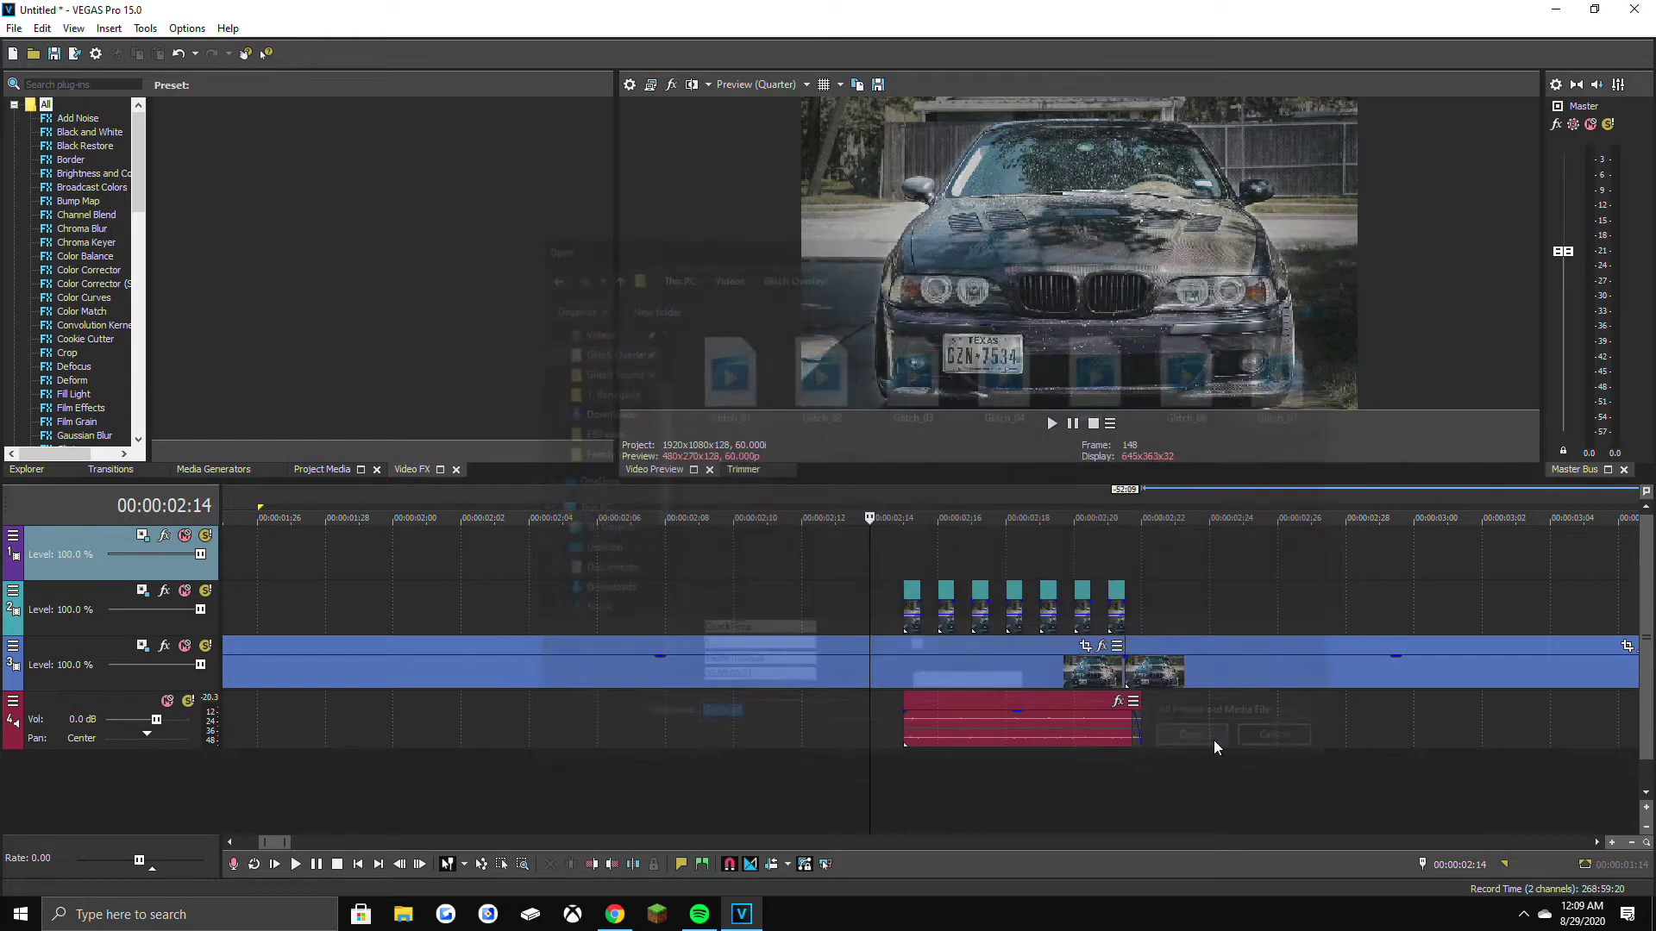
click(969, 359)
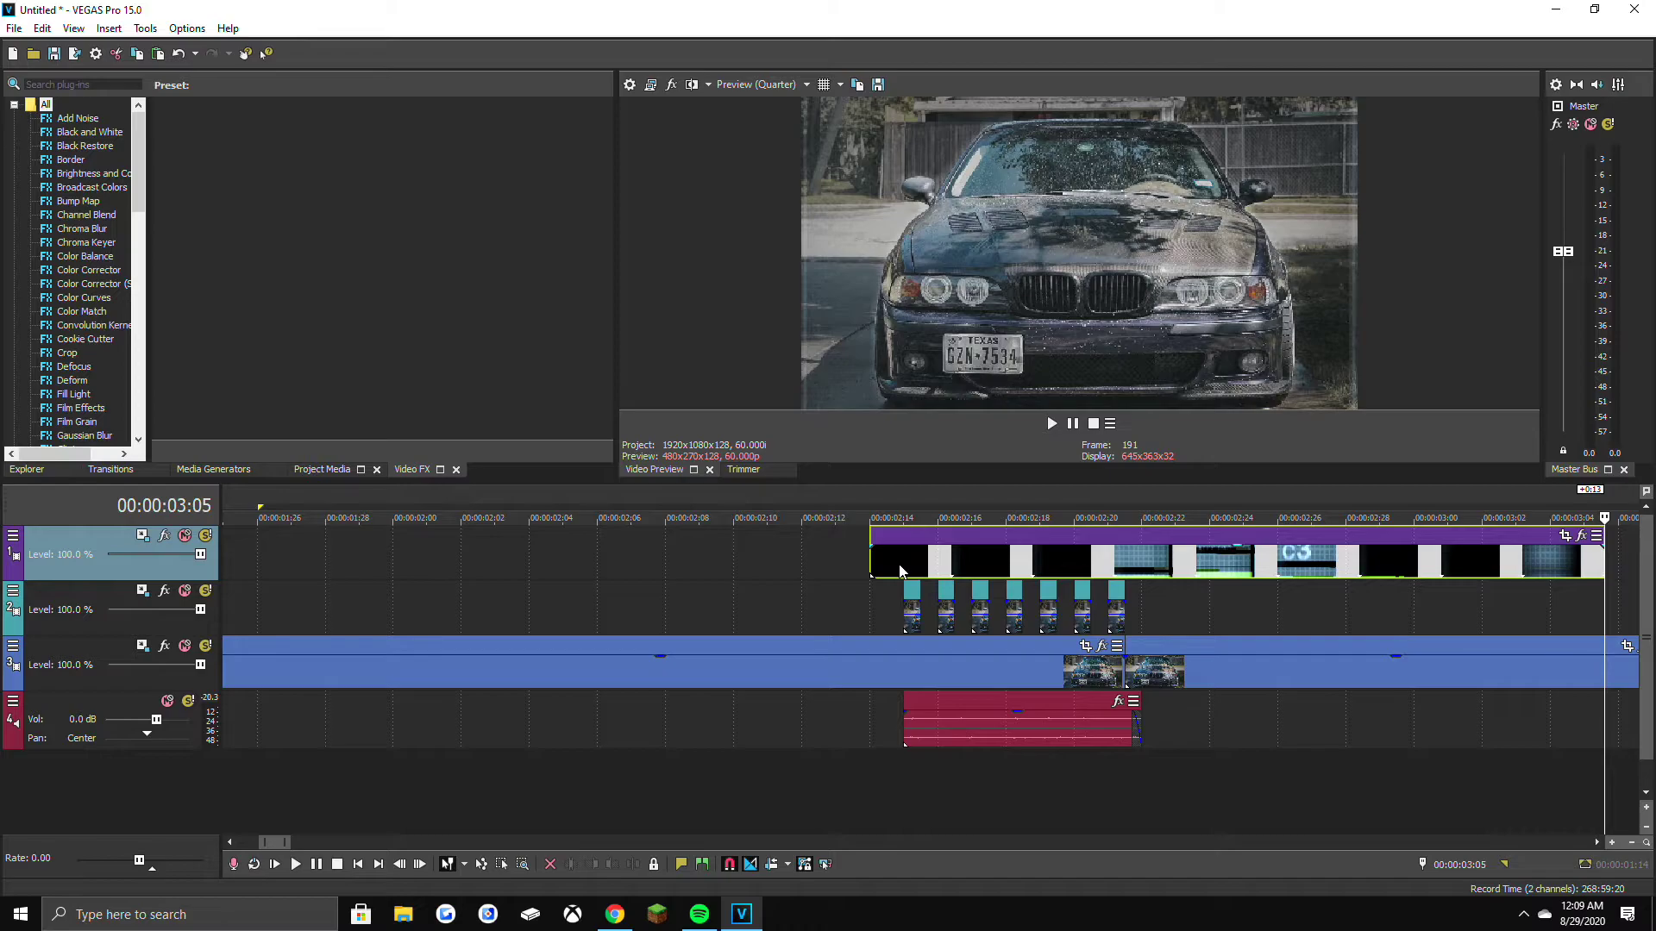
Play the glitch overlay from its start, then stop playback.
click(867, 561)
key(space)
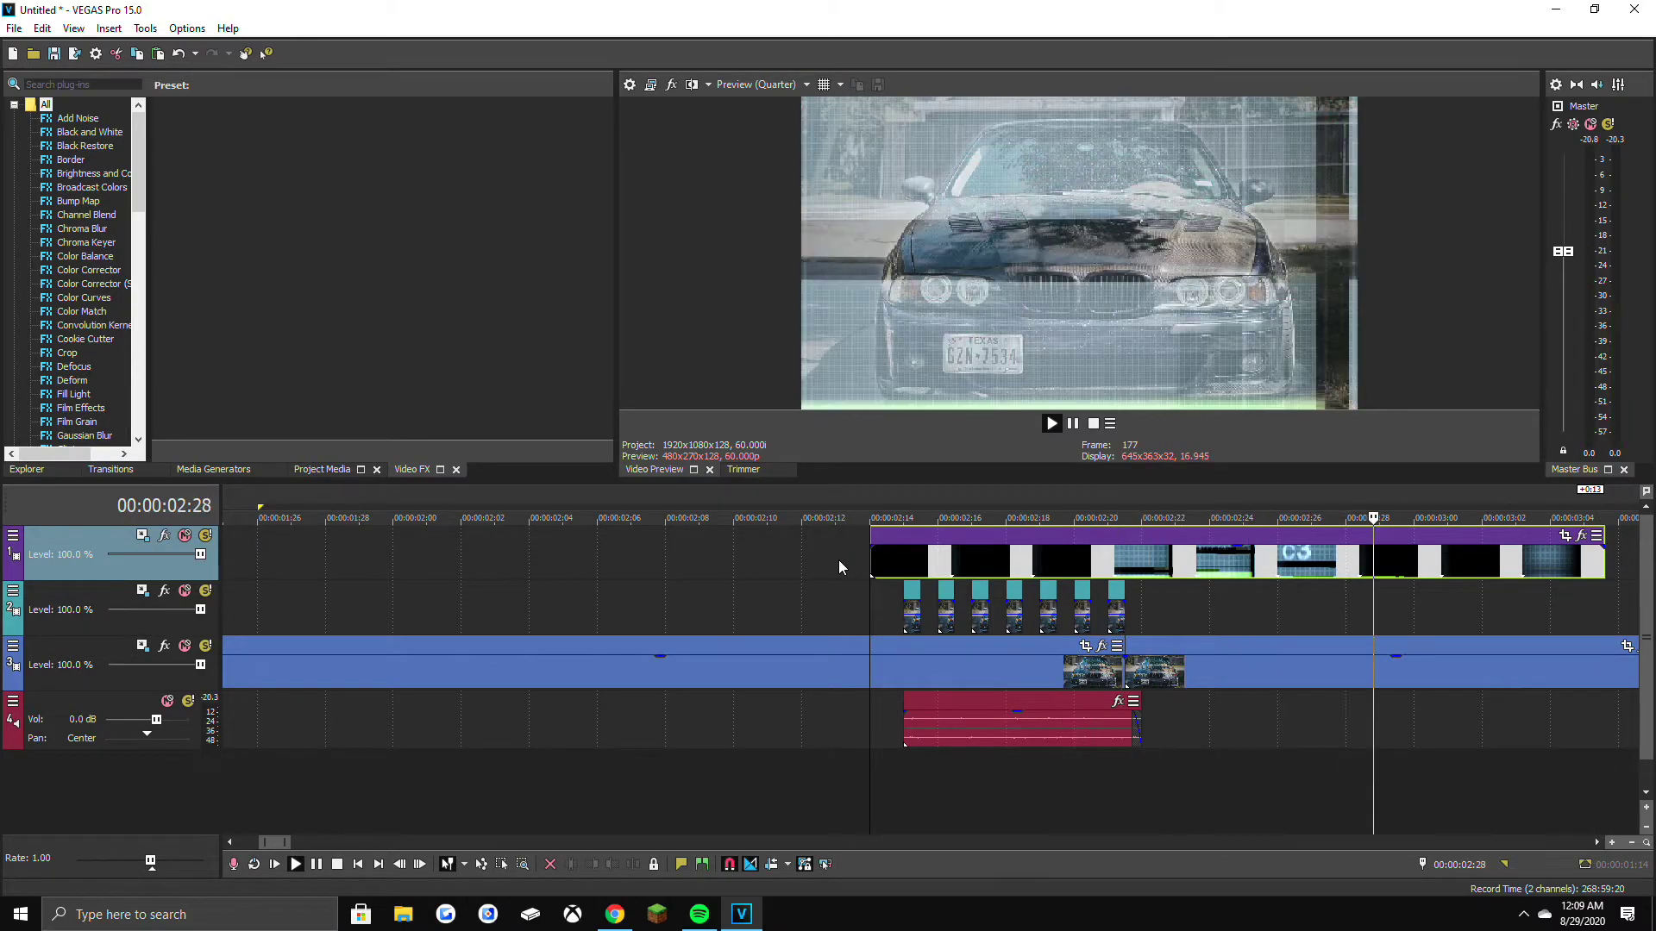
key(space)
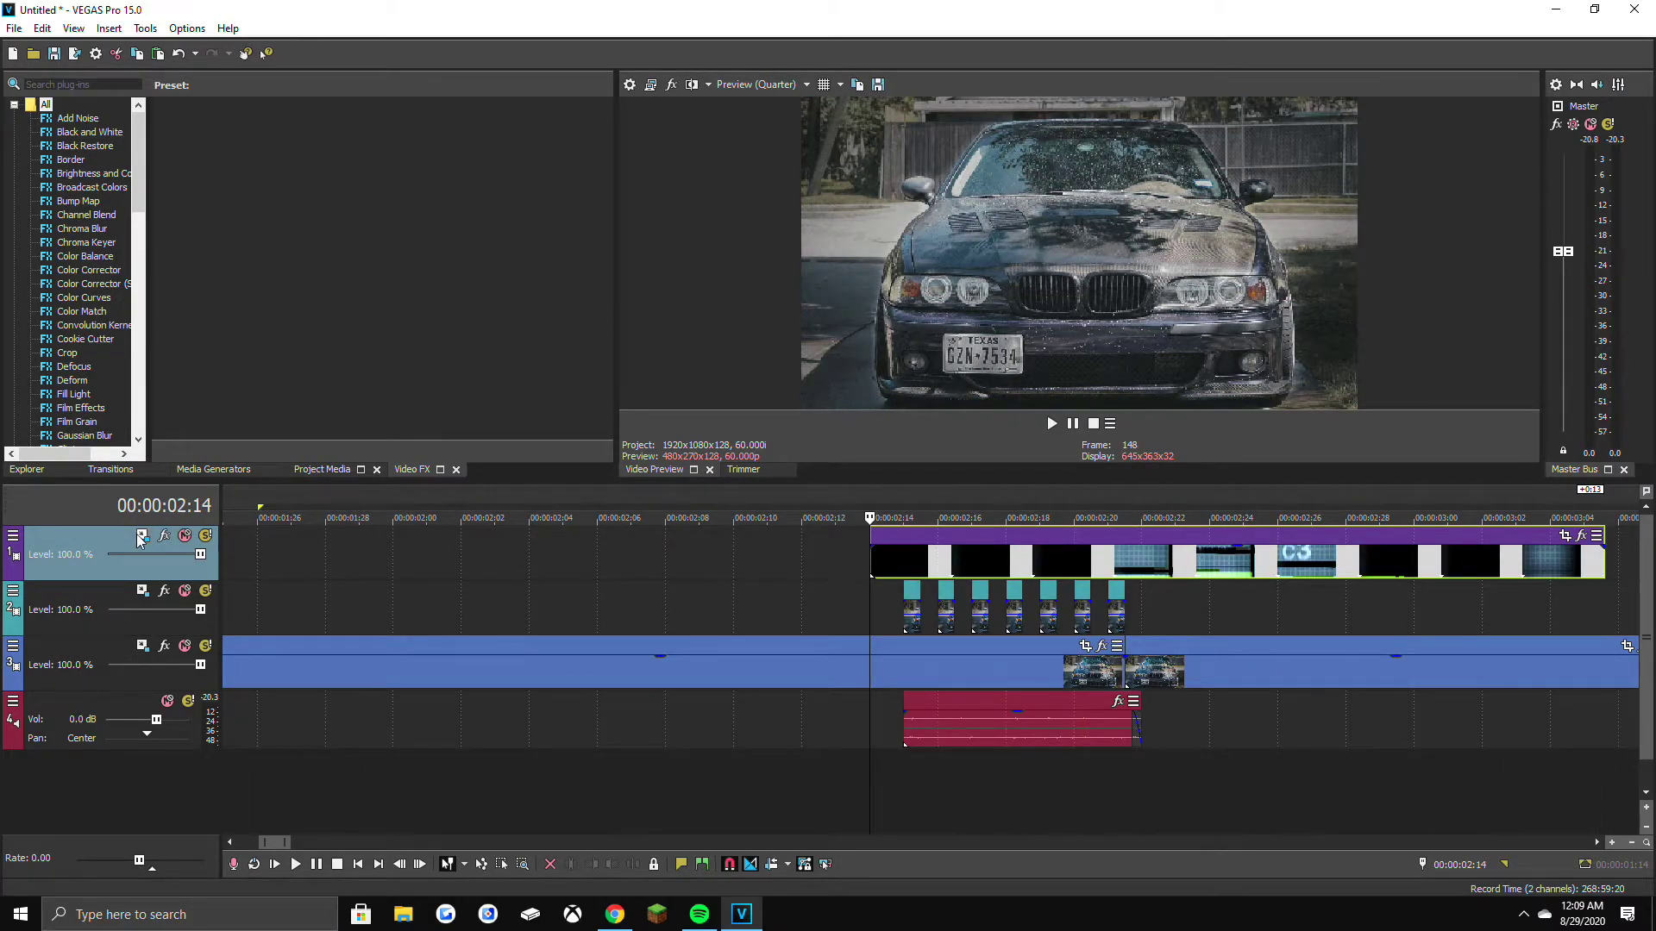
Set the compositing mode of the first track, holding the glitch overlay, to Screen.
click(13, 536)
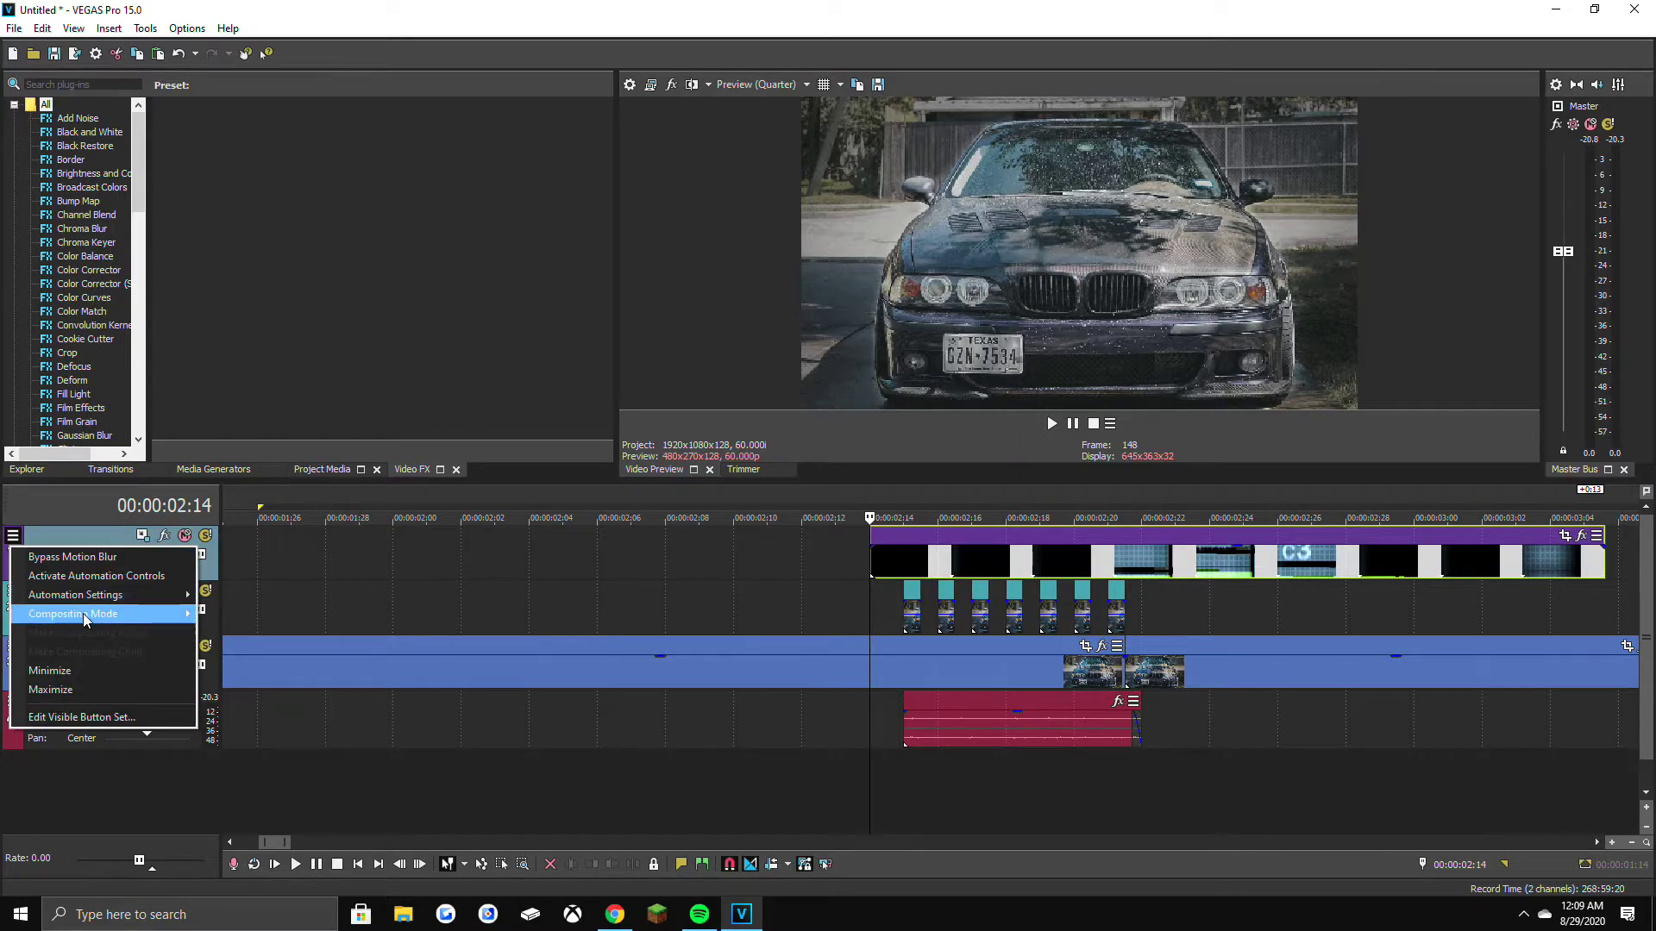
mouse_move(89, 619)
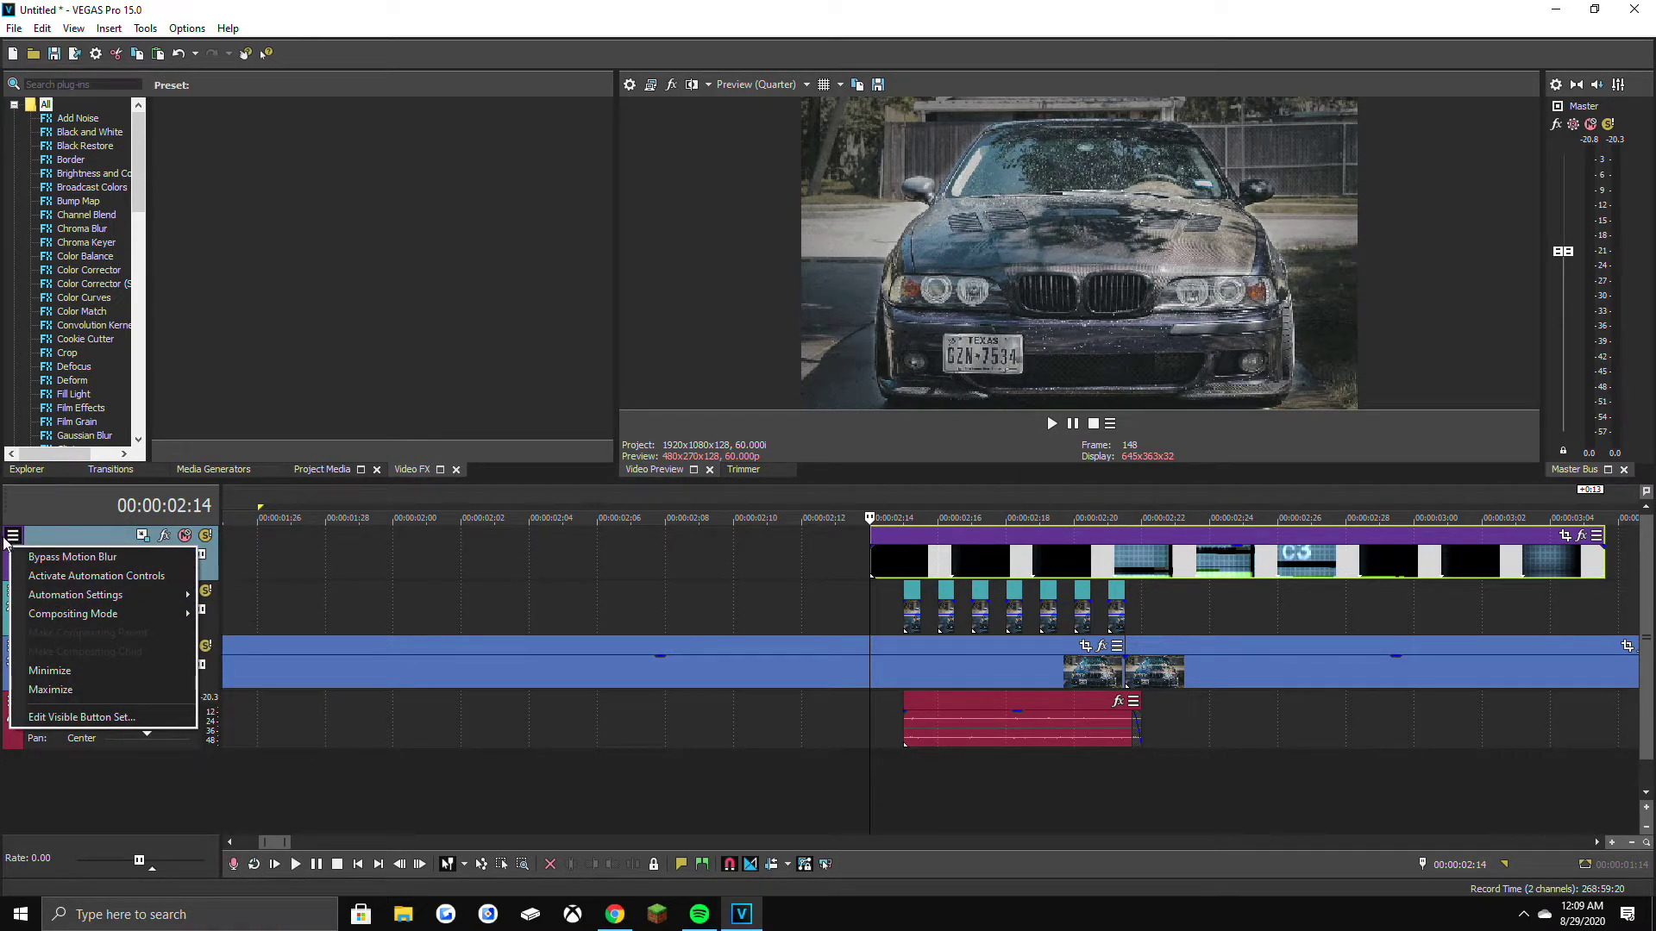
mouse_move(158, 615)
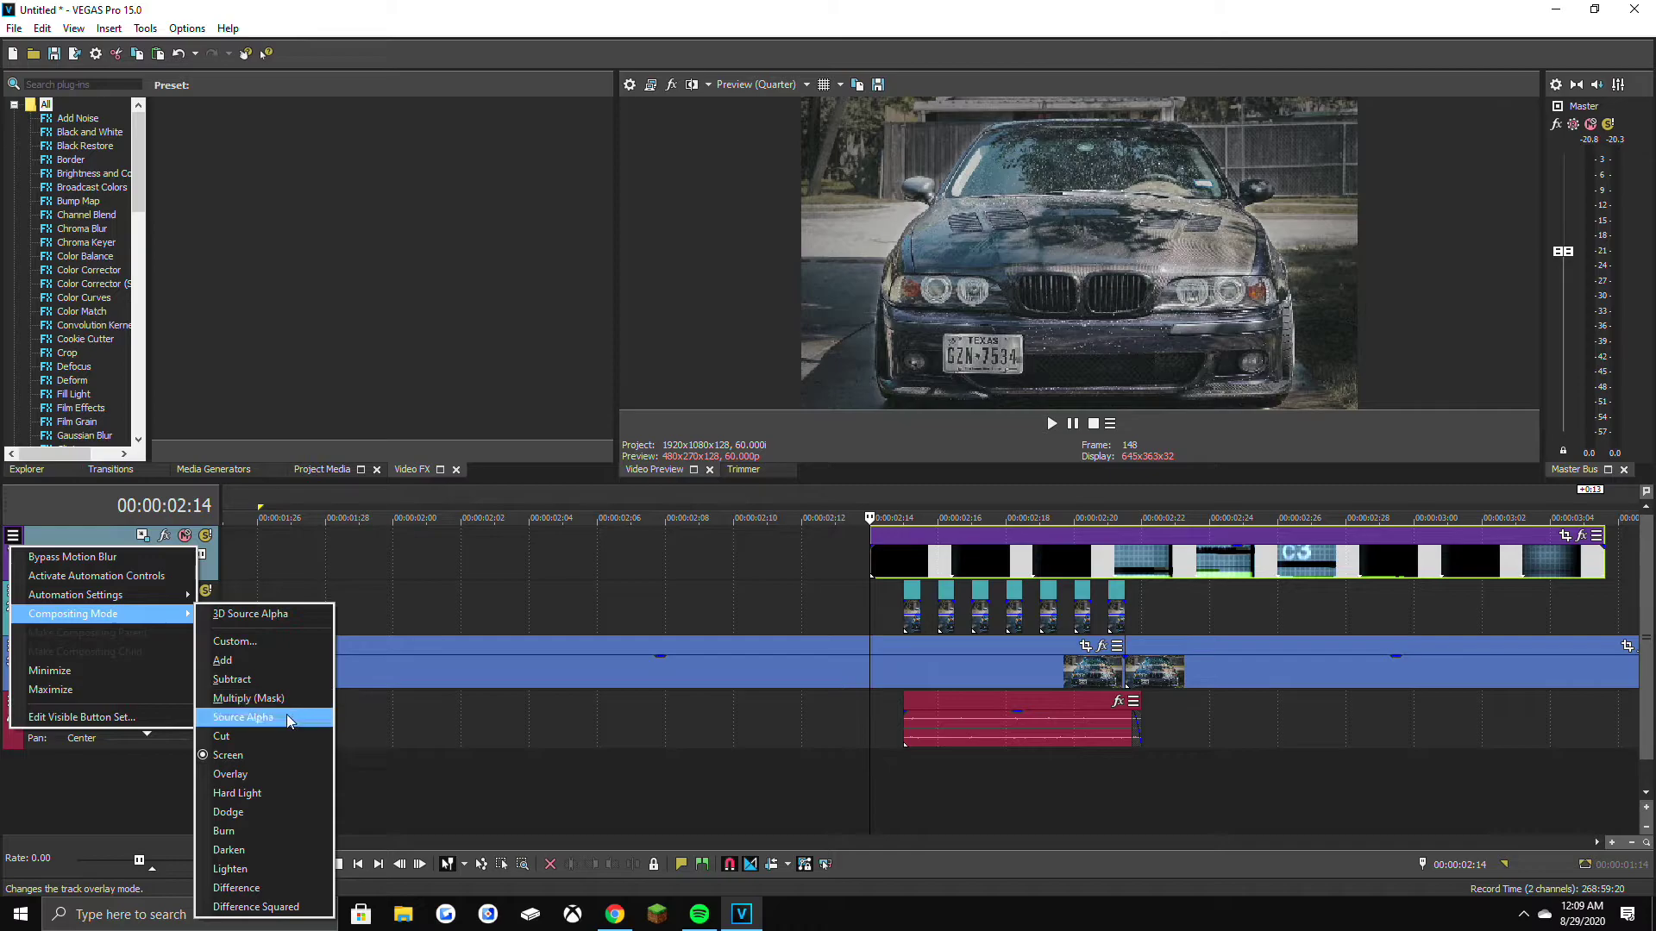
click(300, 755)
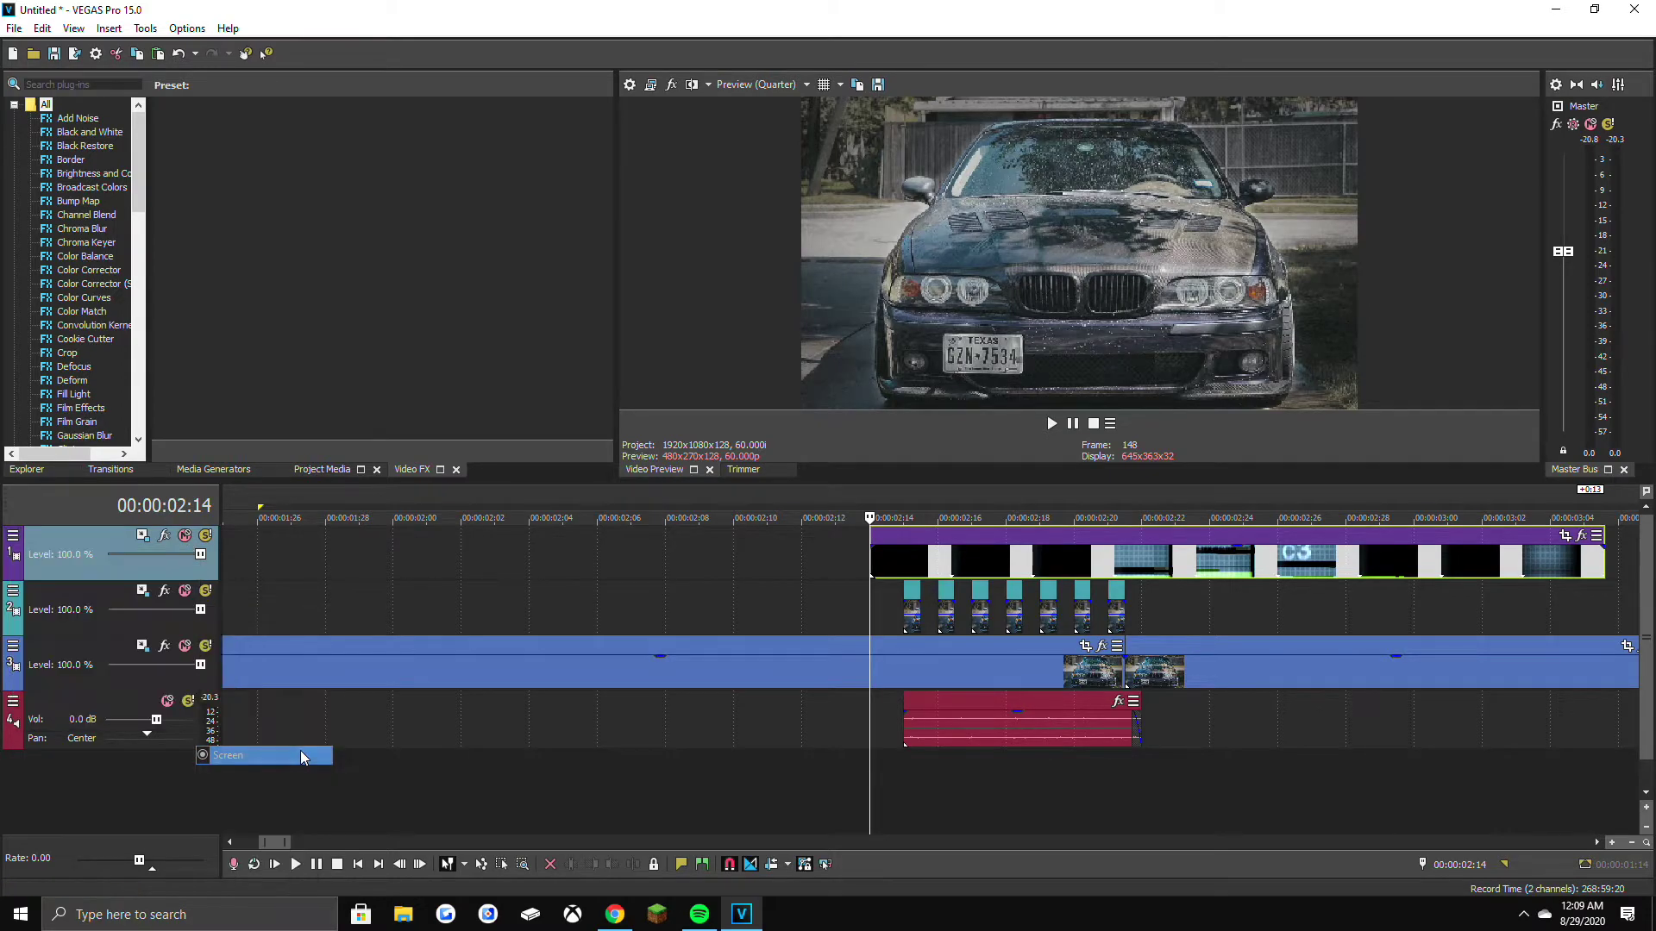
Split the glitch overlay clip at 00:00:02:22, where its glitch is clearly visible, and delete the mostly black part before the cut.
click(923, 563)
click(1003, 571)
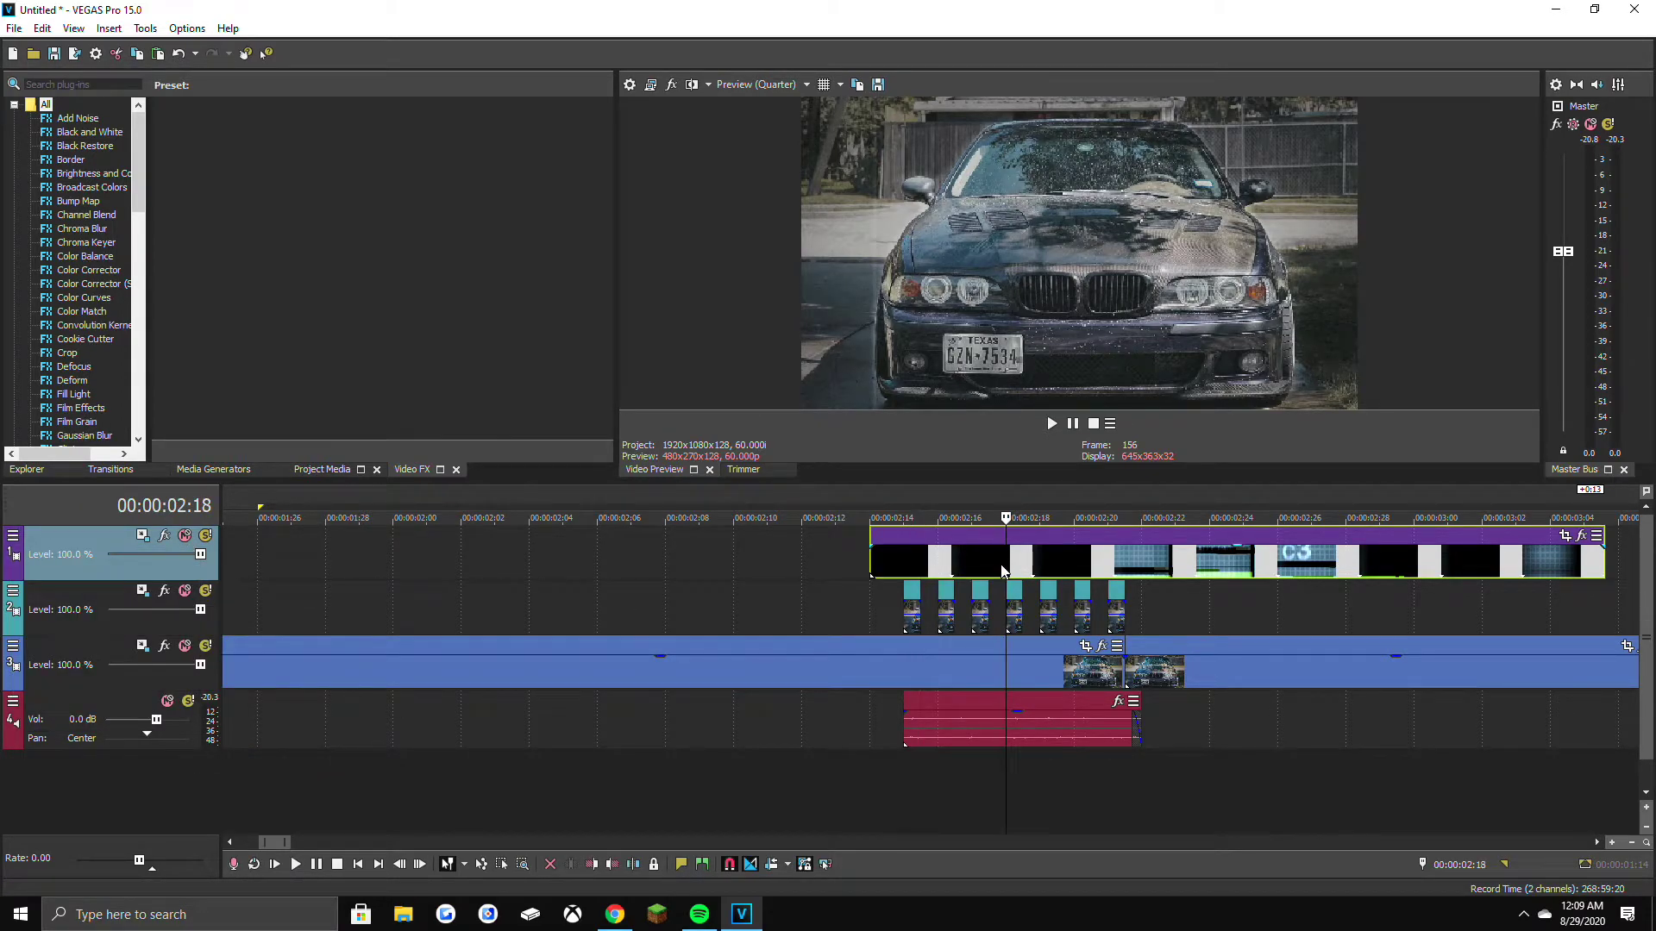
click(1108, 564)
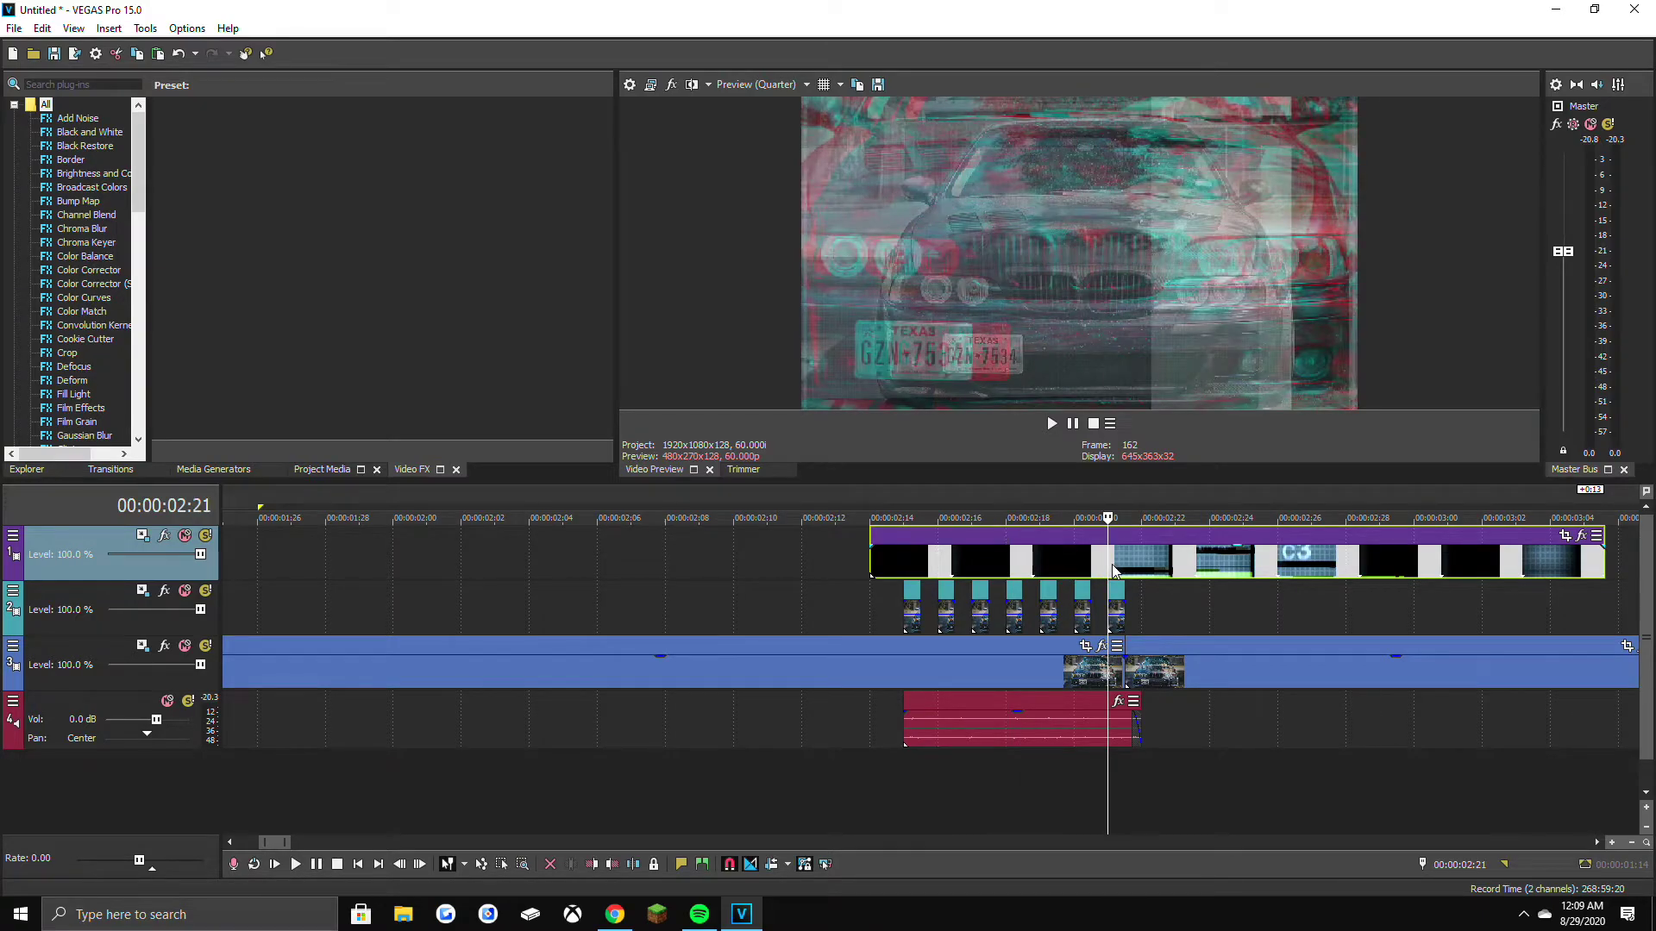
click(1138, 566)
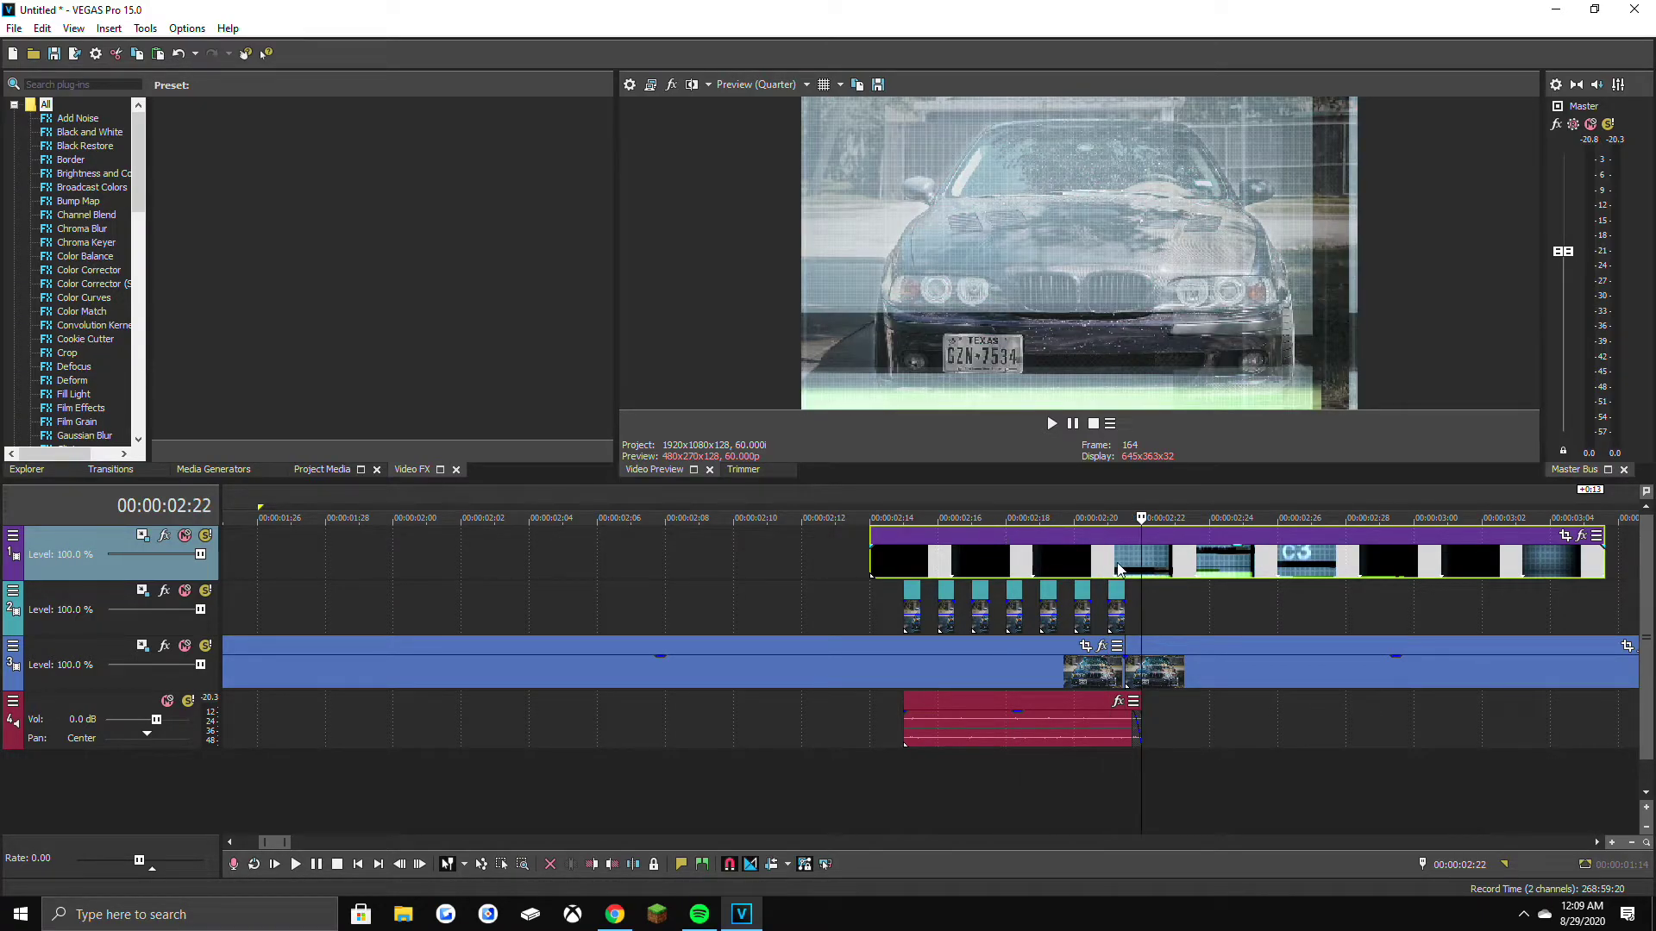
key(s)
right_click(1049, 556)
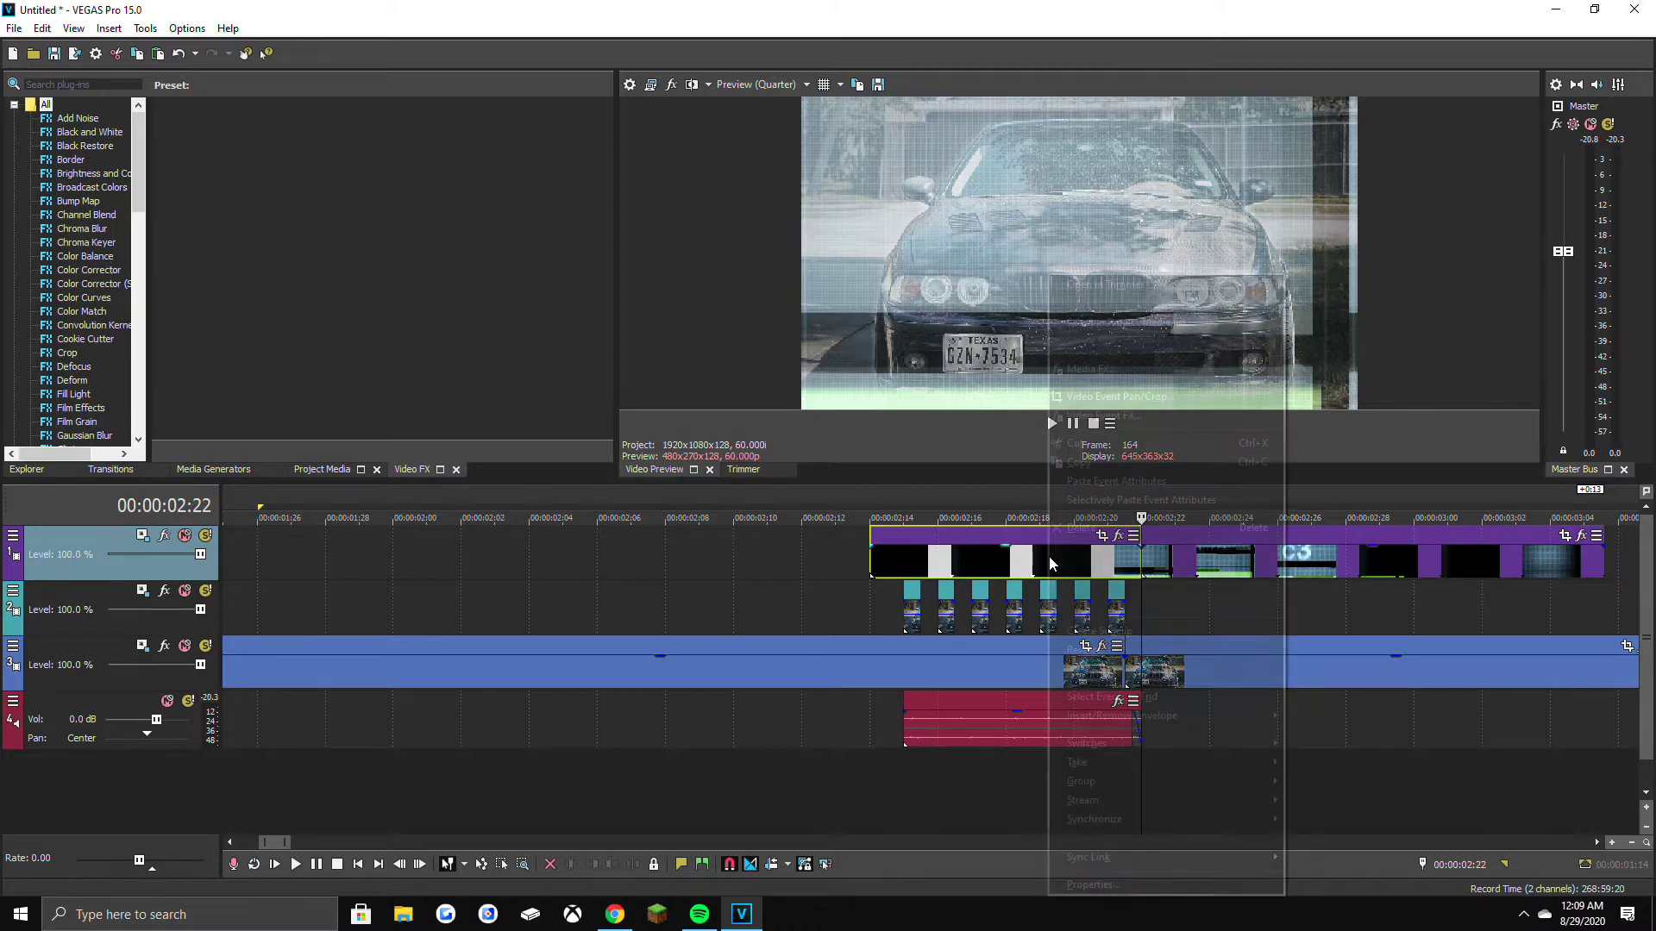
click(1067, 524)
Move the remaining overlay clip back to start at 00:00:02:14 and trim its end to just past 00:00:02:22.
drag(1181, 559, 933, 563)
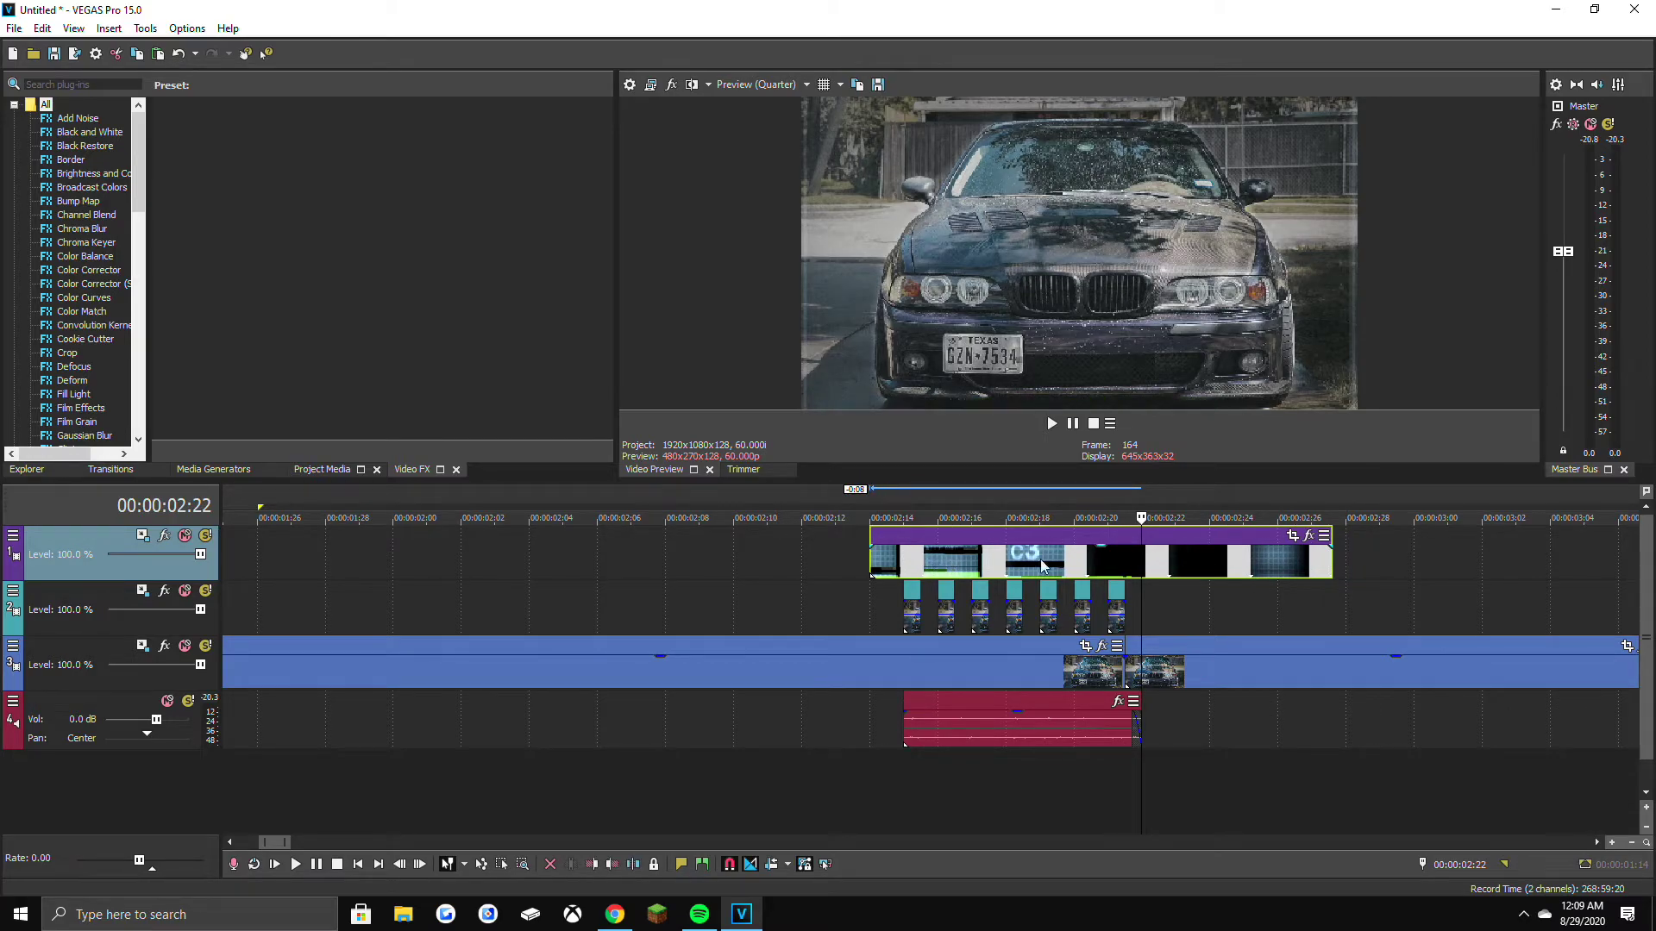
drag(1332, 562, 1158, 566)
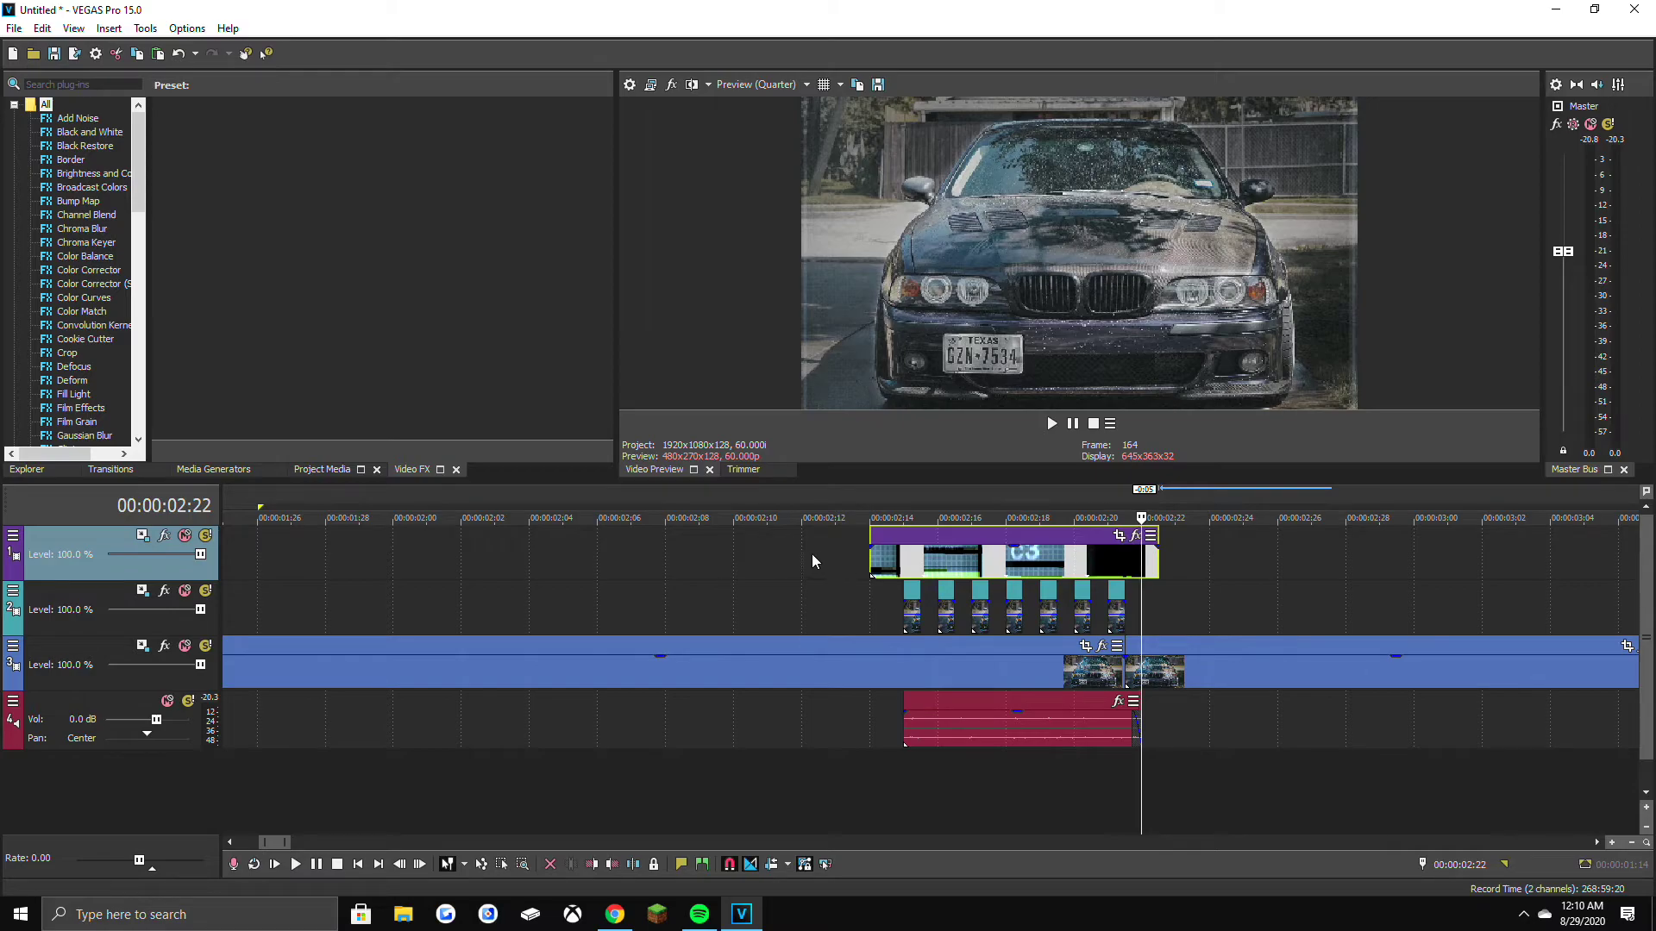
Play the glitch section repeatedly from 00:00:02:11, just before the overlay clip, then stop playback.
click(764, 552)
key(space)
key(space)
key(space)
key(space)
key(space)
key(space)
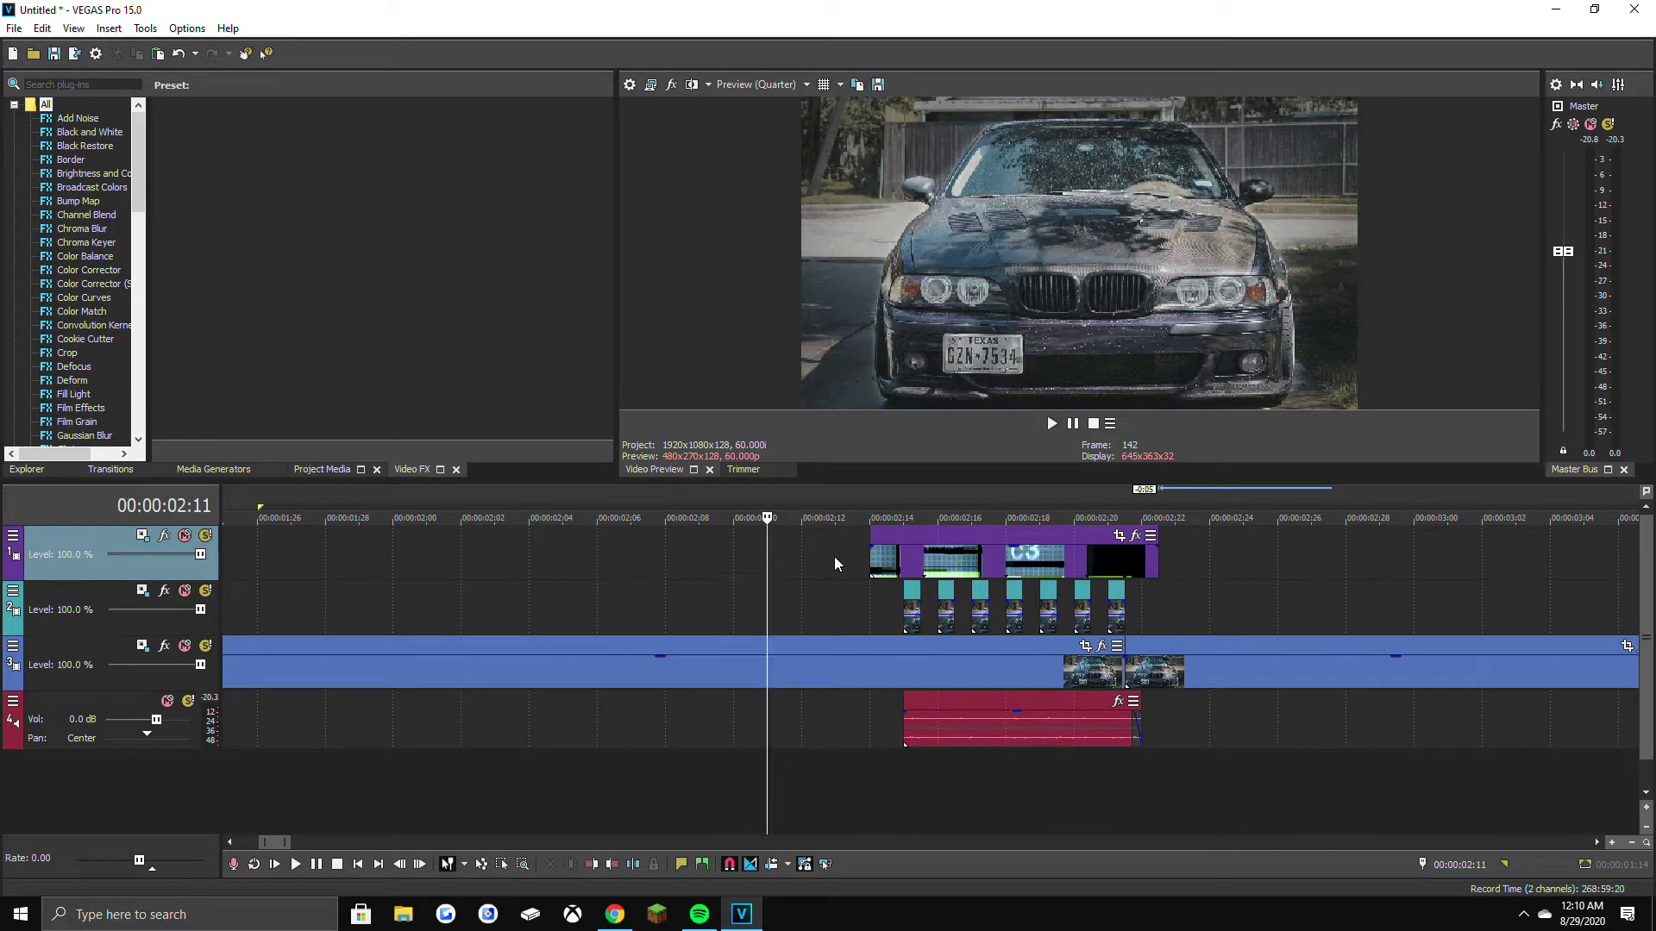
Step frame by frame through the overlay clip up to 00:00:02:20 to examine how it blends with the car image.
click(887, 559)
key(Right)
key(Right)
key(Right)
key(Right)
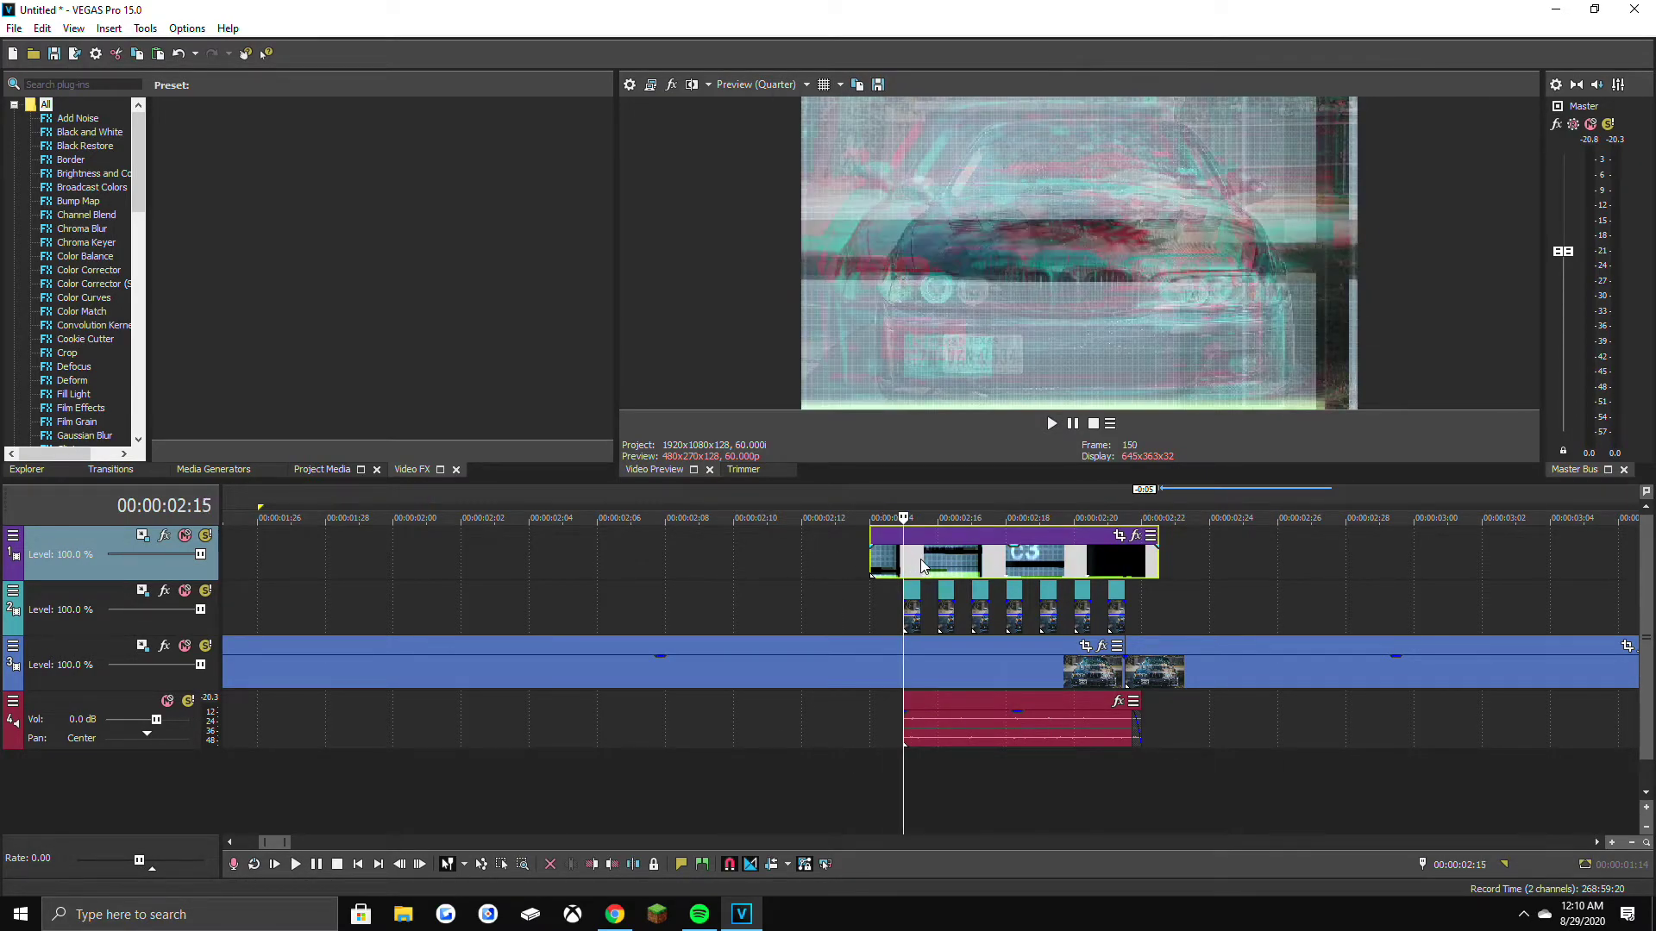
key(Right)
key(Right)
key(Right)
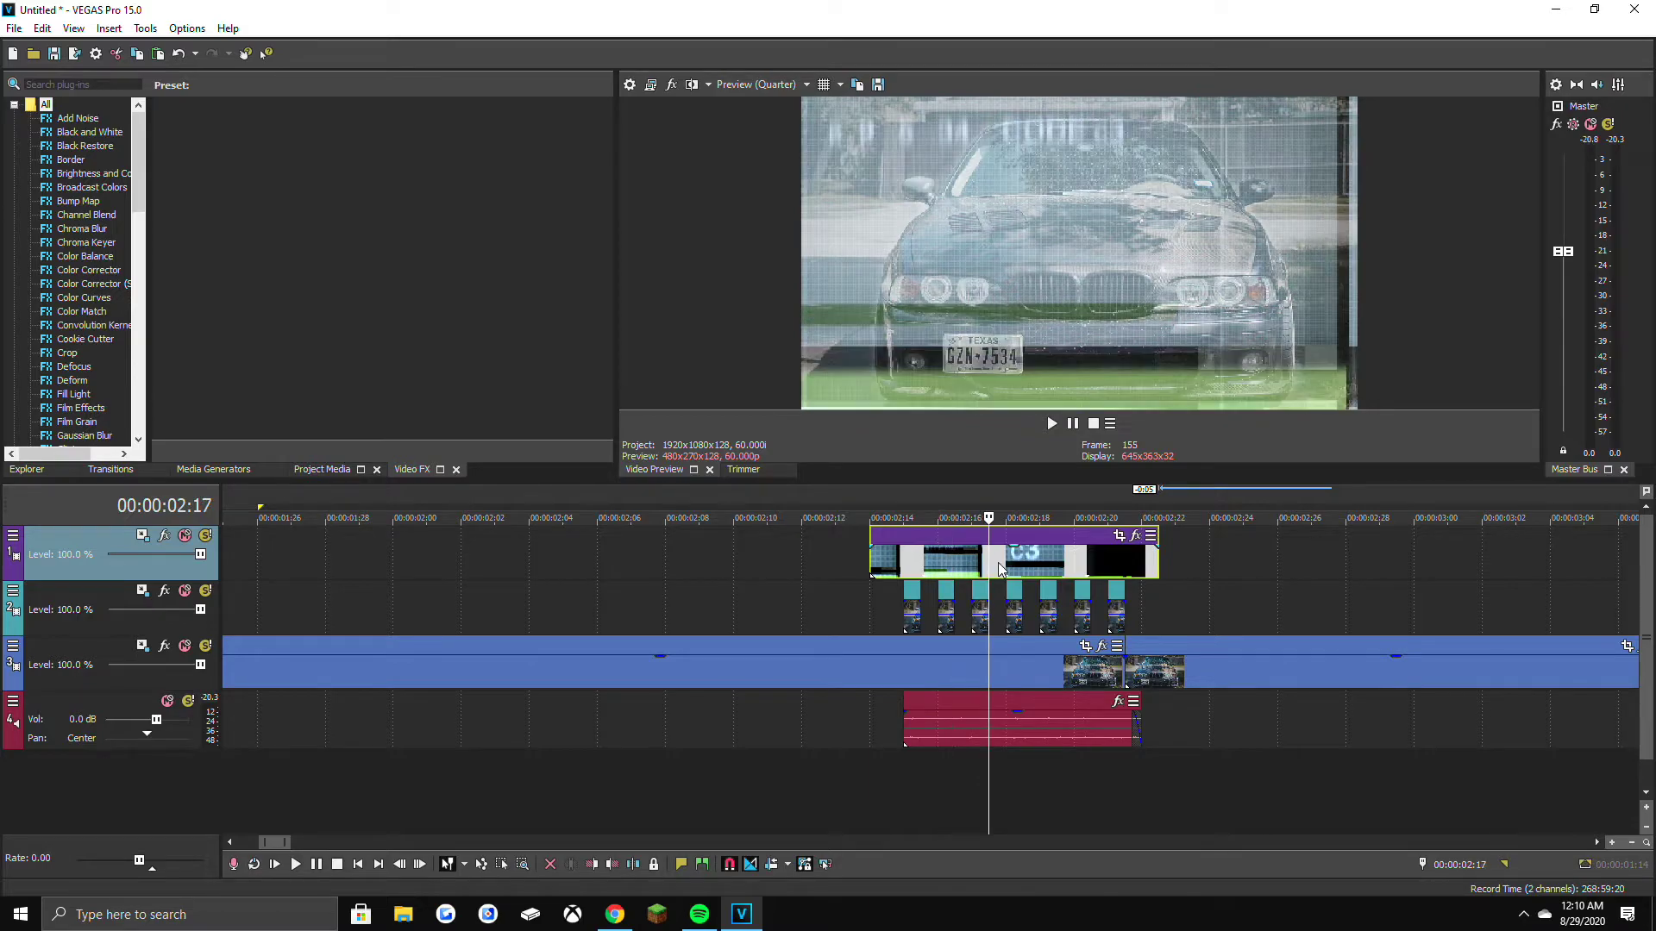
key(Right)
key(Right)
key(Right)
key(Right)
key(Right)
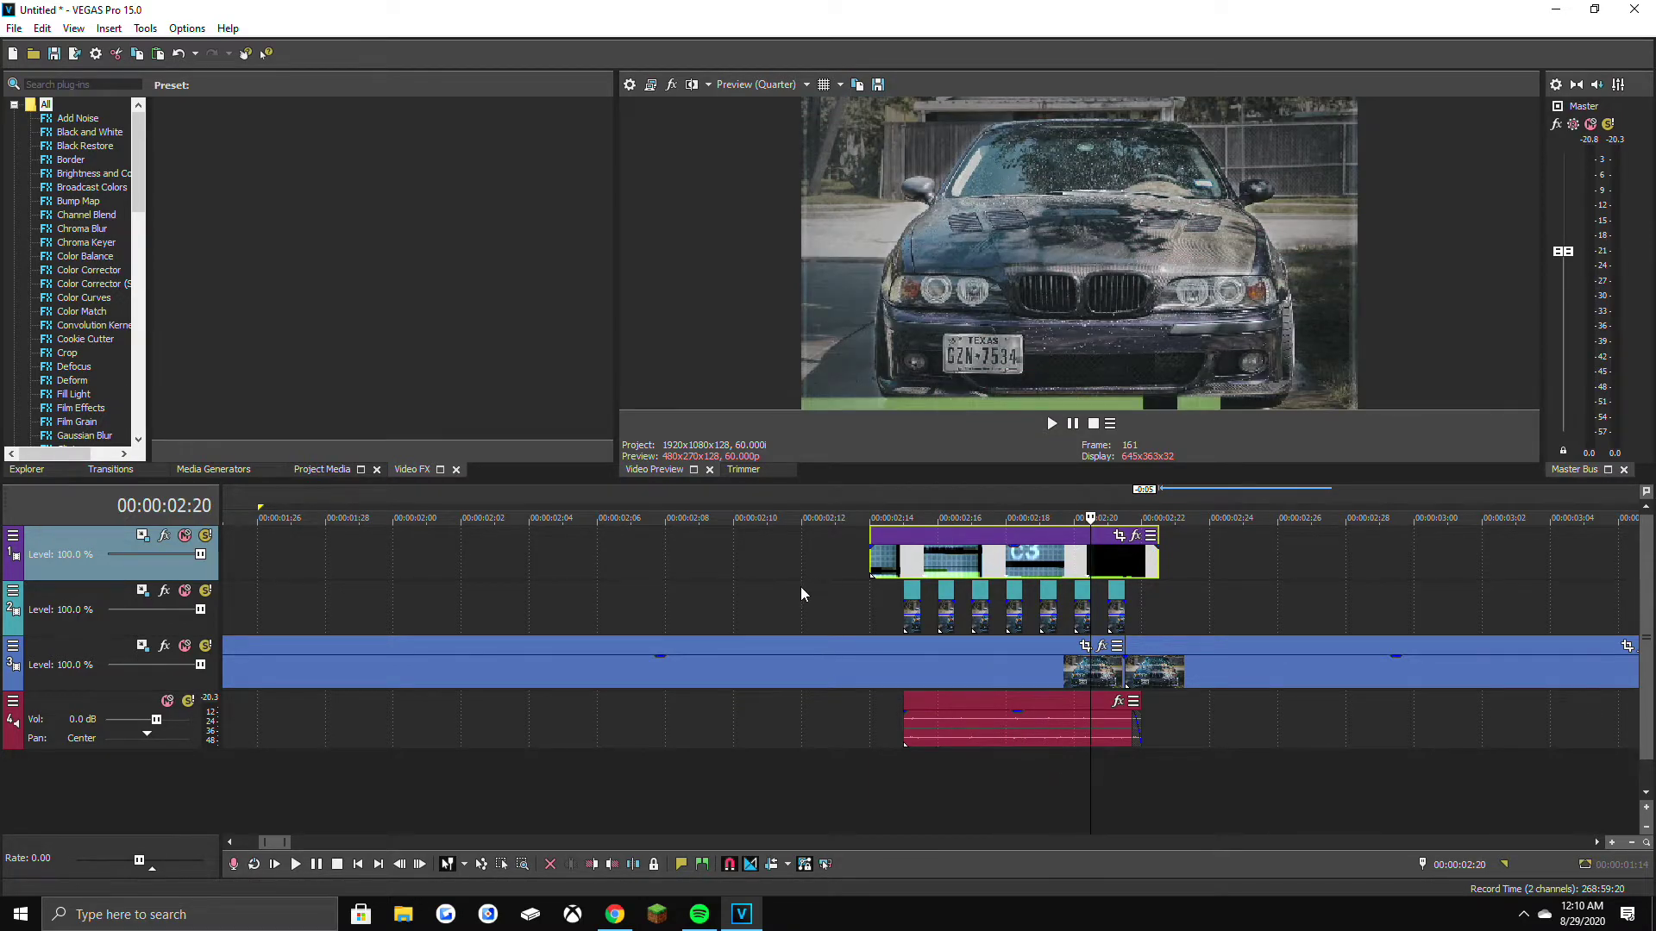
Render the project as an MP4 named "Glitch Test 2" with the MAGIX AVC/AAC format into E:\Ready to Upload.
scroll(803, 586, down, 5)
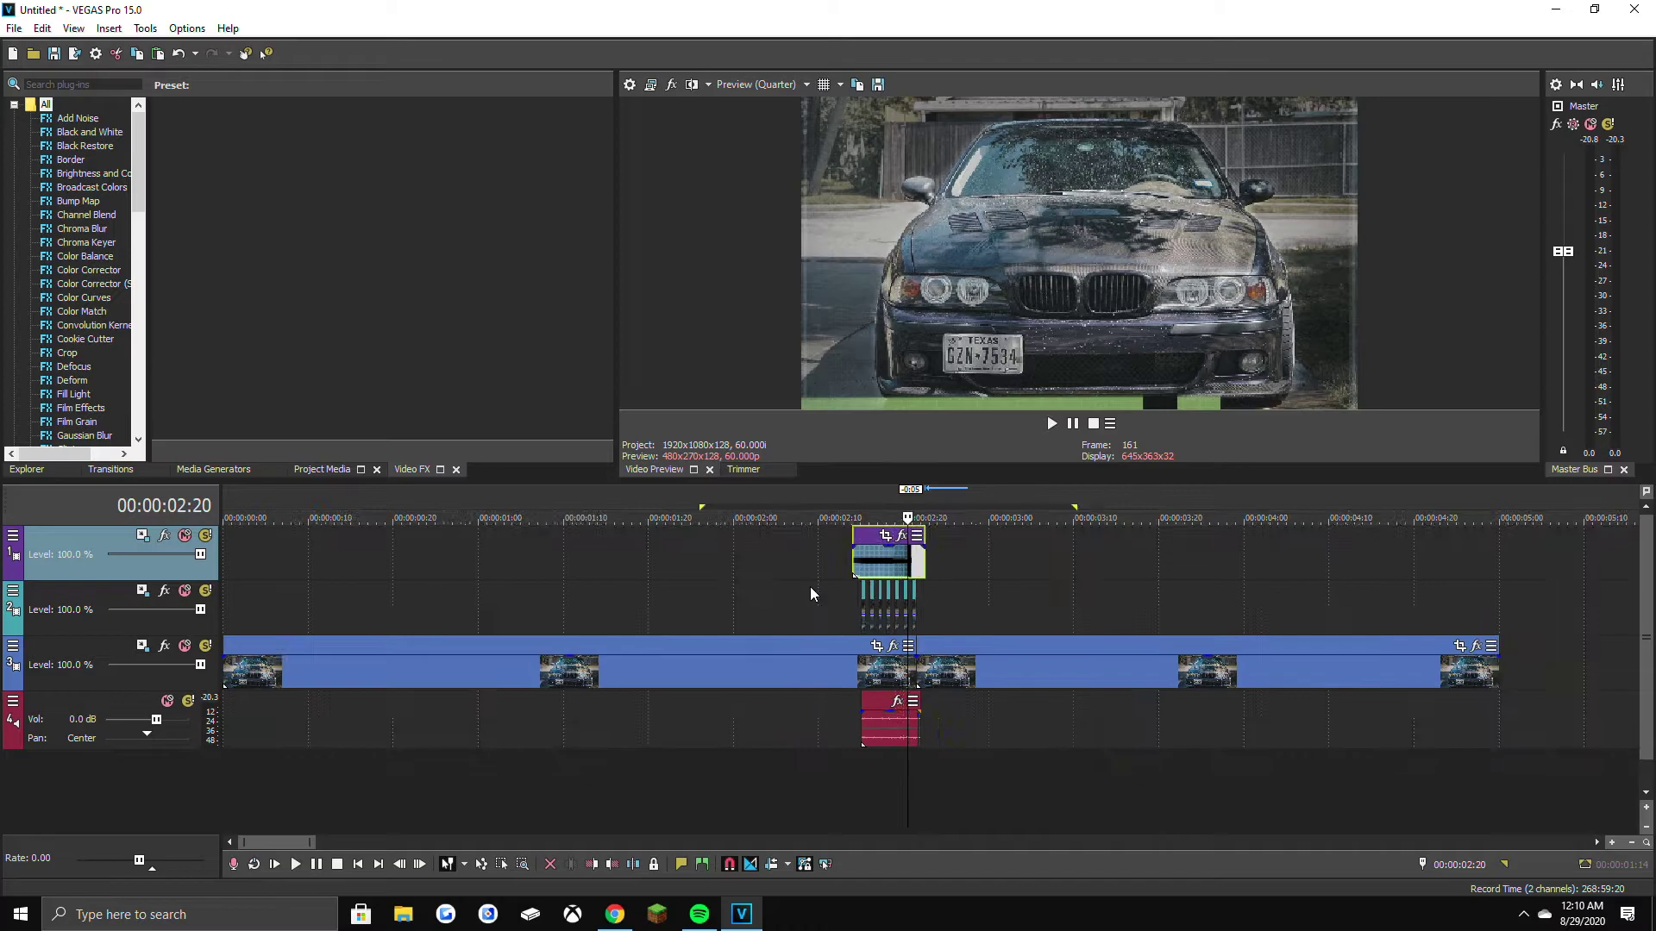
click(15, 29)
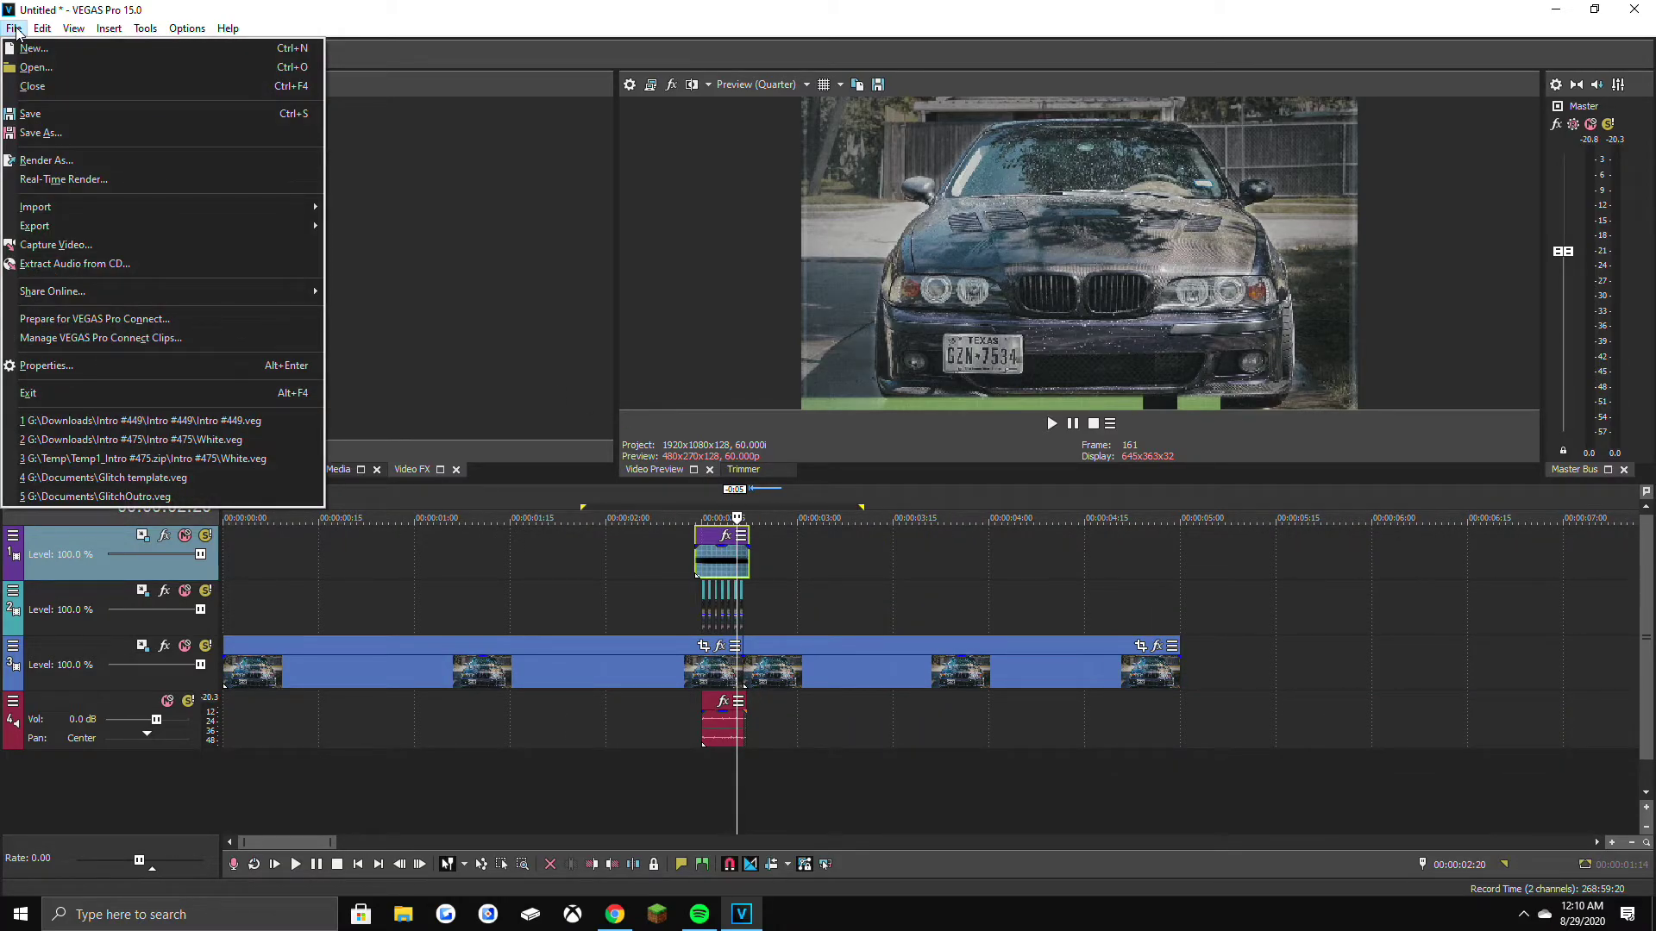
click(74, 164)
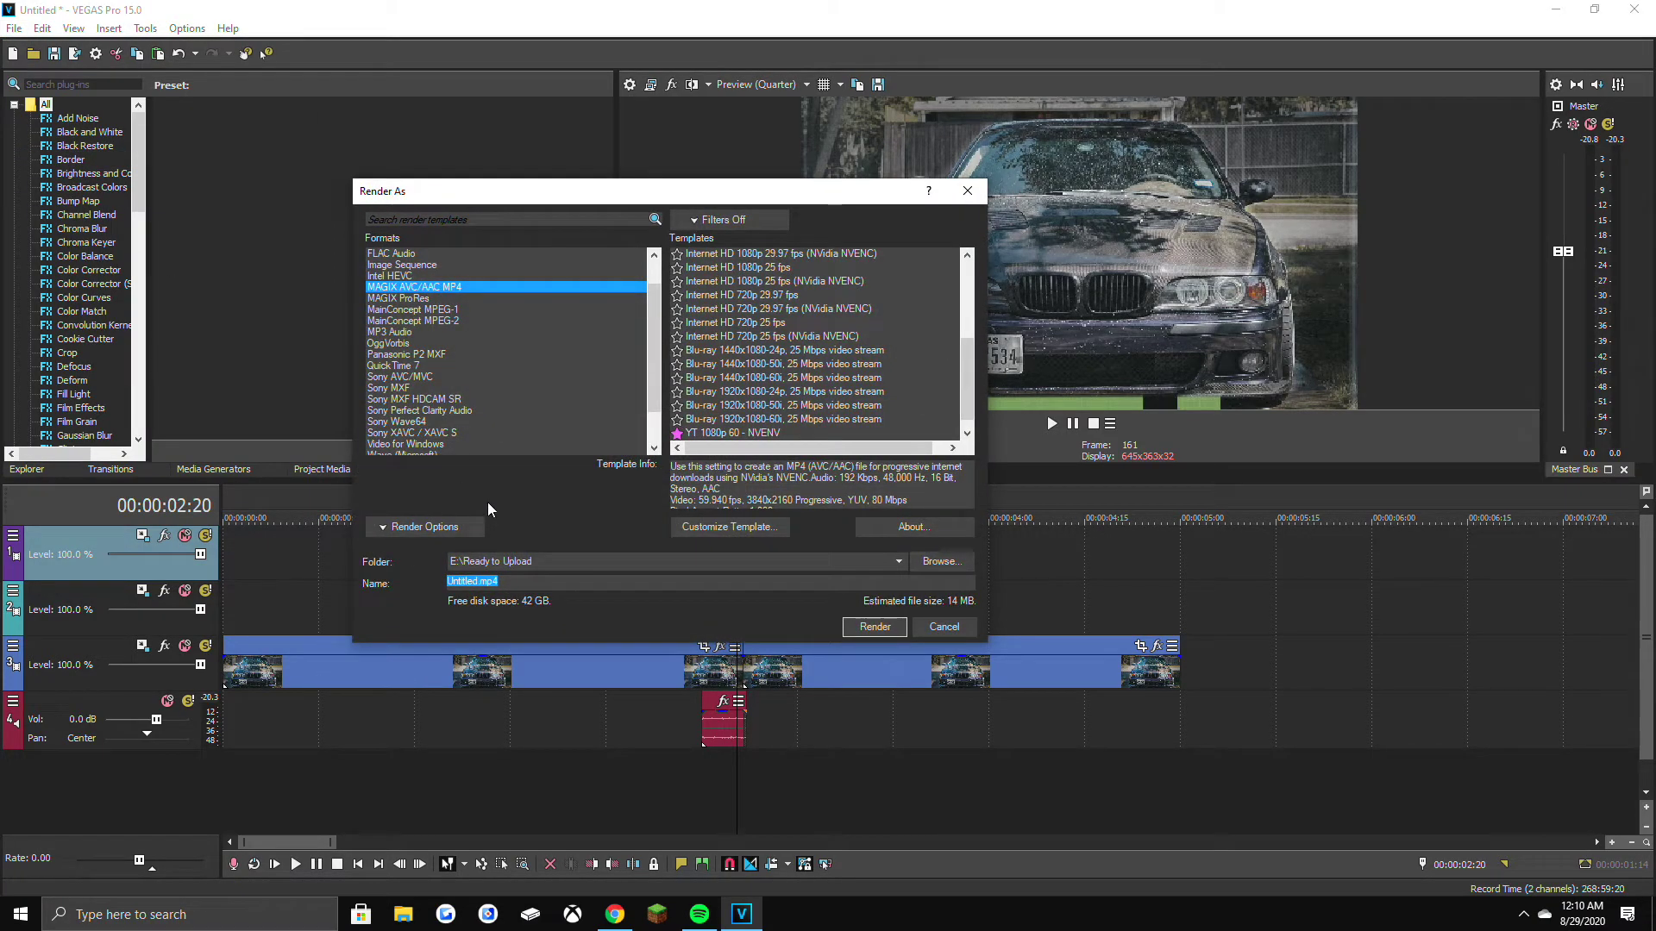
text(Glitch Test 2)
key(Return)
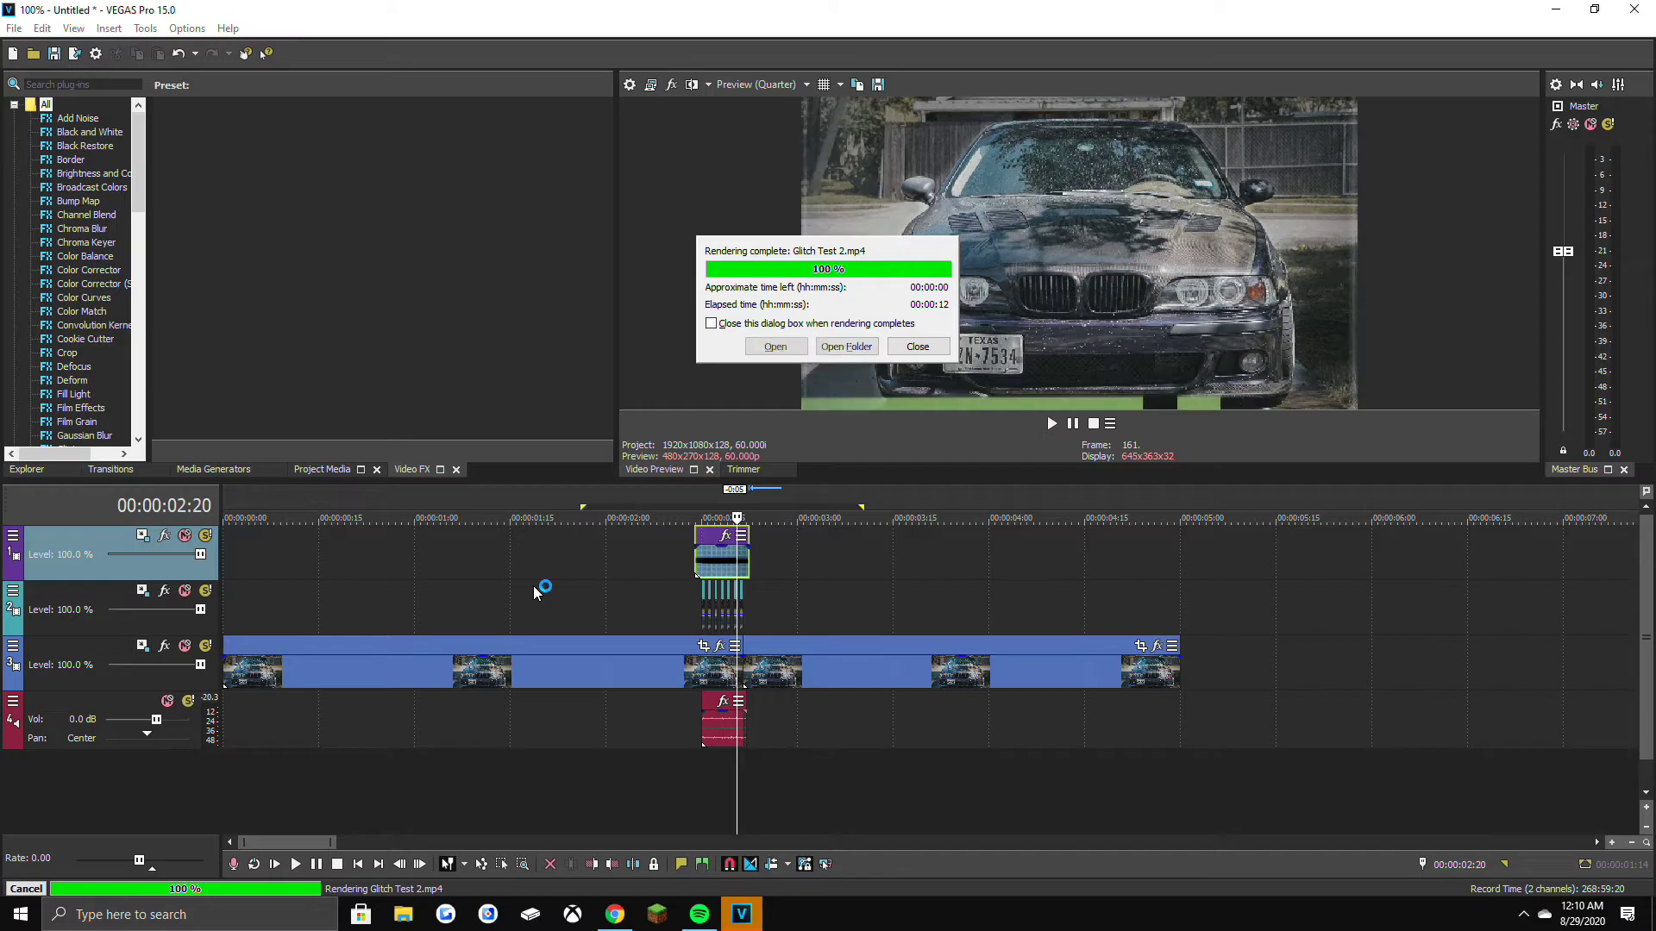
Open the rendered Glitch Test 2 video, replay it several times while examining the glitch frames, and close the player.
click(774, 346)
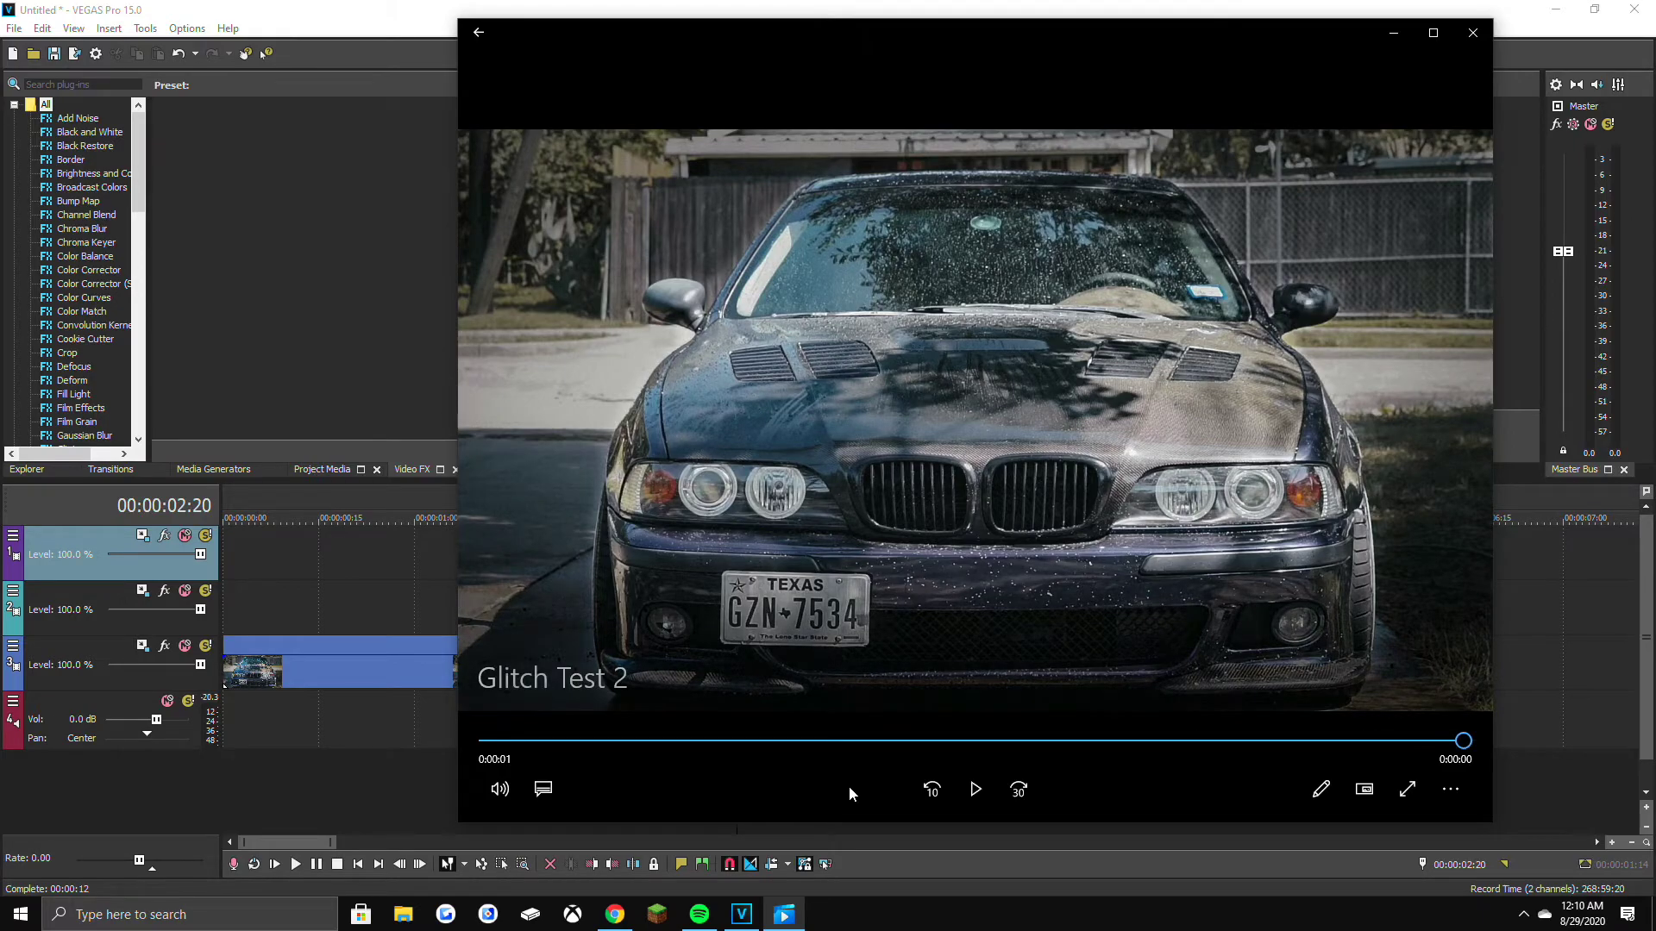
click(967, 788)
click(967, 741)
drag(959, 747, 1066, 746)
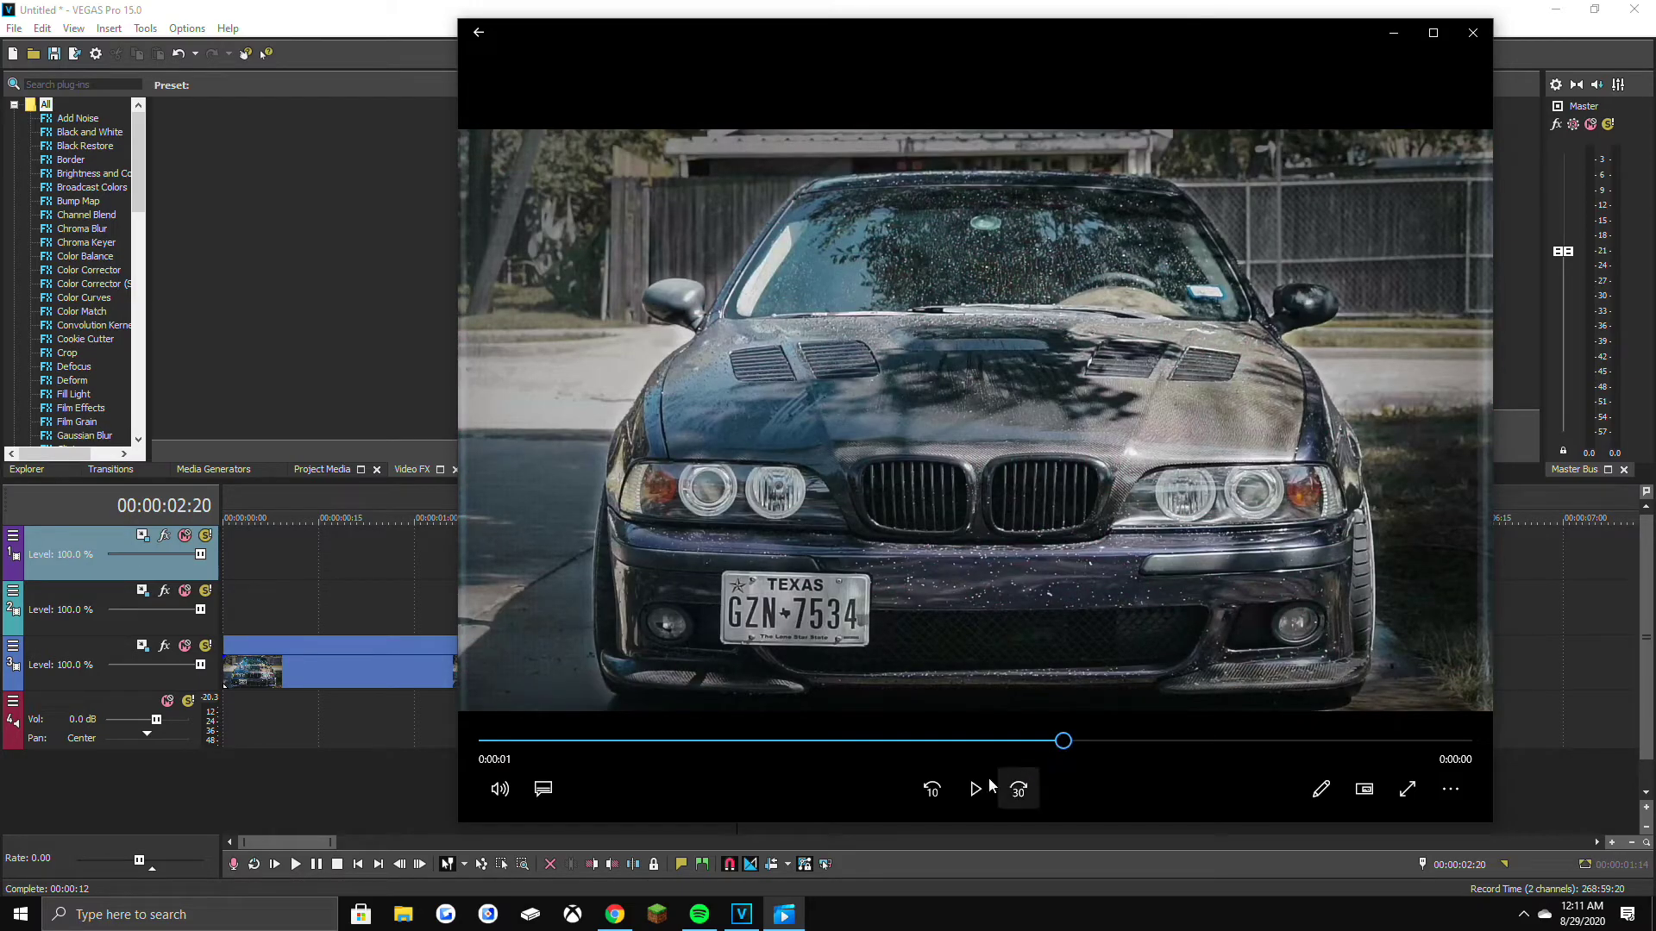
click(768, 742)
click(988, 804)
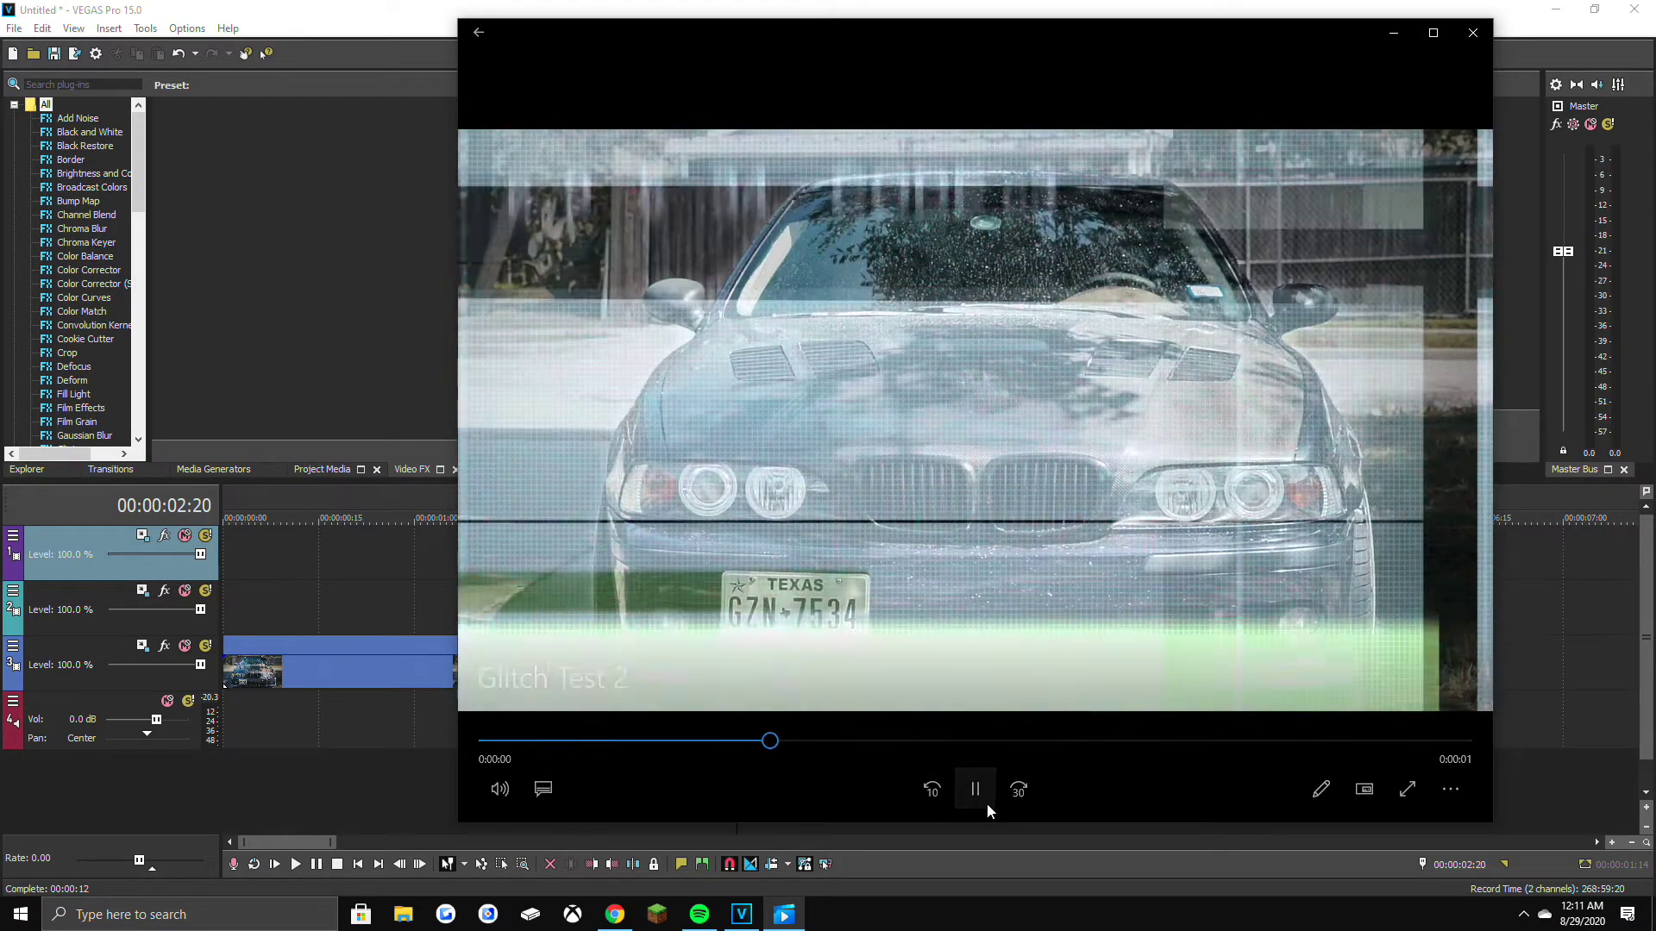
click(973, 792)
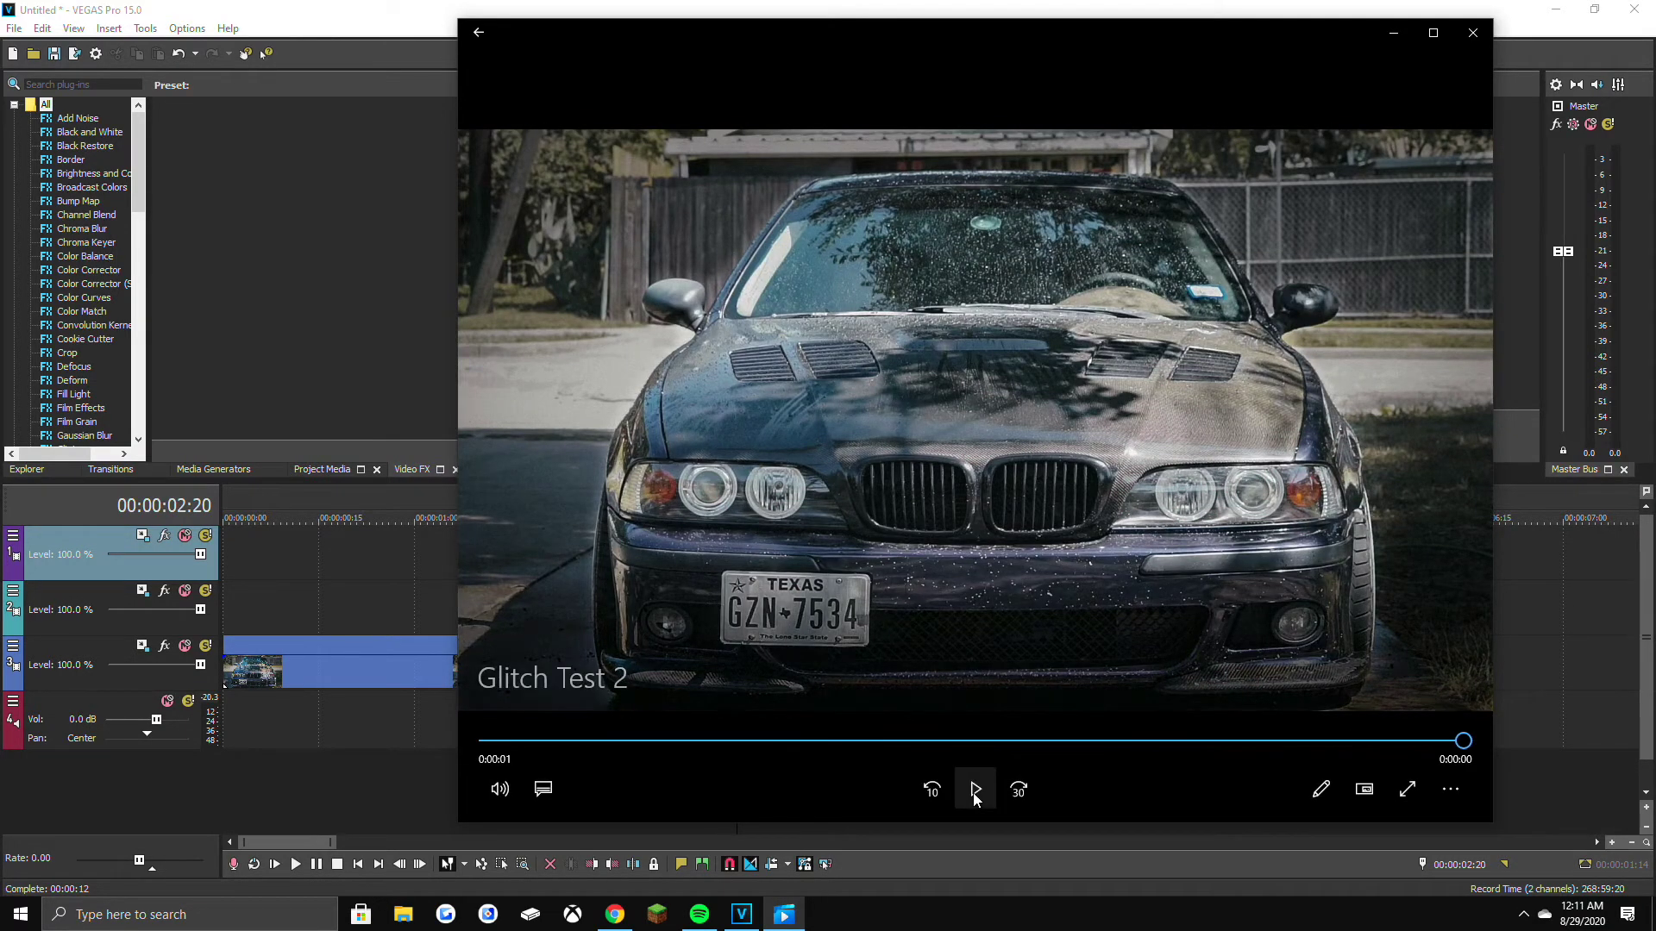
click(973, 792)
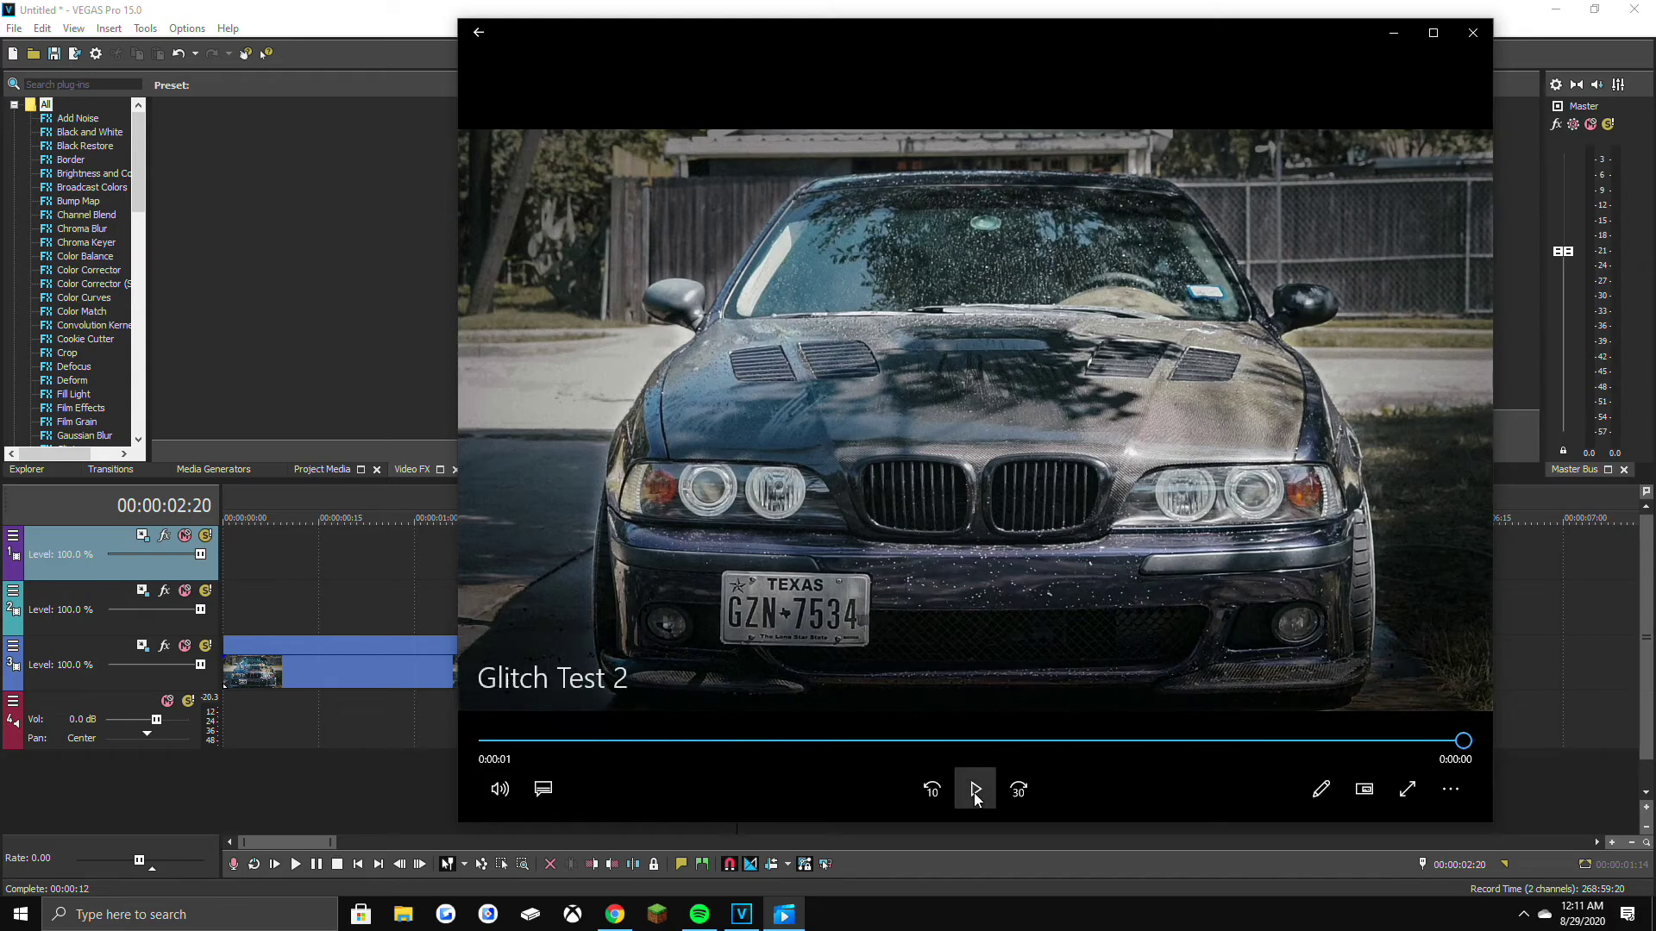
click(974, 792)
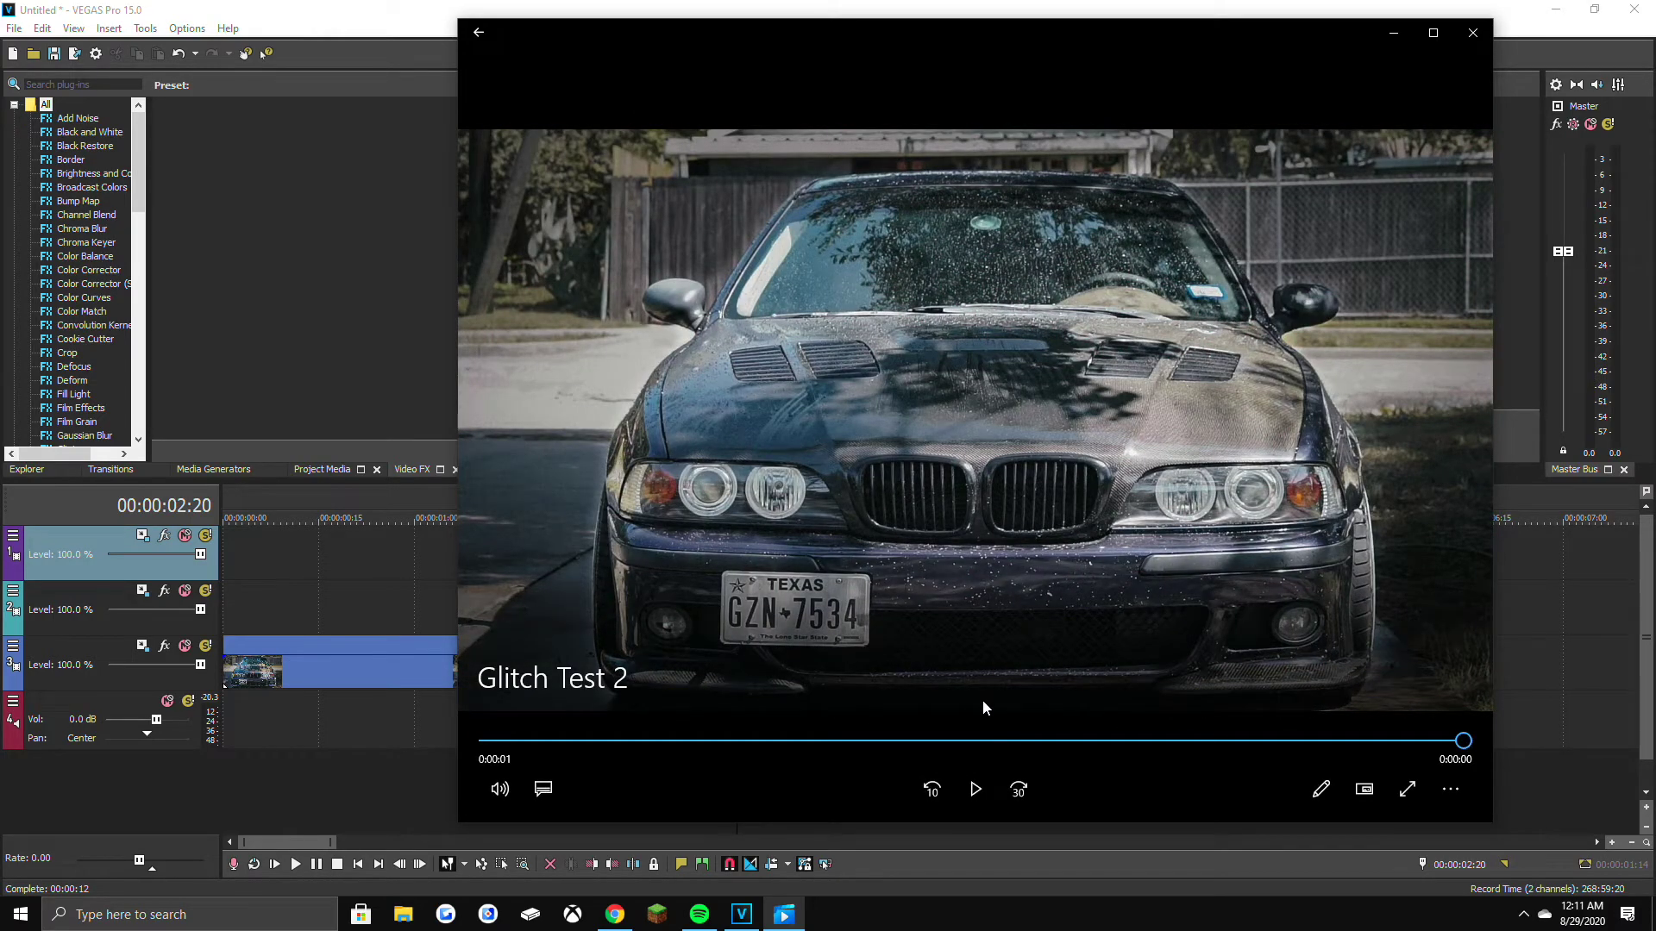
click(1472, 35)
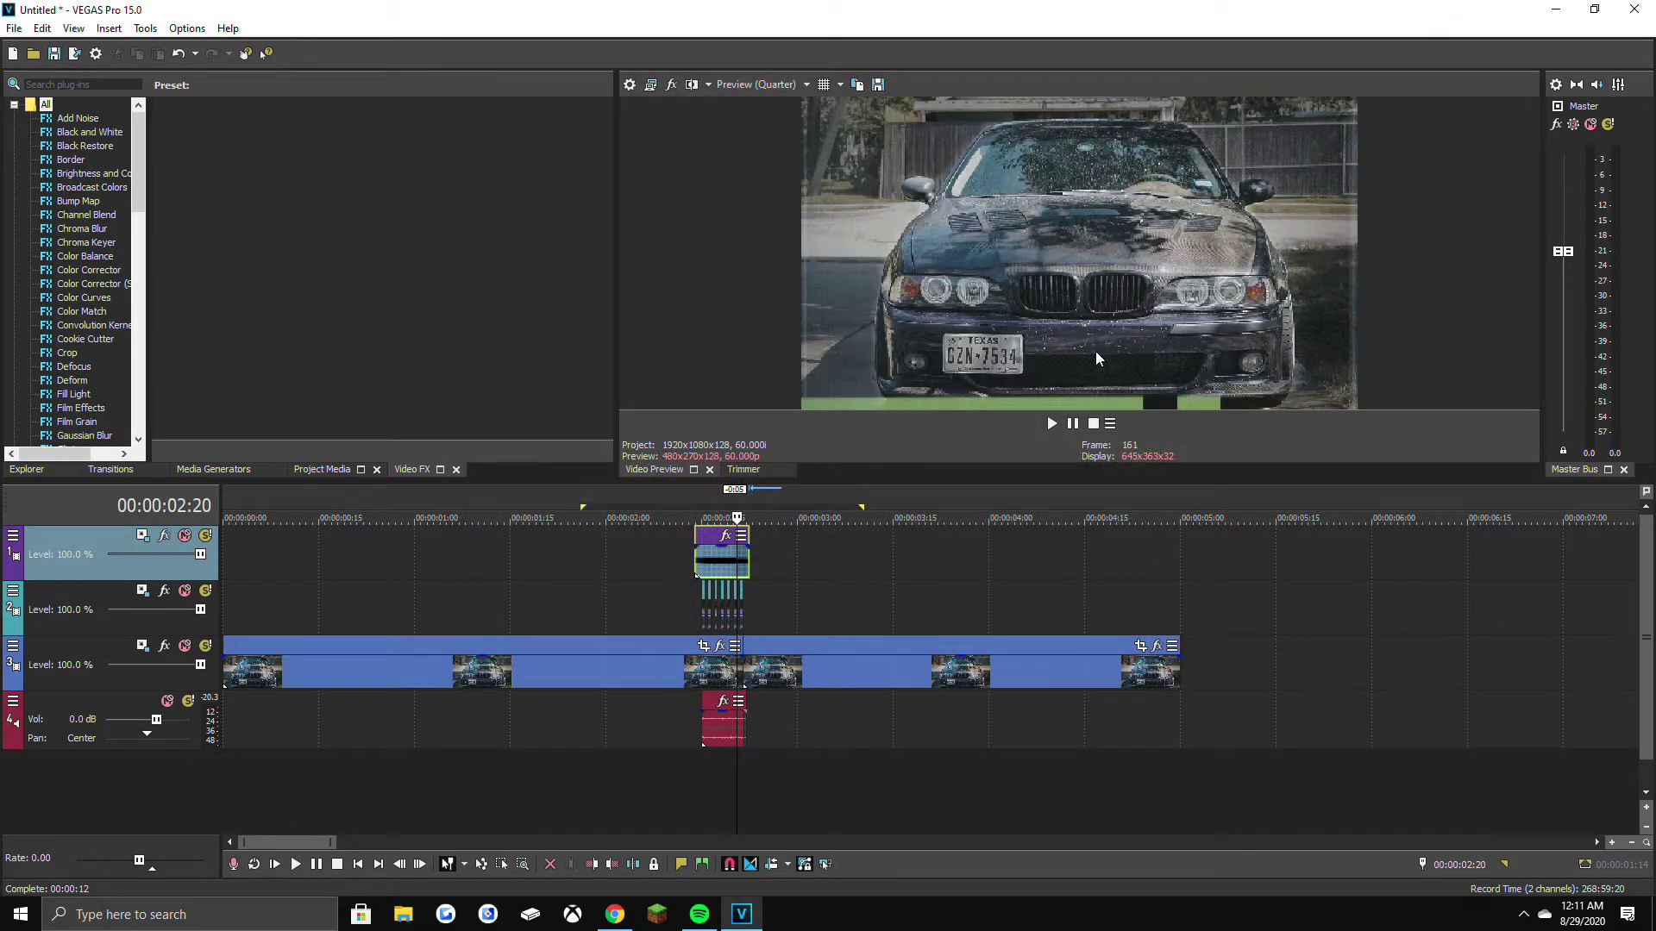
Mute the glitch overlay track and play the marked region in a loop.
click(182, 535)
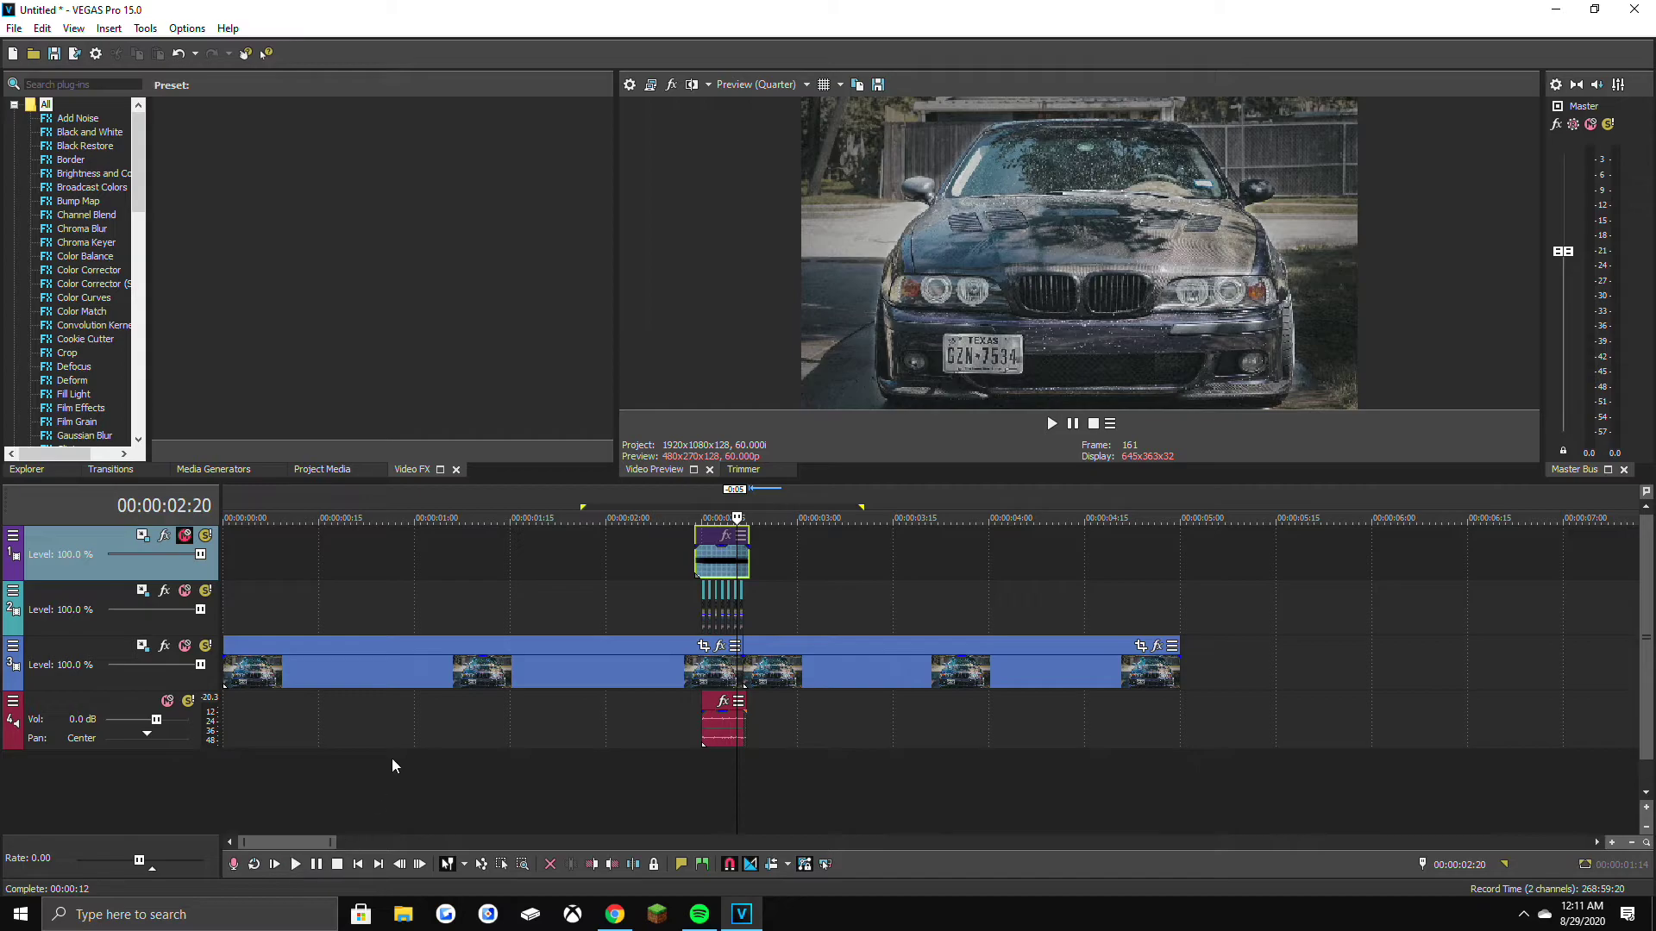
click(256, 864)
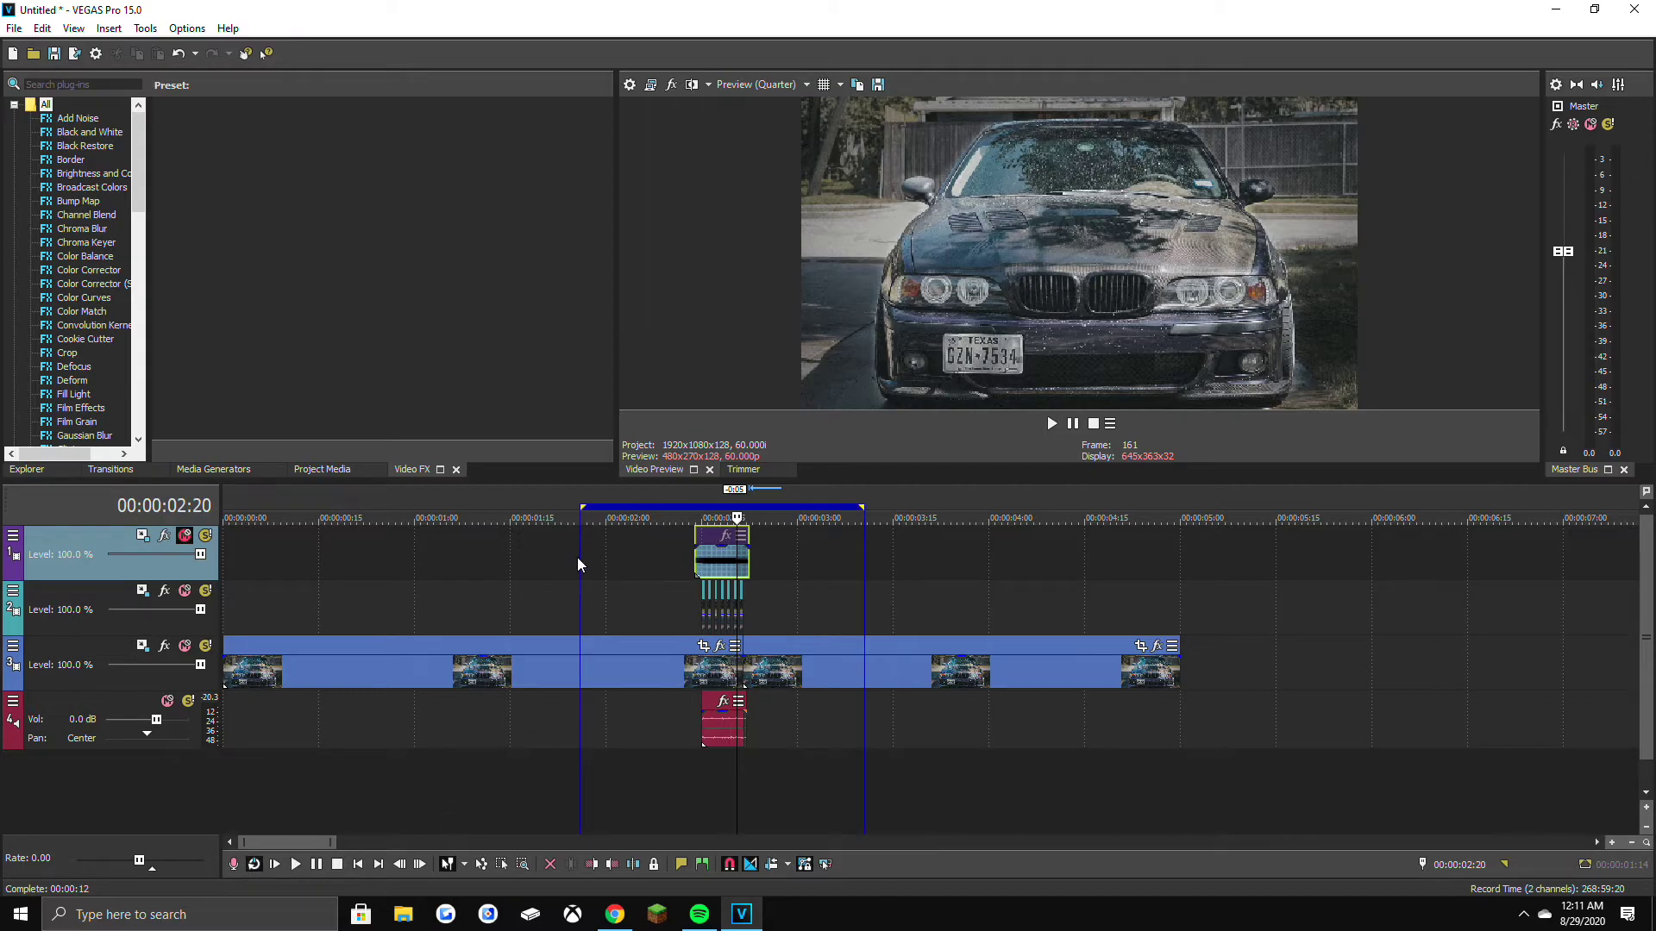
click(295, 864)
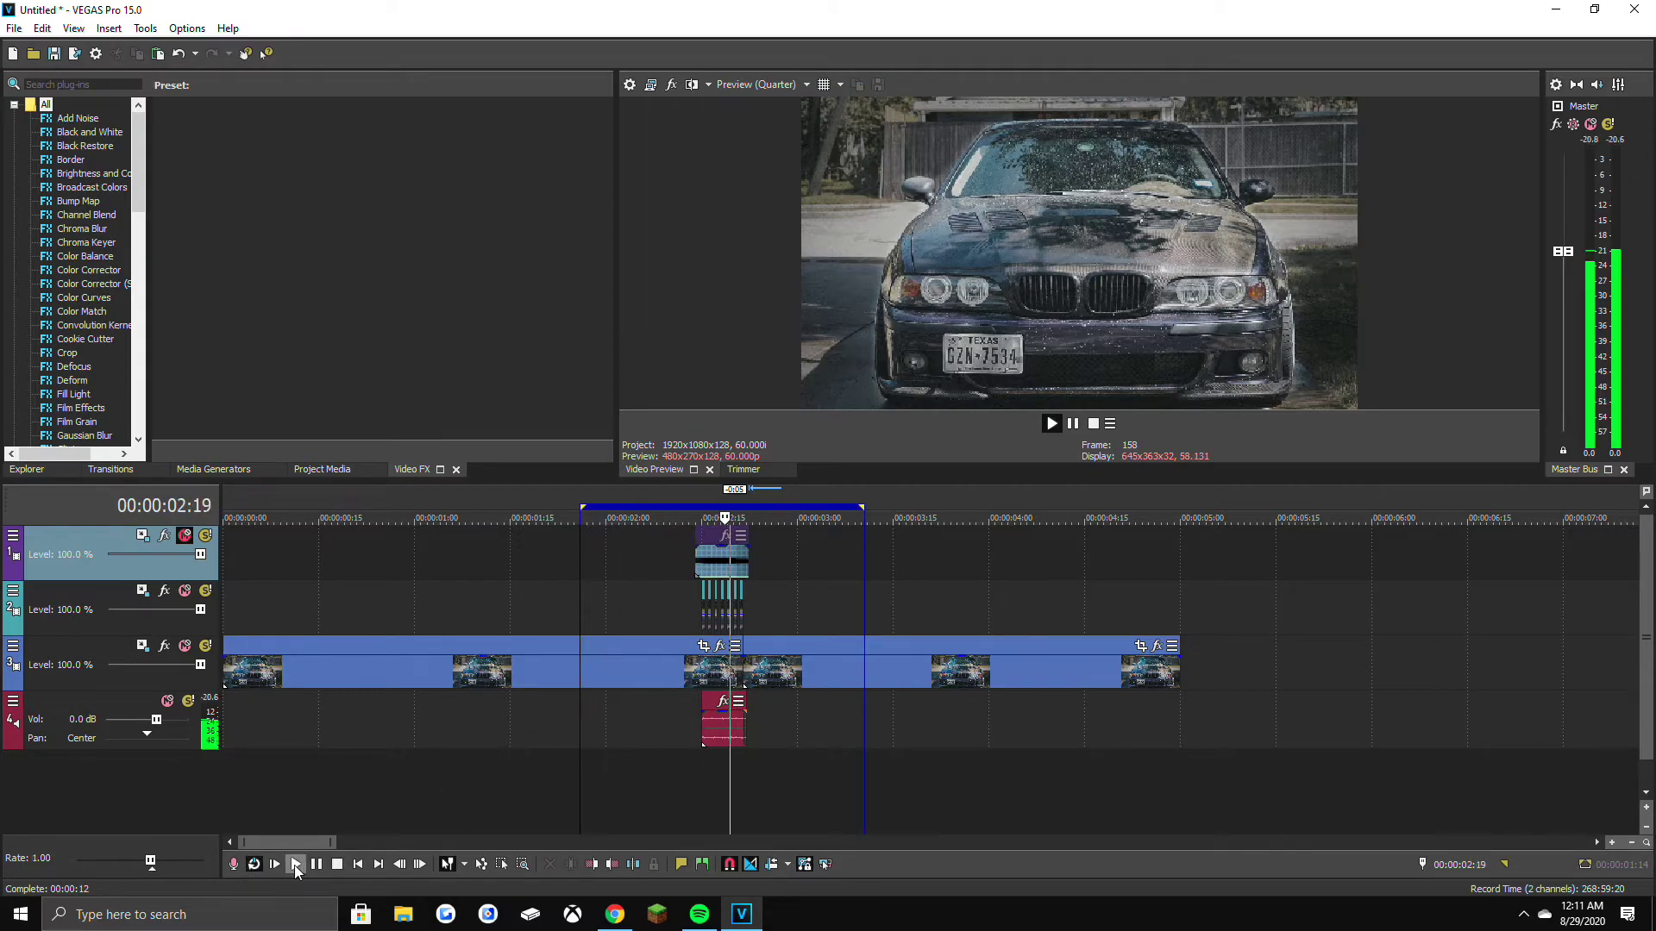
Mute the static sound track and stop the looped playback.
click(167, 700)
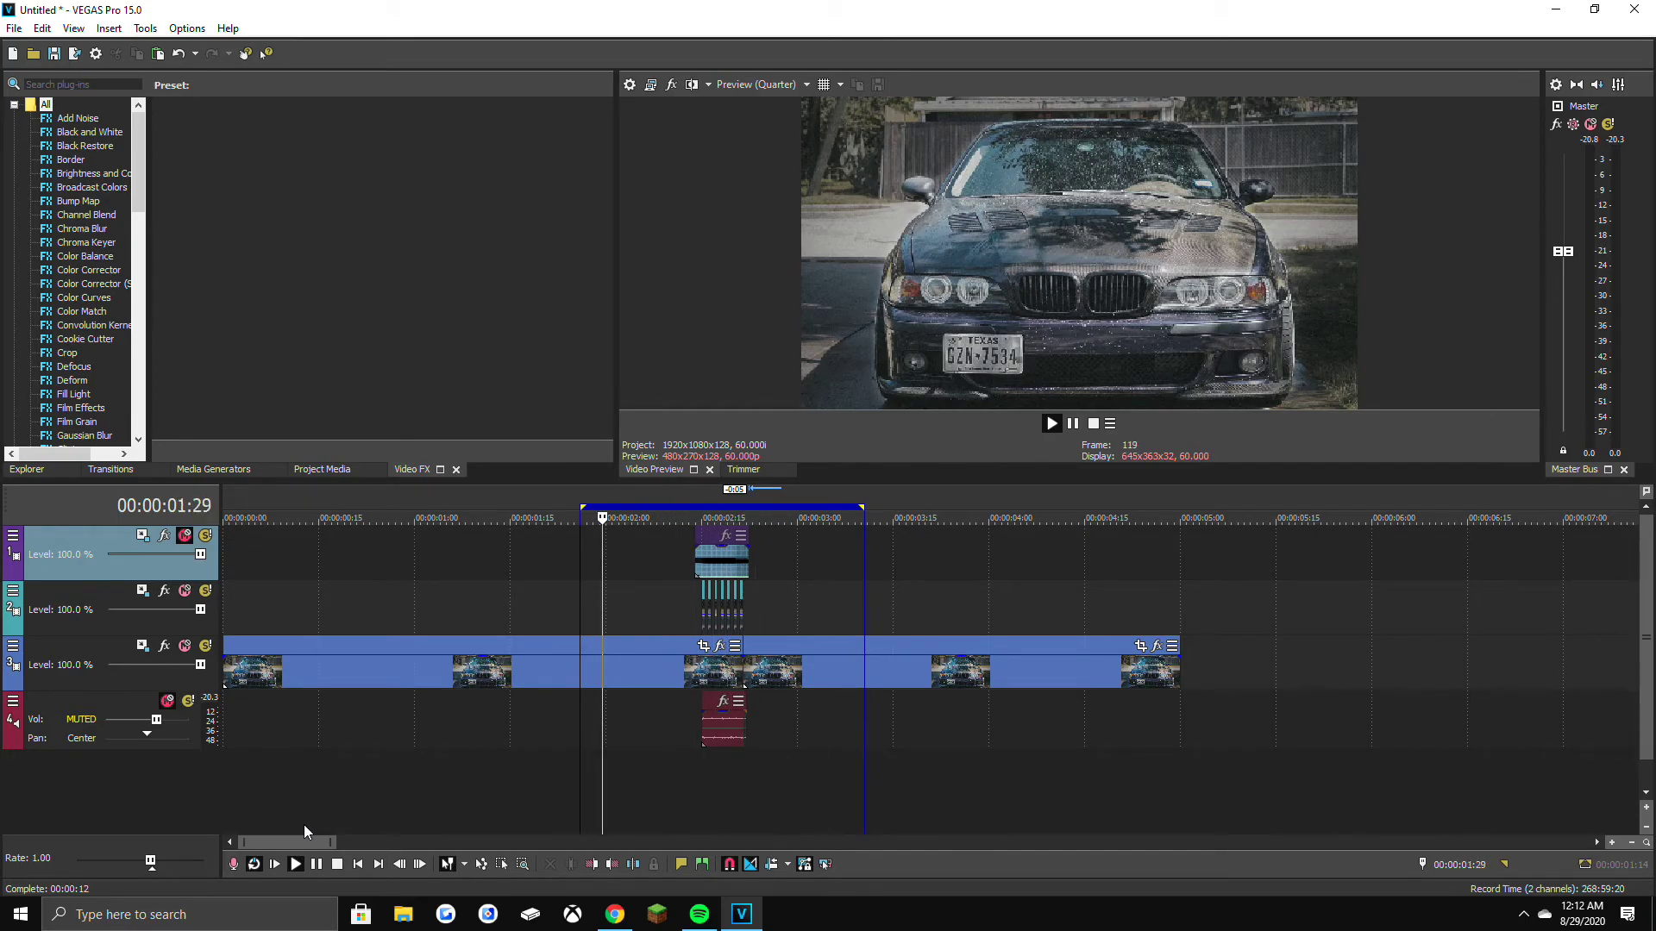
key(space)
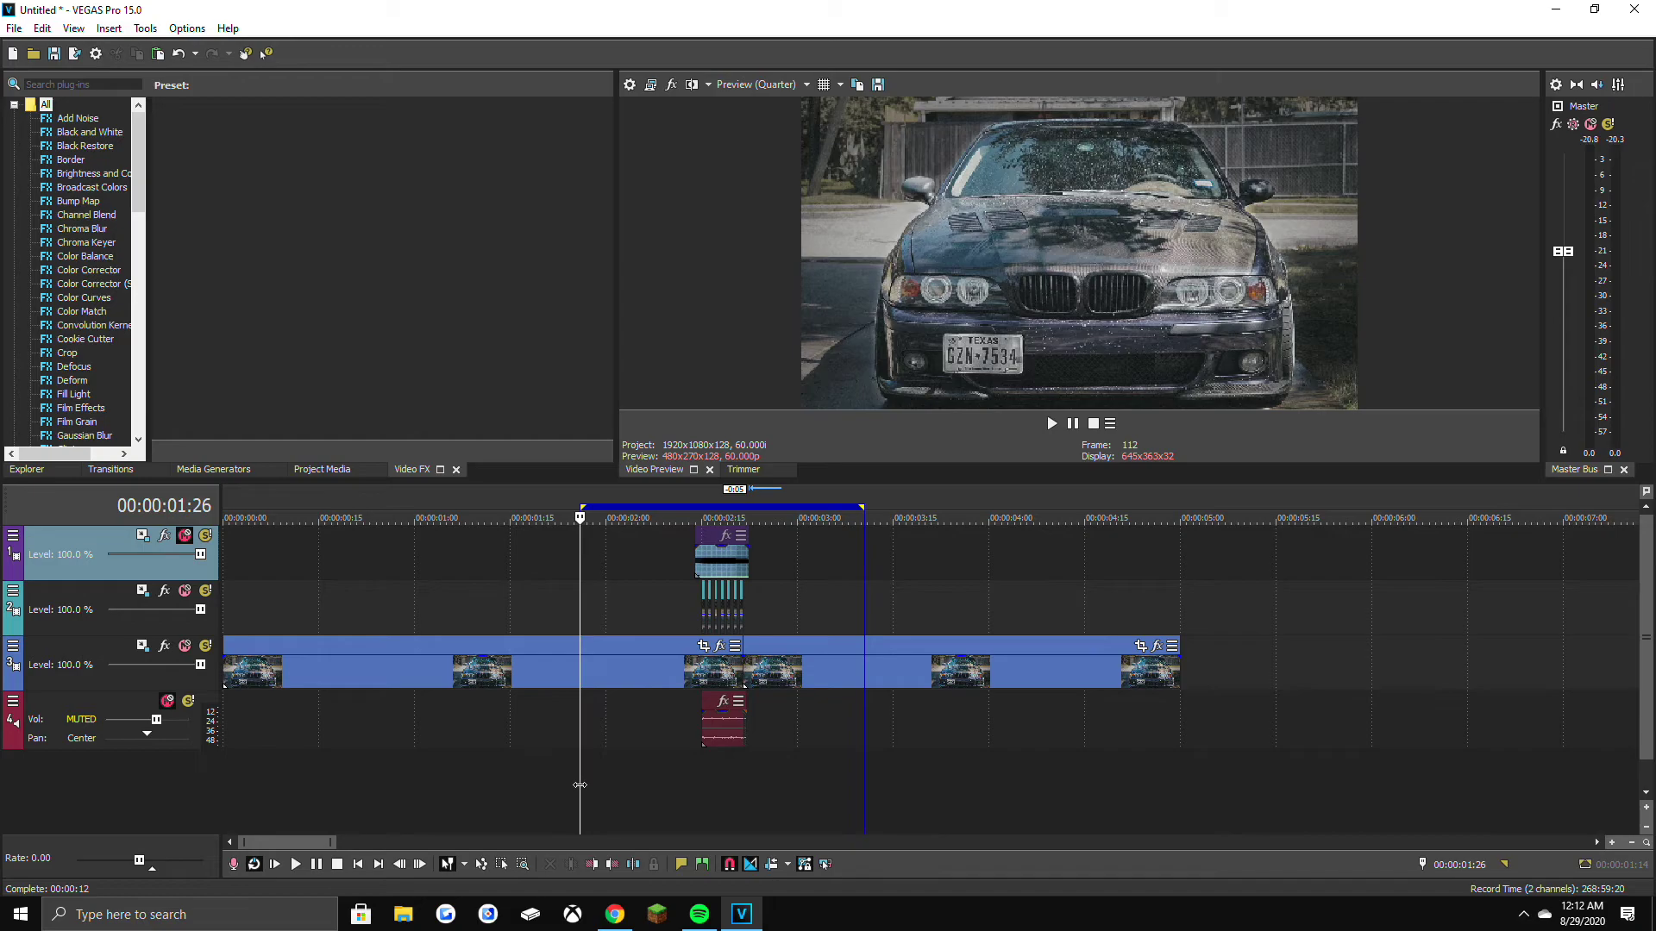